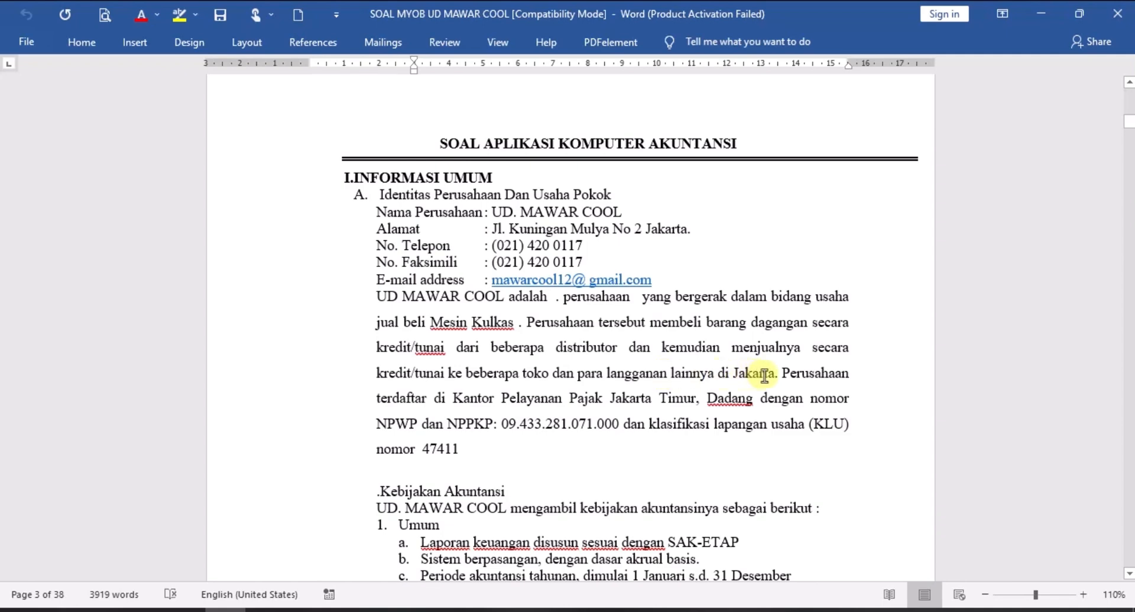
Read through the company's accounting policies and the DAFTAR AKUN account list in the exercise document.
scroll(765, 375, "down", 7)
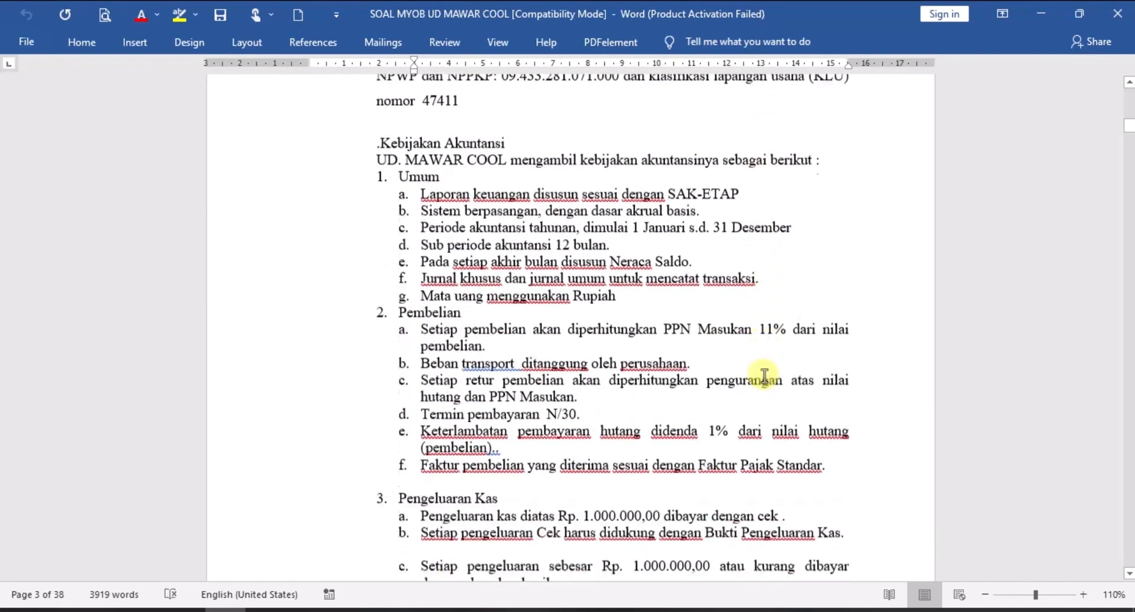
scroll(764, 375, "down", 10)
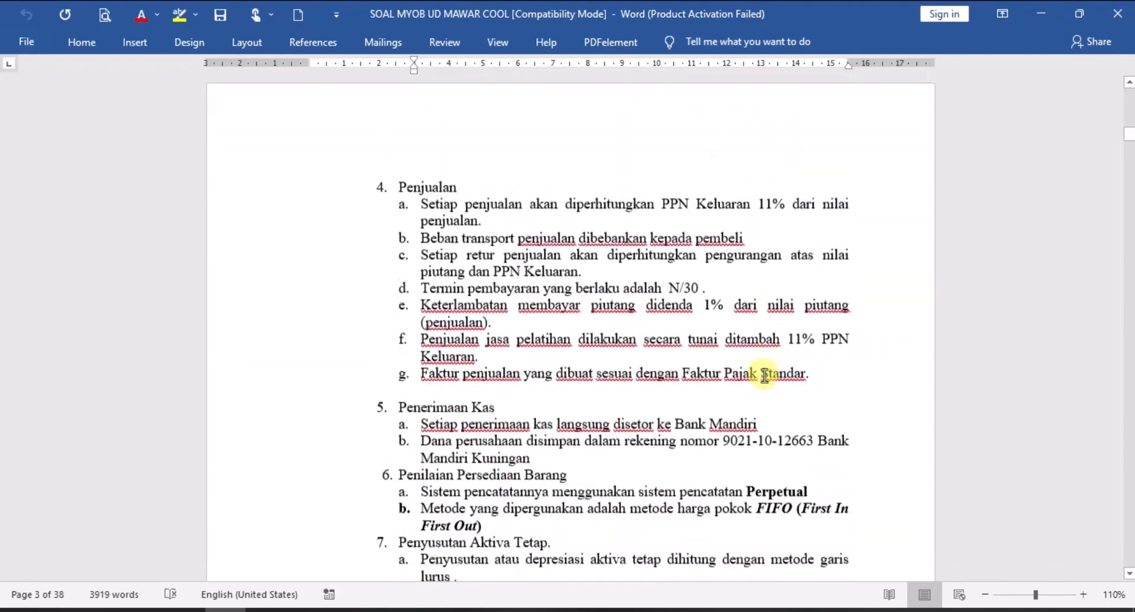
scroll(765, 375, "down", 7)
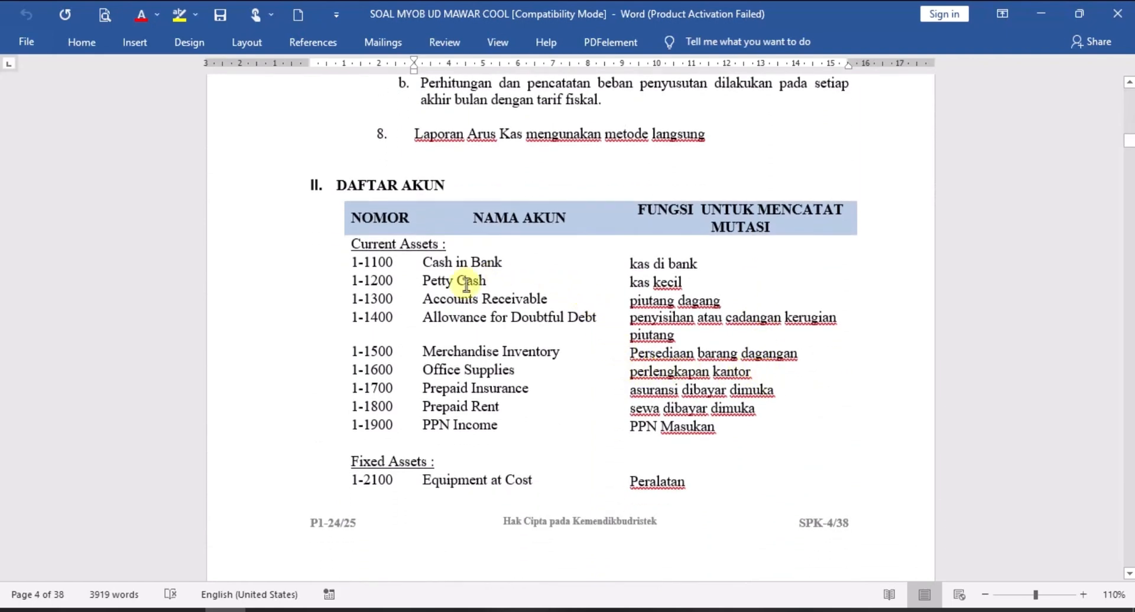
scroll(629, 319, "down", 10)
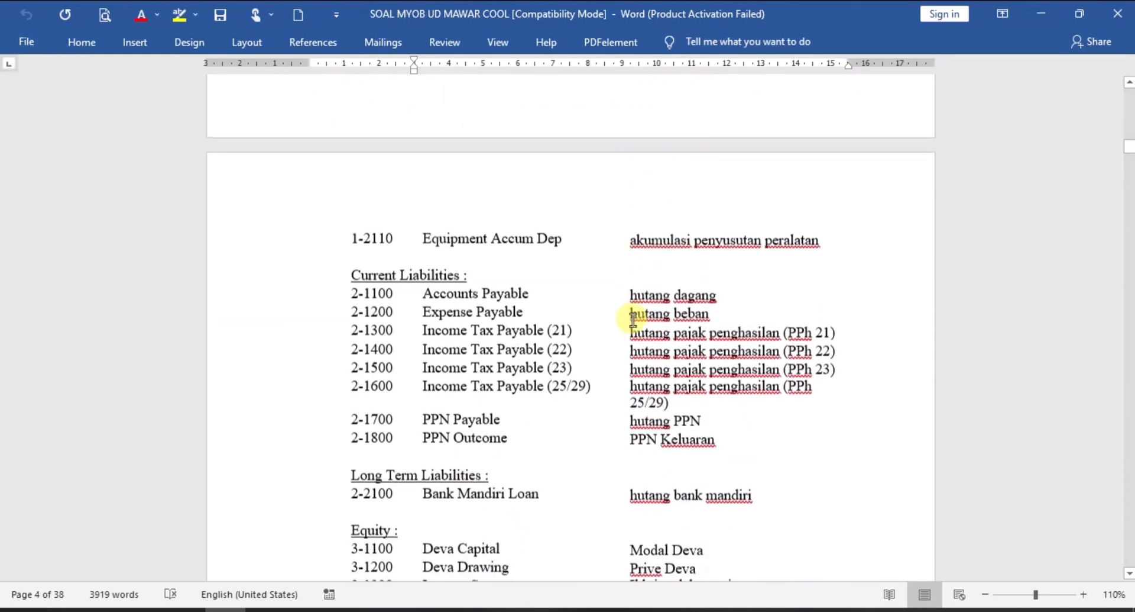
scroll(633, 319, "down", 8)
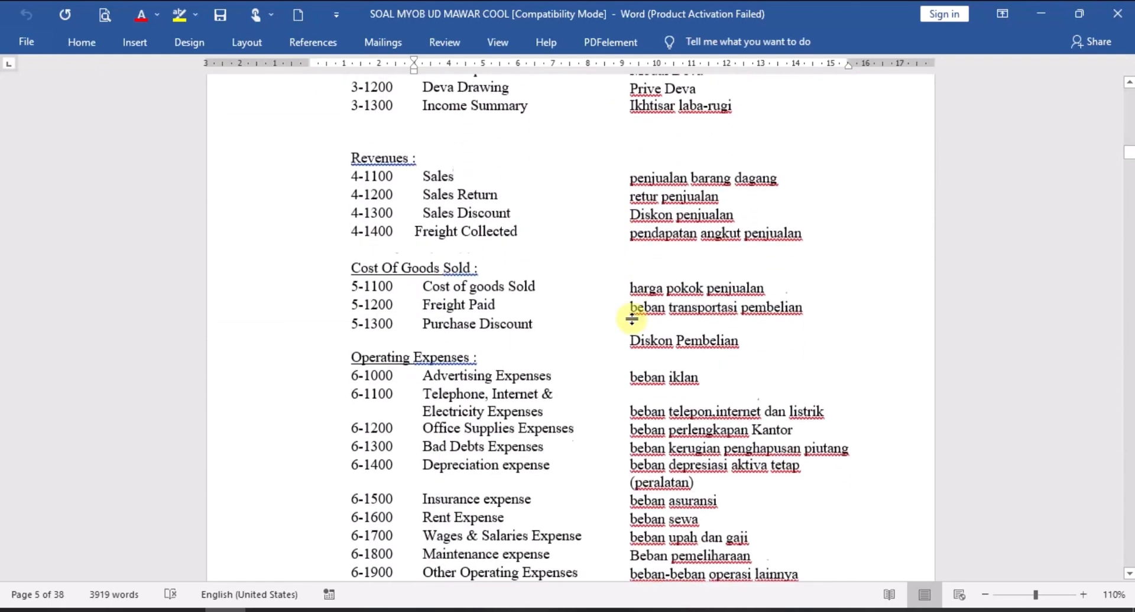
scroll(632, 318, "down", 8)
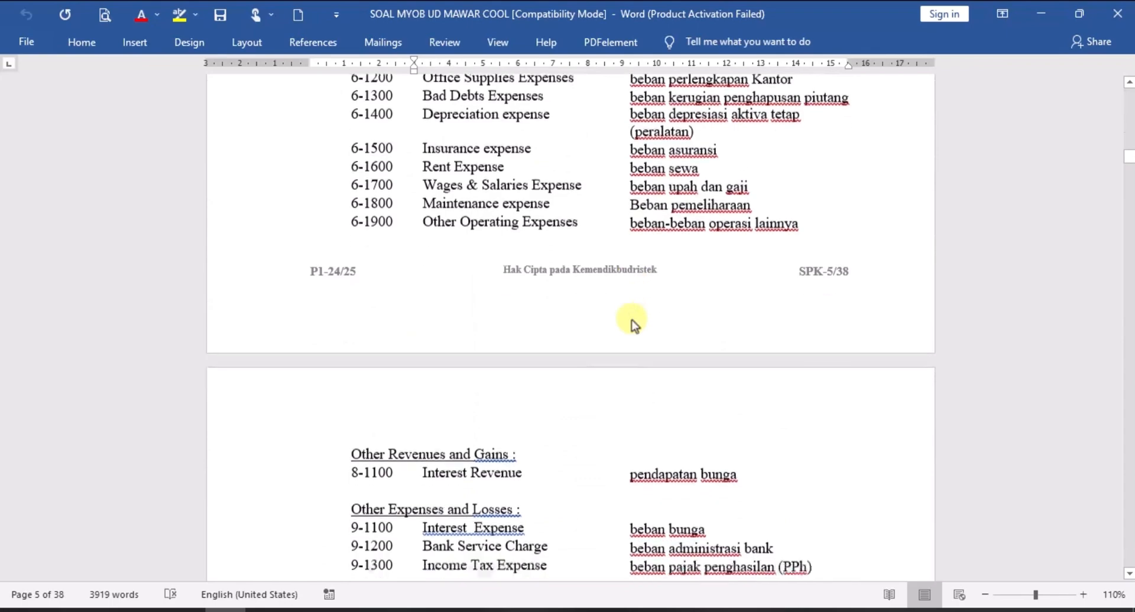
scroll(633, 319, "down", 1)
scroll(633, 319, "up", 8)
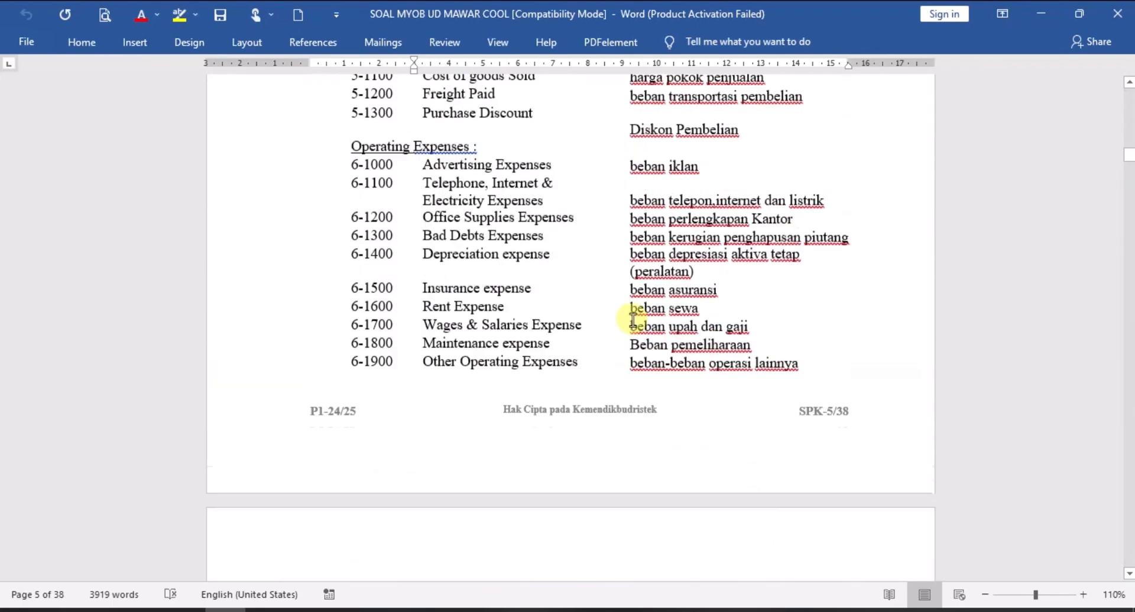
scroll(632, 318, "up", 10)
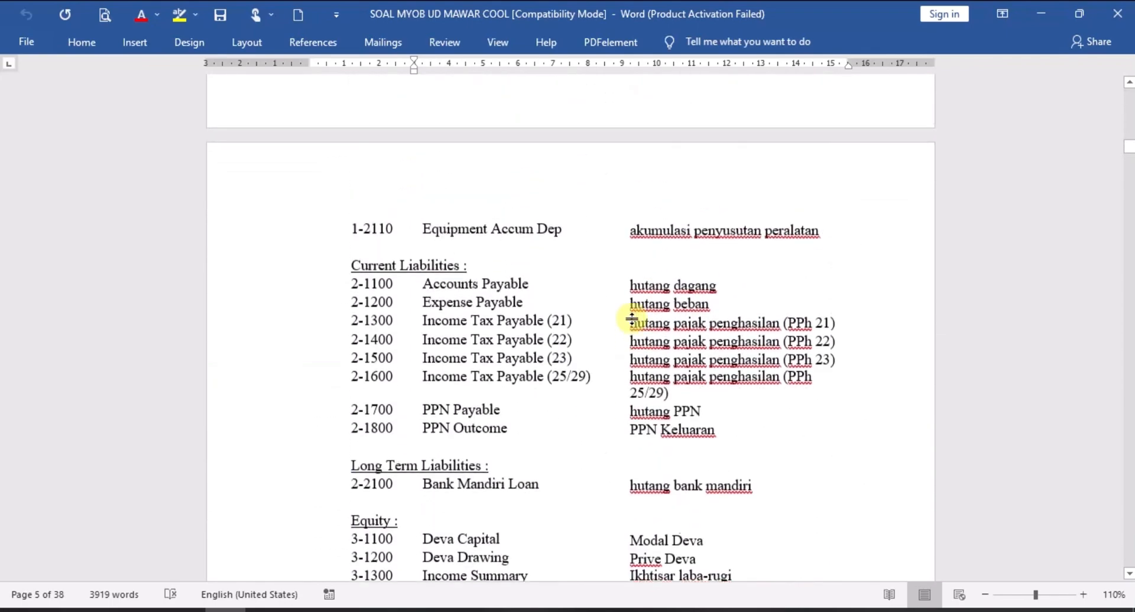
scroll(632, 318, "up", 5)
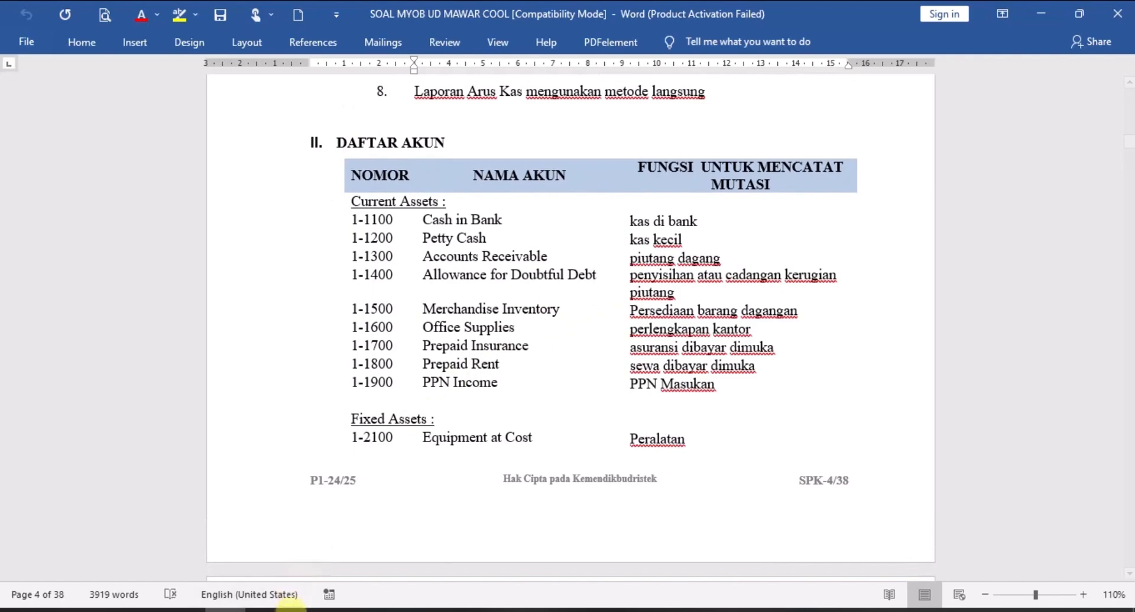
Switch to MYOB Accounting and open the Accounts List from the Accounts command centre.
left_click(289, 608)
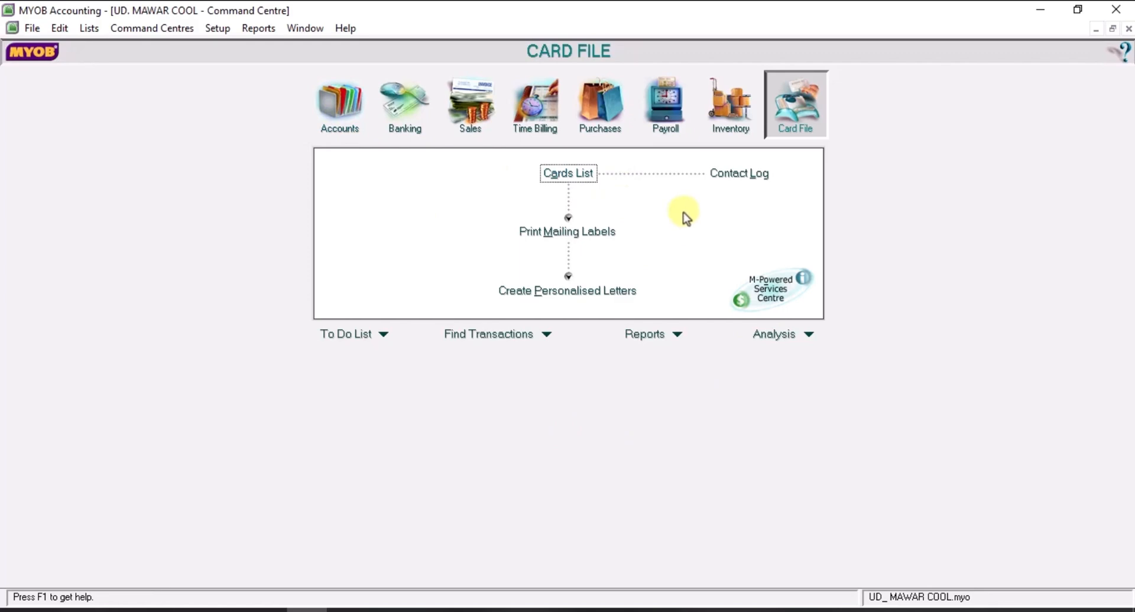
left_click(339, 116)
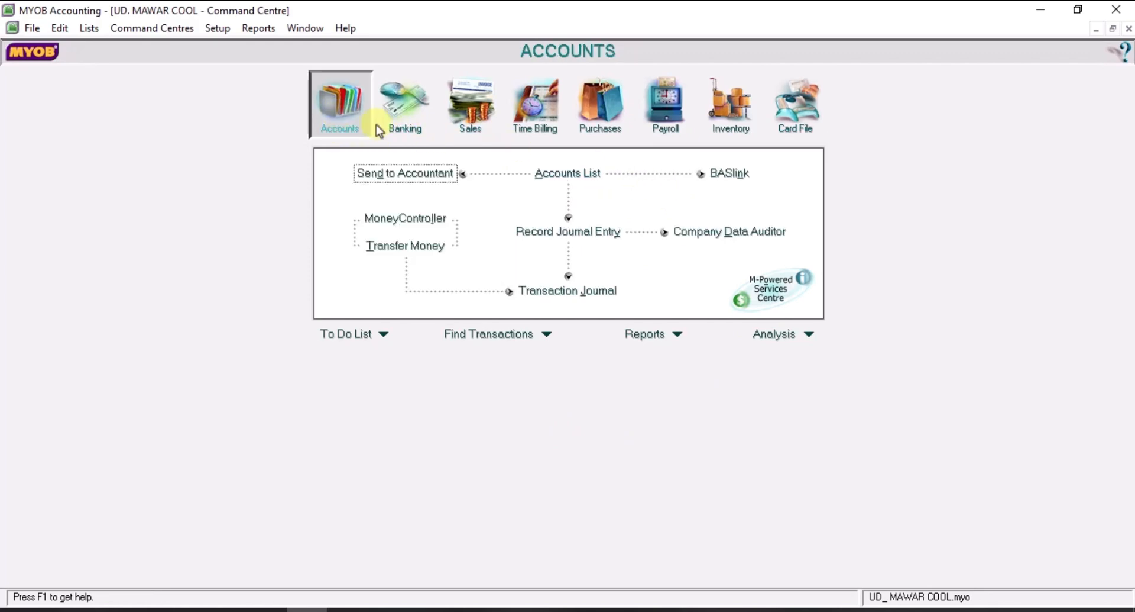
left_click(571, 176)
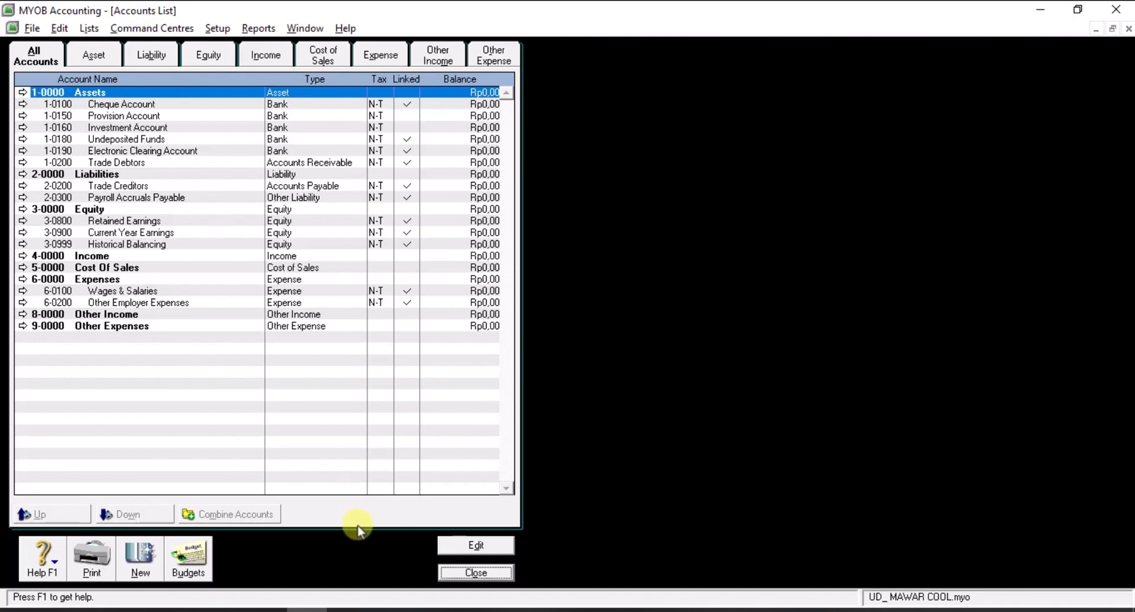
Arrange the Word document and the MYOB accounts list side by side, and set the document zoom to 100%.
key("super+Right")
left_click(349, 428)
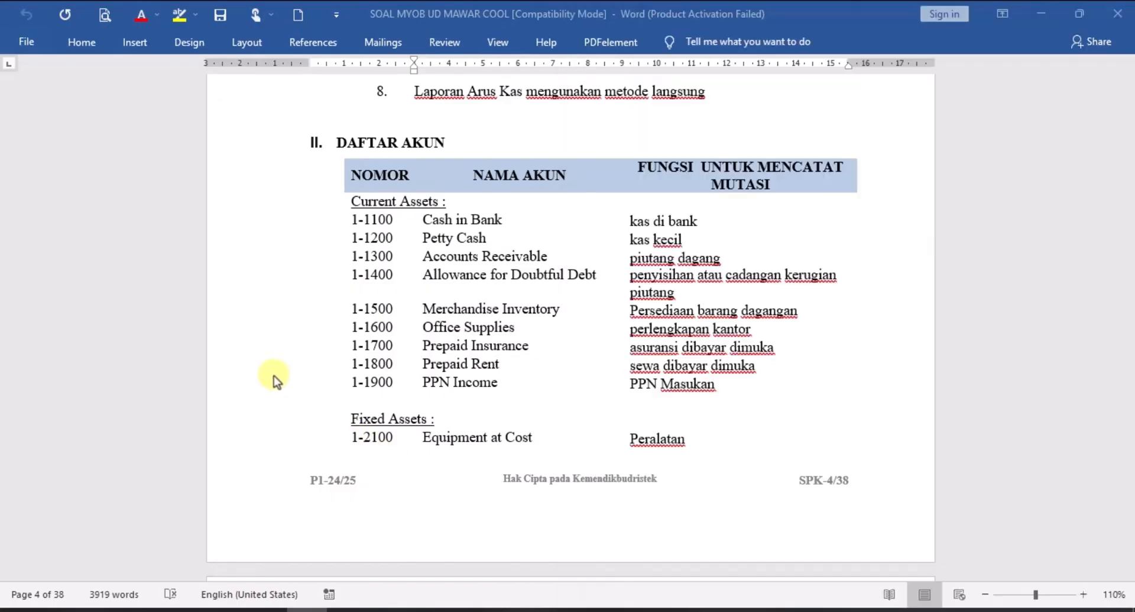
key("super+Left")
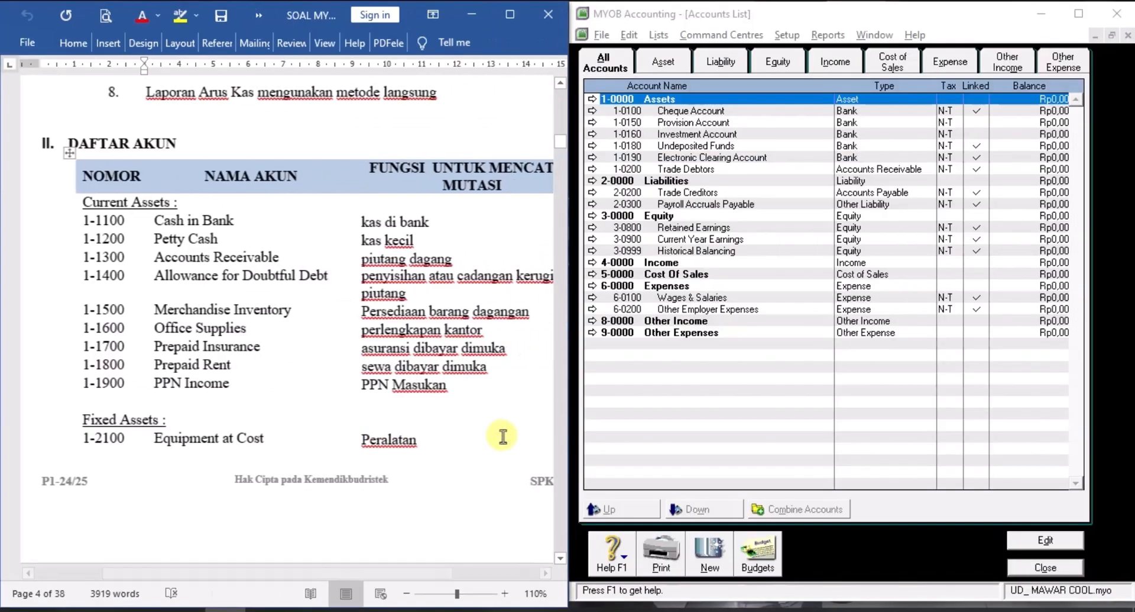
left_click(406, 593)
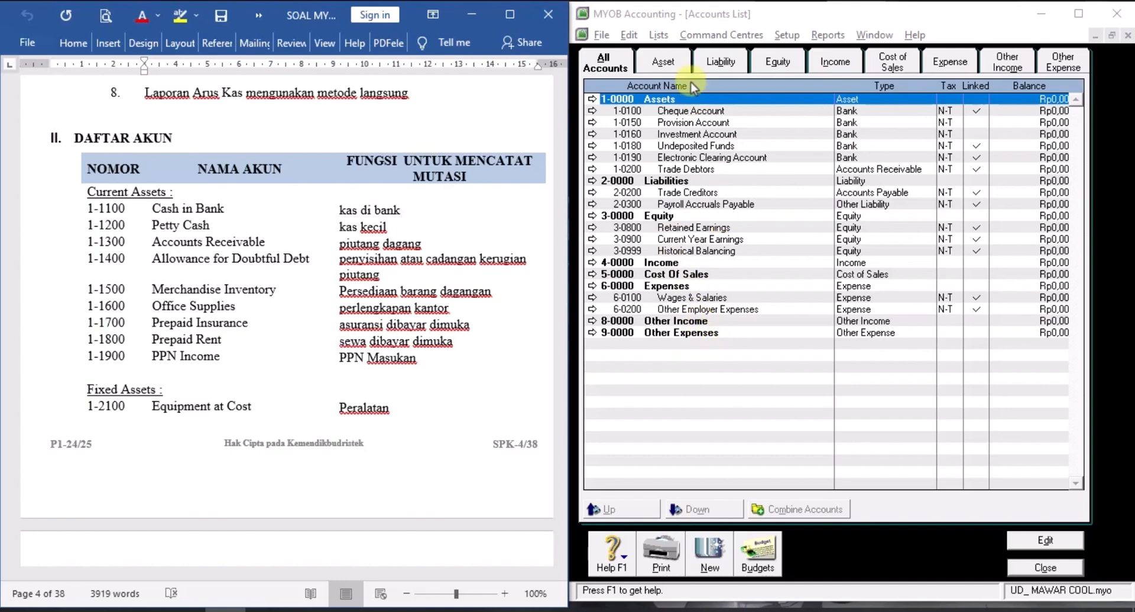
Look through the account categories from Asset to Other Expense in the accounts list, ending on the Asset accounts.
left_click(685, 58)
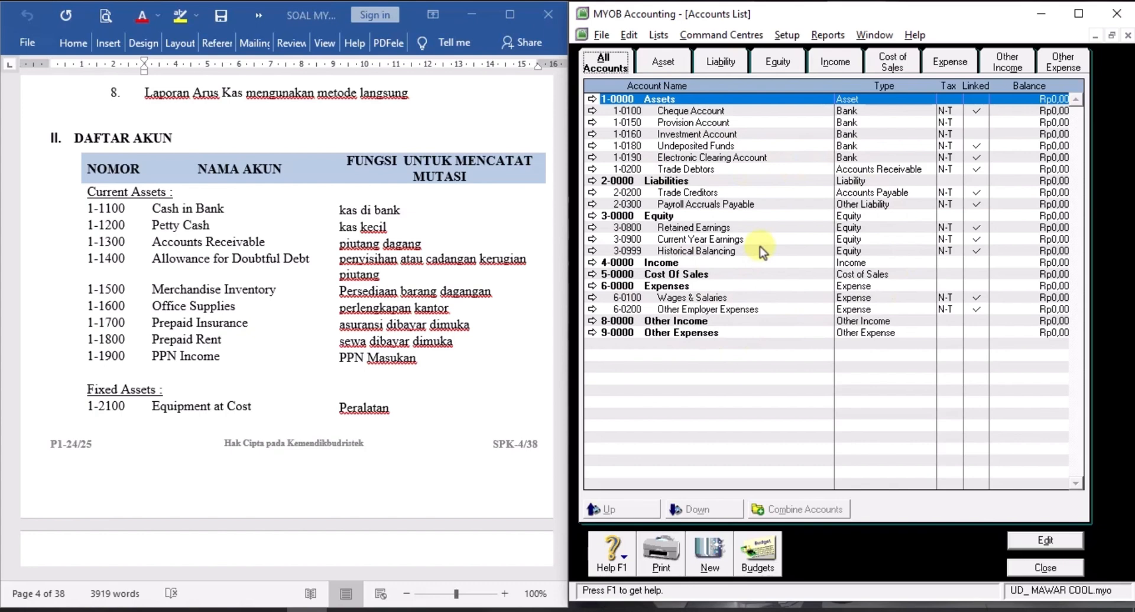
left_click(676, 66)
left_click(726, 65)
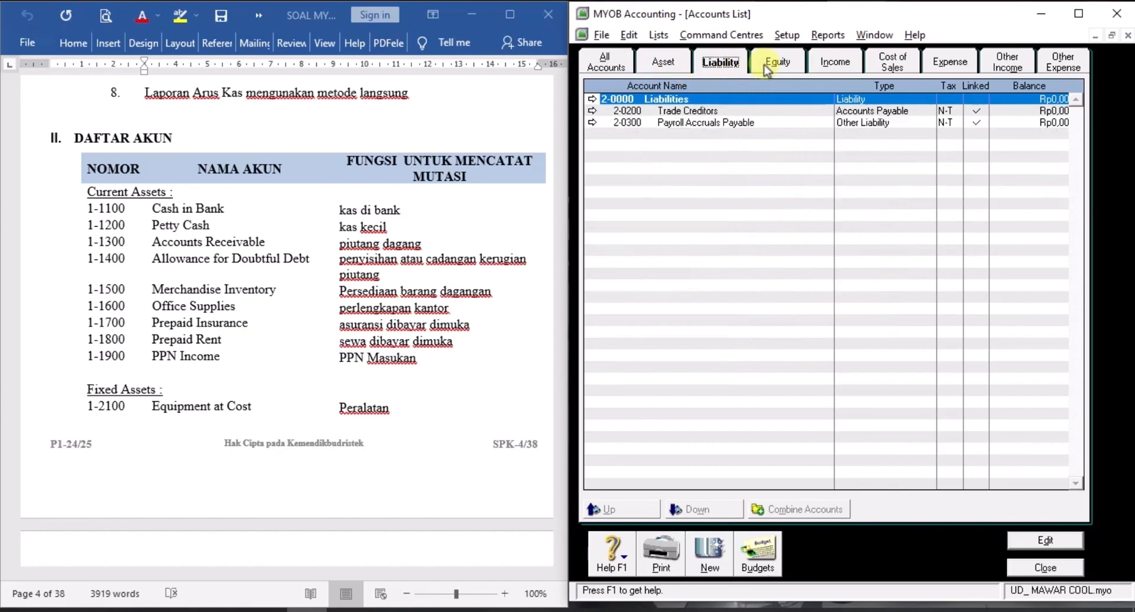
left_click(778, 66)
left_click(835, 63)
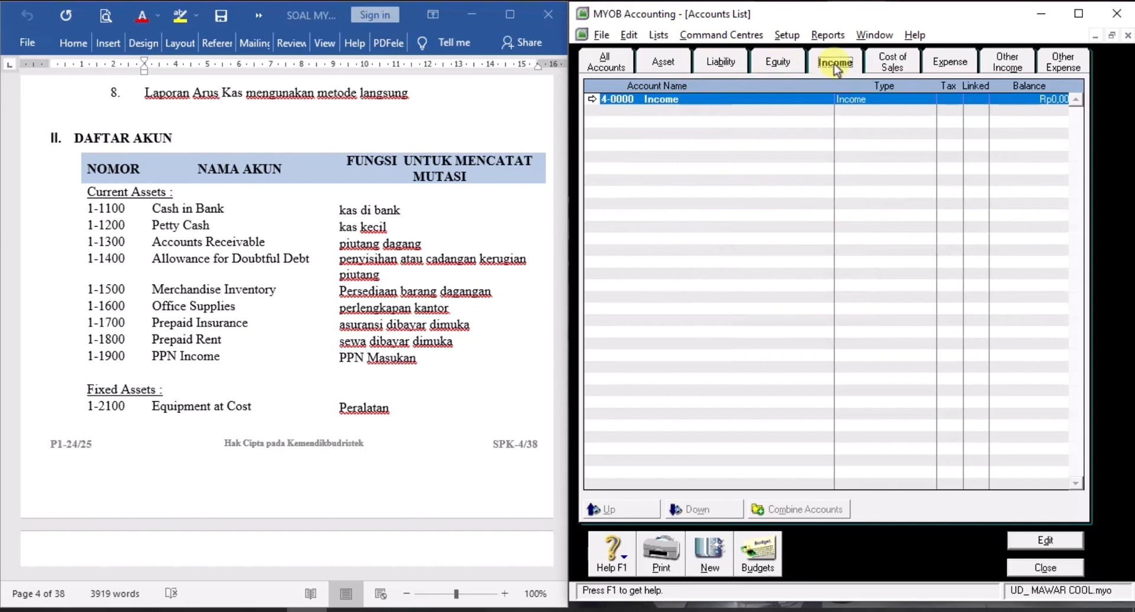
left_click(896, 66)
left_click(949, 66)
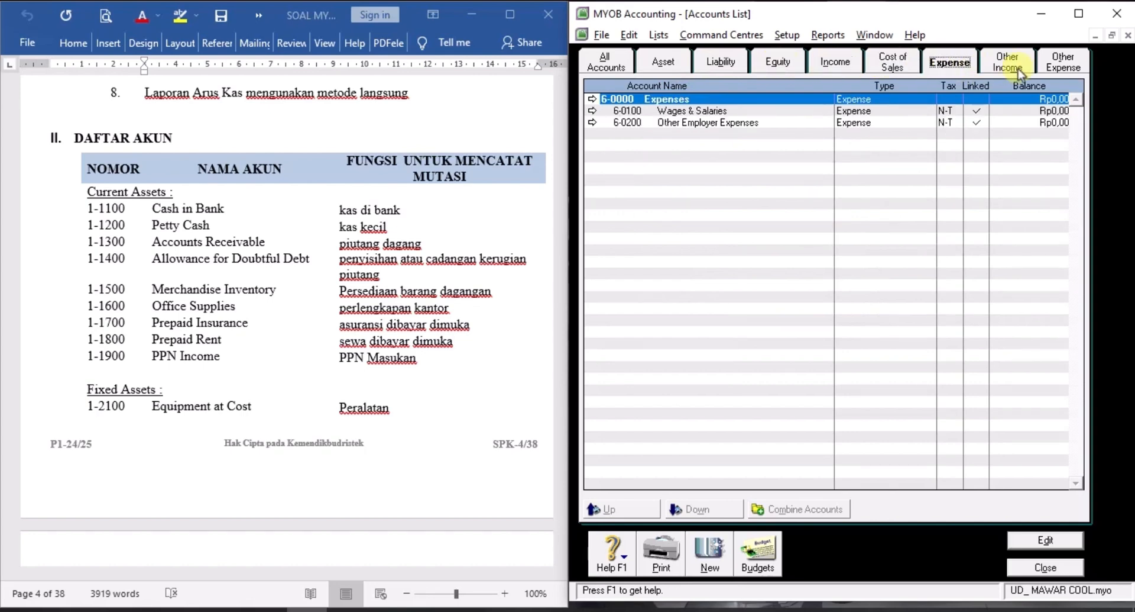
left_click(1018, 69)
left_click(1064, 67)
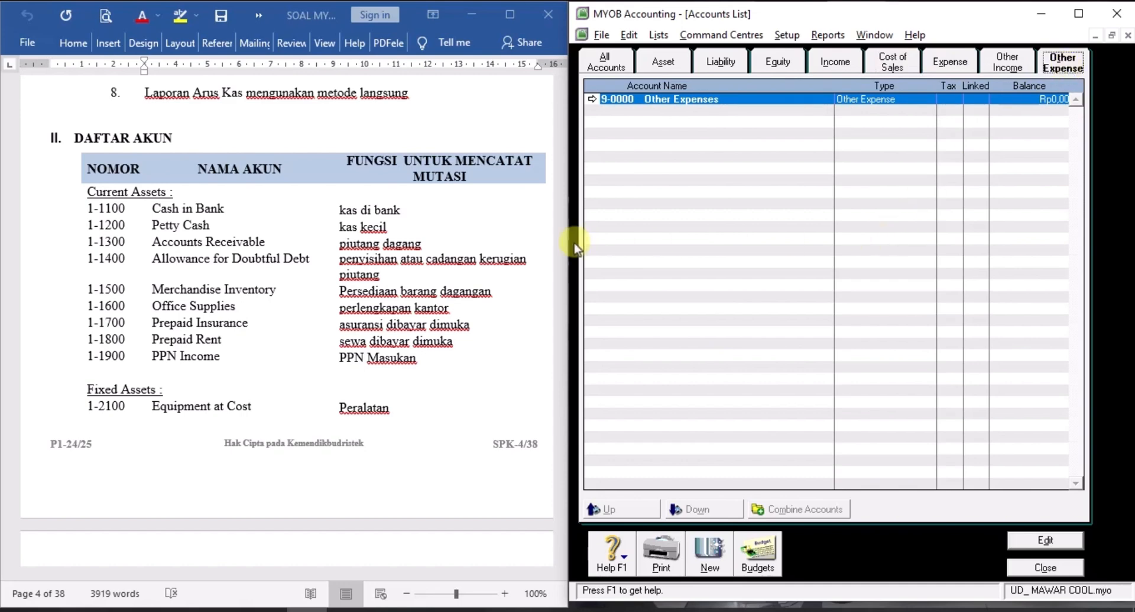
left_click(672, 68)
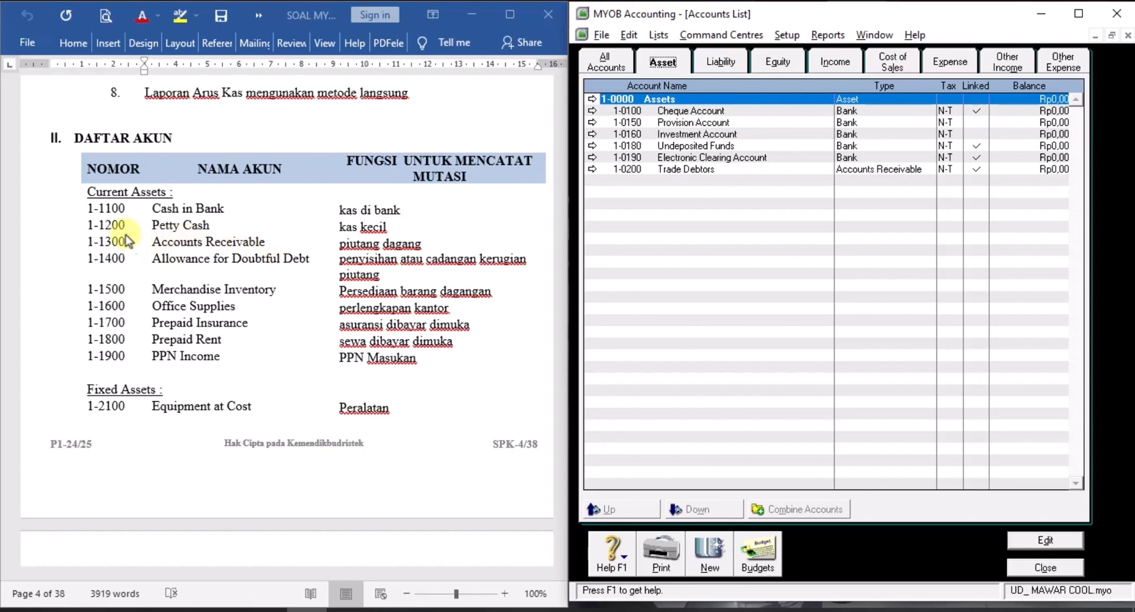
Highlight the Current Assets and Fixed Assets headings in yellow in the document's account table.
left_click(83, 195)
left_click_drag(83, 195, 173, 194)
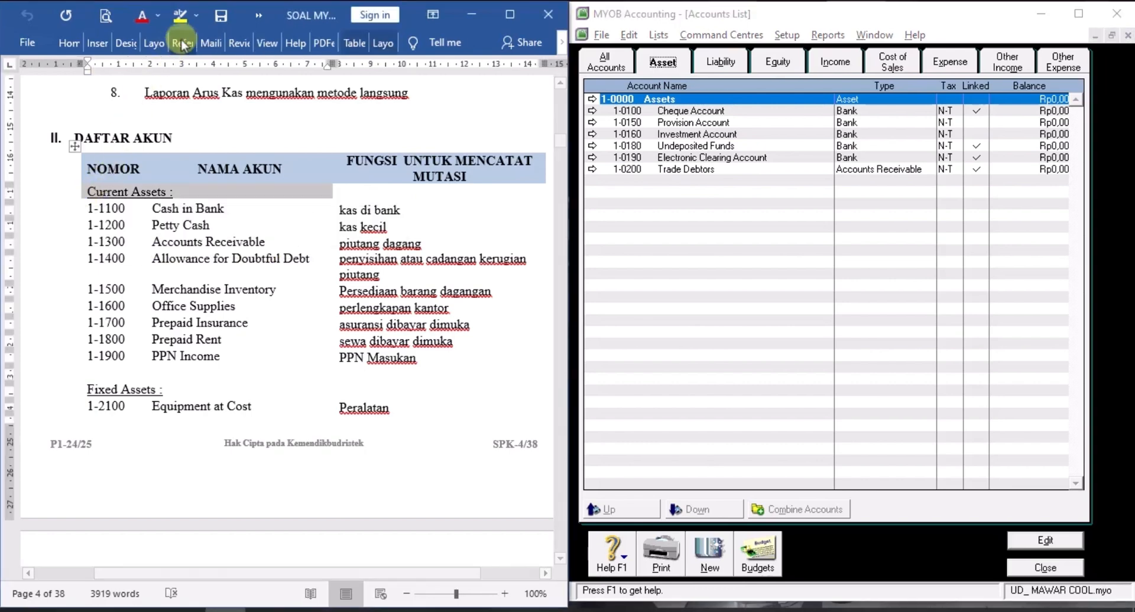
left_click(180, 14)
left_click(118, 237)
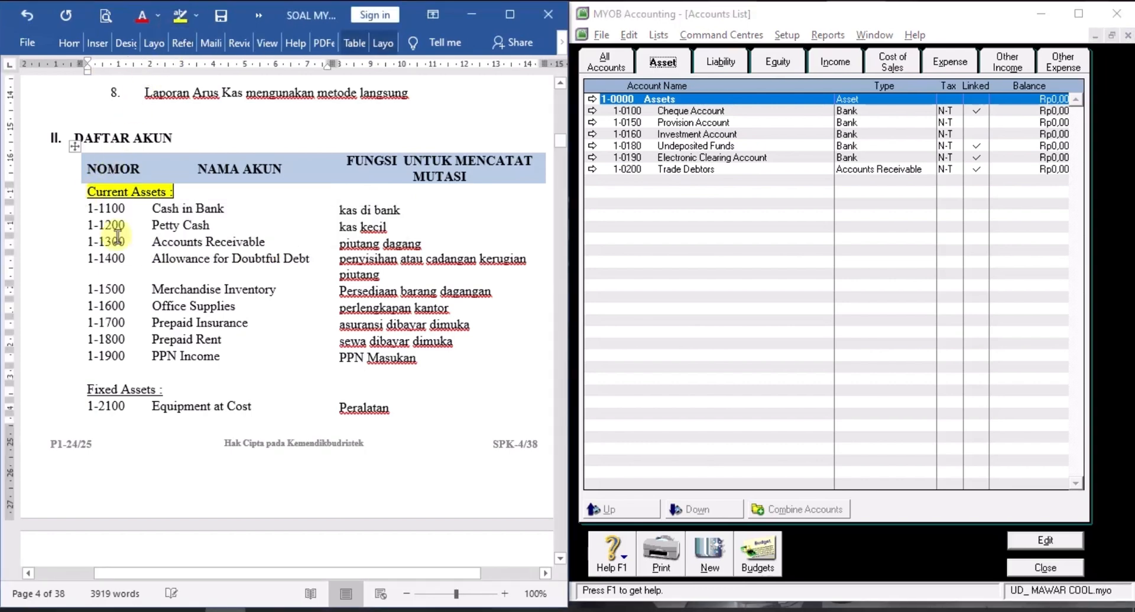
left_click(83, 381)
left_click(180, 15)
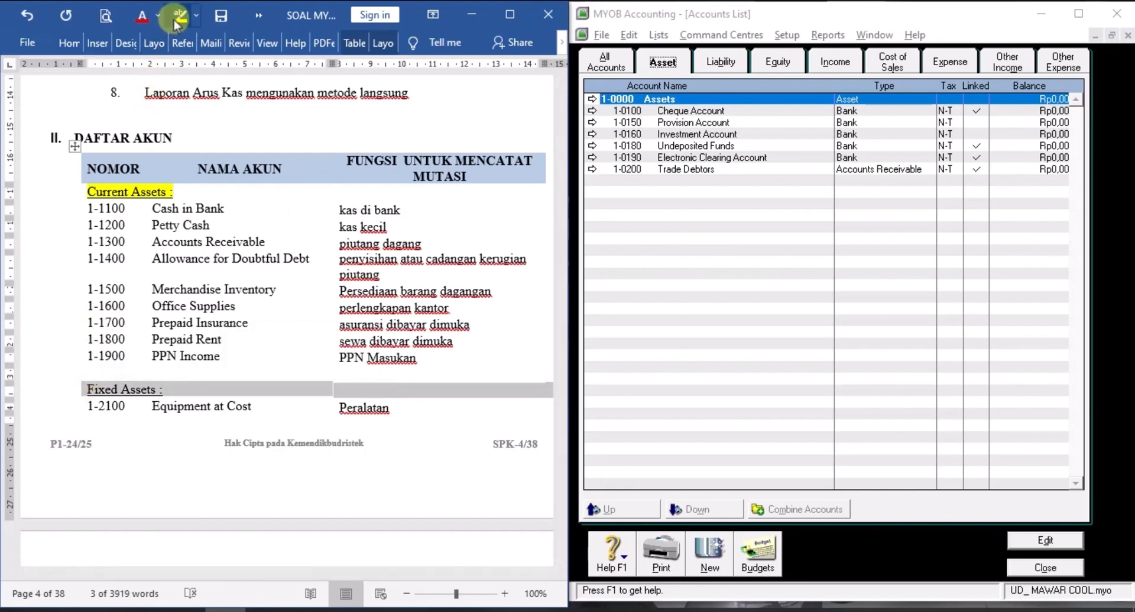
left_click(203, 254)
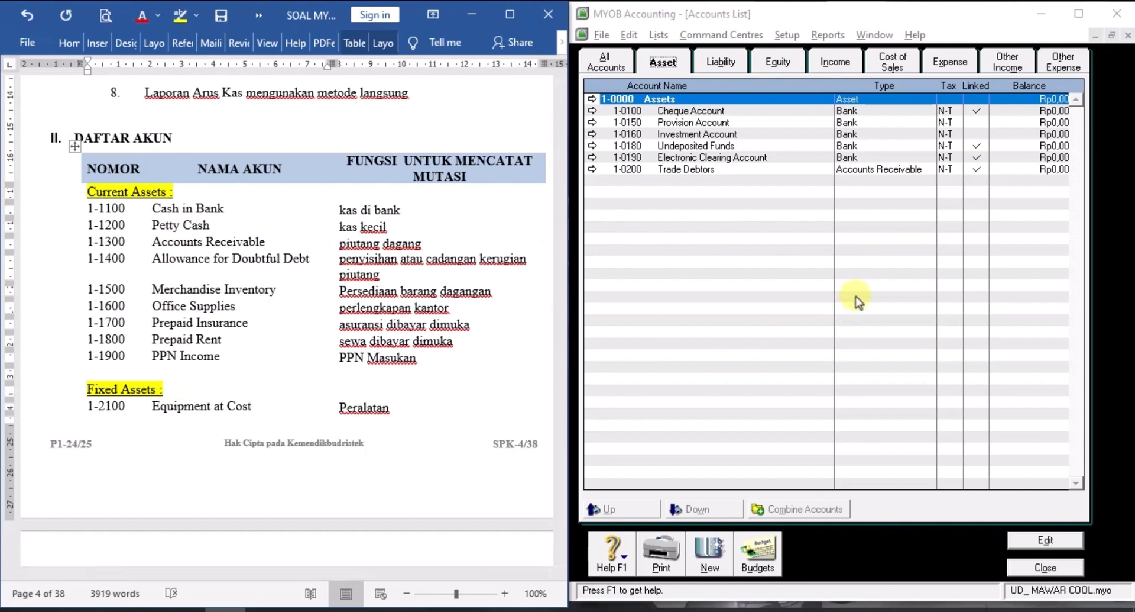
Create a new Asset header account in MYOB with account number 1-1000.
left_click(713, 552)
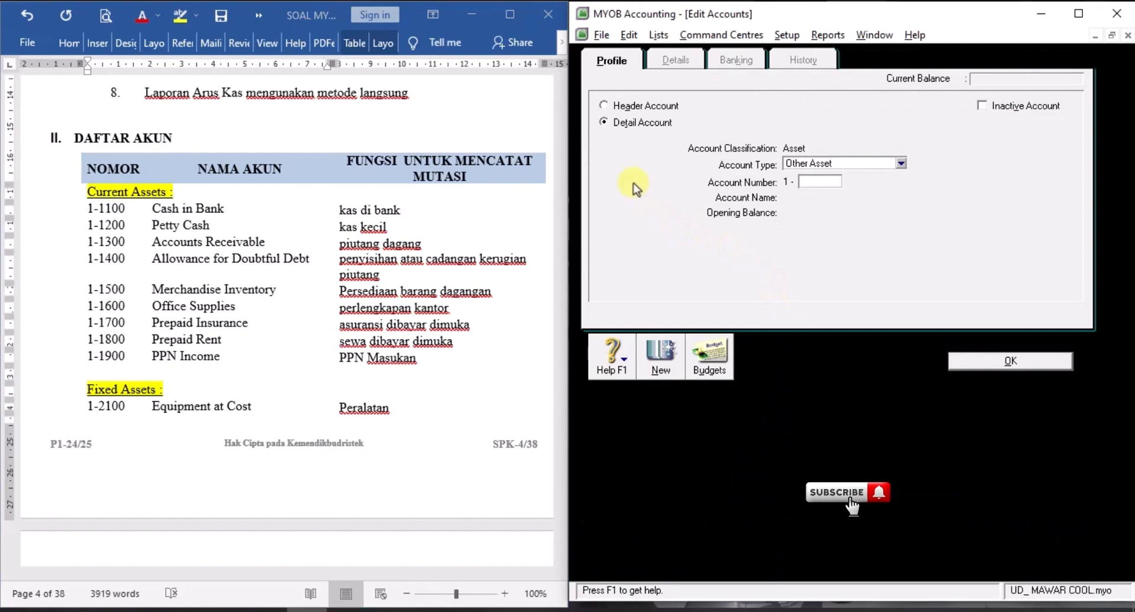
left_click(605, 106)
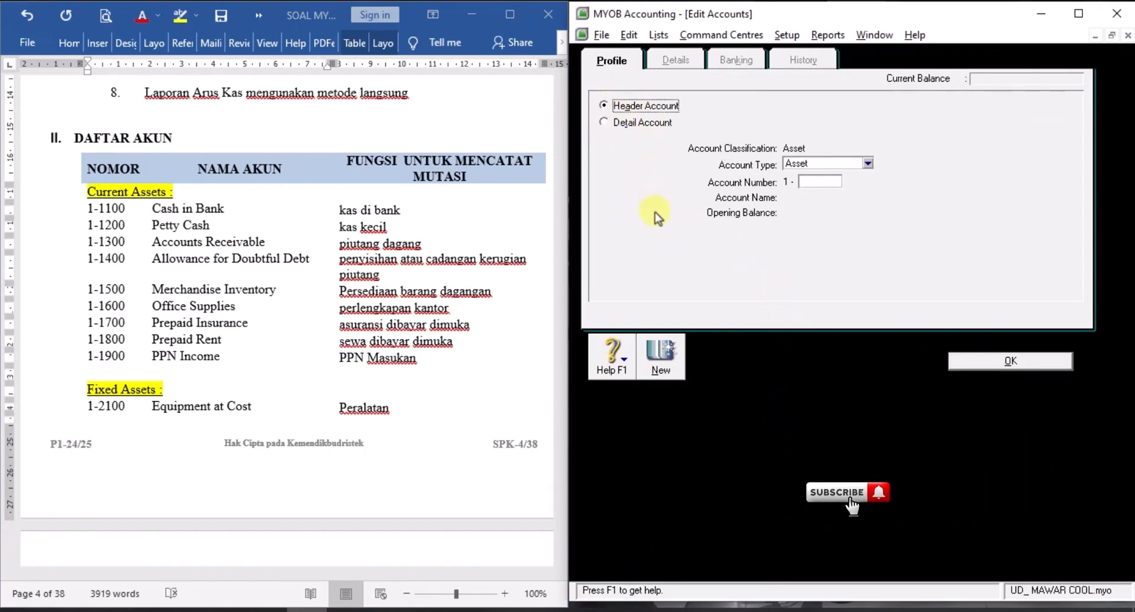
left_click(820, 182)
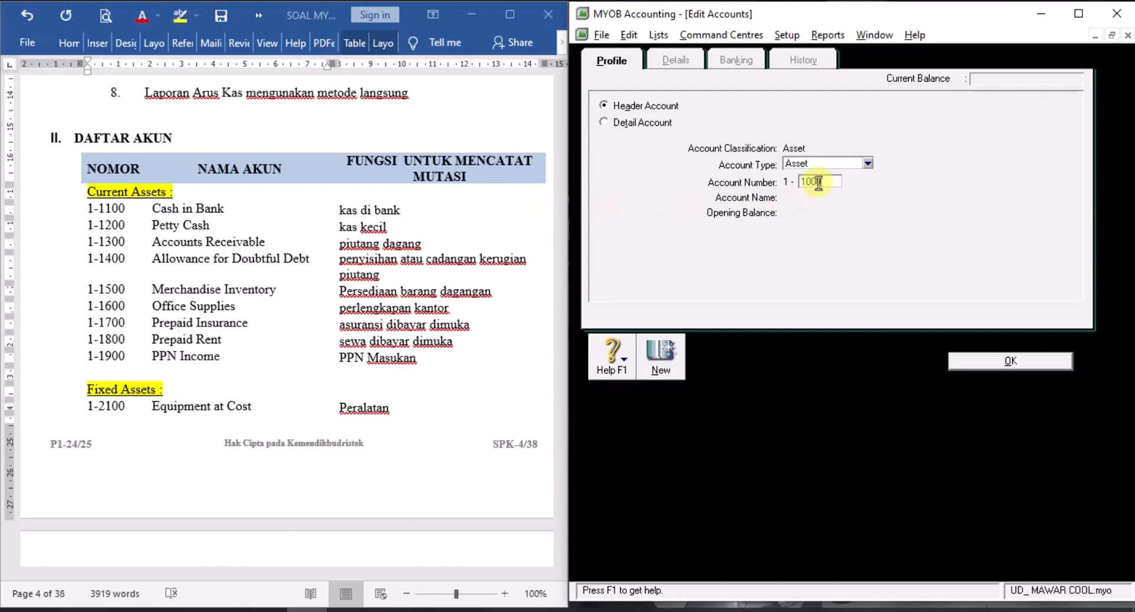
key("Tab")
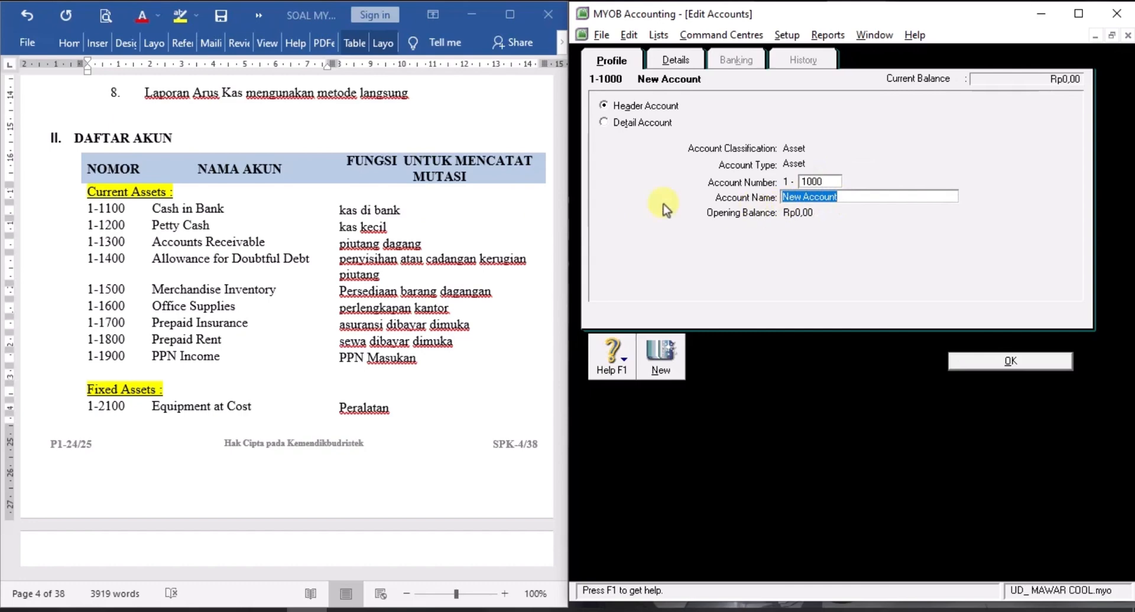
Name account 1-1000 "Current Assets :" by copying the heading from the document, and begin another new account.
left_click(136, 194)
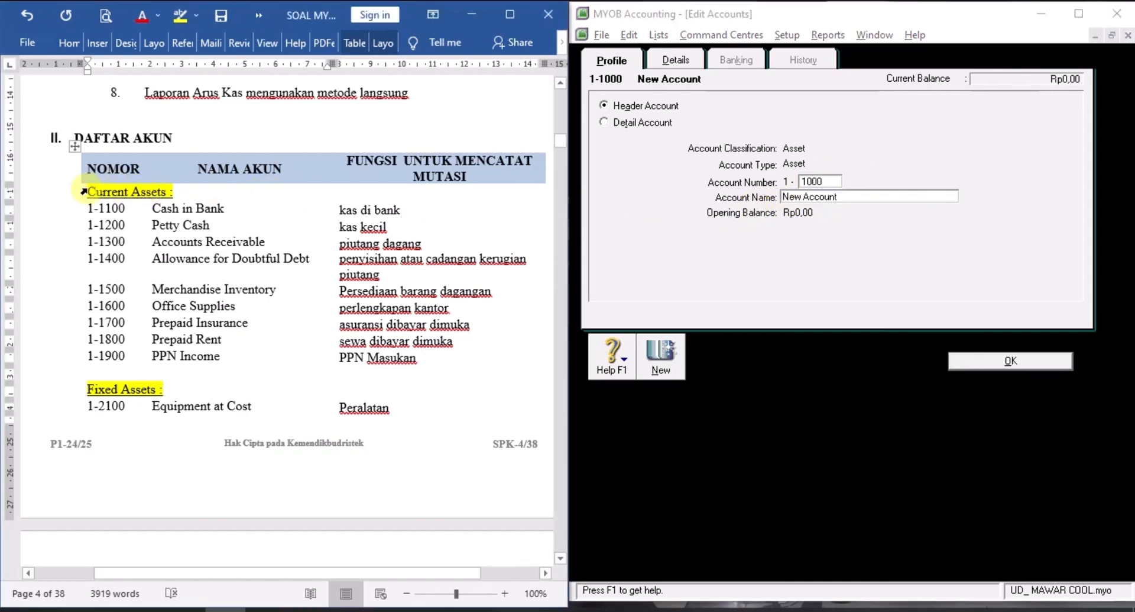
left_click(94, 196)
right_click(94, 195)
left_click(140, 216)
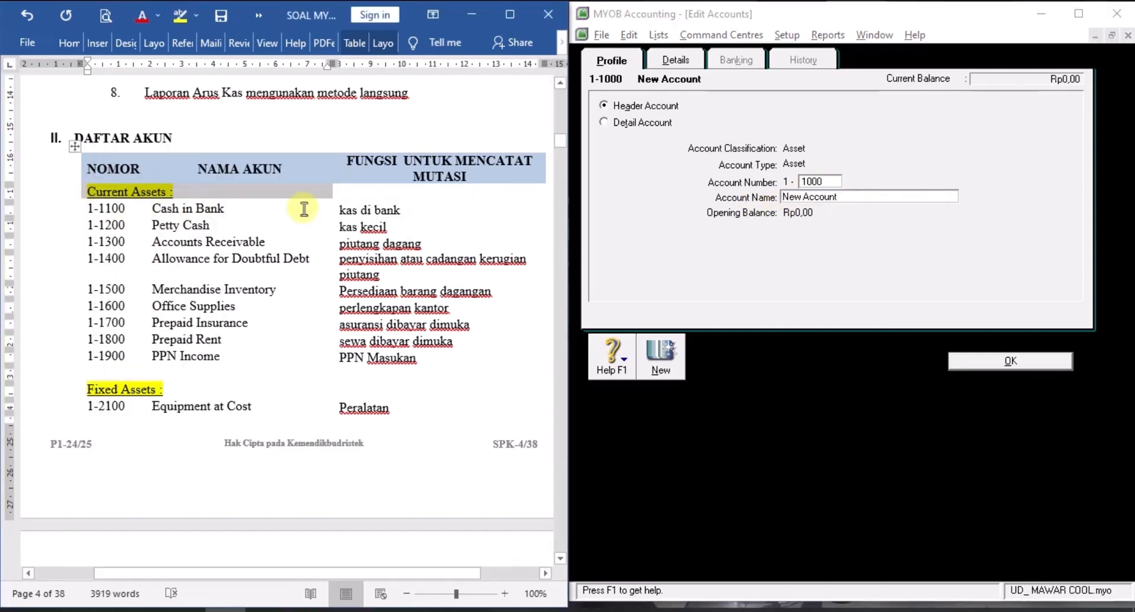
left_click(784, 200)
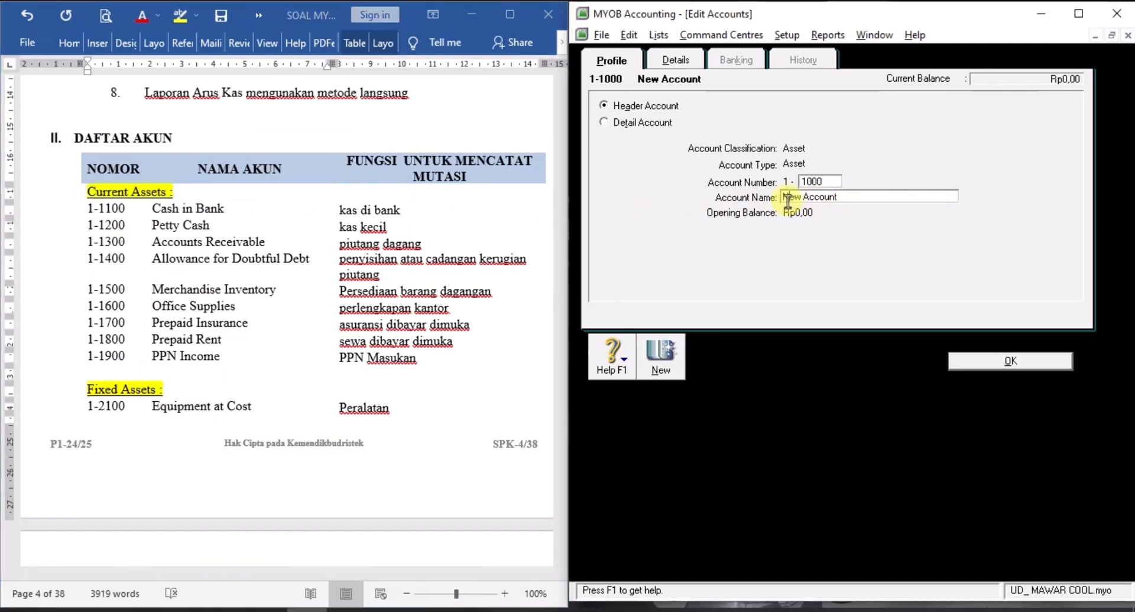
left_click_drag(785, 200, 843, 197)
right_click(813, 200)
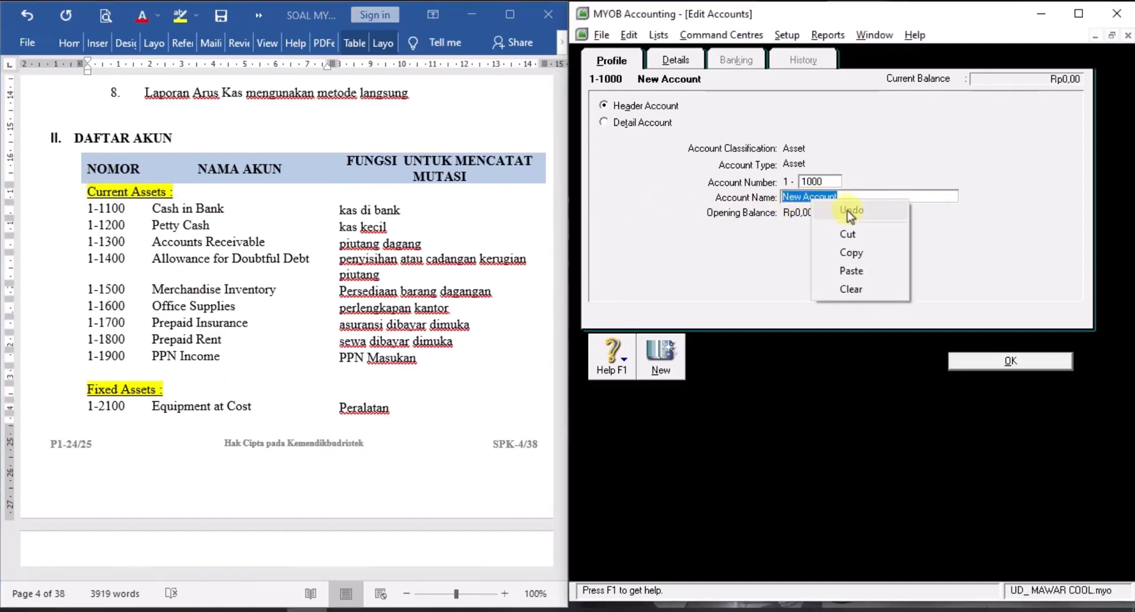
left_click(851, 270)
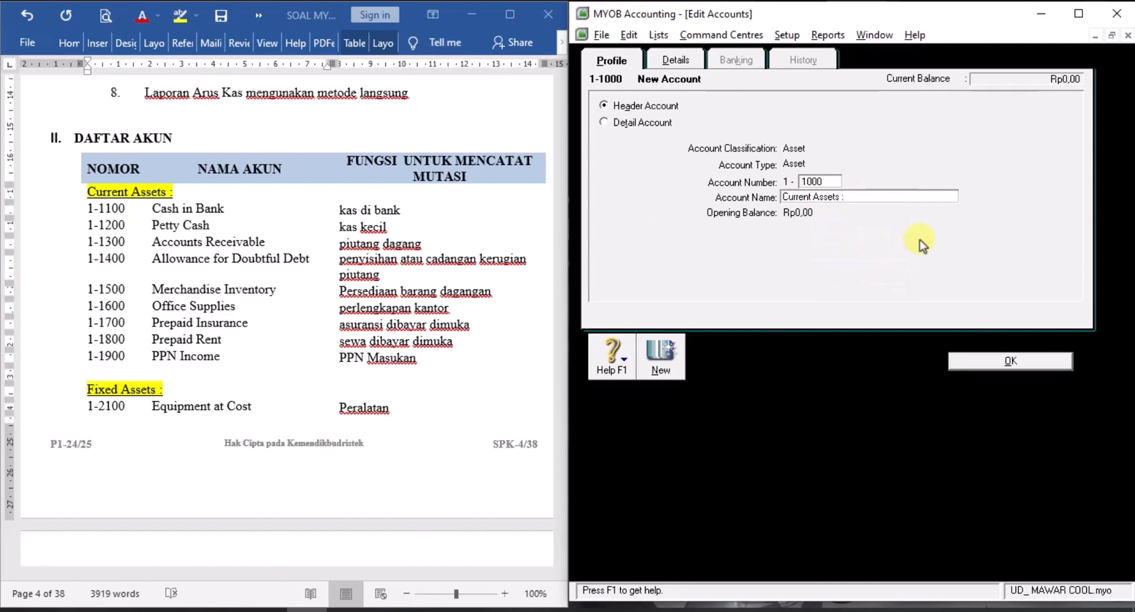
left_click(667, 354)
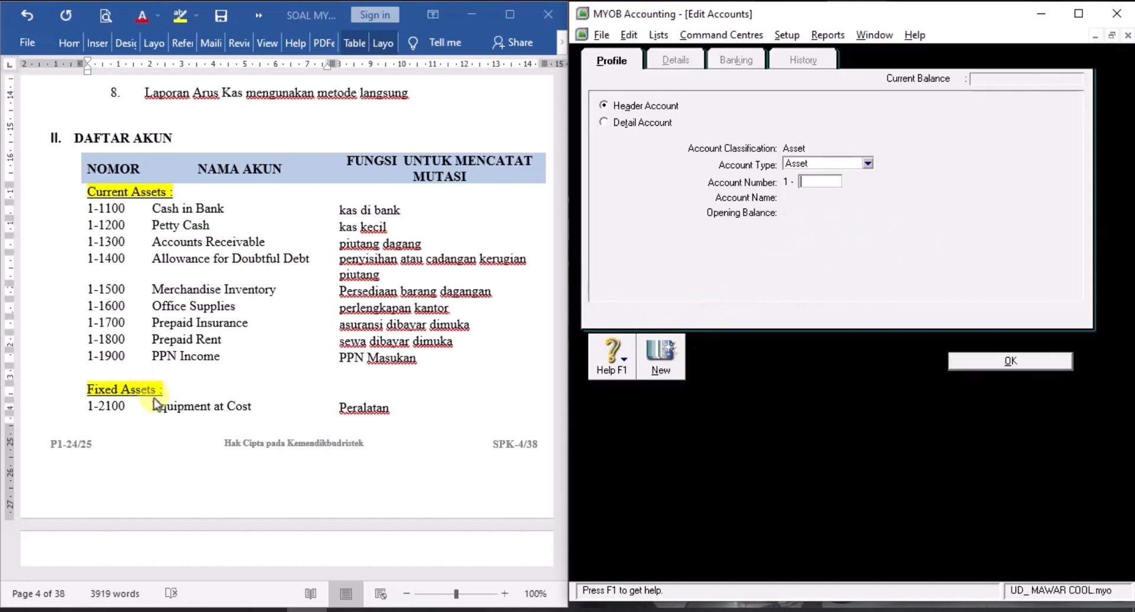
Create header account 1-2000 and name it "Fixed Assets :" by copying the heading from the document's account table.
scroll(155, 404, "down", 1)
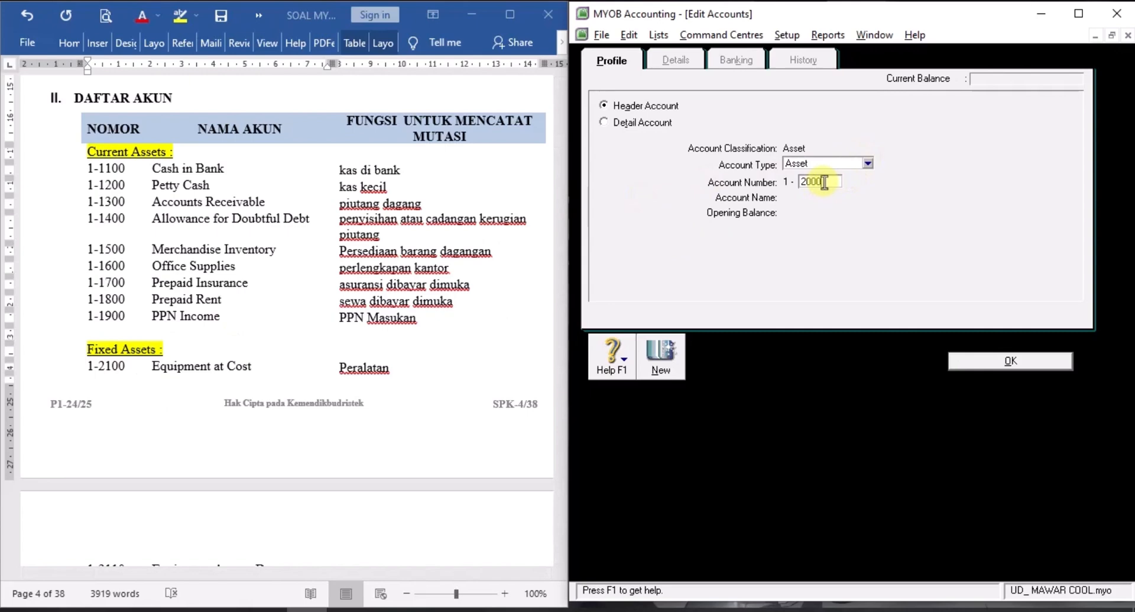
key("Tab")
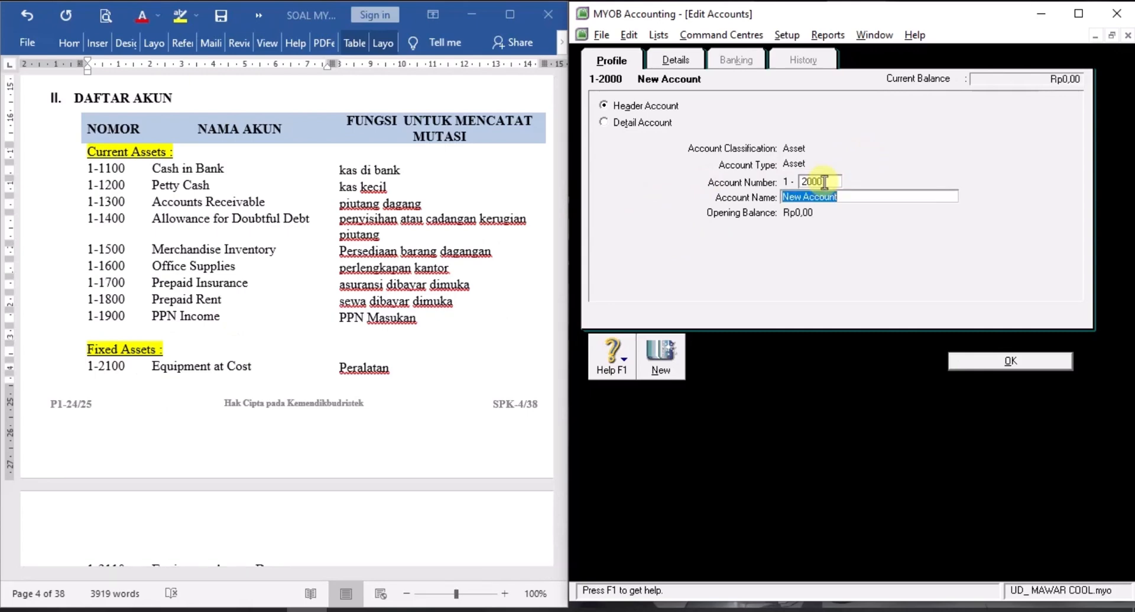
left_click(100, 351)
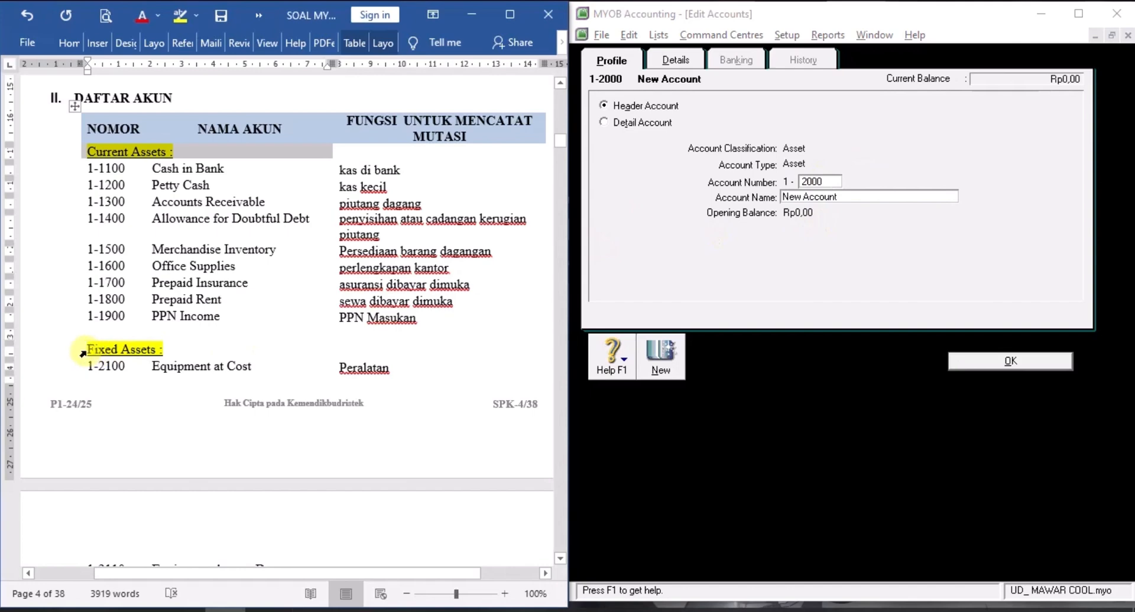
right_click(101, 352)
left_click(135, 382)
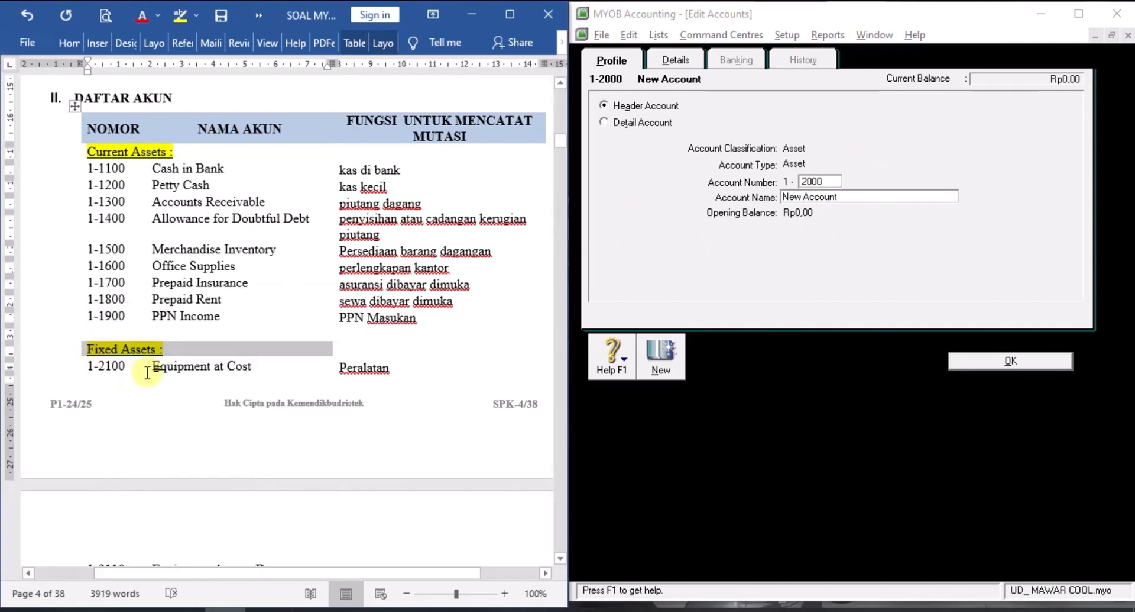
left_click(831, 196)
left_click_drag(834, 196, 782, 197)
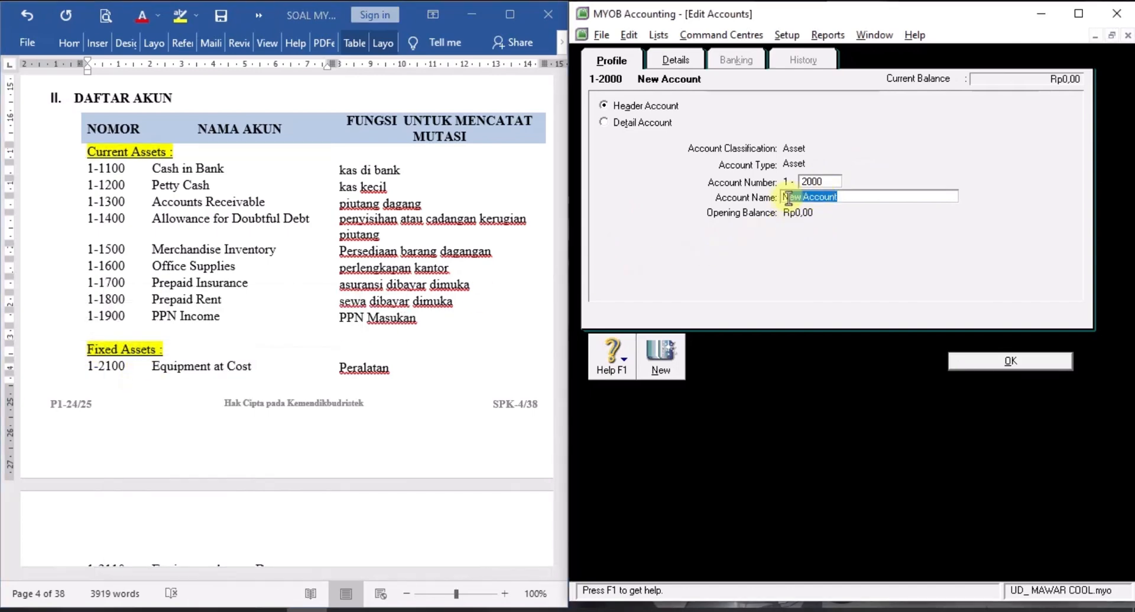
right_click(793, 198)
left_click(833, 269)
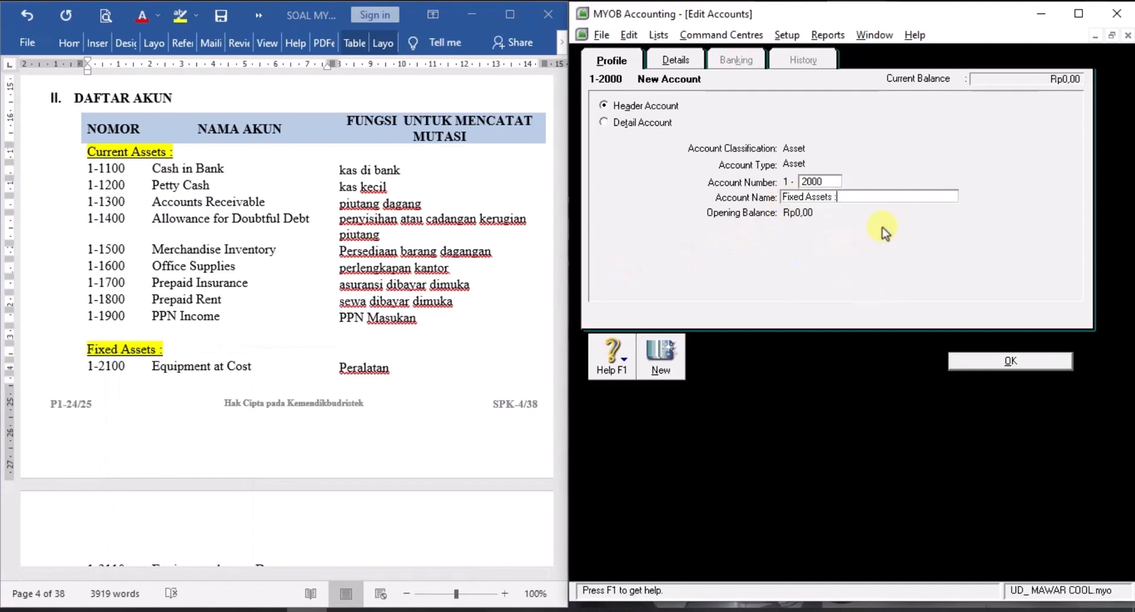
left_click(996, 359)
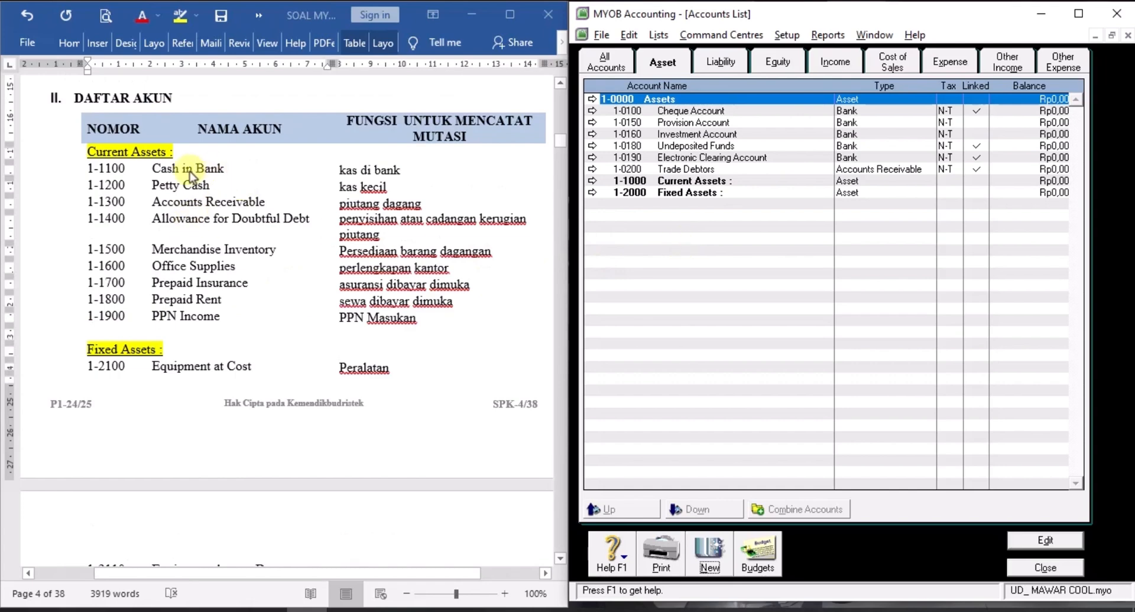
scroll(202, 279, "down", 3)
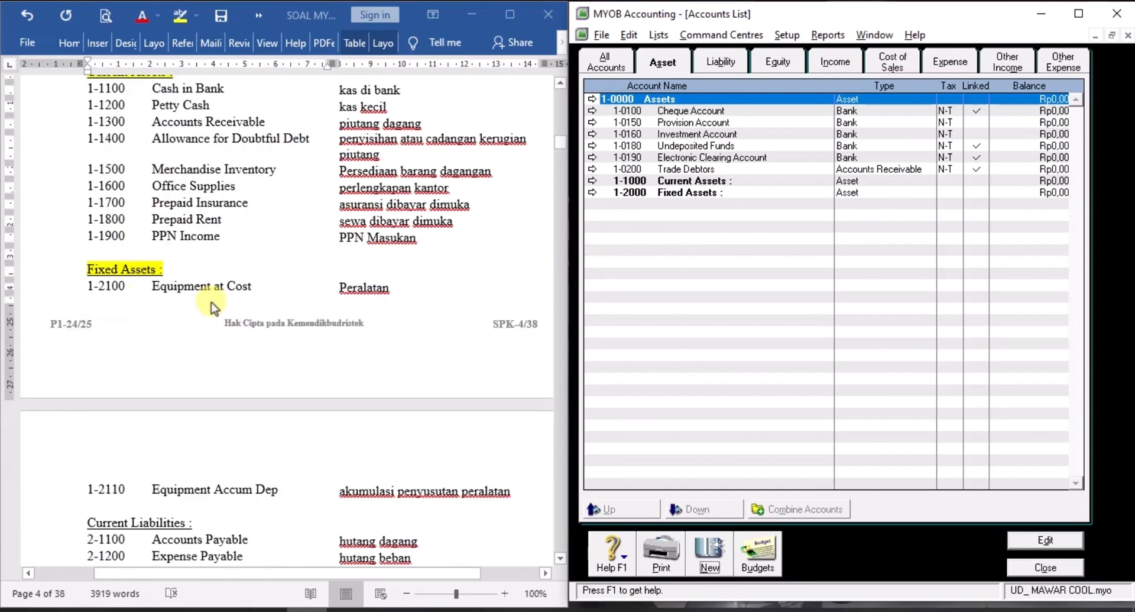
scroll(268, 232, "up", 3)
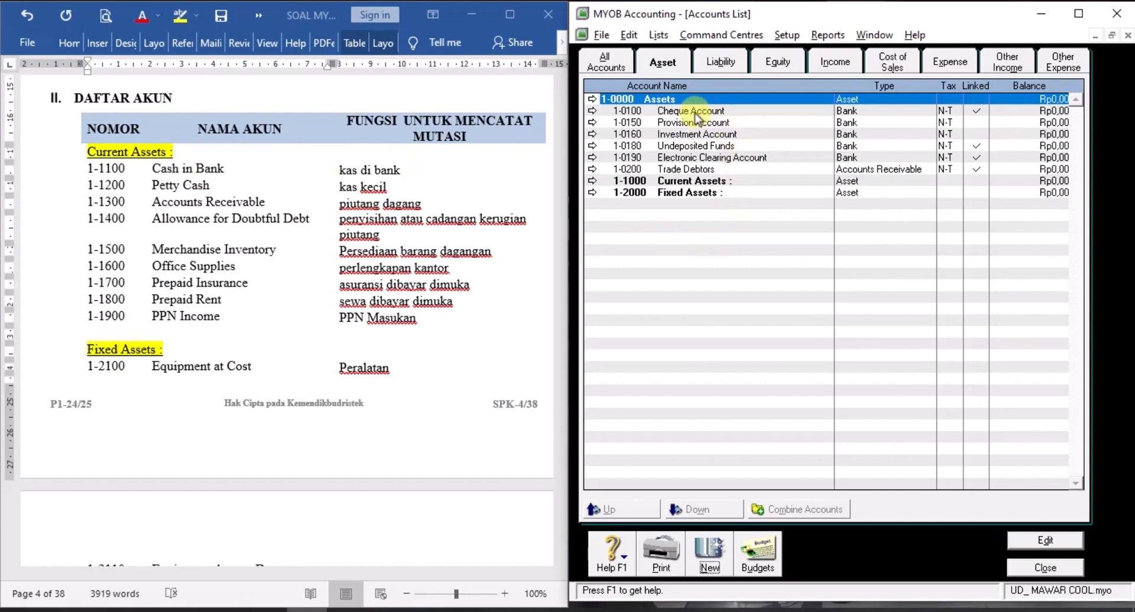
left_click(592, 110)
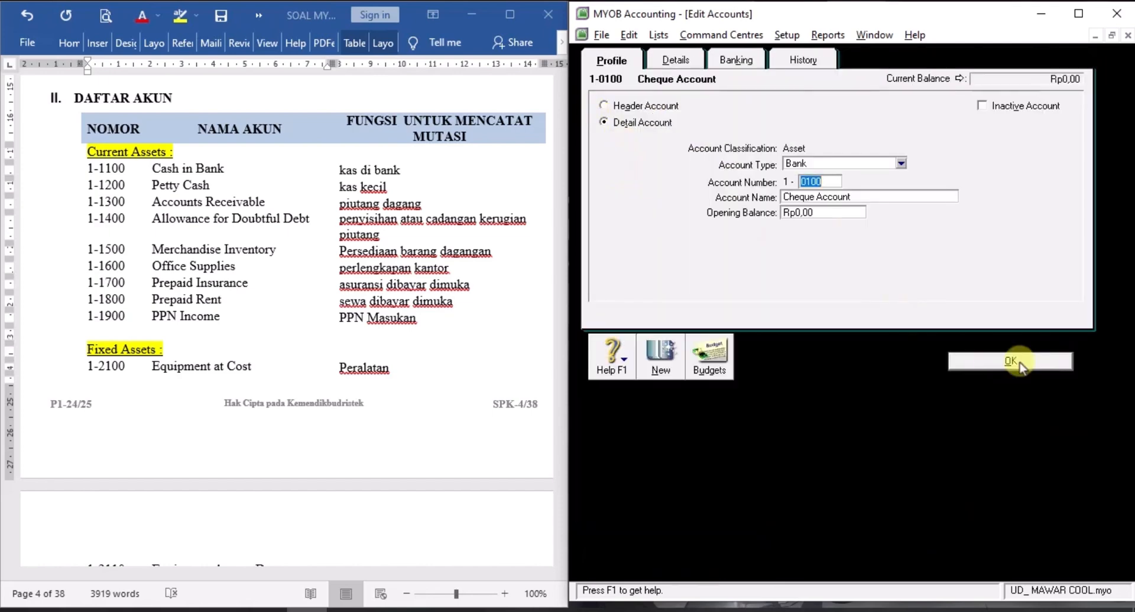
left_click(1012, 361)
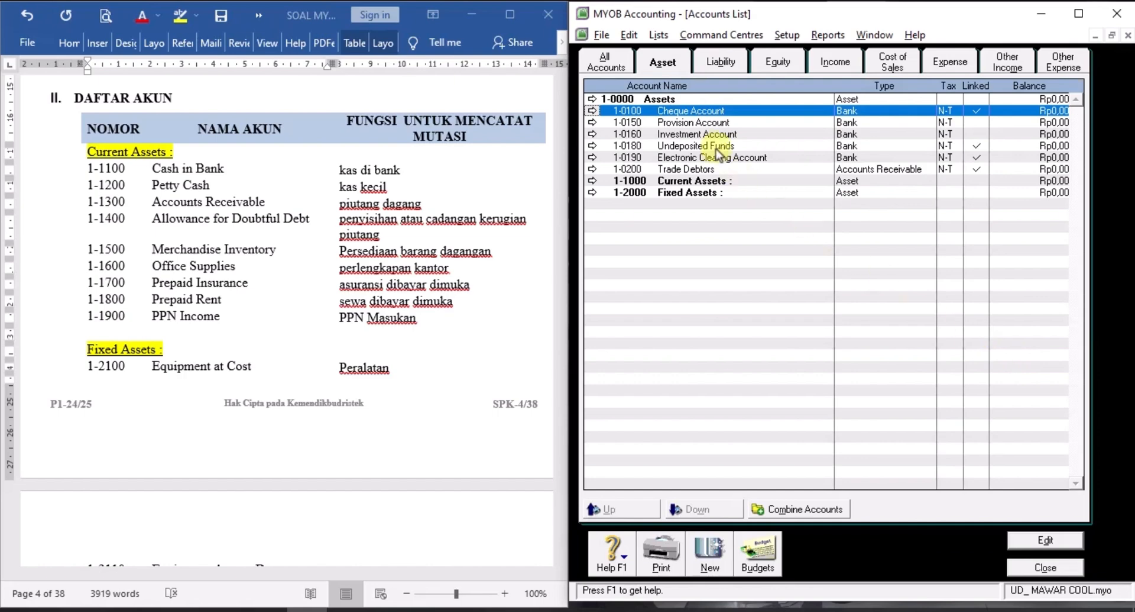
Open the Cheque Account record and change its account number to 1-1100.
double_click(692, 112)
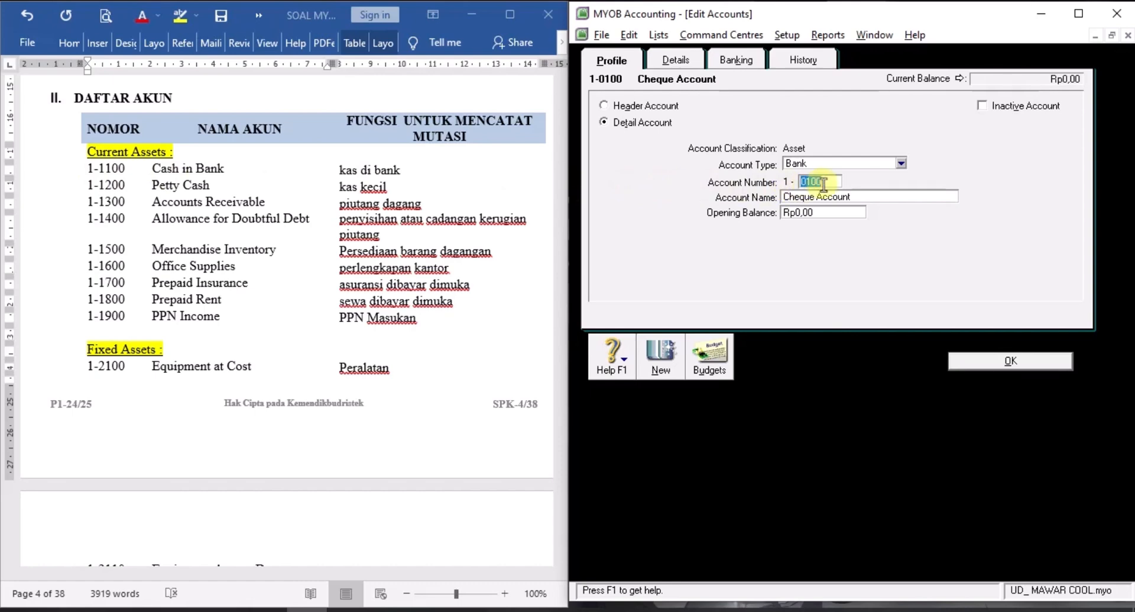
type("1100")
key("Tab")
Rename account 1-1100 as "Cash in Bank" with the name copied from the document, and save the account.
left_click(157, 171)
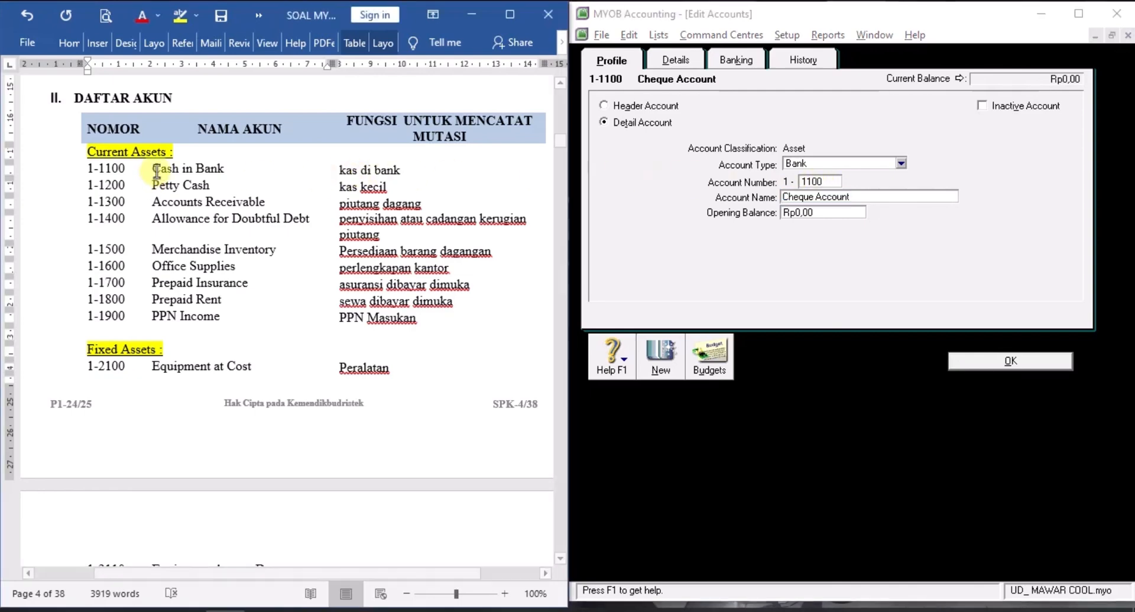
left_click_drag(152, 170, 235, 168)
right_click(212, 172)
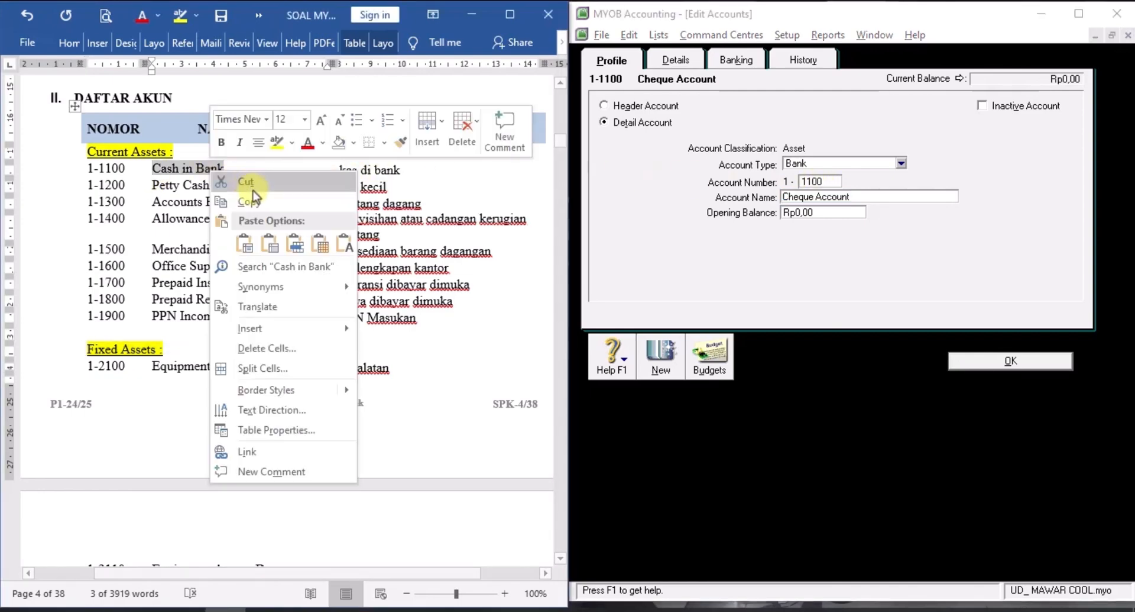
left_click(252, 201)
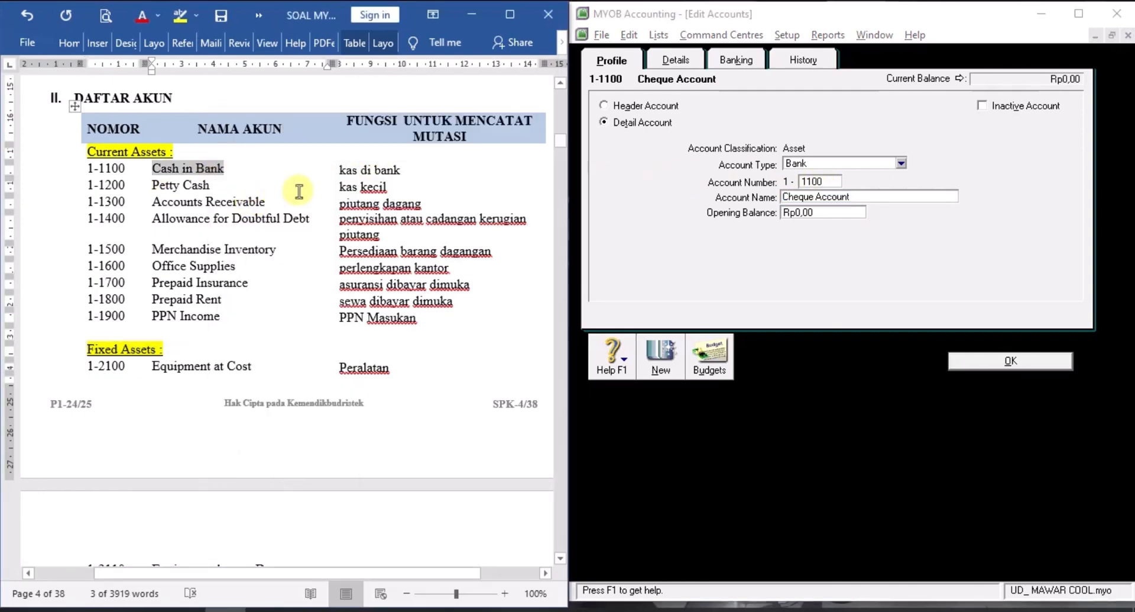
left_click(847, 198)
left_click_drag(847, 197, 768, 198)
right_click(803, 200)
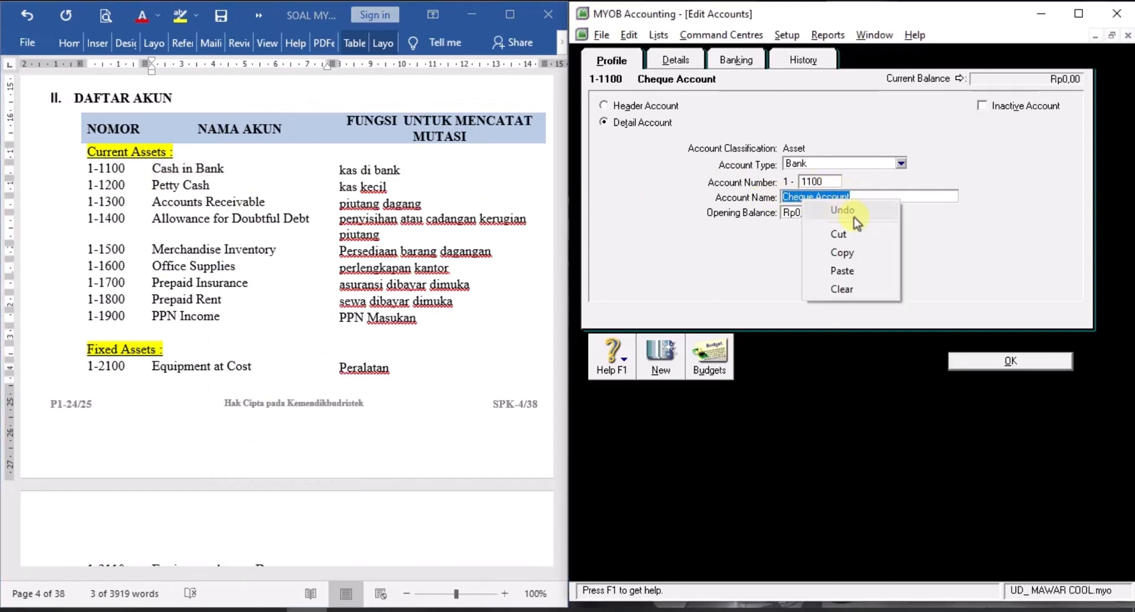
left_click(844, 271)
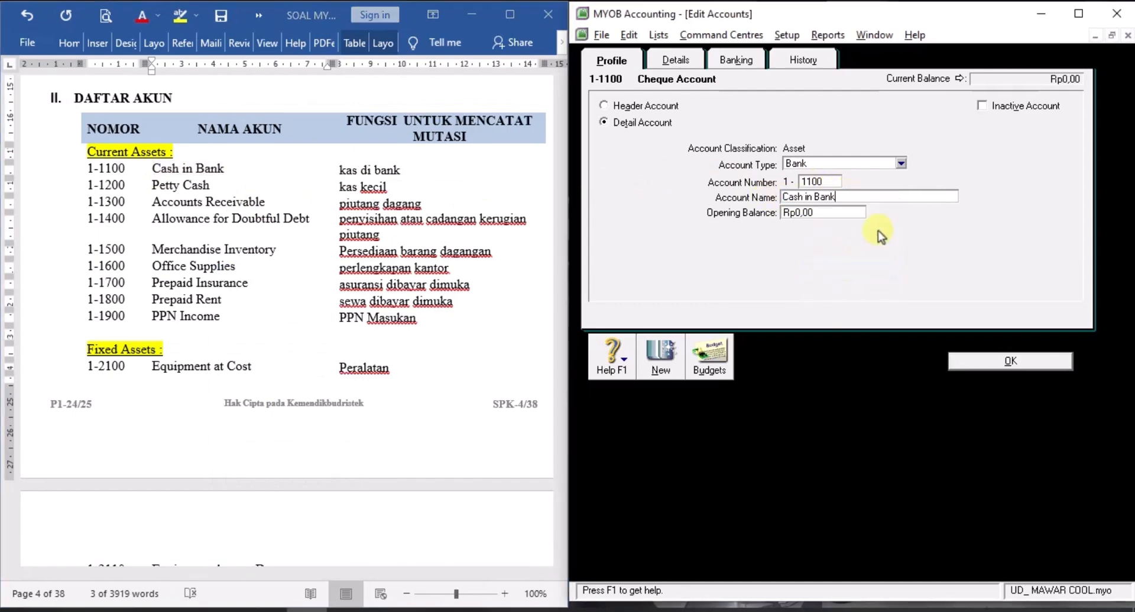
left_click(994, 361)
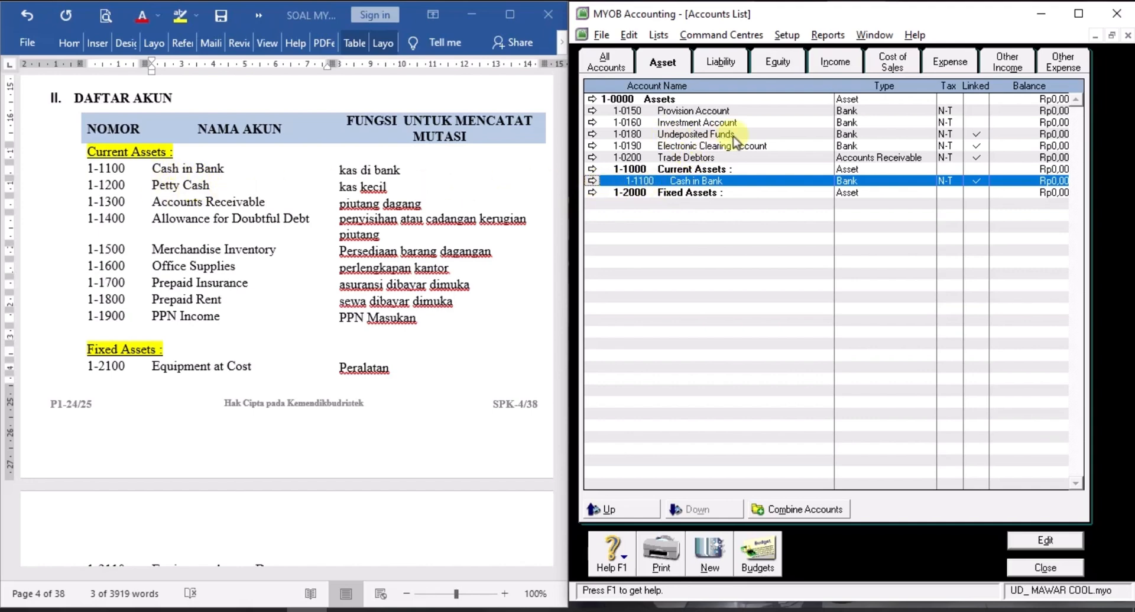
Open the Undeposited Funds record and change its account number to 1-1200.
double_click(686, 134)
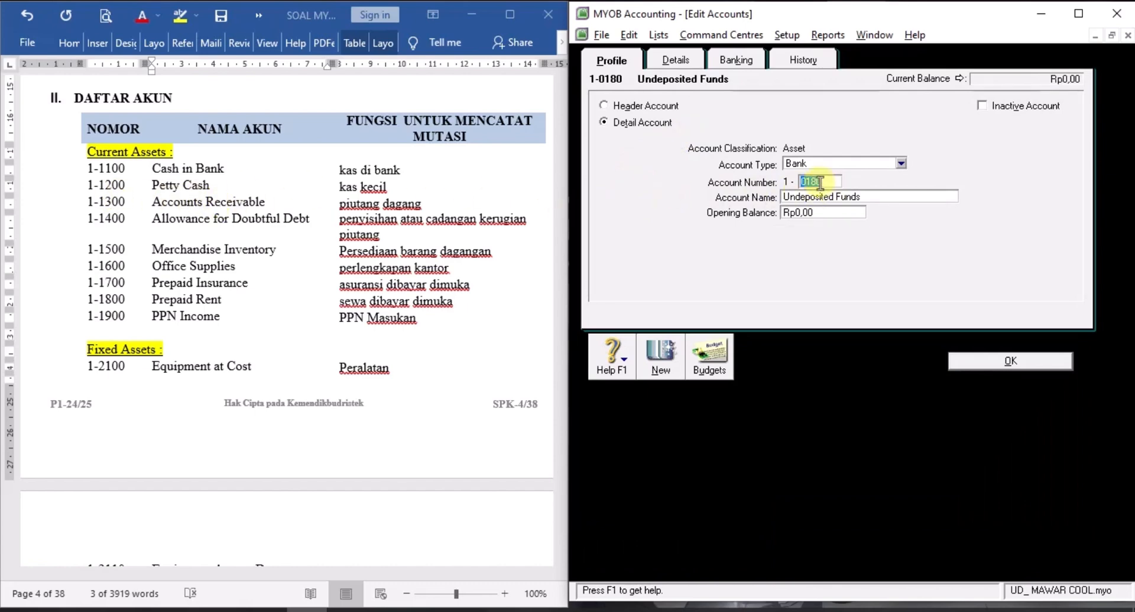
type("12")
key("Tab")
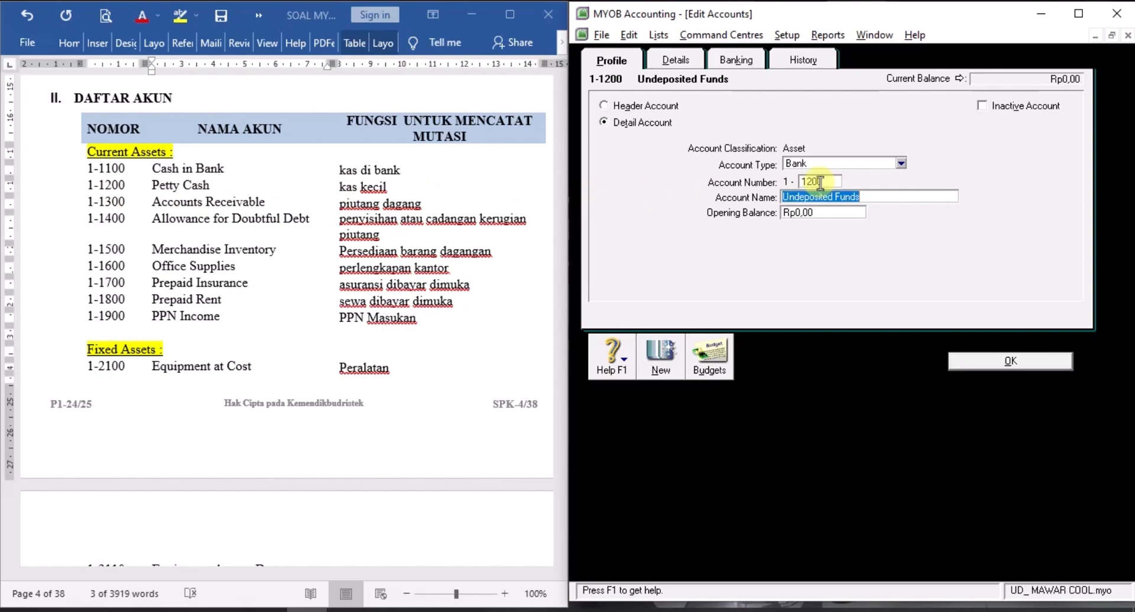
Rename account 1-1200 as "Petty Cash" with the name copied from the document, and save the account.
left_click(193, 188)
left_click_drag(151, 185, 195, 188)
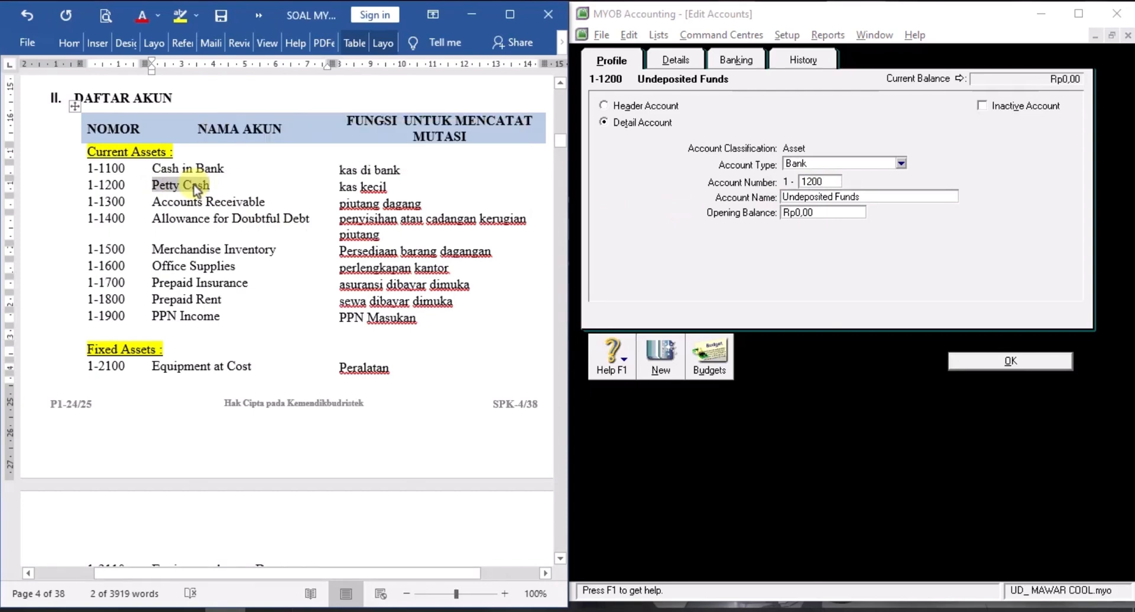
right_click(195, 188)
left_click(236, 215)
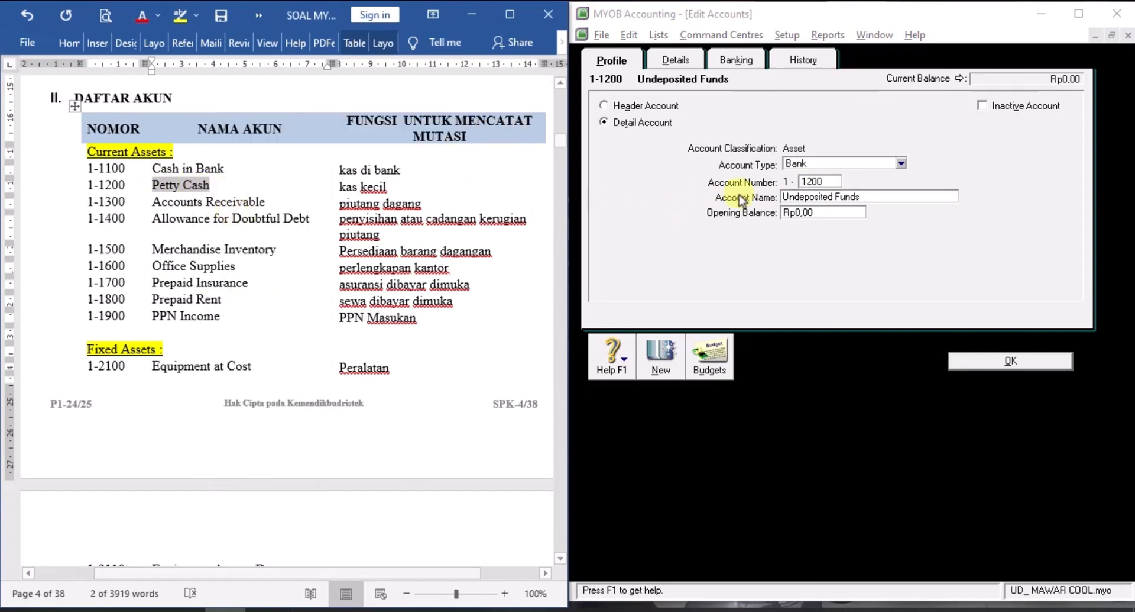
left_click(789, 198)
double_click(789, 197)
right_click(808, 197)
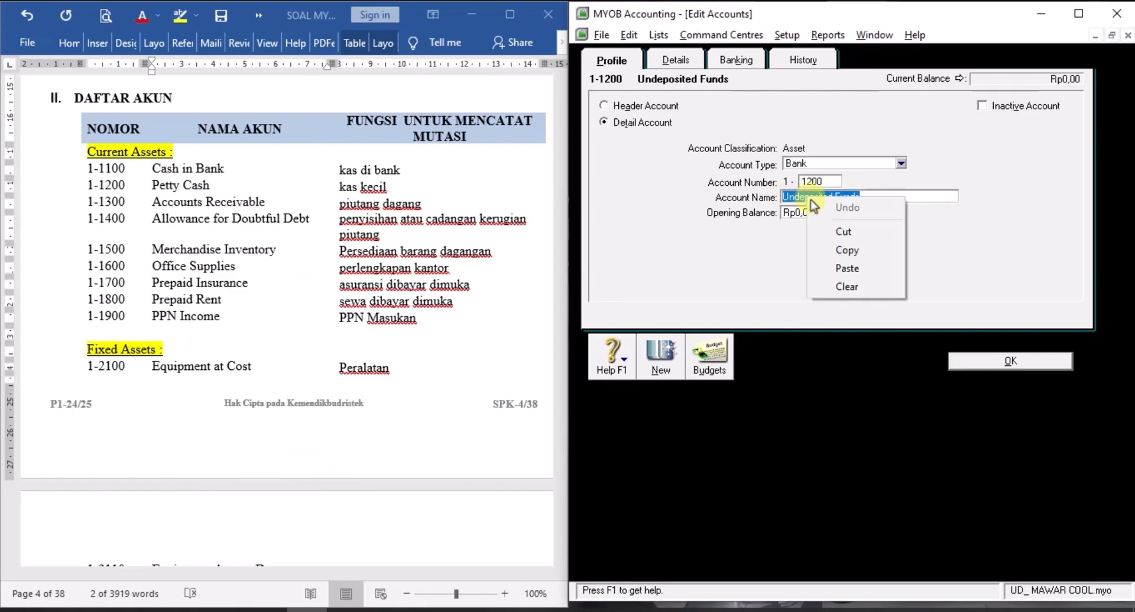
left_click(851, 267)
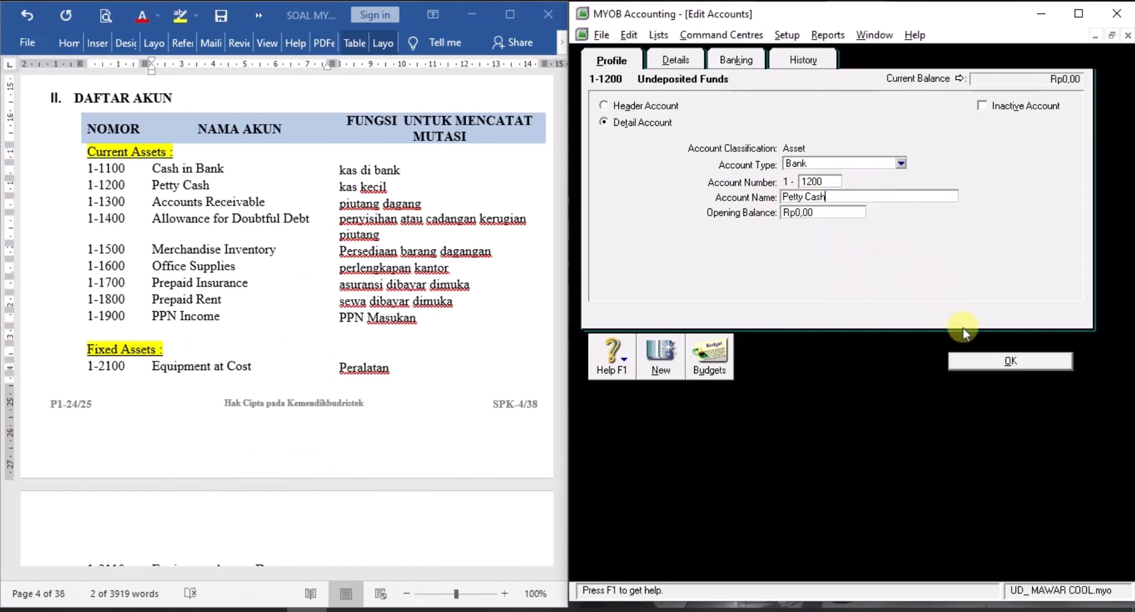
left_click(989, 362)
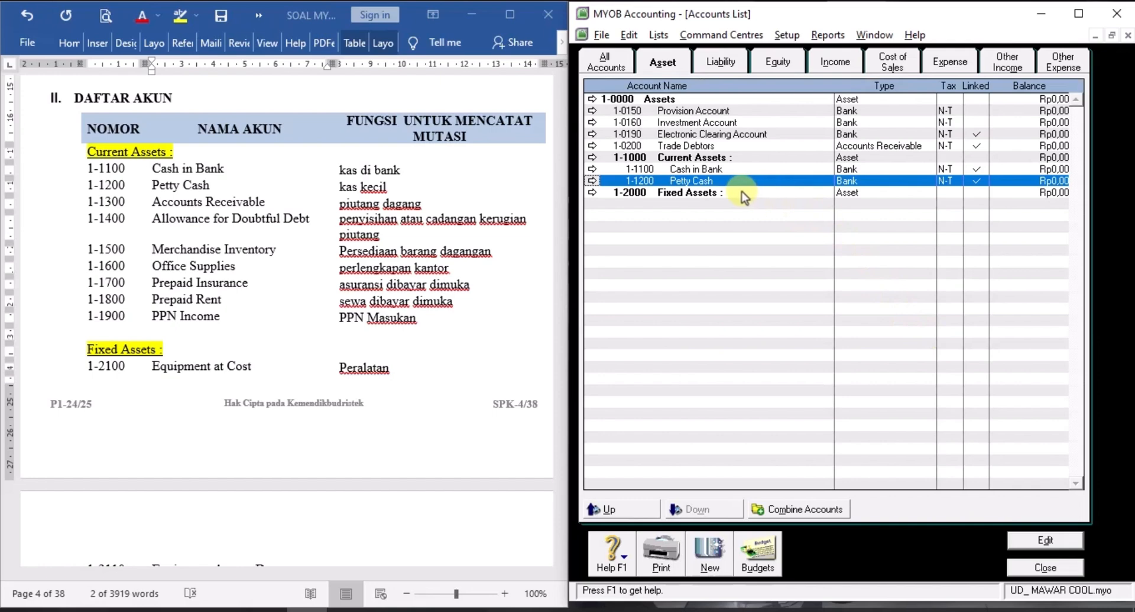
Renumber the Trade Debtors account as 1-1300 and rename it "Accounts Receivable" with the name copied from the document.
left_click_drag(153, 202, 265, 202)
right_click(260, 202)
left_click(281, 228)
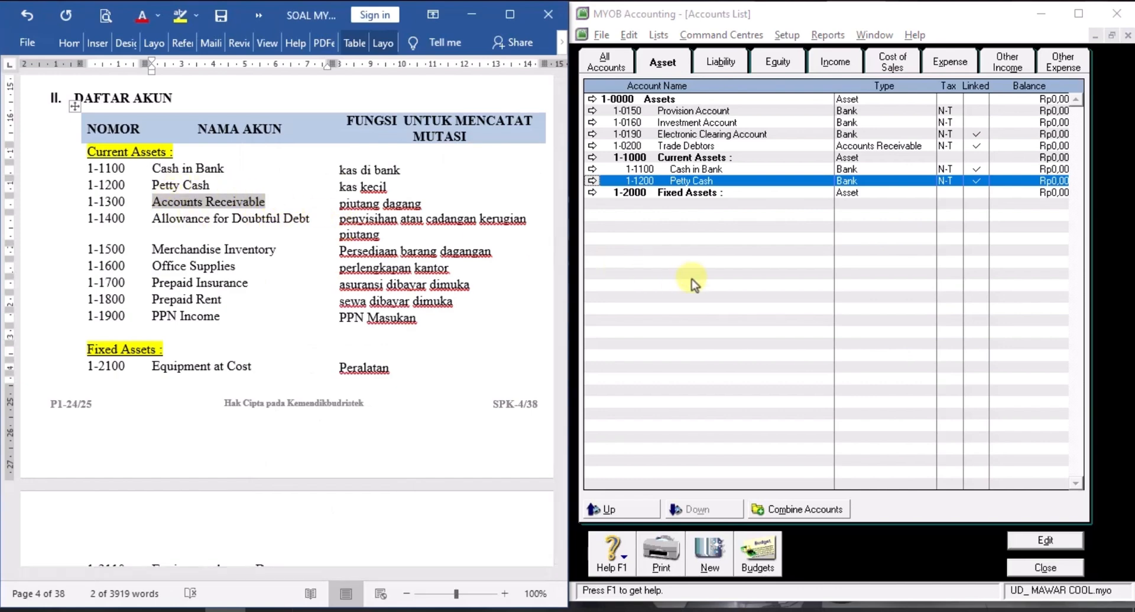
double_click(713, 146)
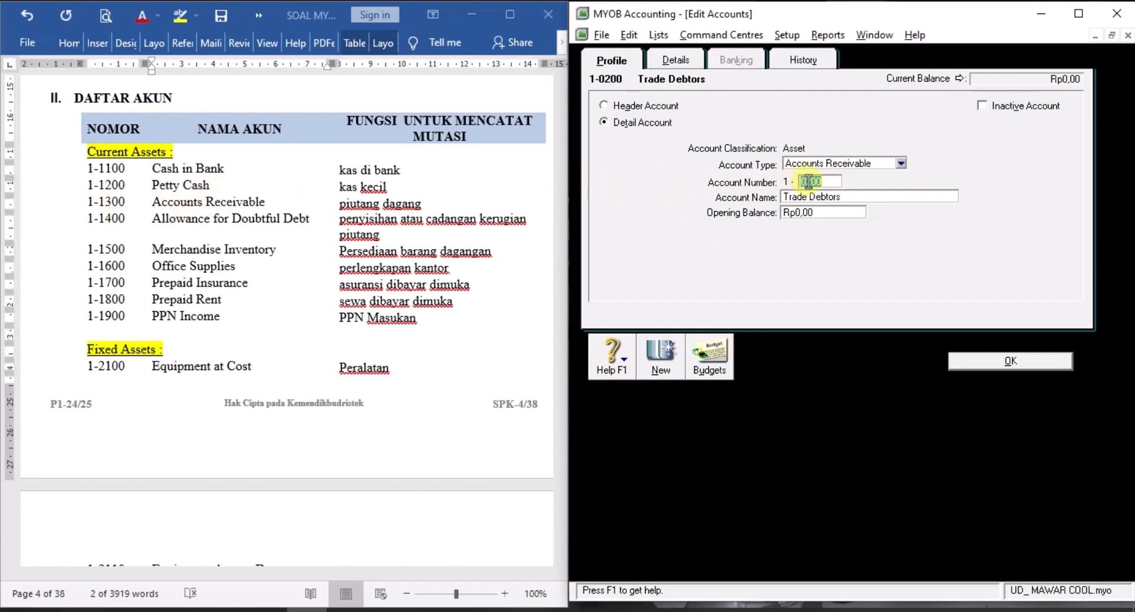
type("1300")
key("Tab")
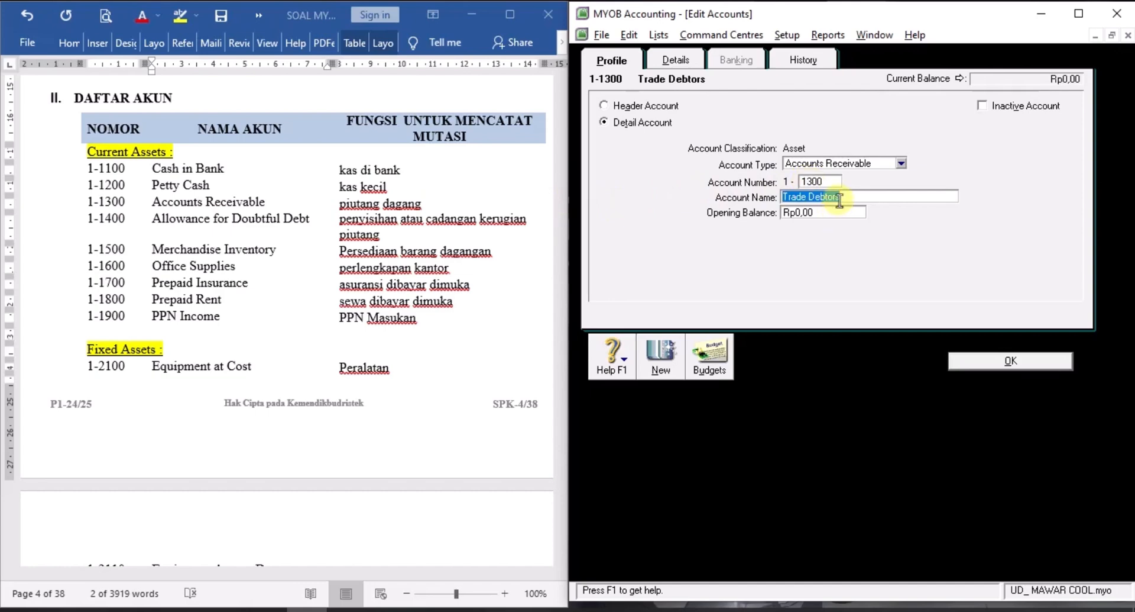
right_click(839, 200)
left_click(881, 271)
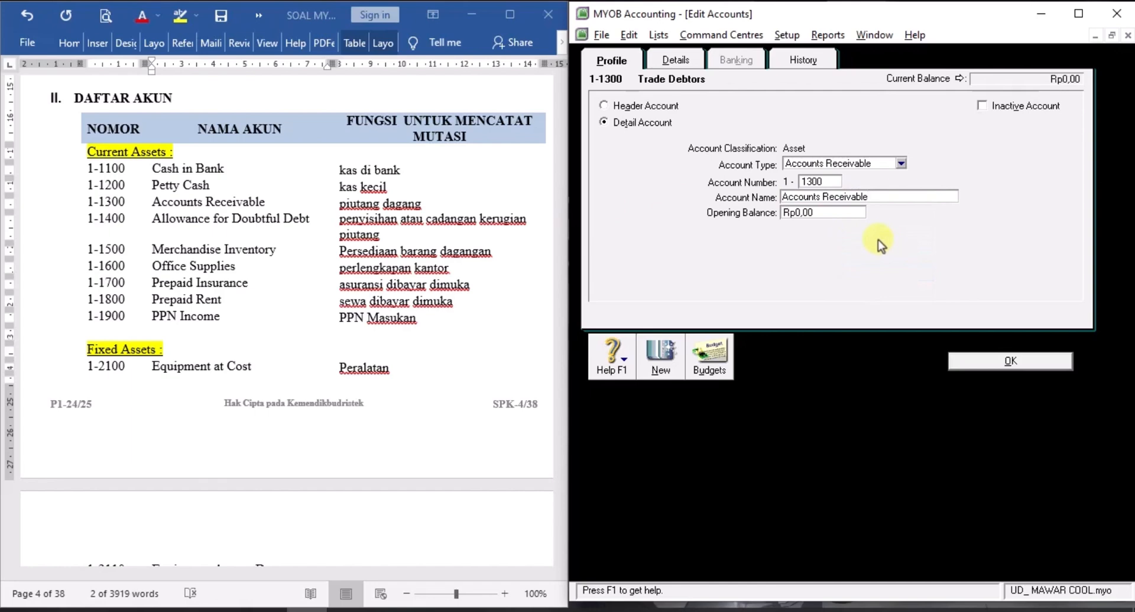
left_click(998, 361)
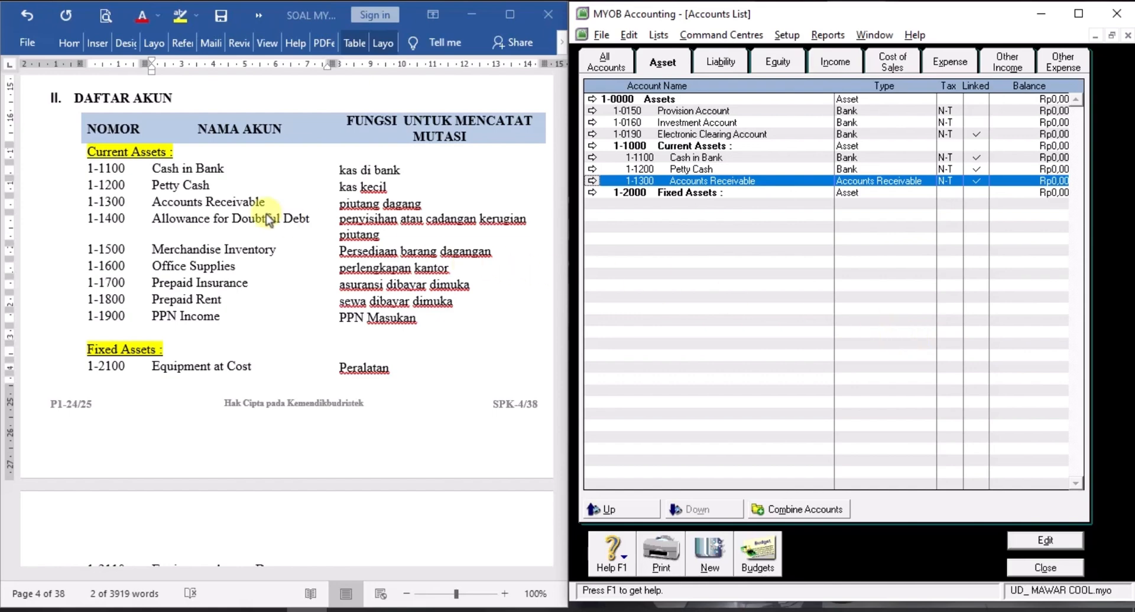
Select the "Allowance for Doubtful Debt" name in the document, and change the Provision Account's type to Accounts Receivable.
left_click_drag(266, 203, 310, 220)
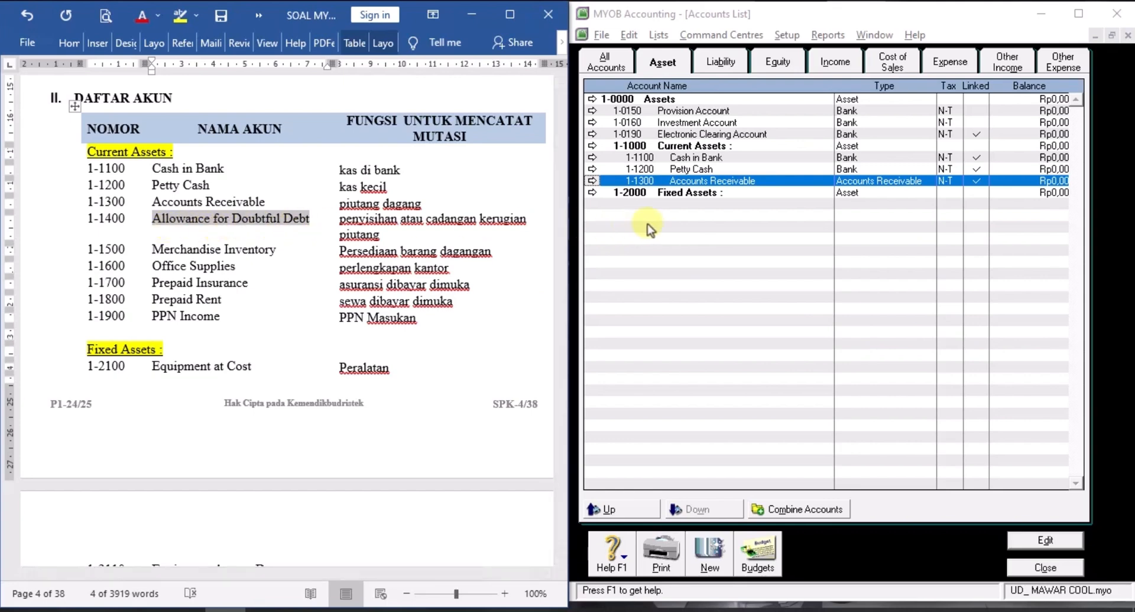
double_click(705, 115)
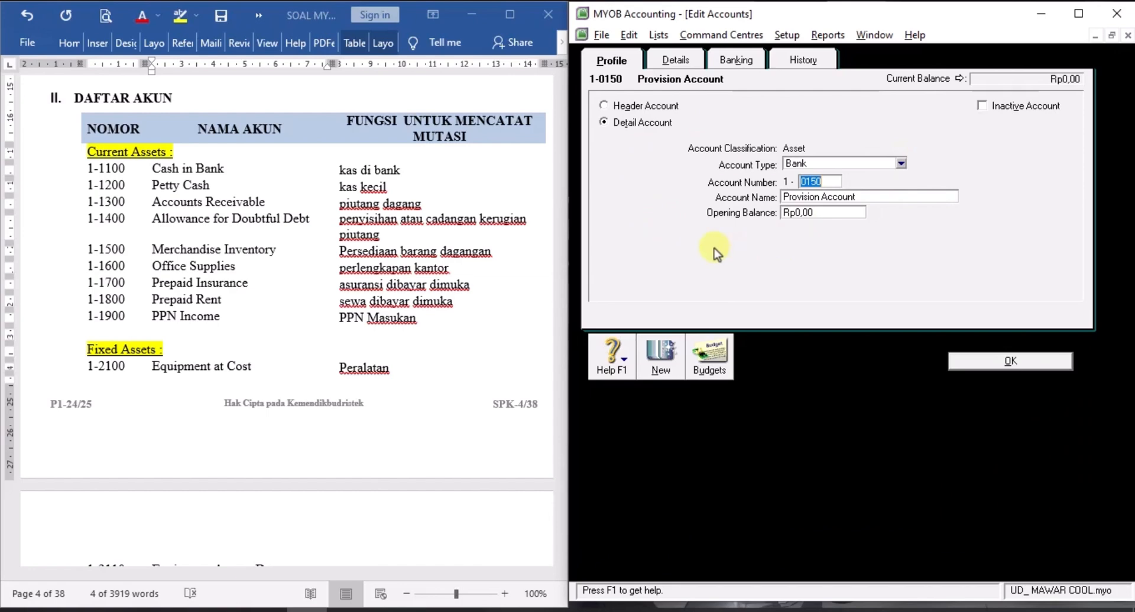
left_click(901, 163)
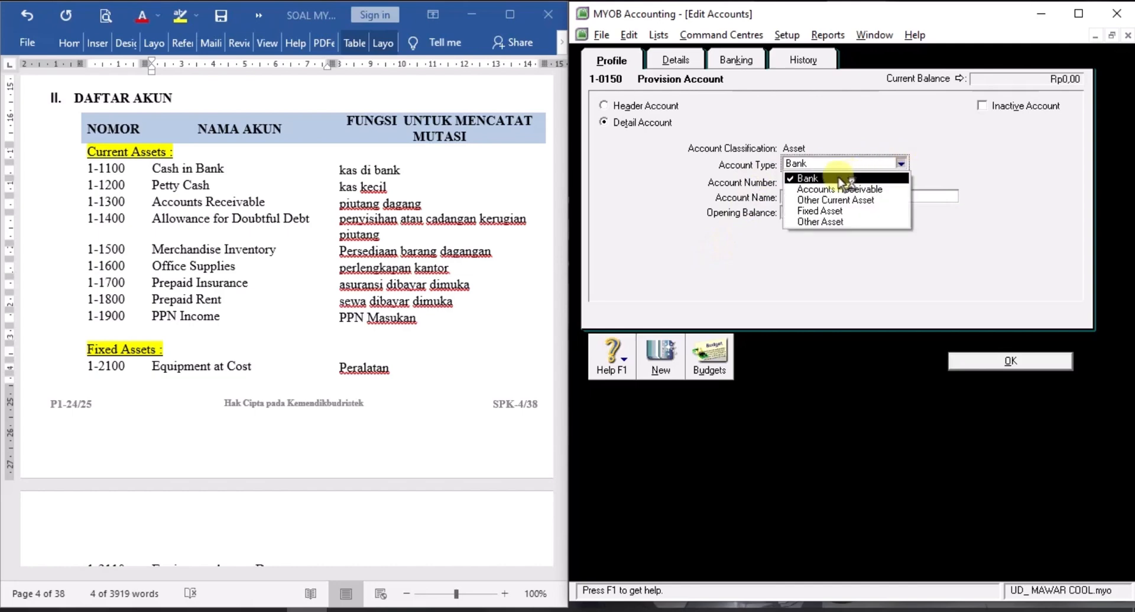
left_click(886, 188)
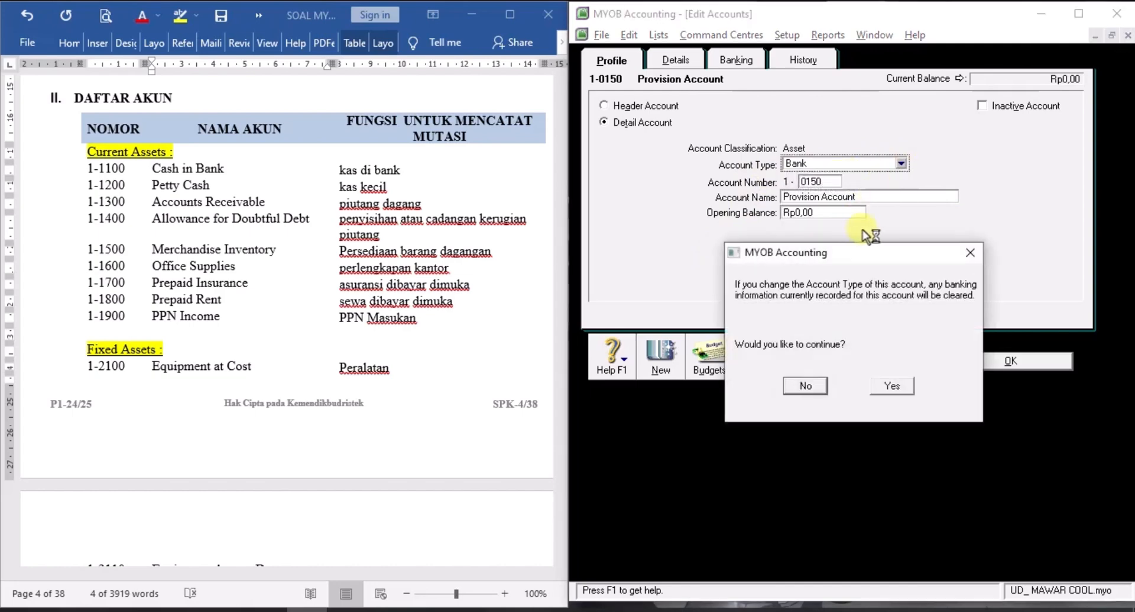
left_click(893, 386)
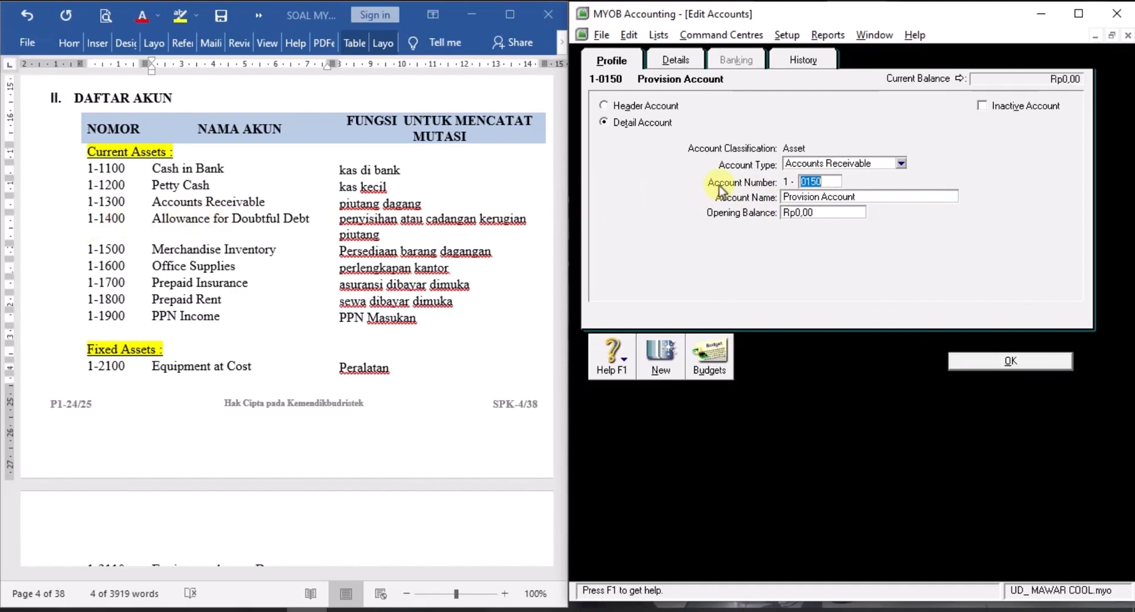
Renumber the Provision Account as 1-1400, rename it "Allowance for Doubtful Debt" with the copied name, and save the account.
type("14")
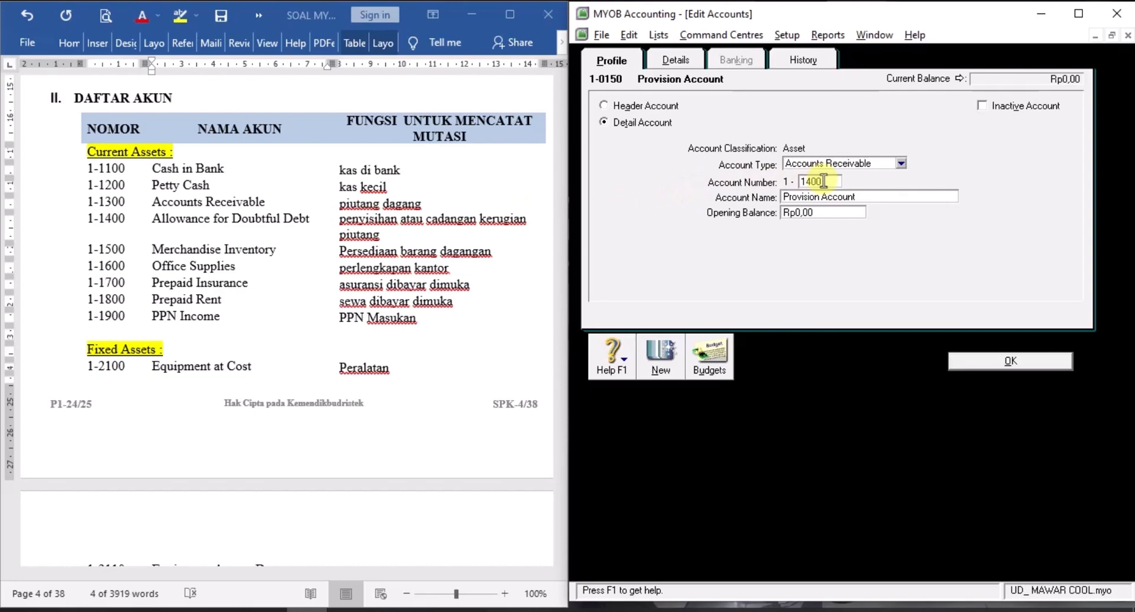
type("00")
right_click(827, 198)
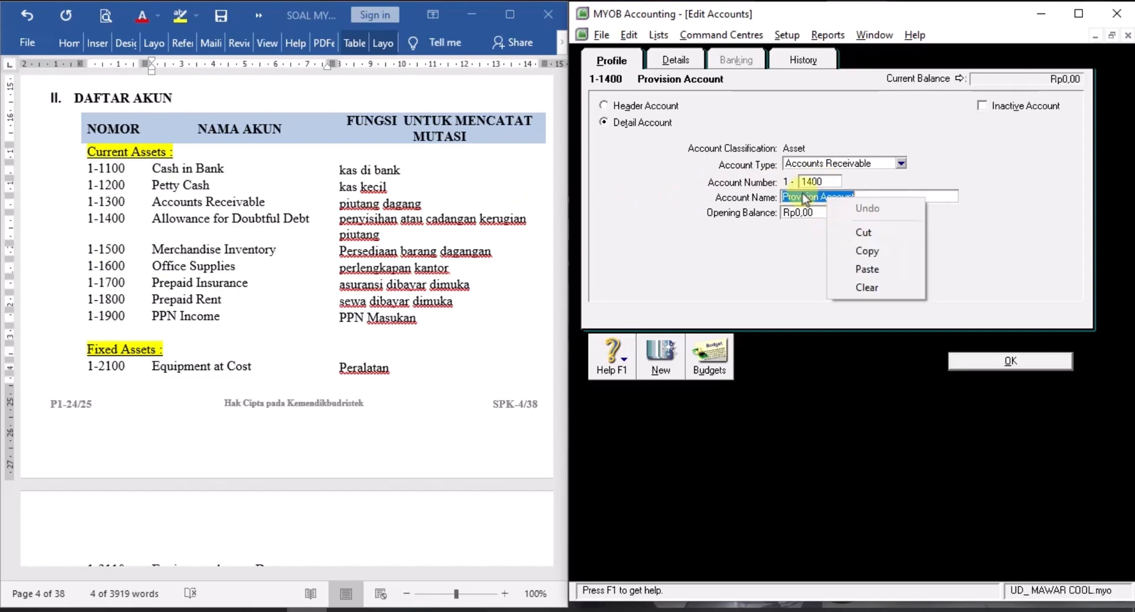
left_click(877, 269)
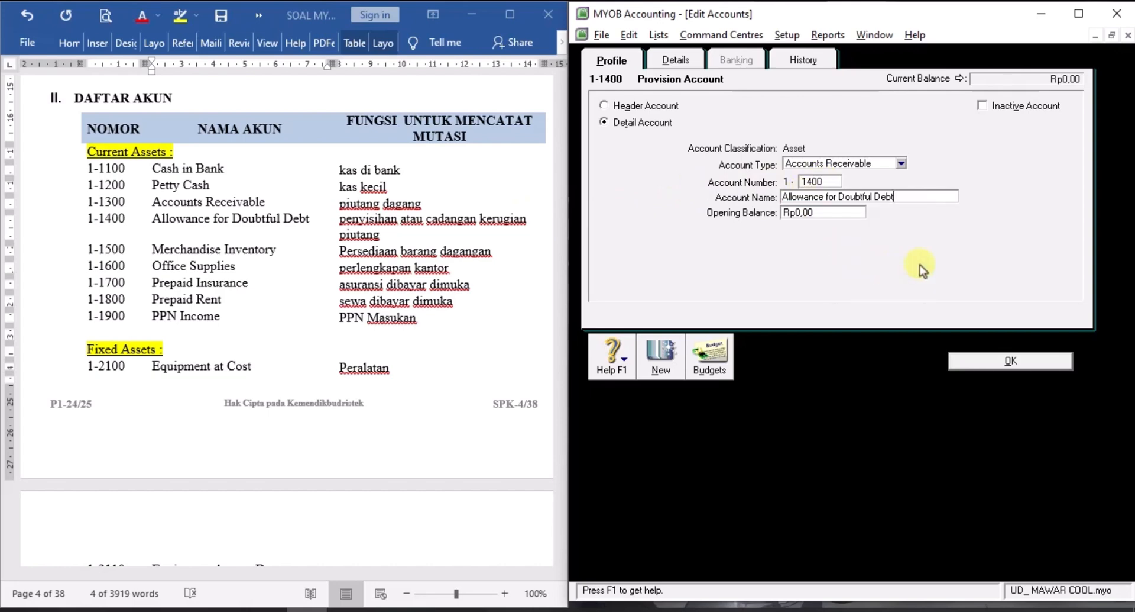
left_click(1000, 358)
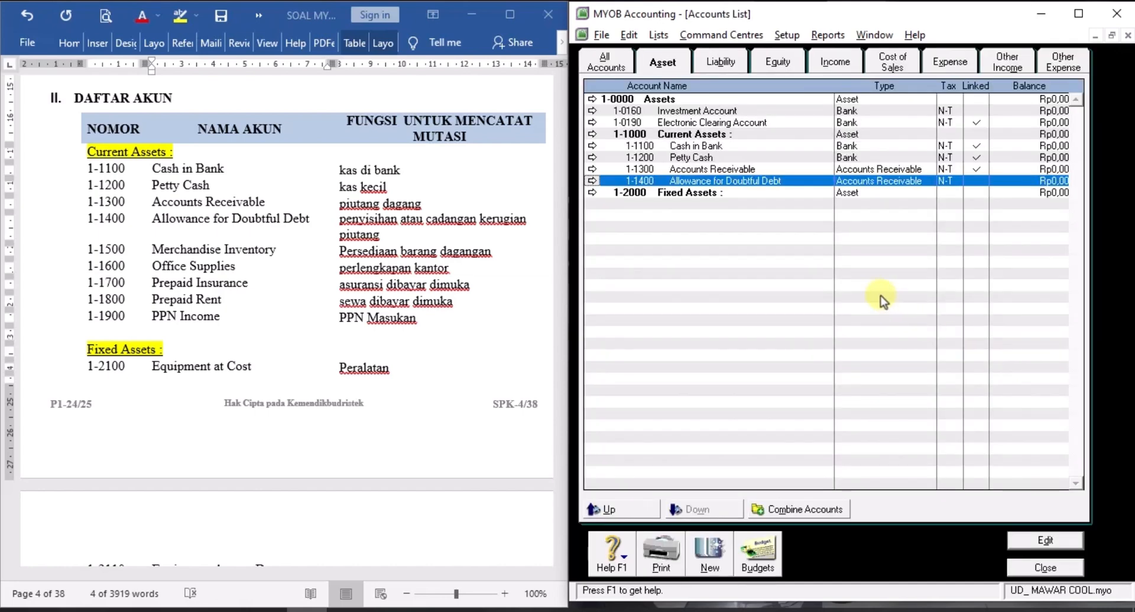
Copy the "Merchandise Inventory" account name from the Current Assets list in the document.
left_click(156, 255)
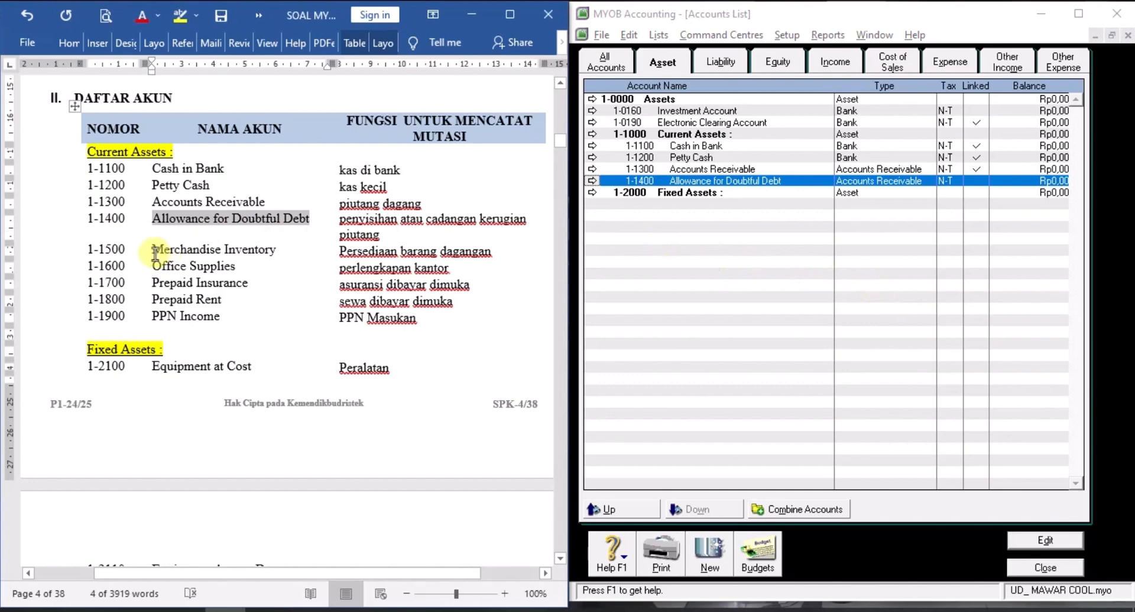
left_click_drag(155, 253, 296, 249)
right_click(273, 249)
left_click(312, 264)
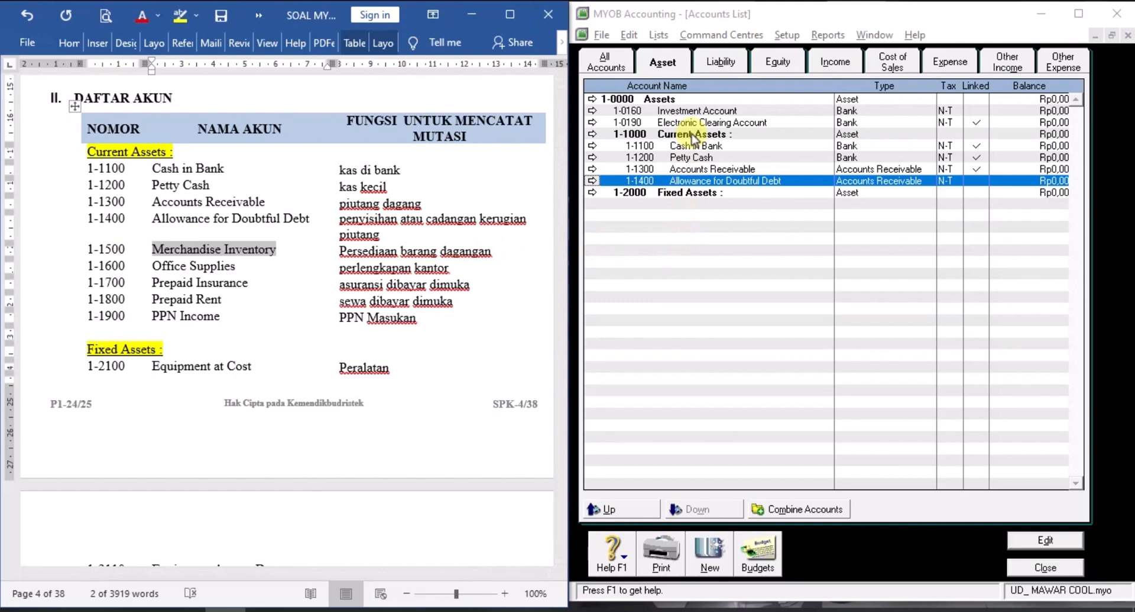
Open the Investment Account record and change its account type to Other Current Asset, accepting the clearing of its banking information.
double_click(695, 111)
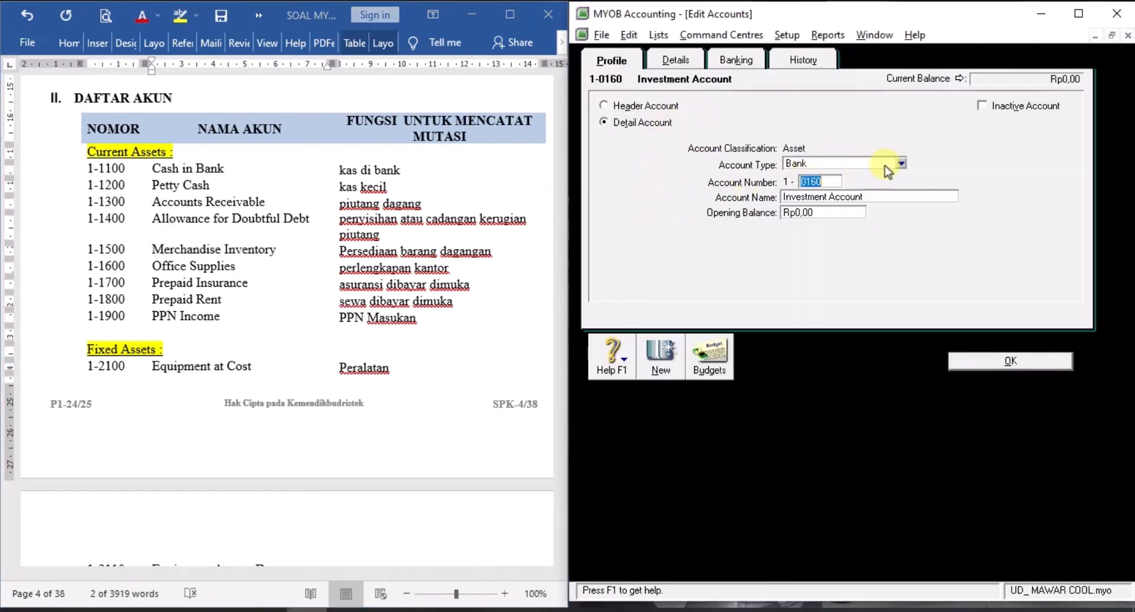
left_click(903, 163)
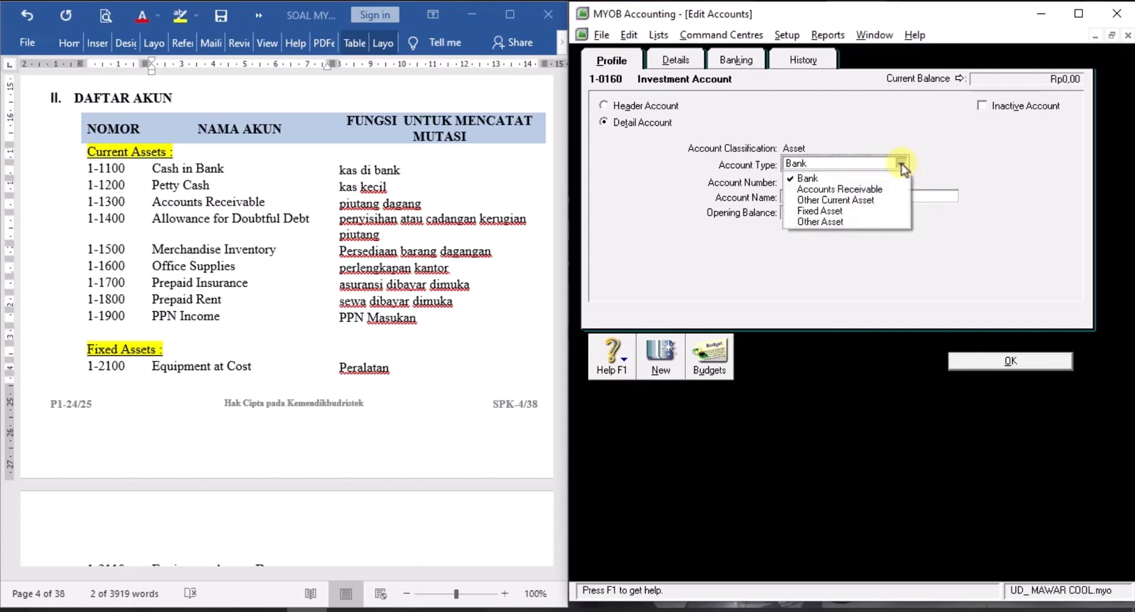
left_click(874, 200)
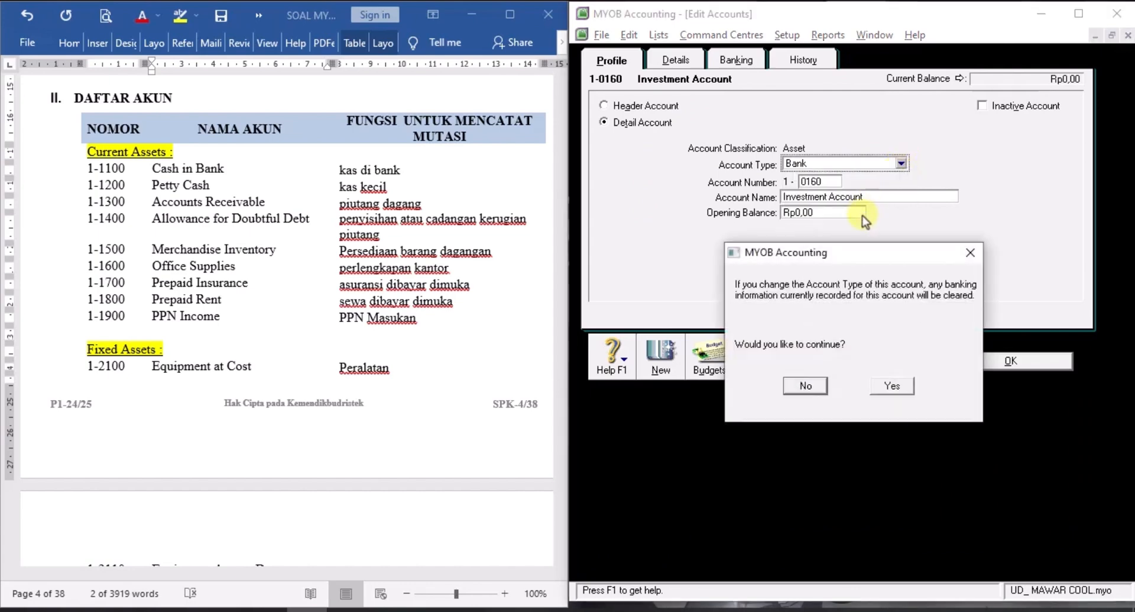
left_click(894, 387)
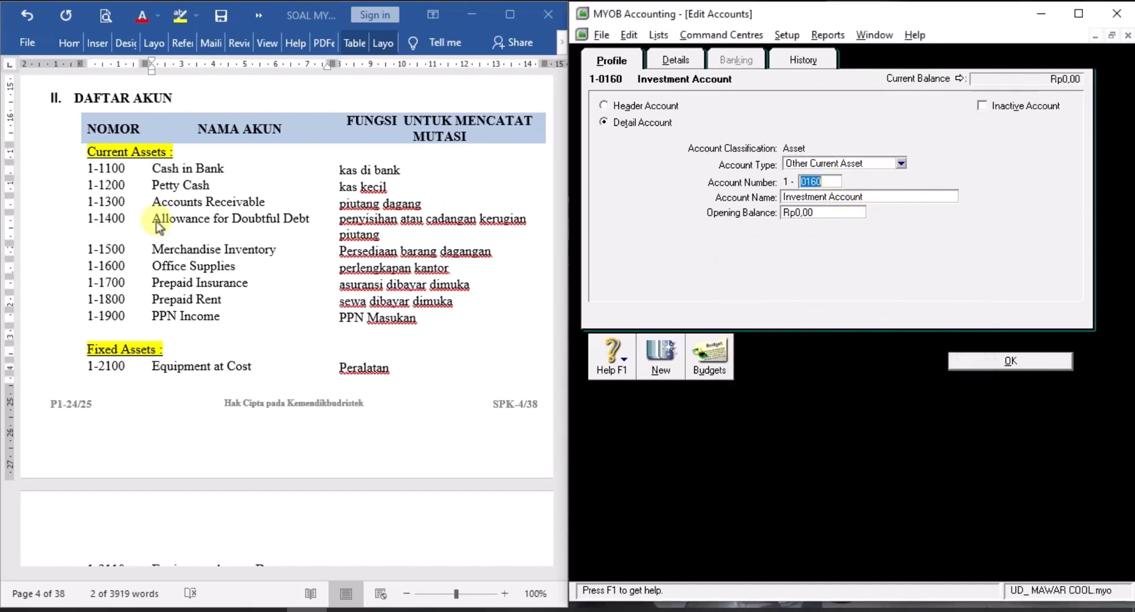
Renumber the Investment Account as 1-1500, rename it "Merchandise Inventory" with the copied name, and save the account.
type("15")
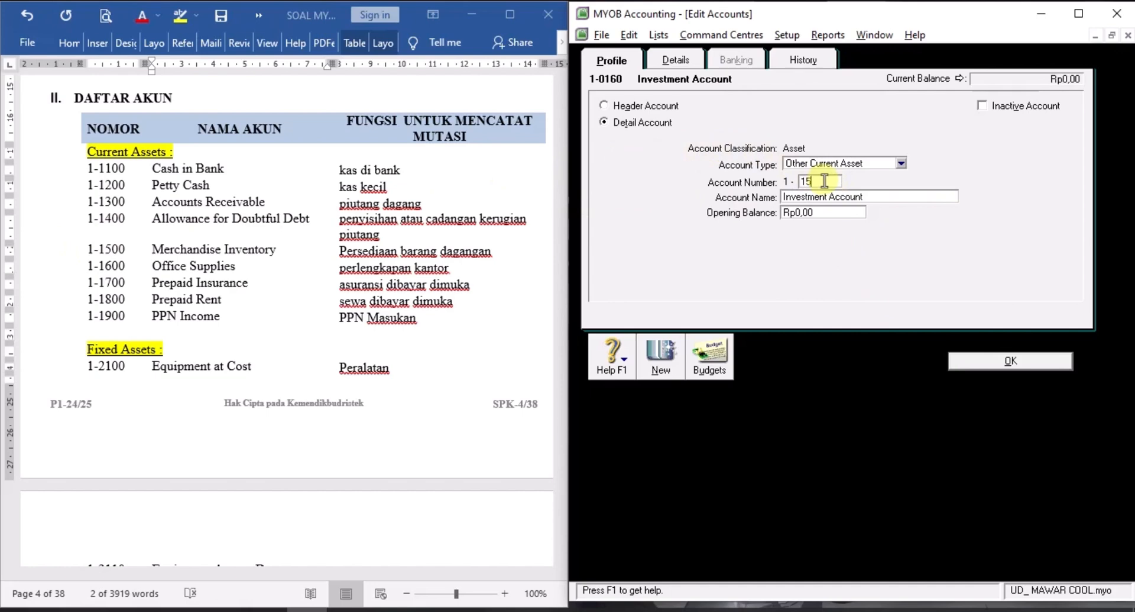
type("00")
key("Tab")
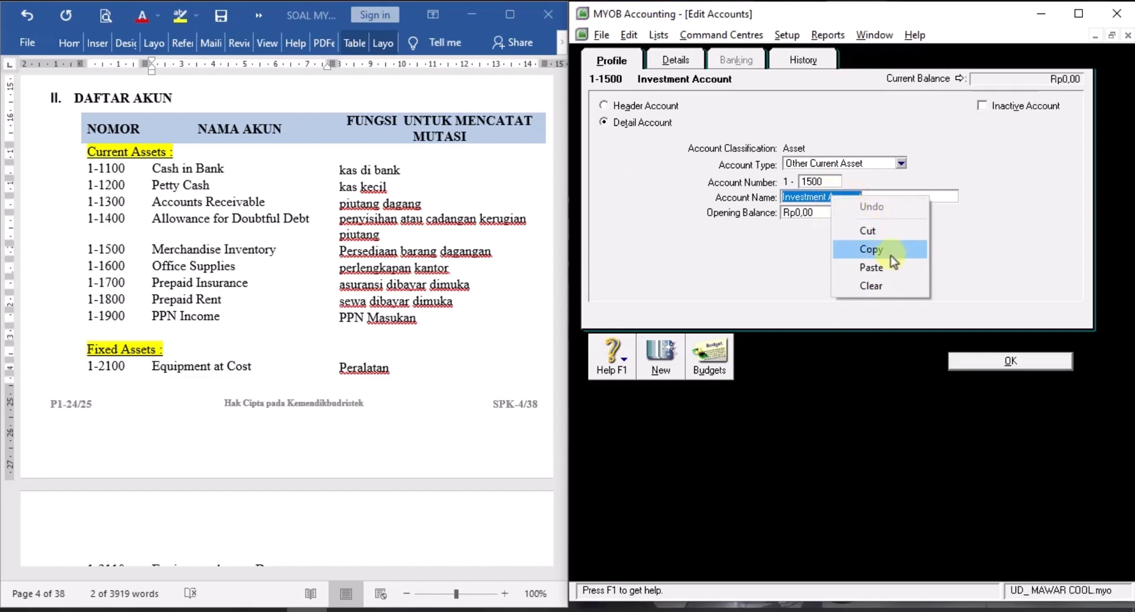
left_click(870, 267)
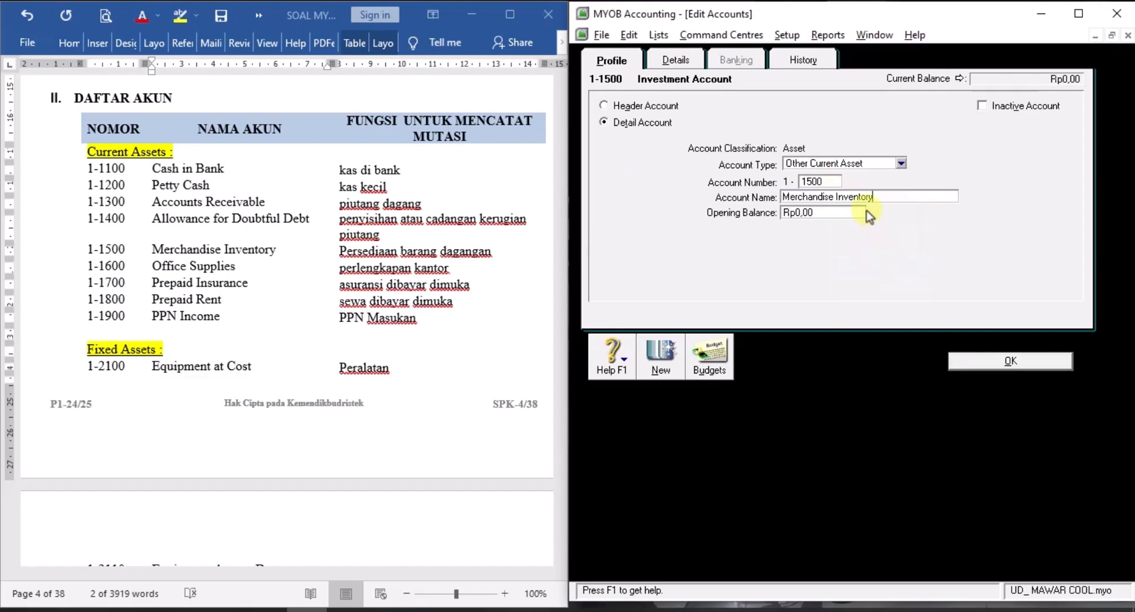
left_click(1008, 362)
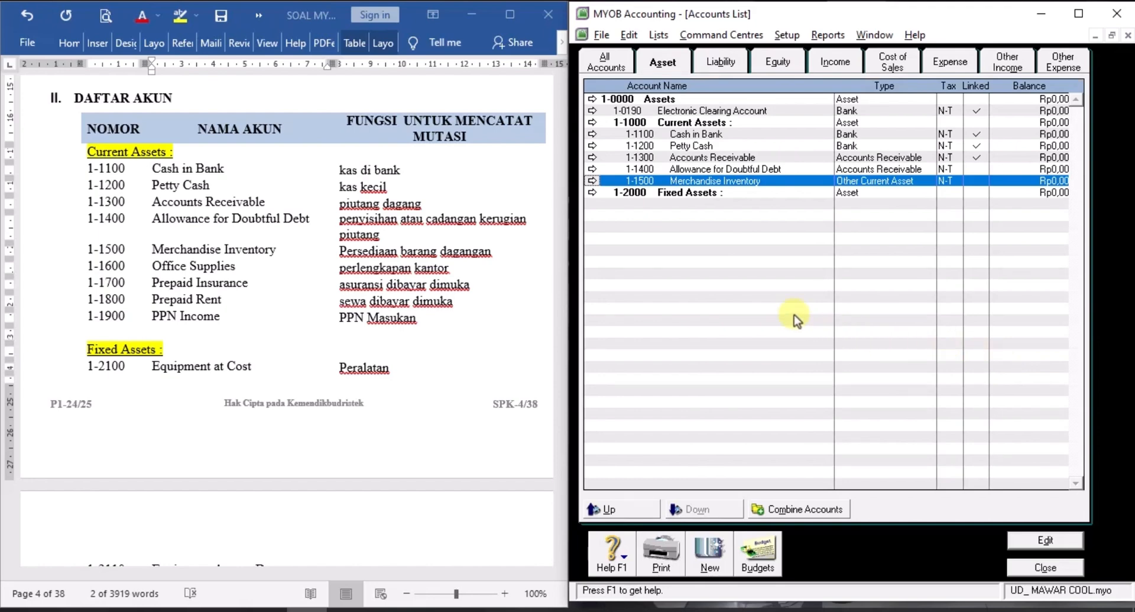
Copy "Office Supplies" from the document and create a new Other Asset account numbered 1-1600 with that name.
left_click(204, 278)
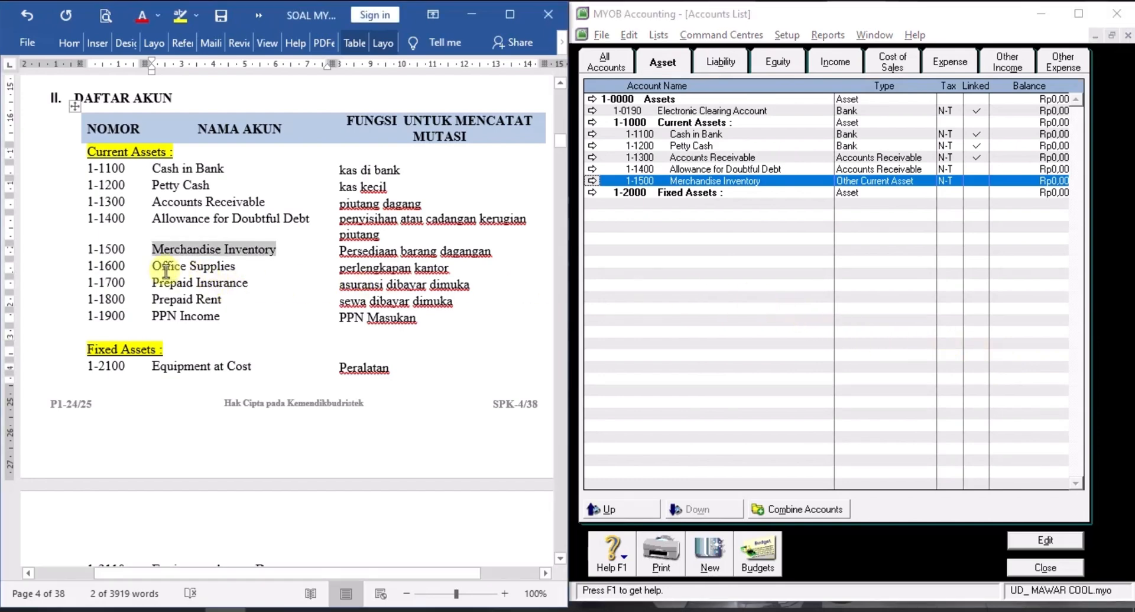
left_click(147, 270)
right_click(223, 265)
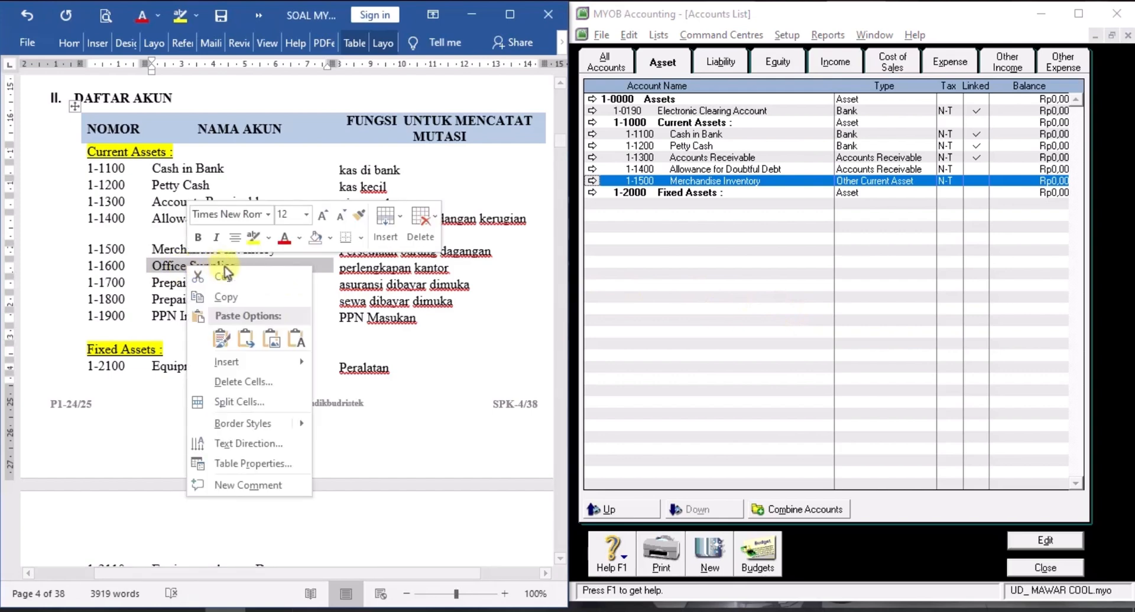
left_click(228, 296)
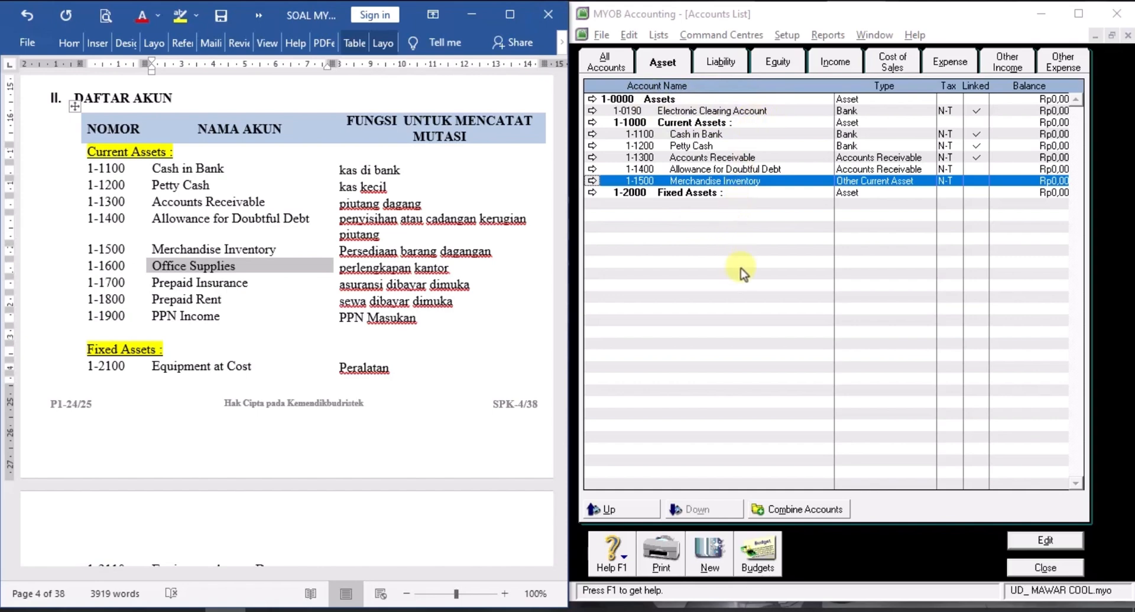
left_click(713, 553)
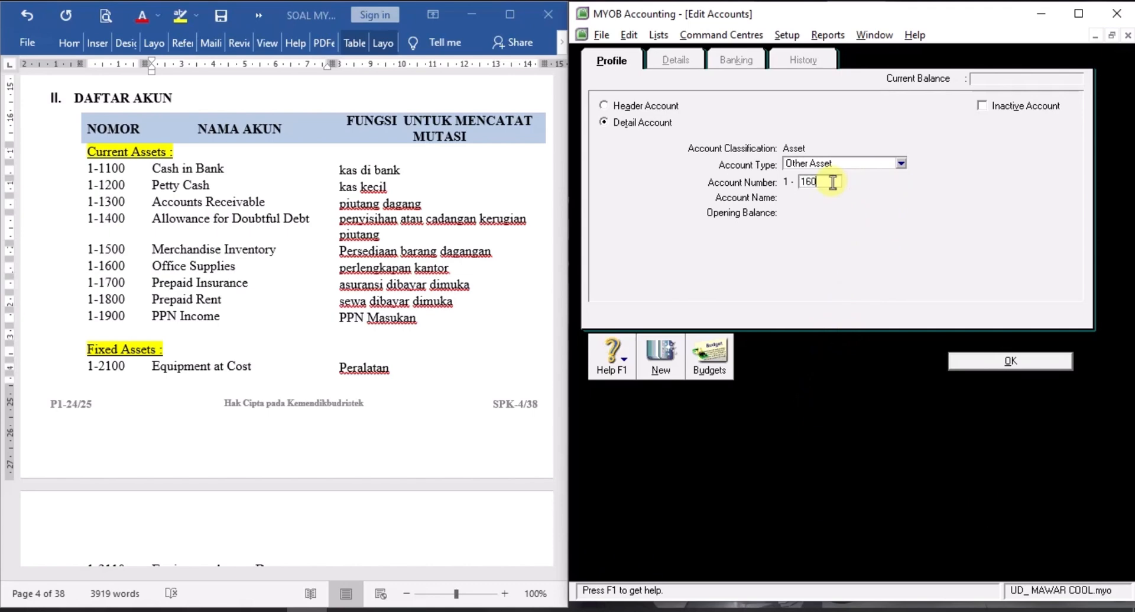
key("Tab")
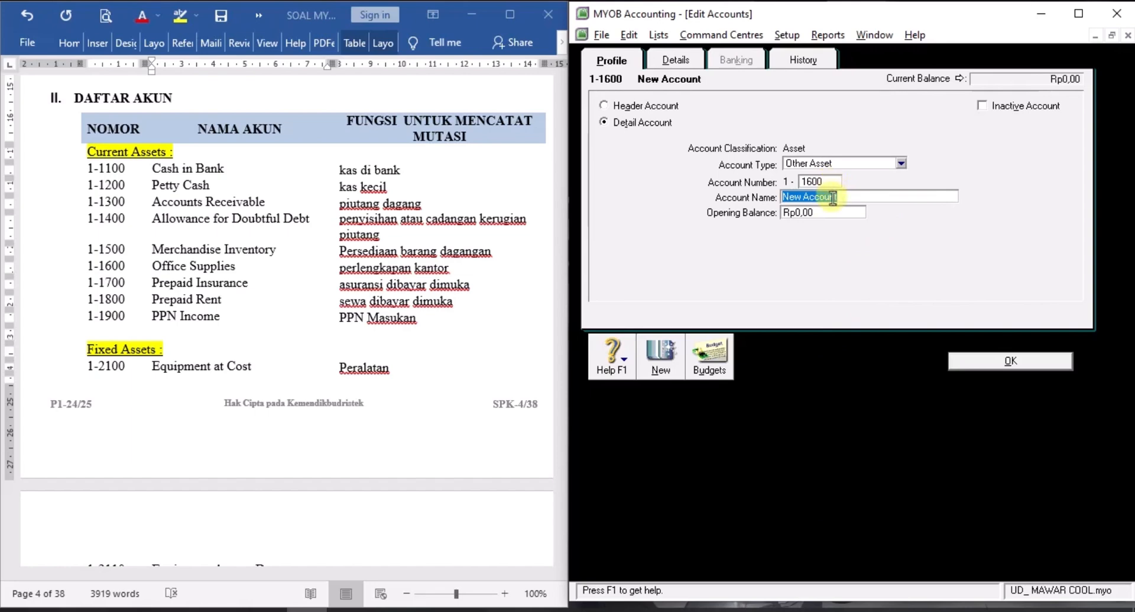
right_click(834, 199)
left_click(890, 269)
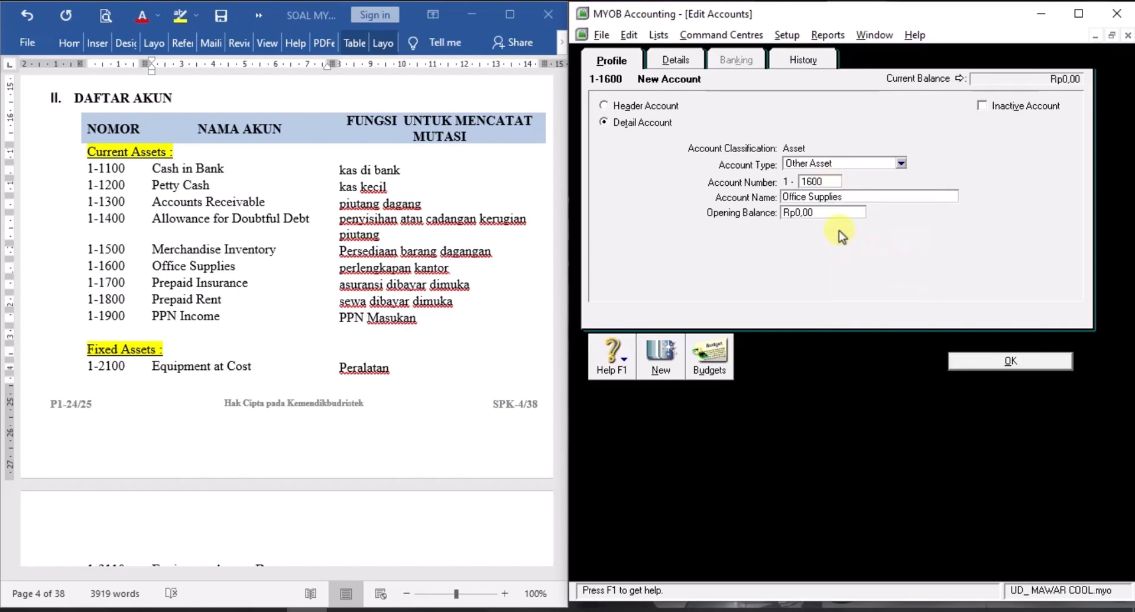
Add another Other Asset account numbered 1-1700 and name it "Prepaid Insurance" with the name copied from the document.
left_click(660, 355)
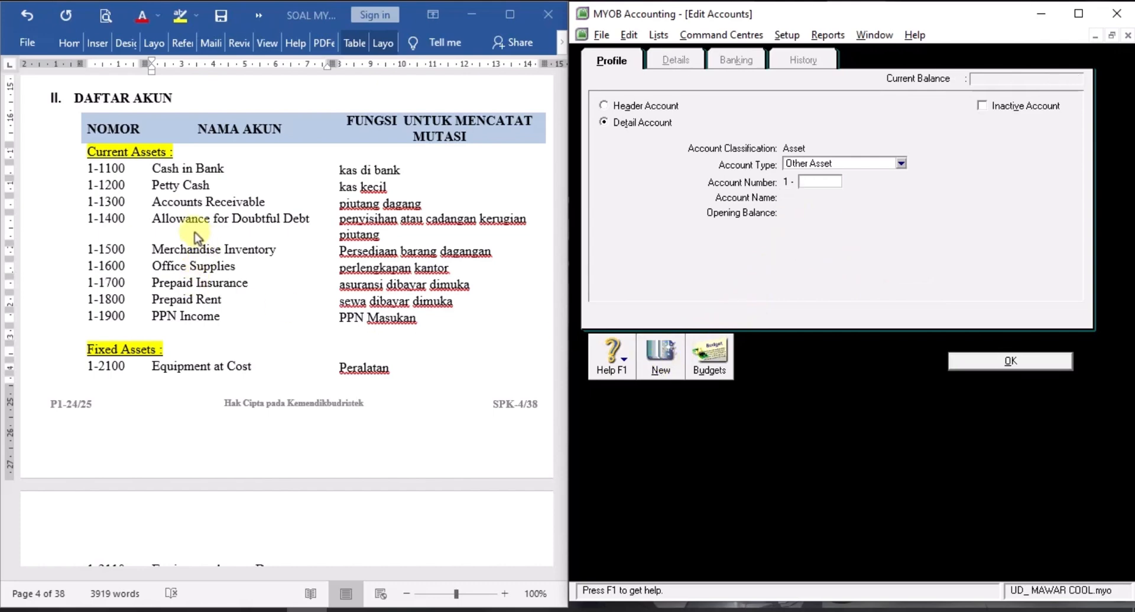
left_click(149, 271)
left_click(148, 284)
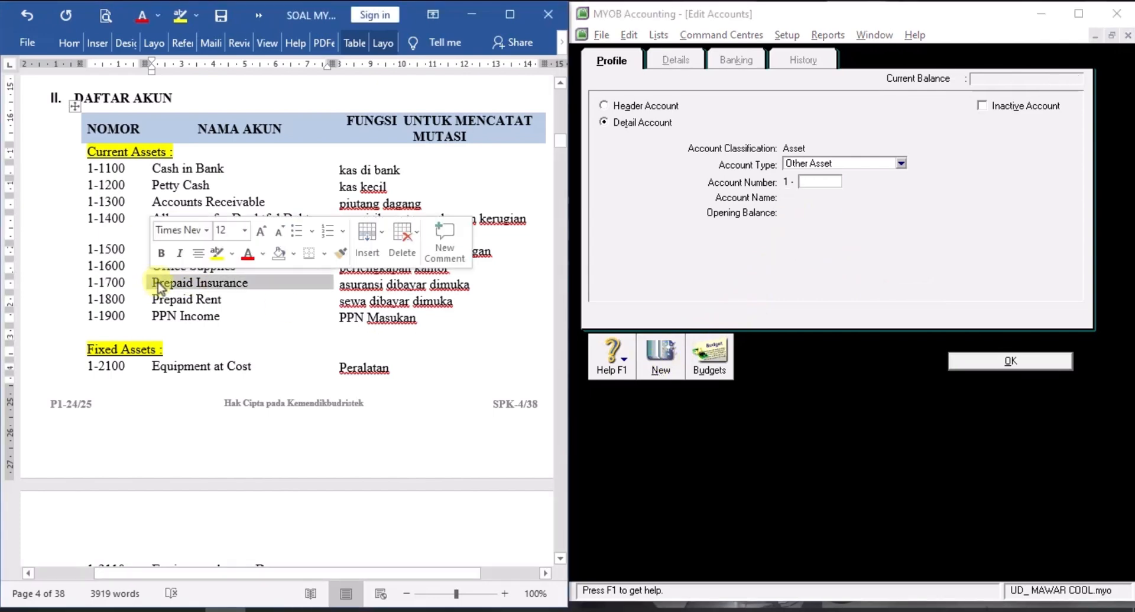
right_click(163, 282)
left_click(198, 320)
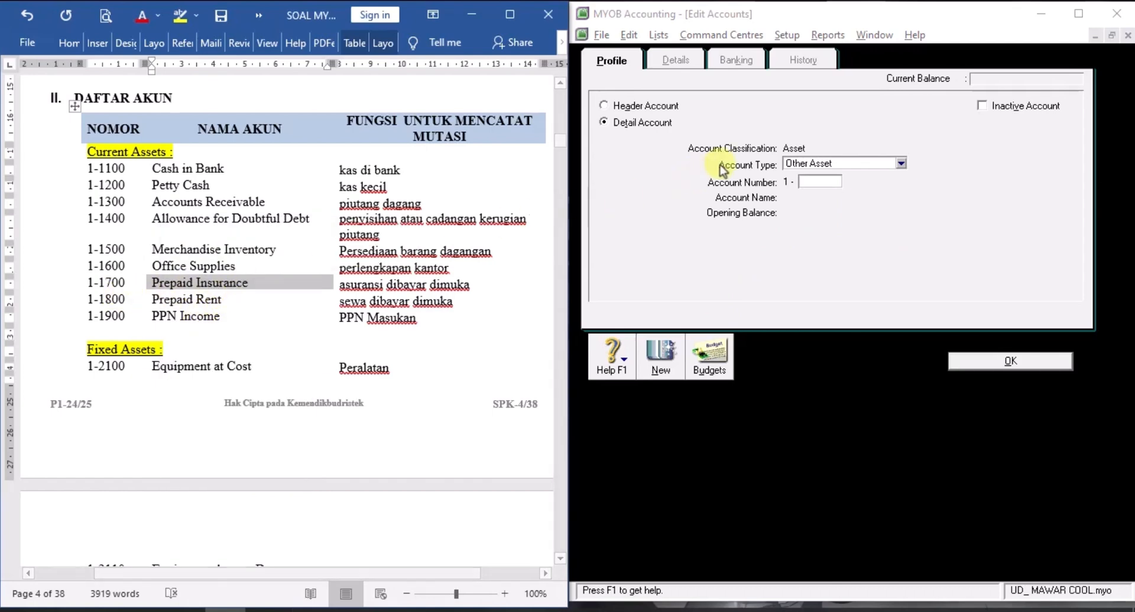
left_click(825, 181)
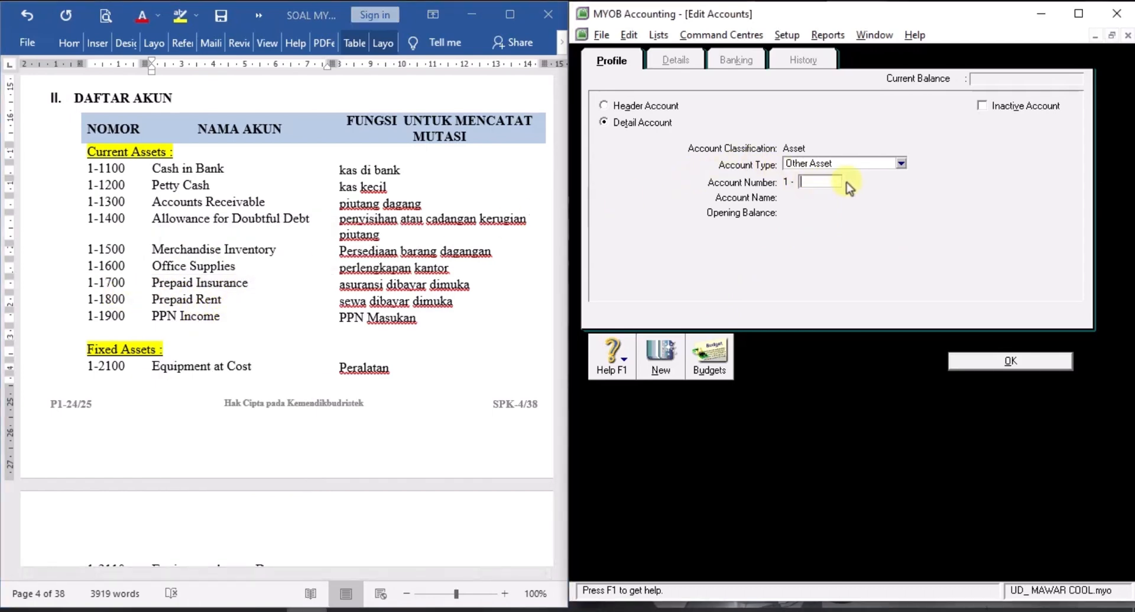
type("1700")
key("Tab")
right_click(836, 200)
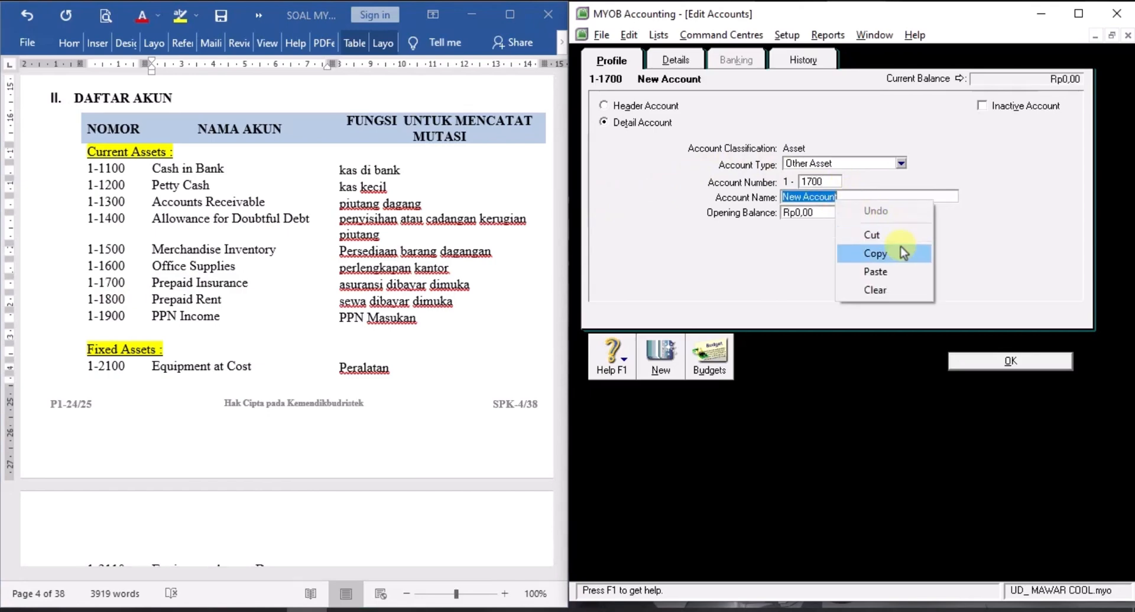
left_click(846, 269)
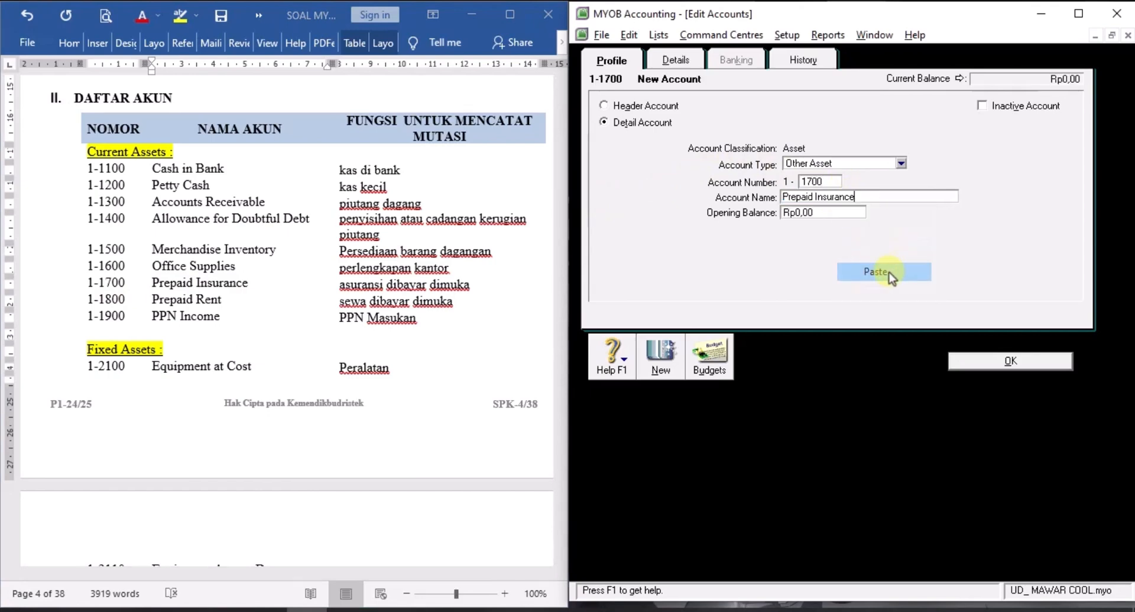
Add another Other Asset account numbered 1-1800 and name it "Prepaid Rent" with the name copied from the document.
left_click(660, 353)
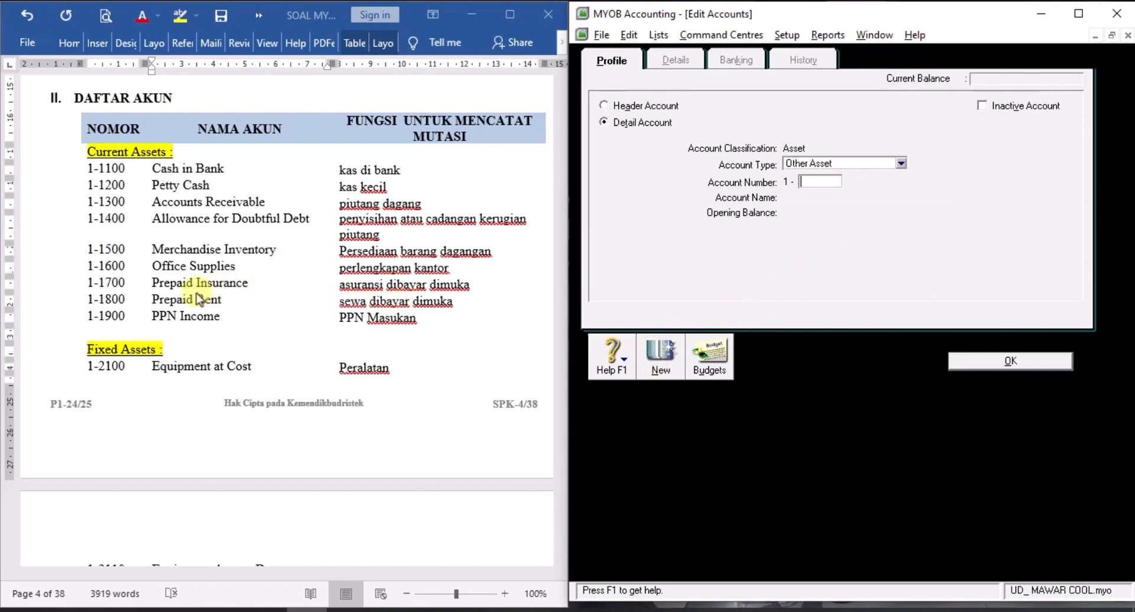
left_click(177, 303)
left_click(154, 300)
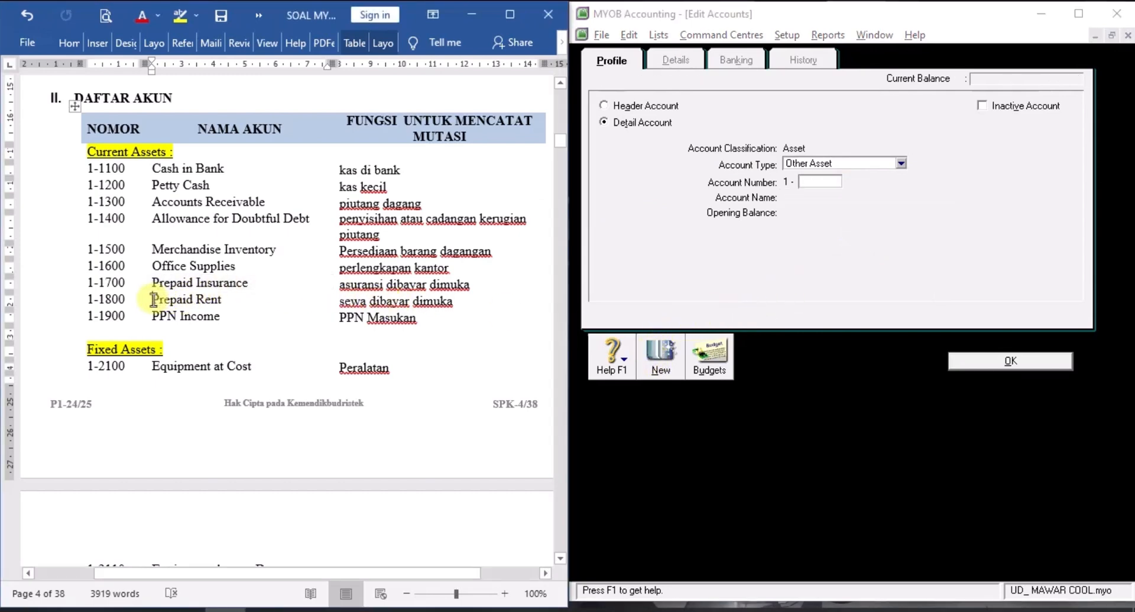
left_click(148, 302)
right_click(165, 303)
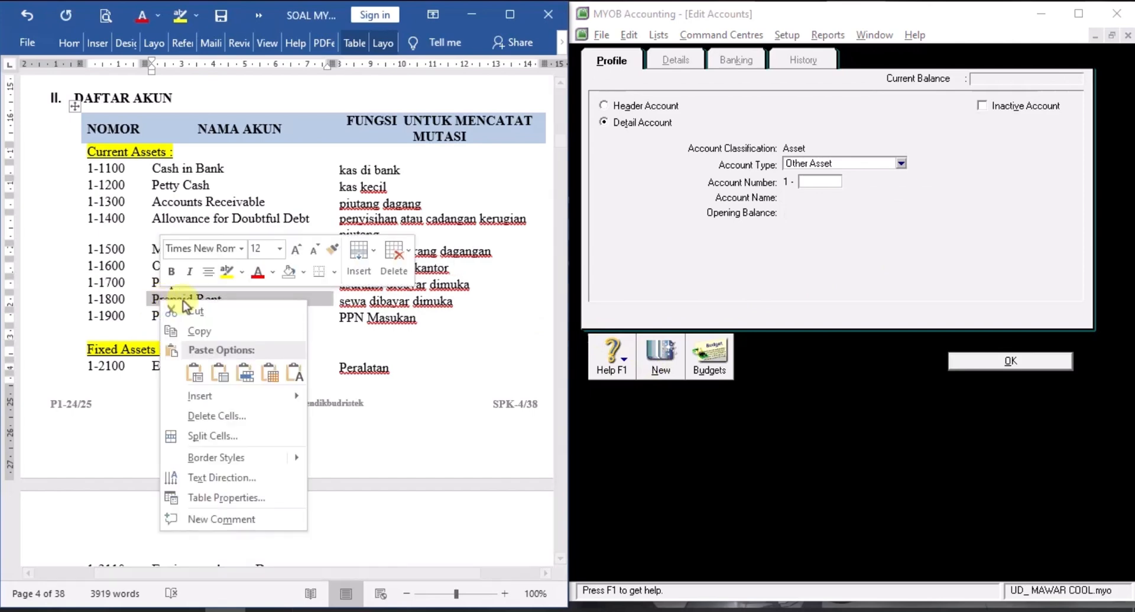
left_click(198, 329)
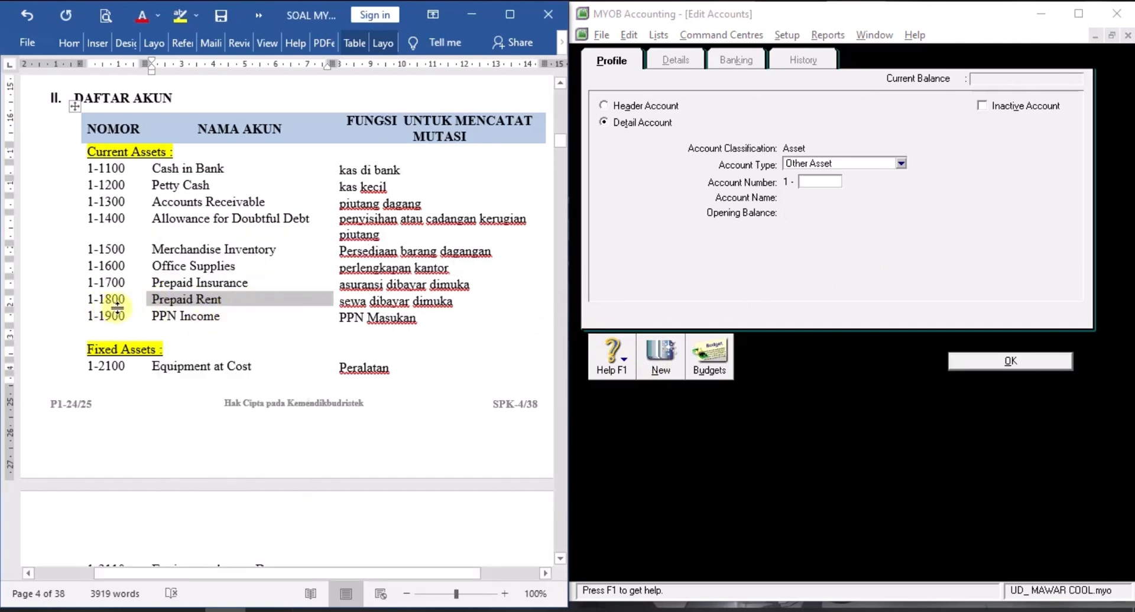
left_click(821, 181)
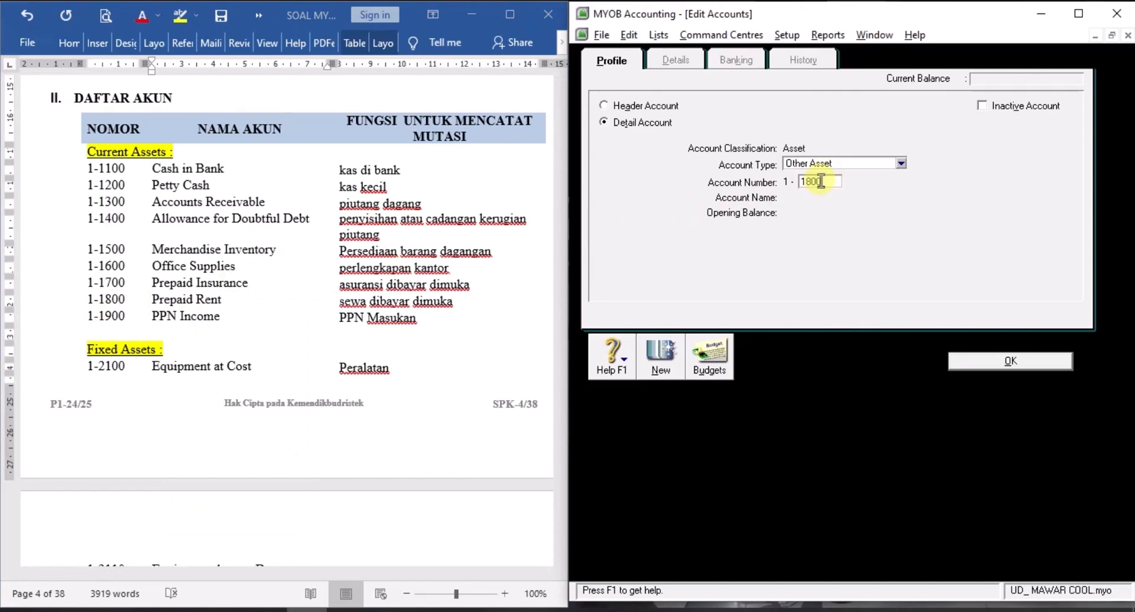
key("Tab")
right_click(821, 192)
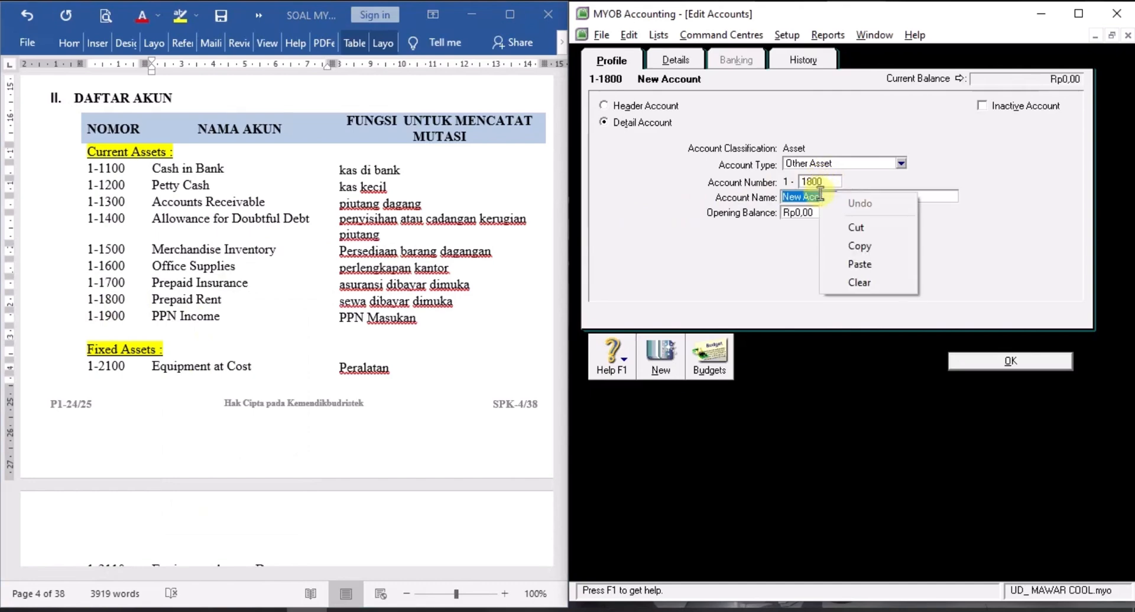
left_click(839, 263)
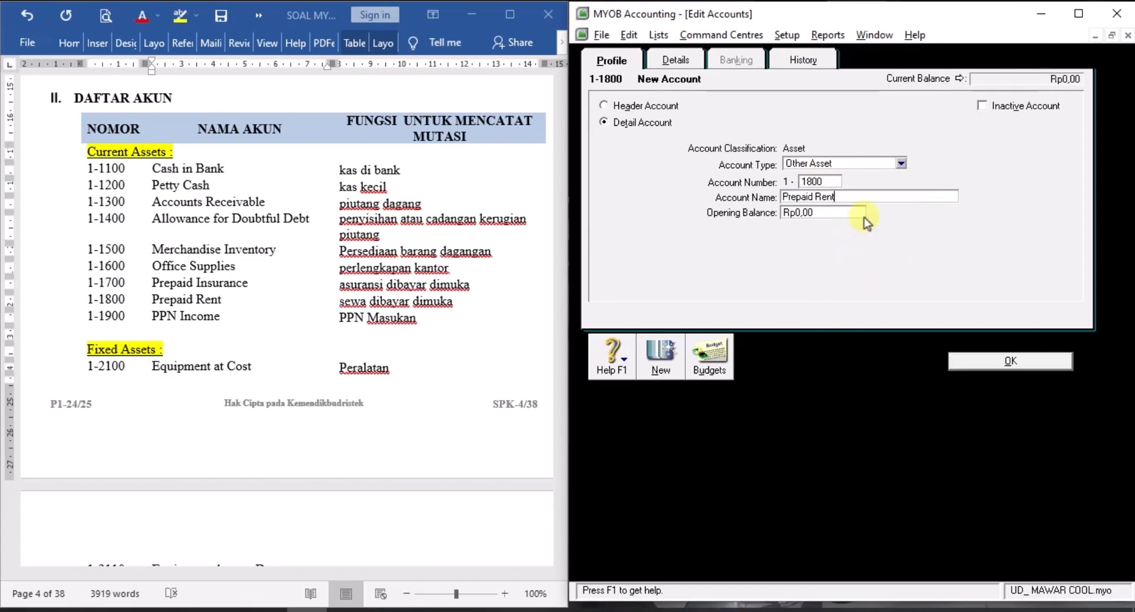
Add another Other Asset account numbered 1-1900, name it "PPN Income" with the name copied from the document, and save it.
left_click(668, 358)
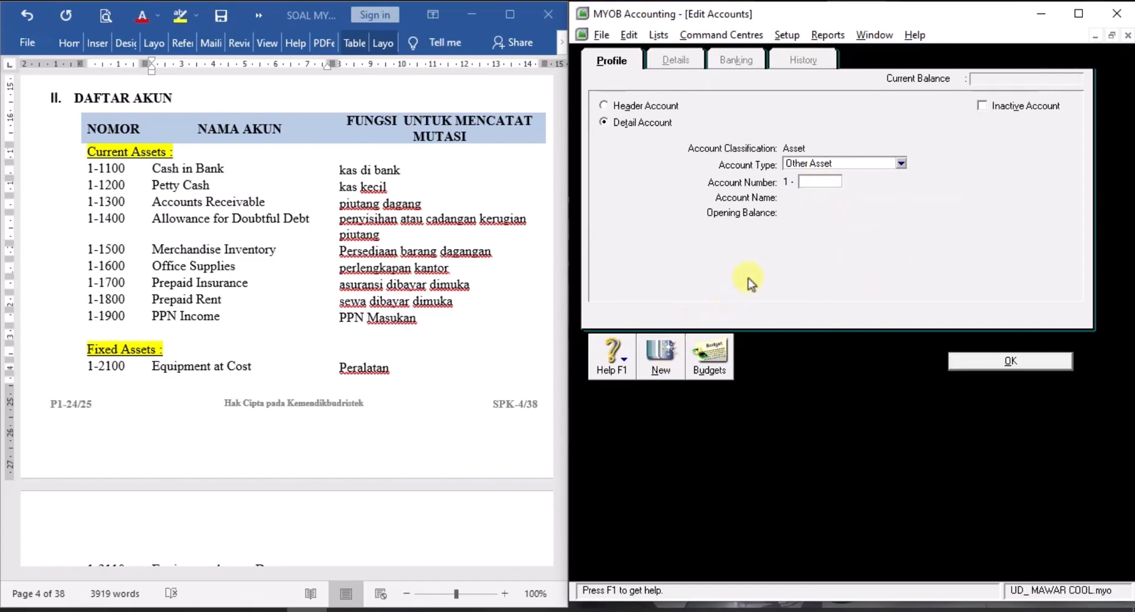
left_click(176, 318)
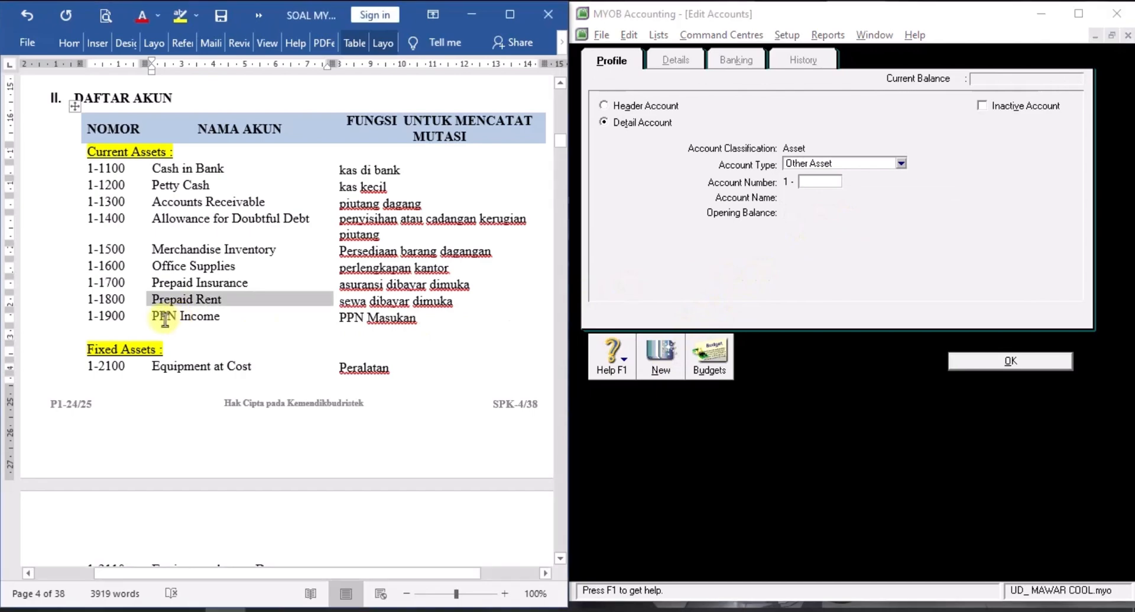
left_click(145, 320)
right_click(181, 314)
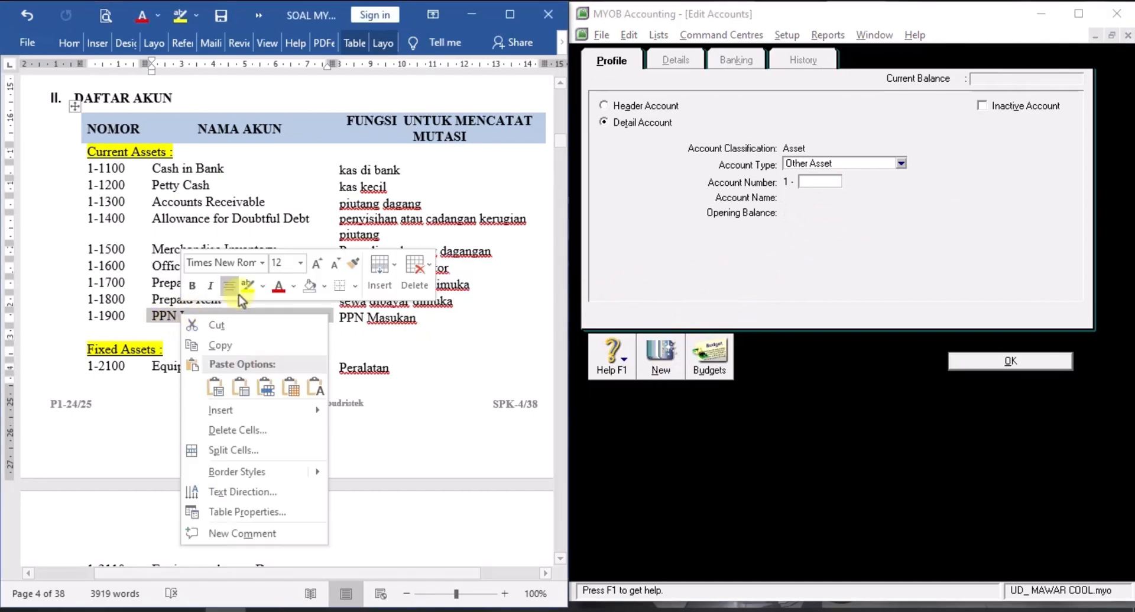
left_click(218, 344)
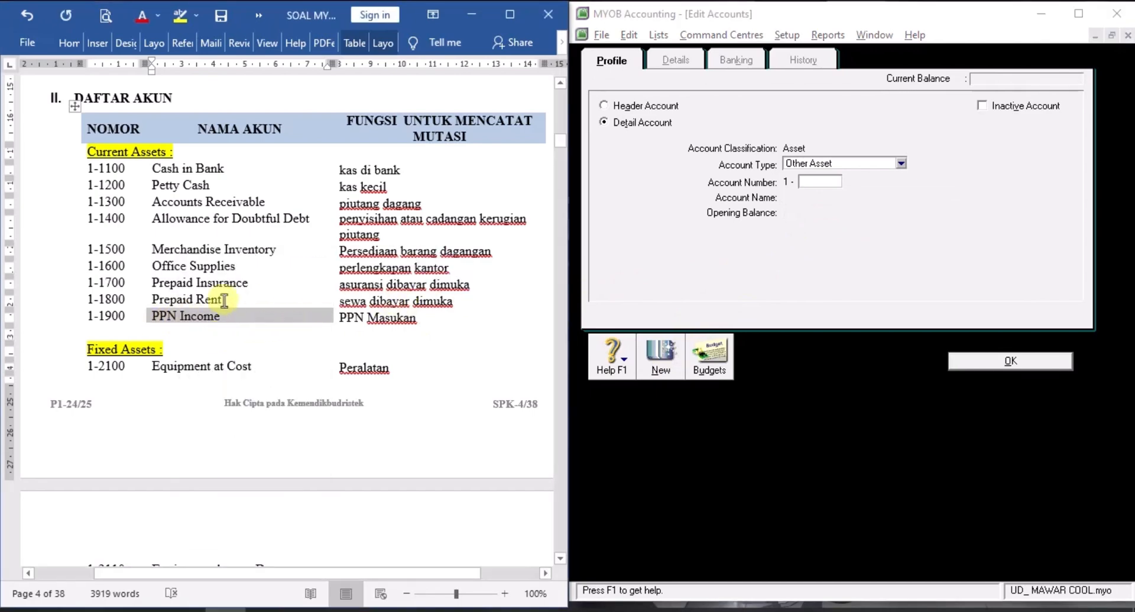
left_click(821, 184)
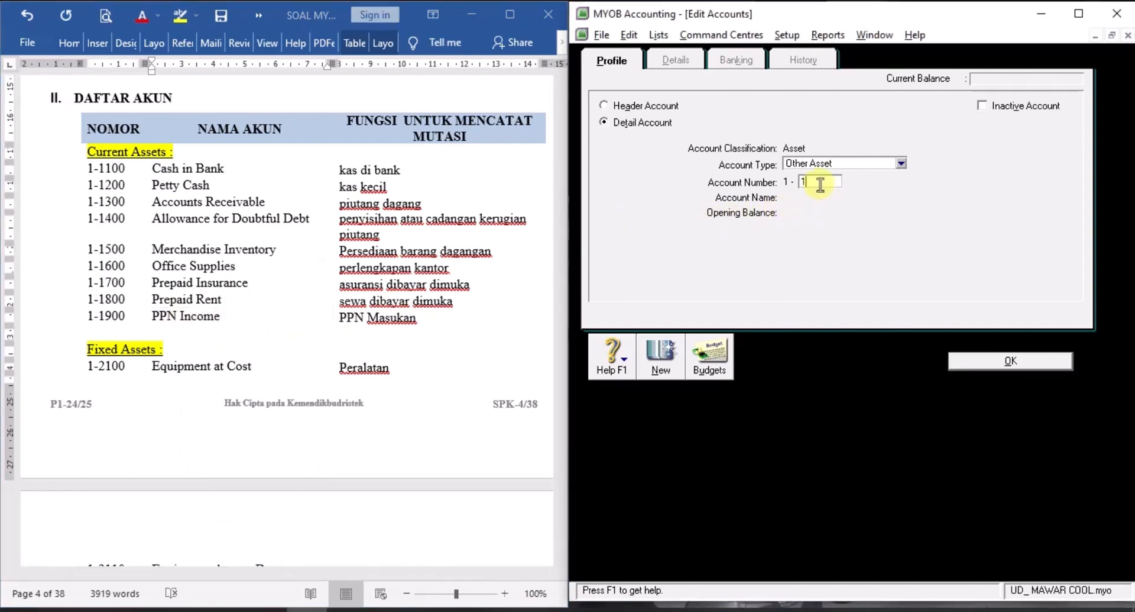
type("1900")
key("Tab")
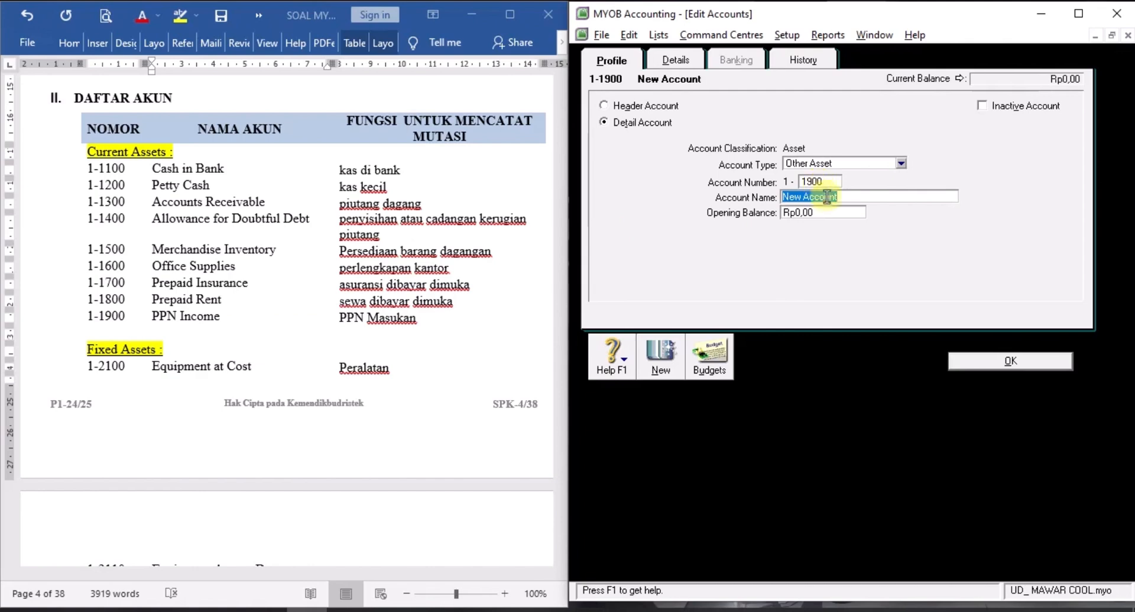
right_click(827, 198)
left_click(869, 272)
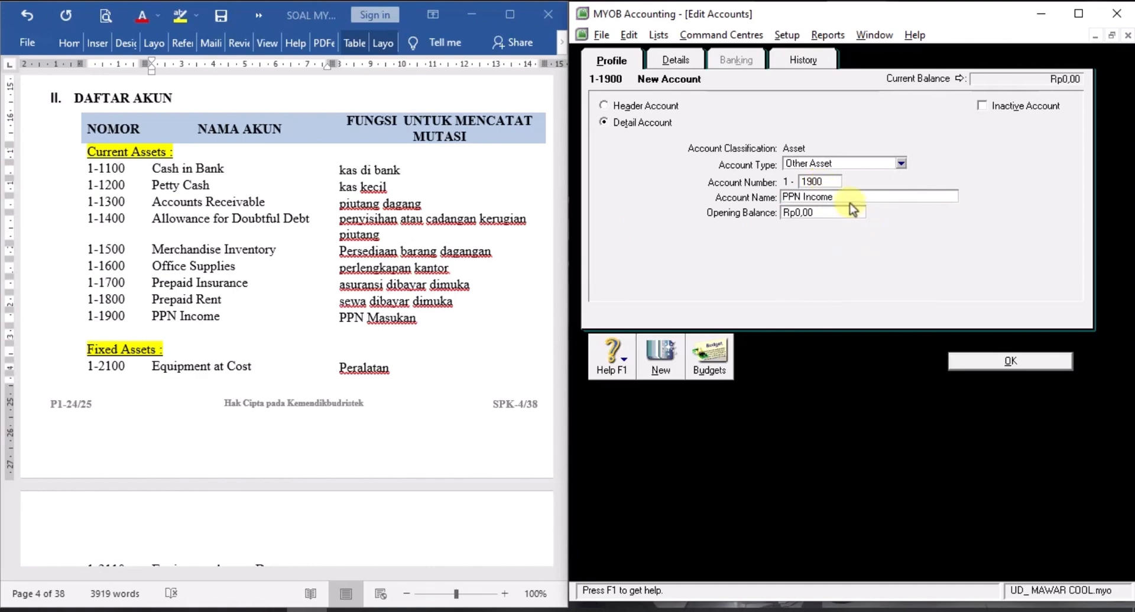
left_click(1012, 362)
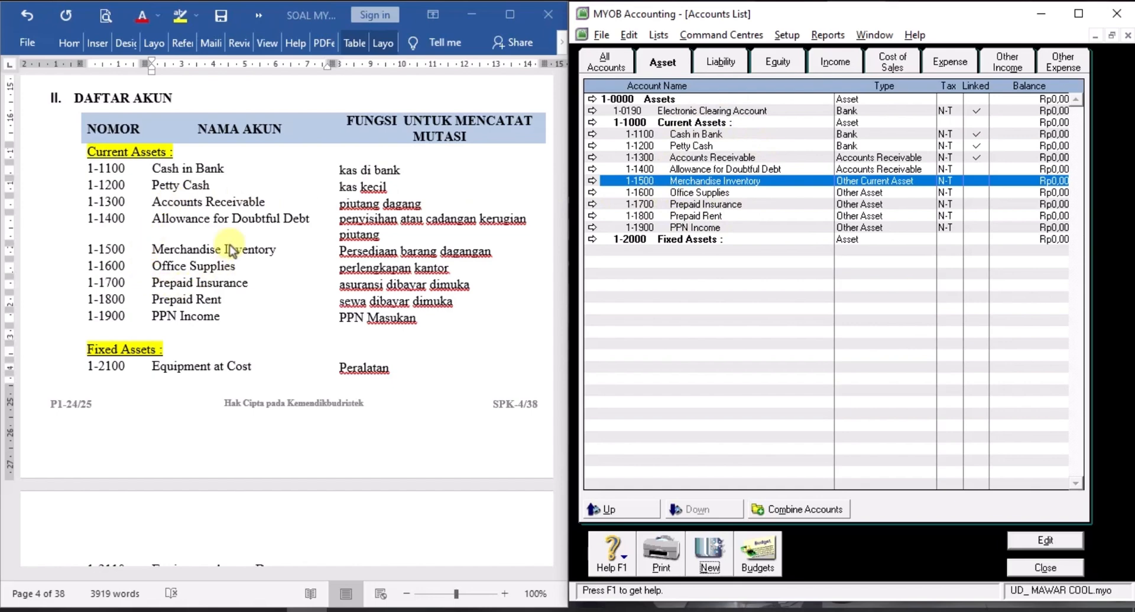
Copy "Equipment at Cost" from the document's Fixed Assets list and create an Other Asset account numbered 1-2100 with that name.
left_click(229, 339)
scroll(268, 330, "down", 3)
scroll(269, 330, "down", 2)
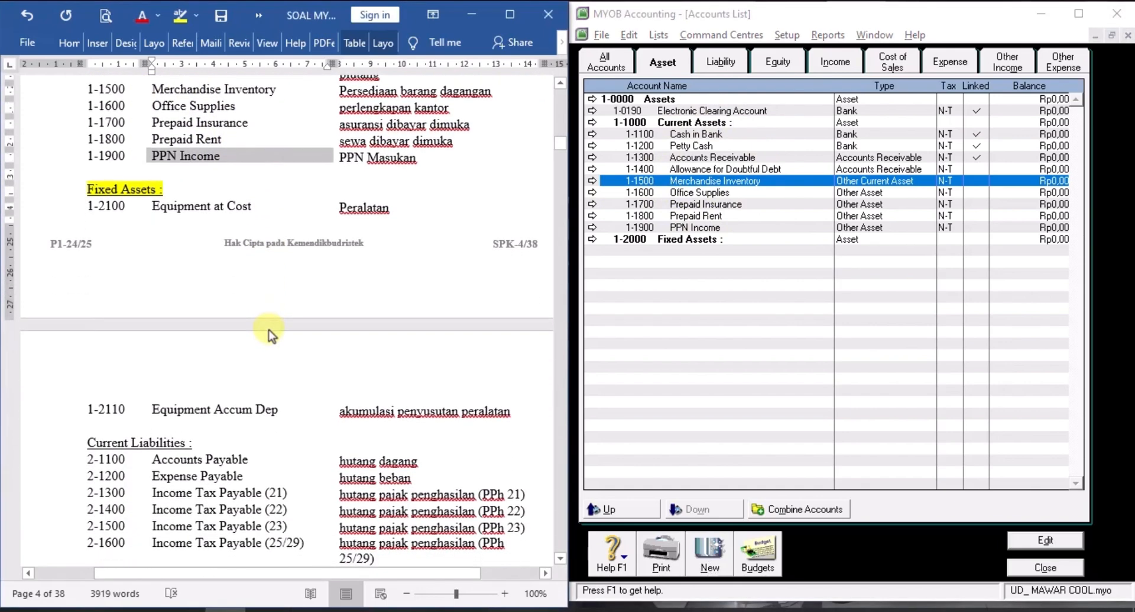
scroll(267, 323, "down", 1)
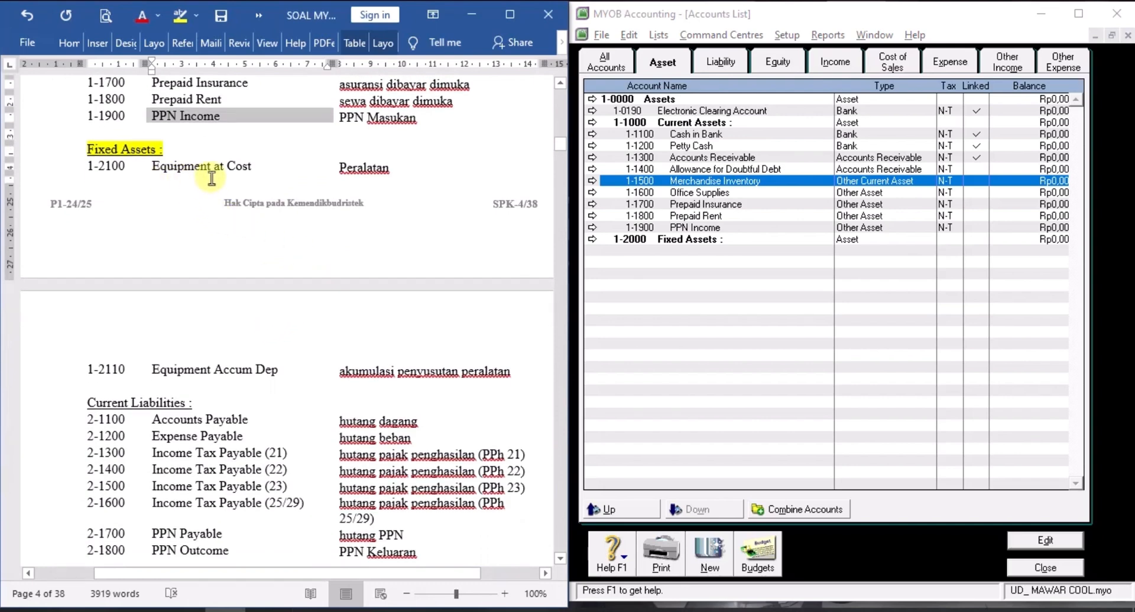
left_click(149, 169)
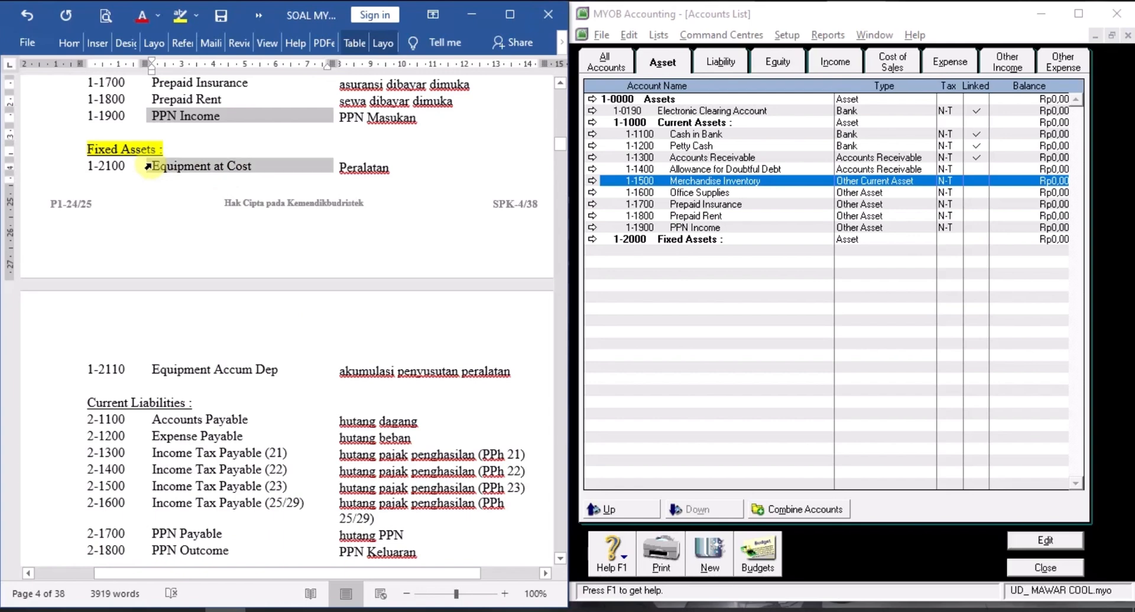
right_click(185, 166)
left_click(224, 190)
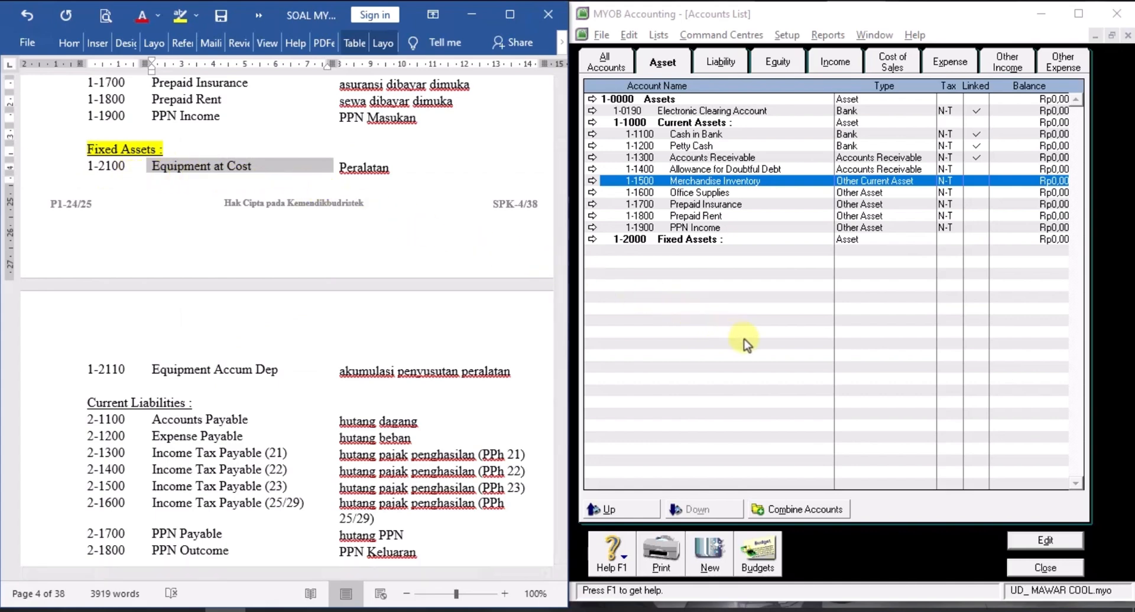
left_click(709, 550)
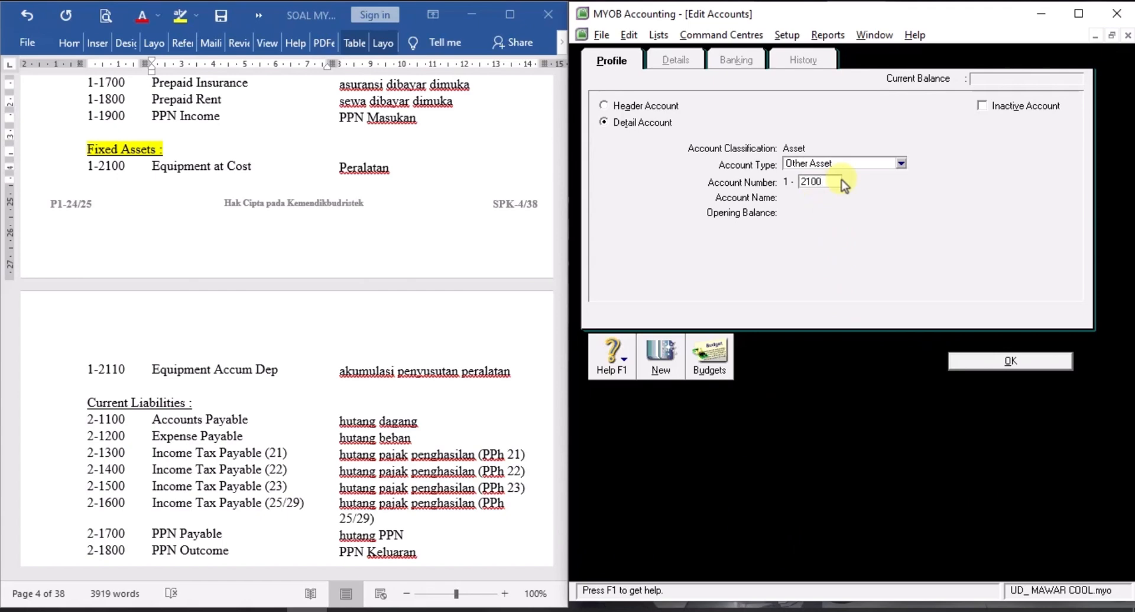
key("Tab")
right_click(827, 195)
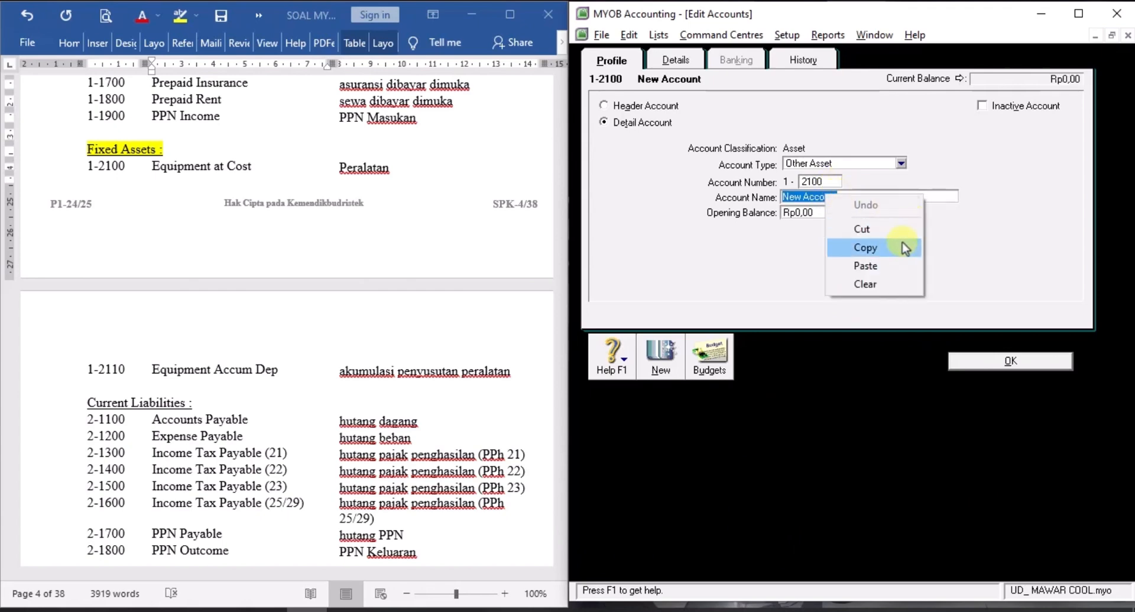
left_click(875, 265)
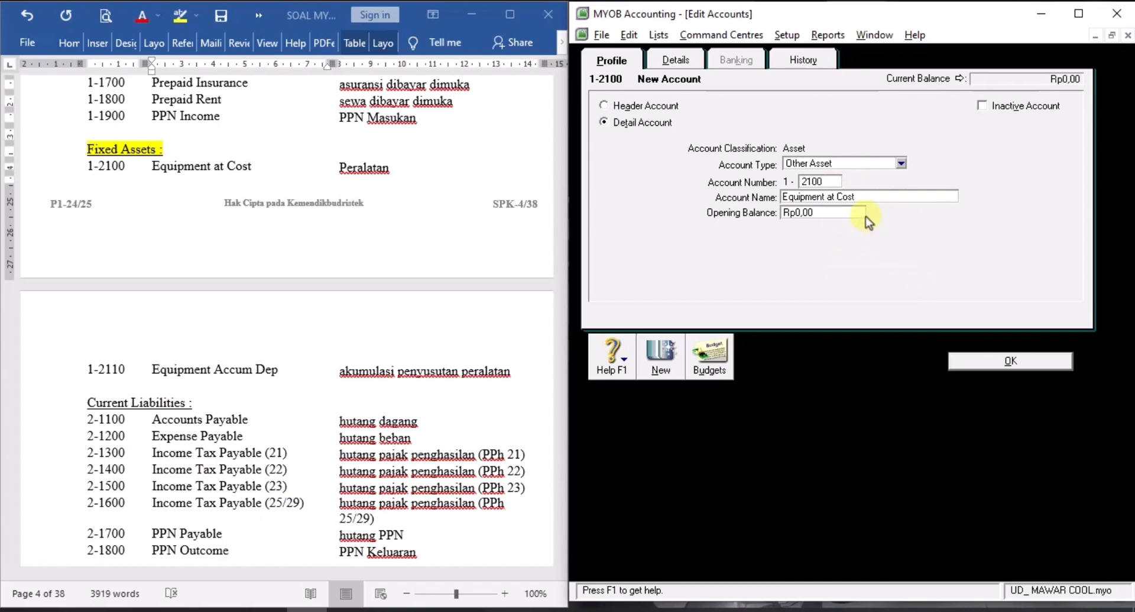
Add another Other Asset account numbered 1-2110, name it "Equipment Accum Dep" with the name copied from the document, and save it.
left_click(662, 355)
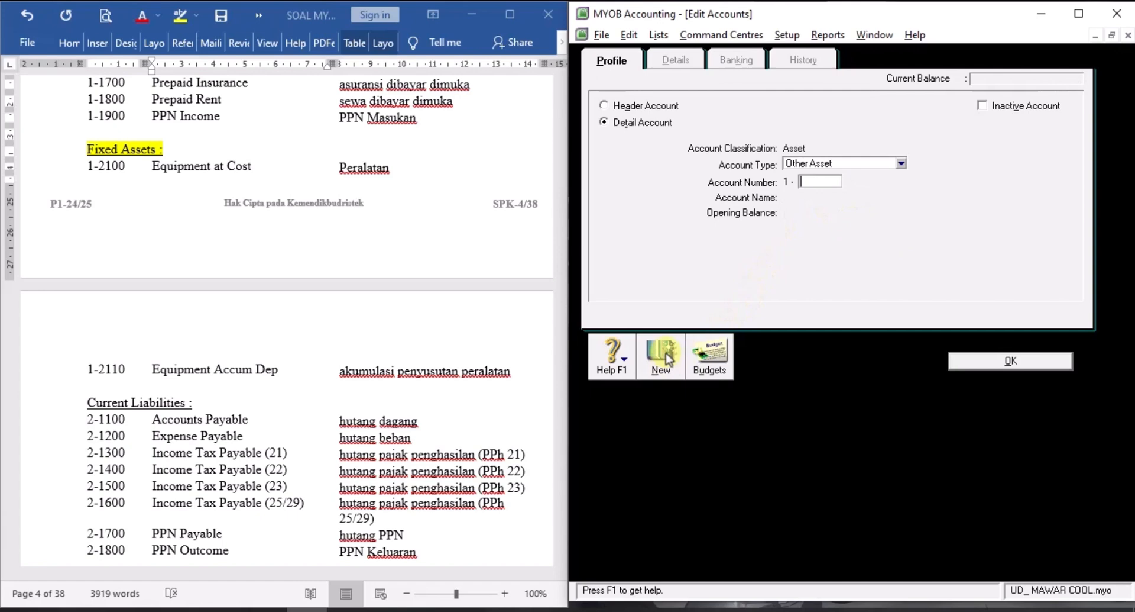
left_click(149, 370)
left_click(149, 369)
right_click(172, 370)
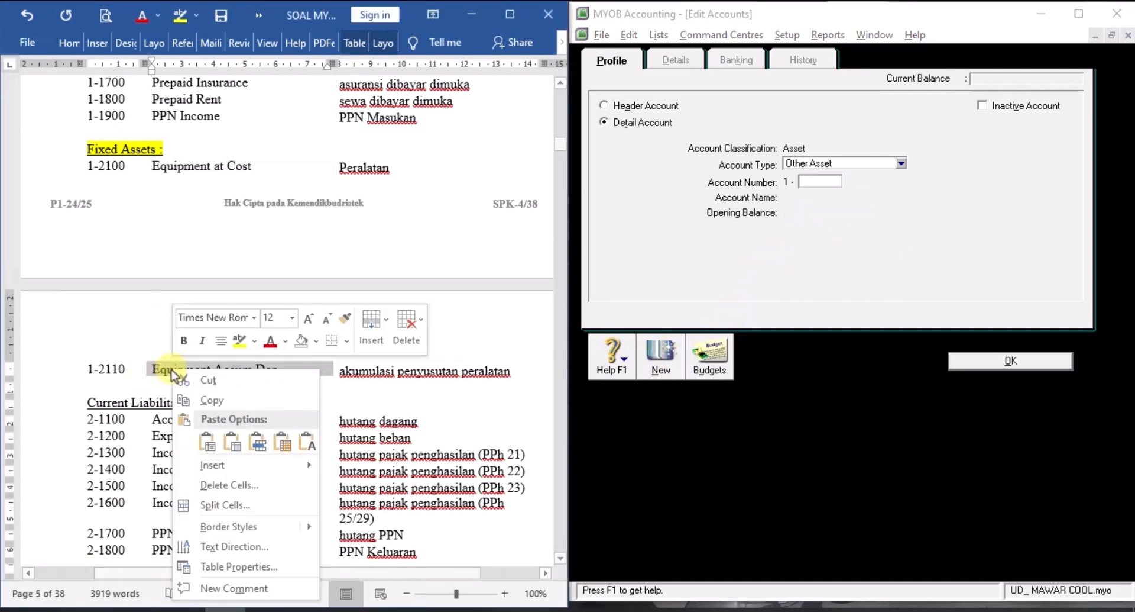
left_click(211, 400)
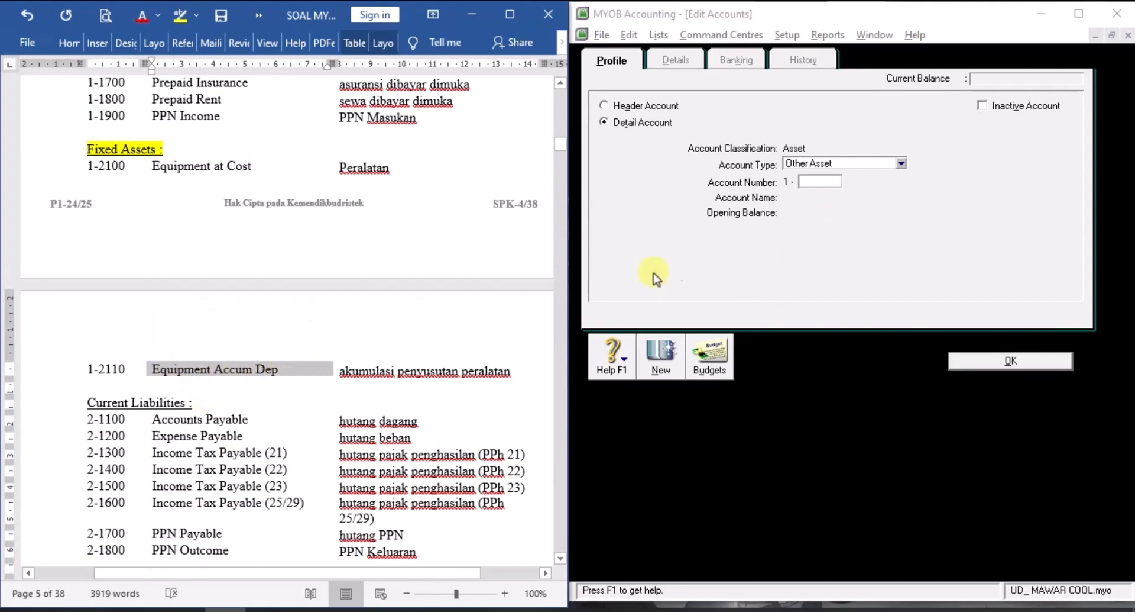
left_click(839, 181)
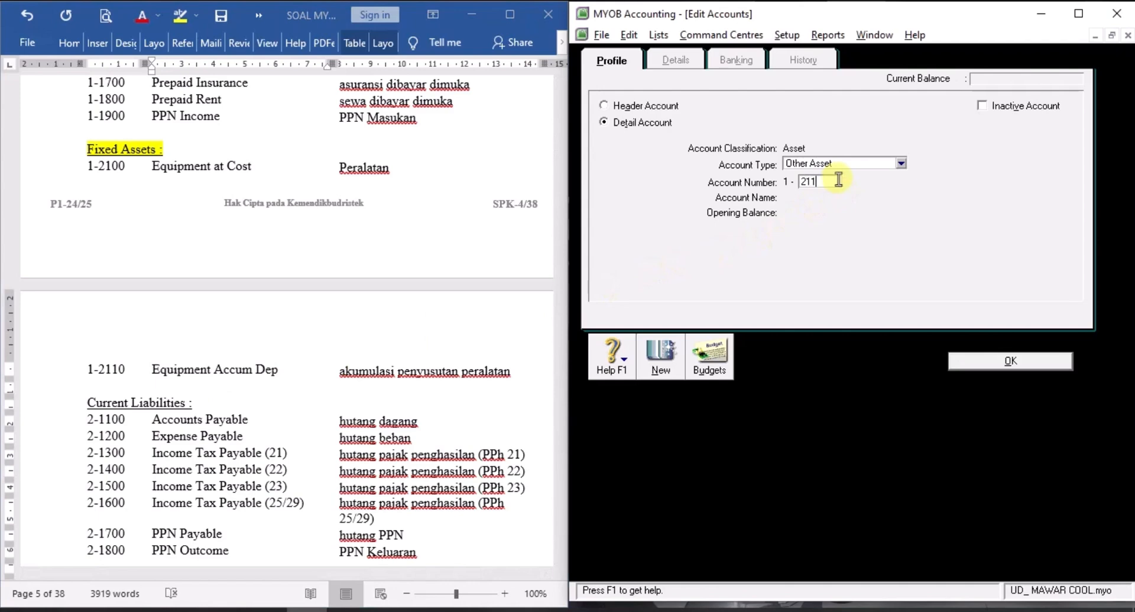
key("Tab")
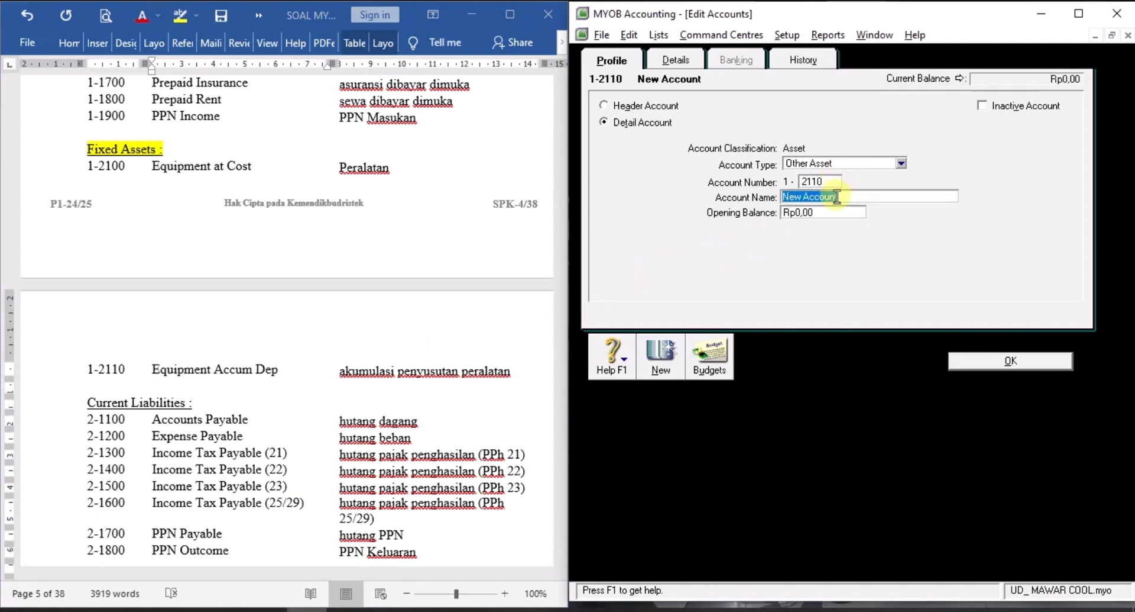
right_click(835, 202)
left_click(876, 271)
left_click(1010, 362)
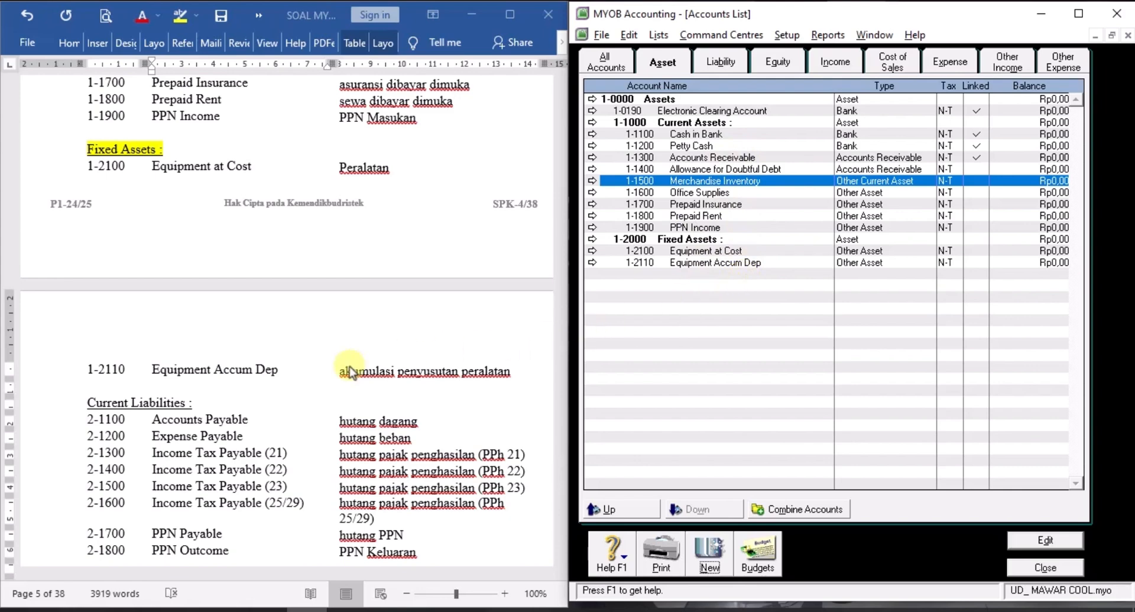
Find the Current Liabilities section in the document and display the liability accounts in the MYOB accounts list.
left_click(303, 388)
triple_click(299, 371)
scroll(303, 380, "down", 4)
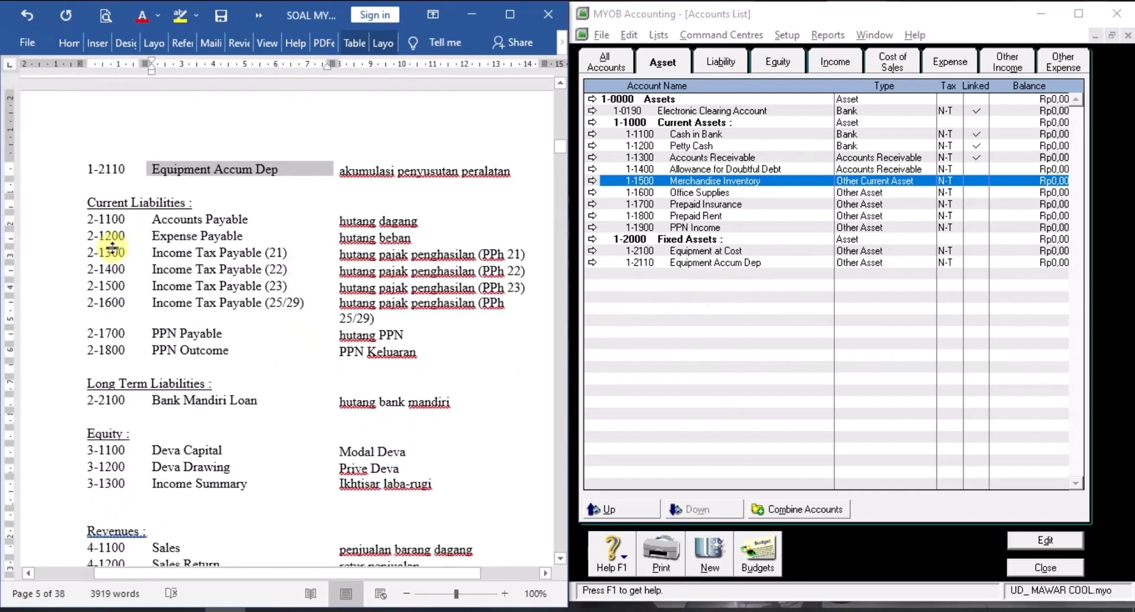
left_click(730, 67)
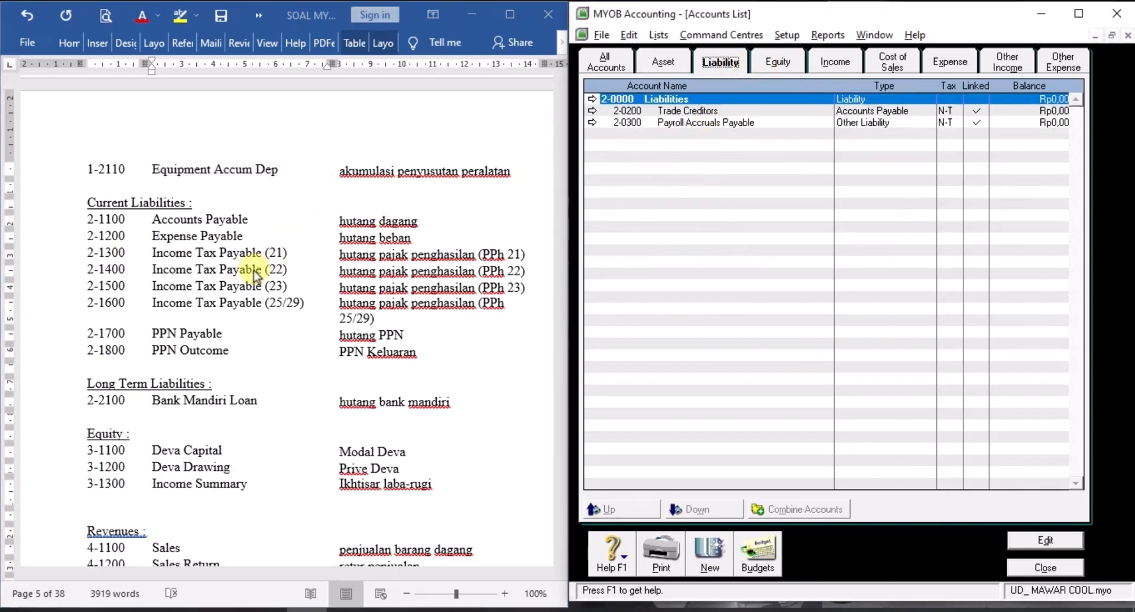
Colour the "Current Liabilities" and "Long Term Liabilities" headings in the document red.
left_click(89, 207)
left_click(84, 206)
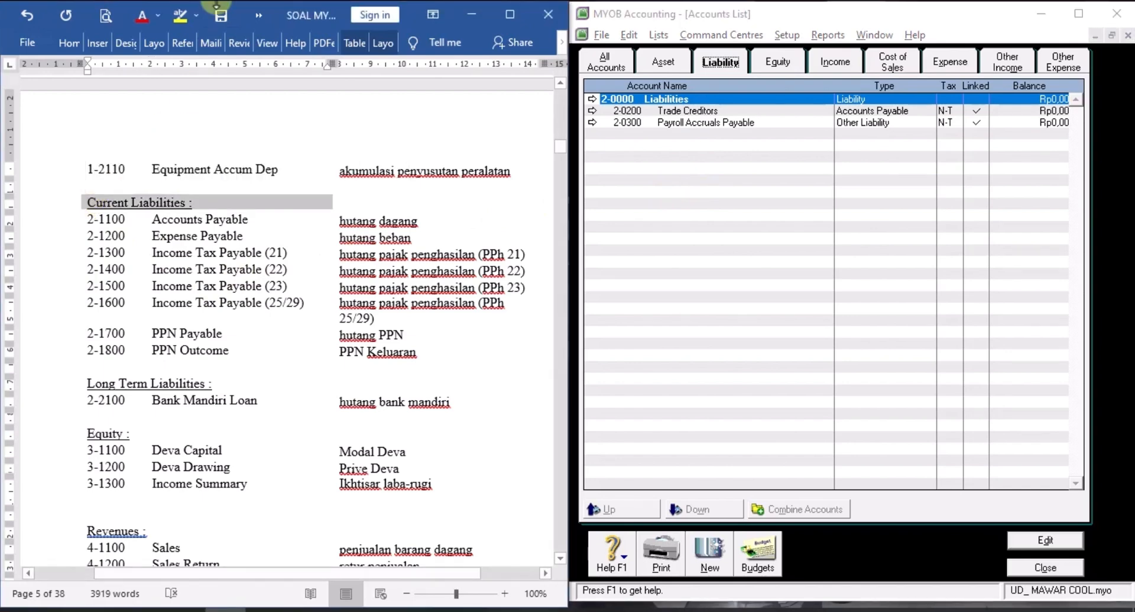
left_click(141, 14)
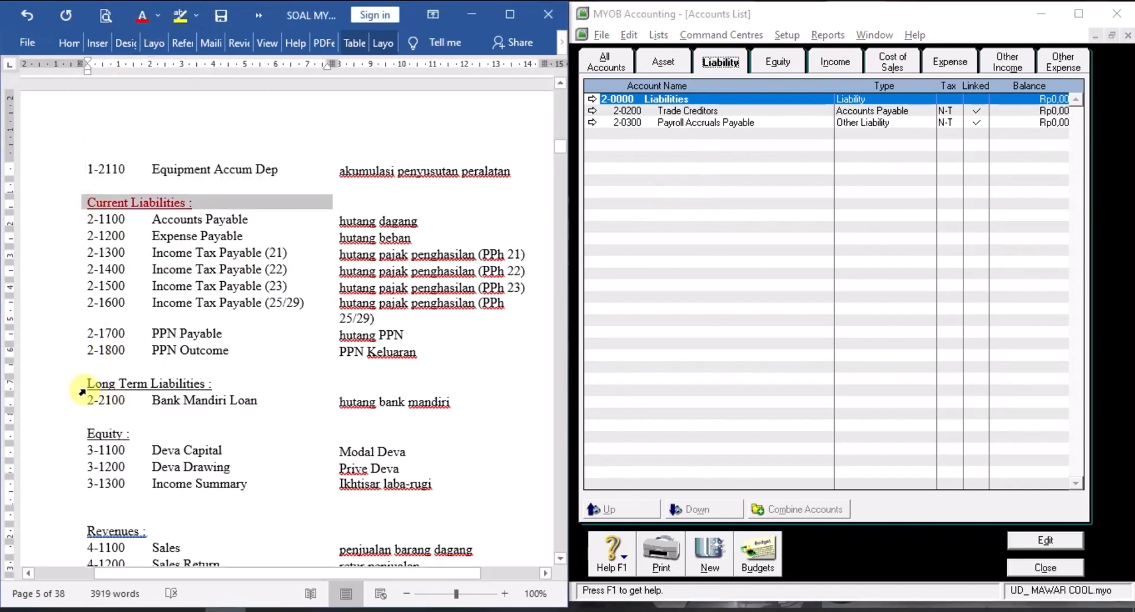
left_click(82, 392)
left_click(141, 14)
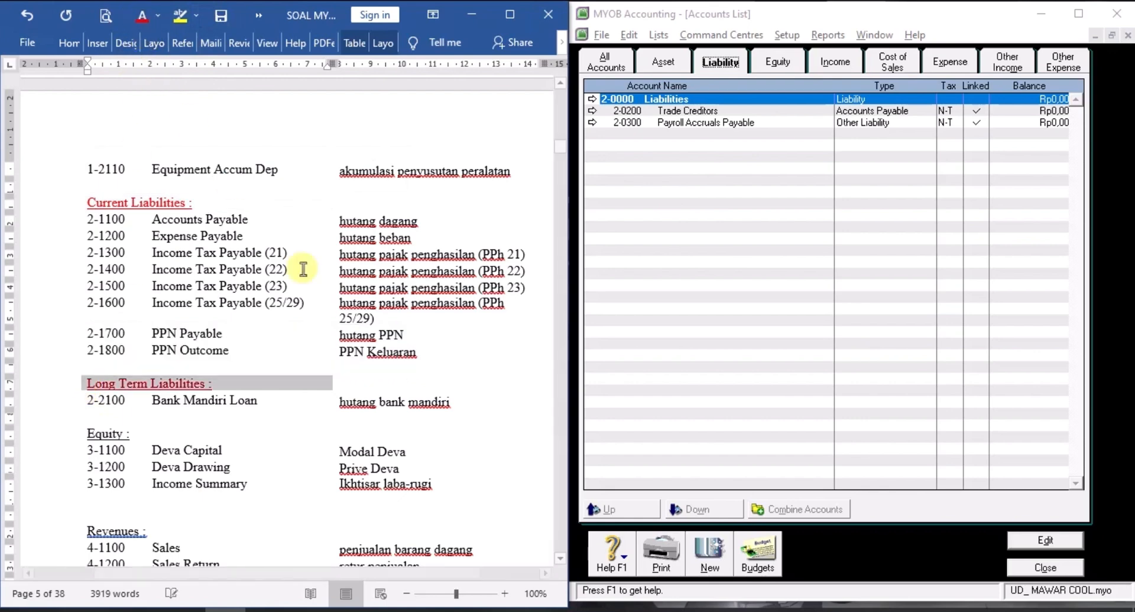
left_click(402, 368)
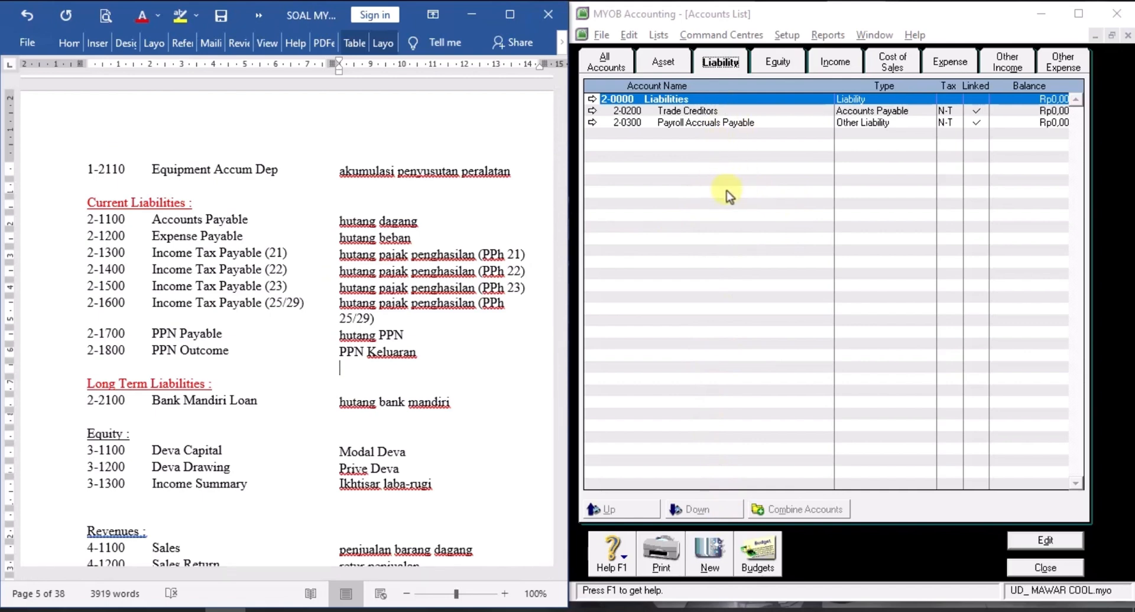
Start a new liability account in MYOB, make it a header account, and number it 2-1000.
left_click(709, 551)
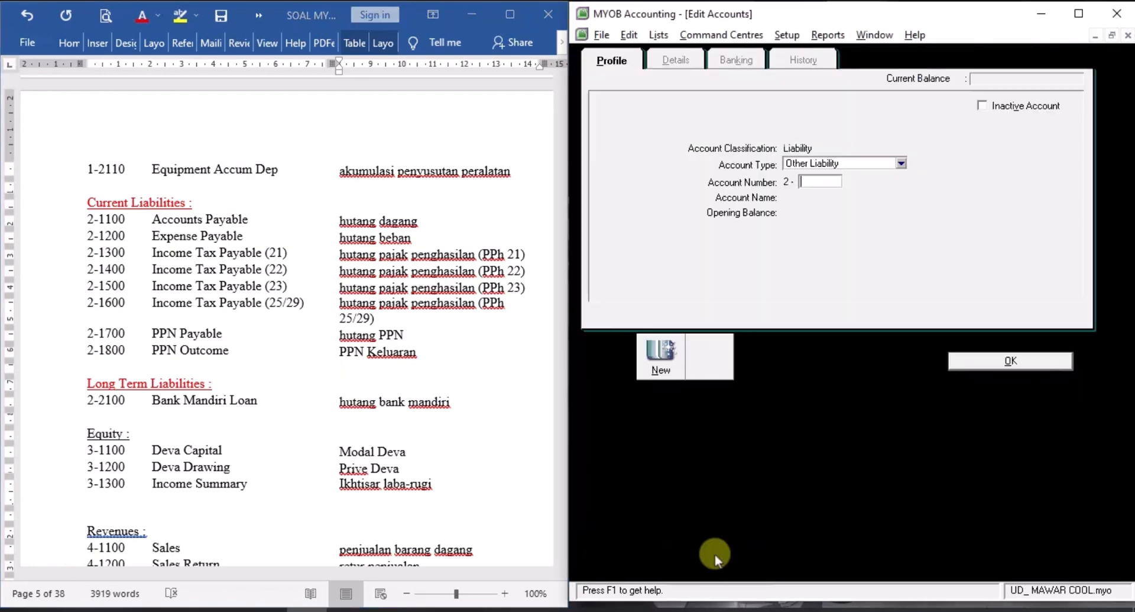
left_click(604, 107)
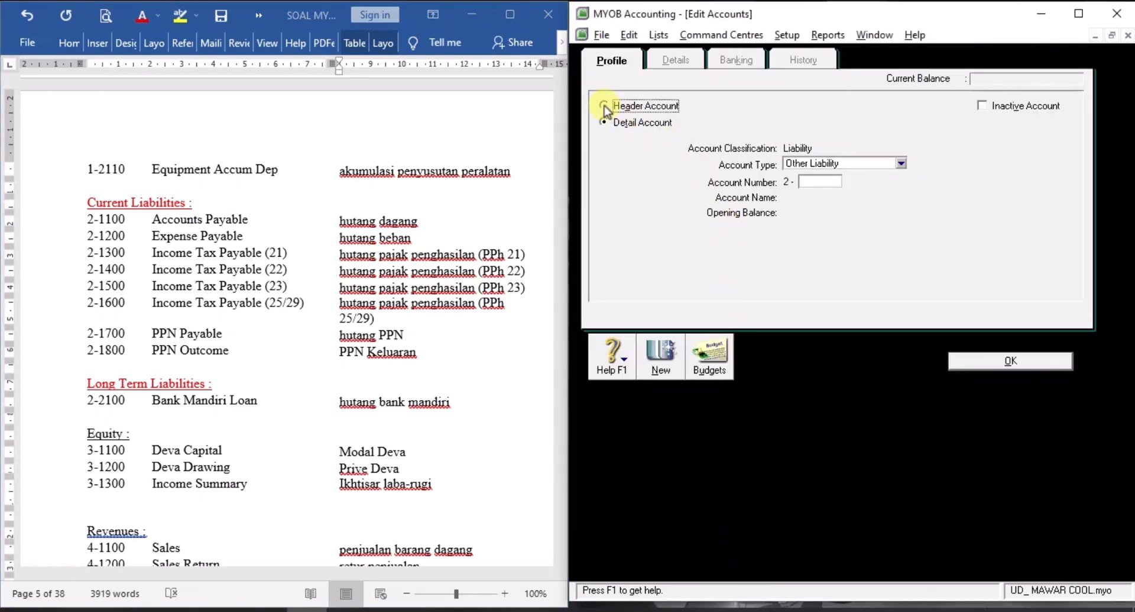
key("space")
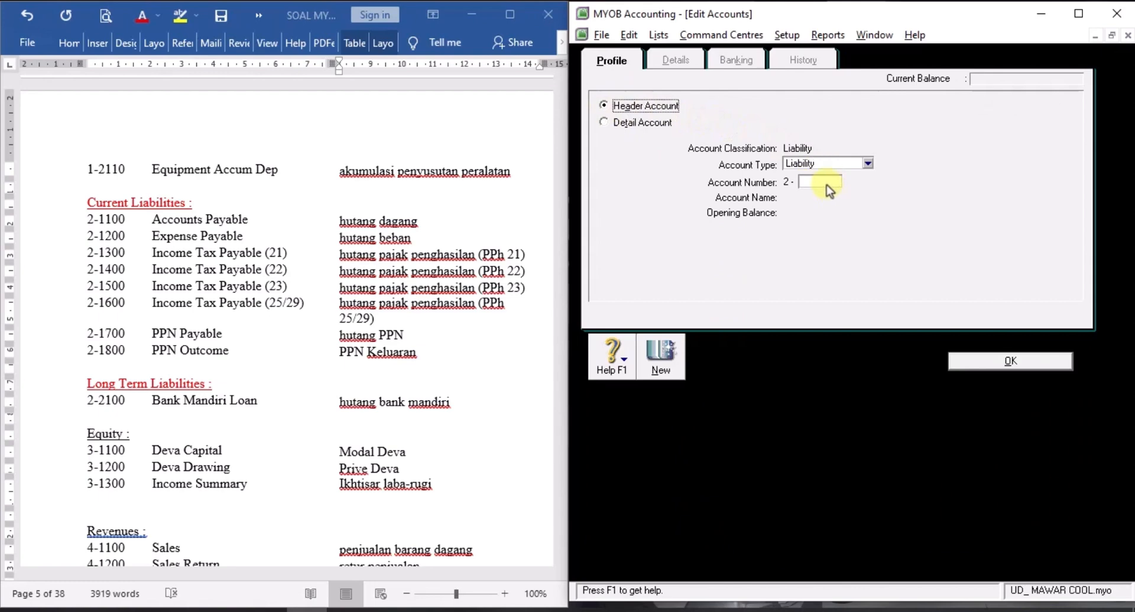
left_click(828, 184)
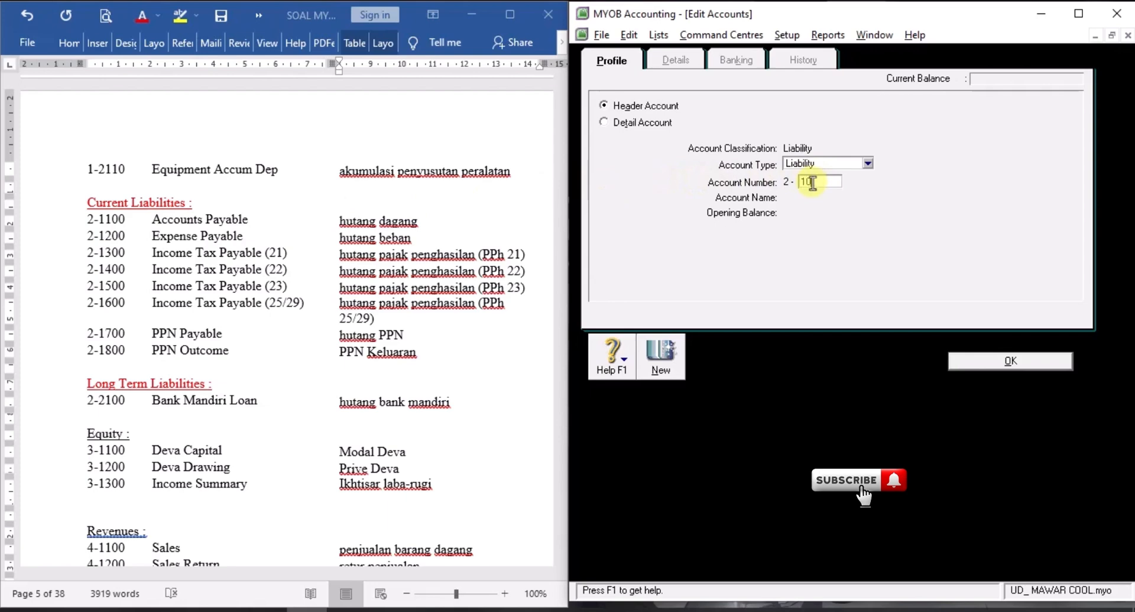
key("Tab")
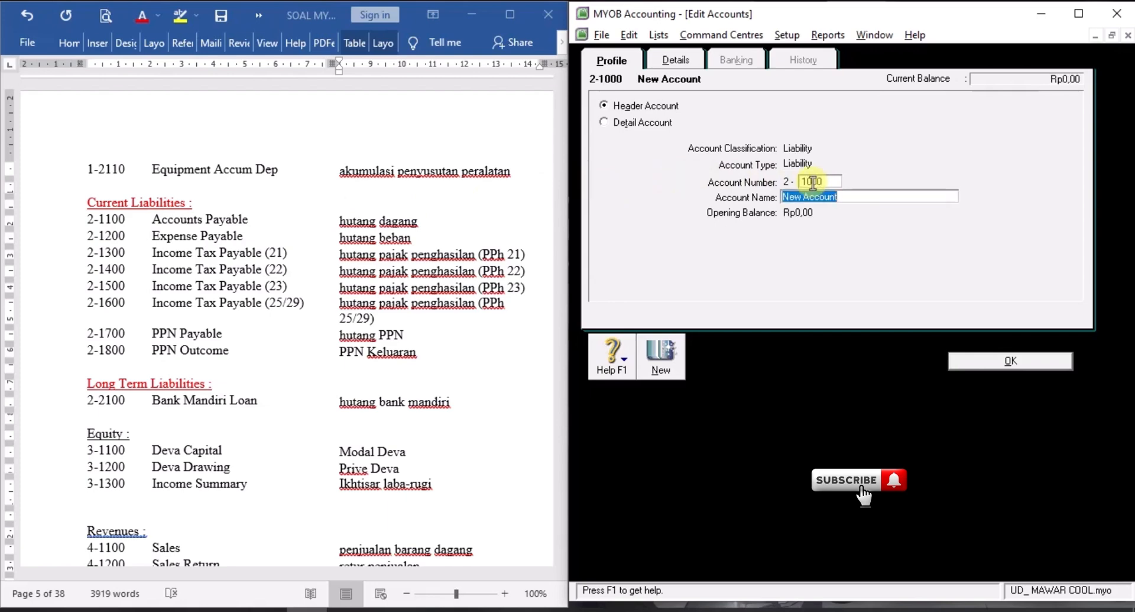
Copy the "Current Liabilities" heading from the document and use it as the name of header account 2-1000 in MYOB.
left_click(126, 203)
left_click_drag(89, 204, 188, 202)
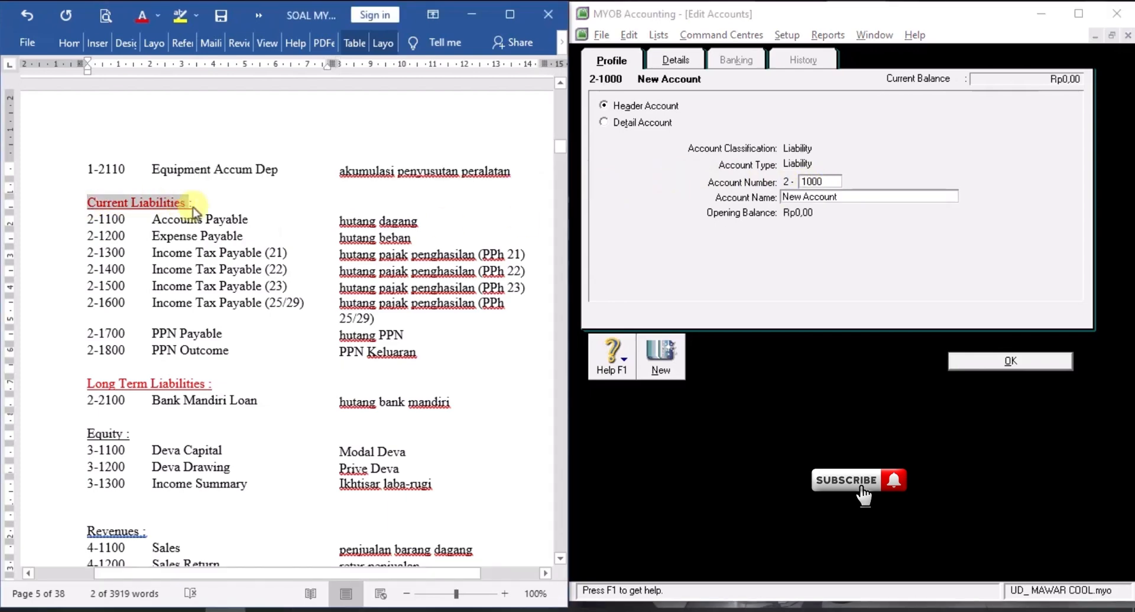
right_click(187, 201)
left_click(237, 236)
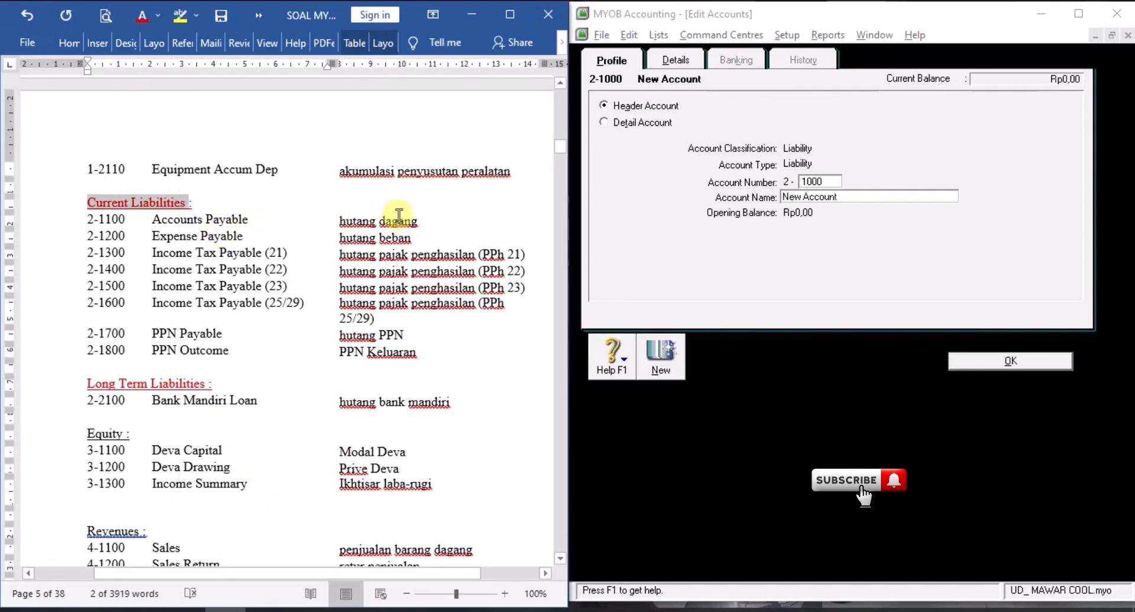
left_click(842, 198)
left_click_drag(842, 198, 782, 198)
right_click(797, 200)
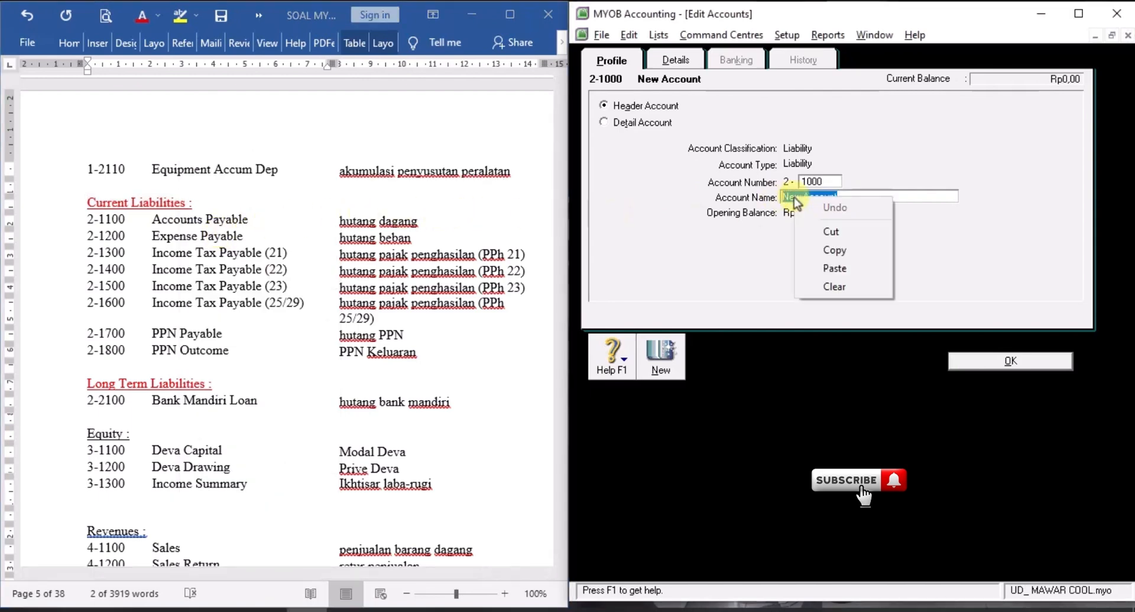
left_click(851, 269)
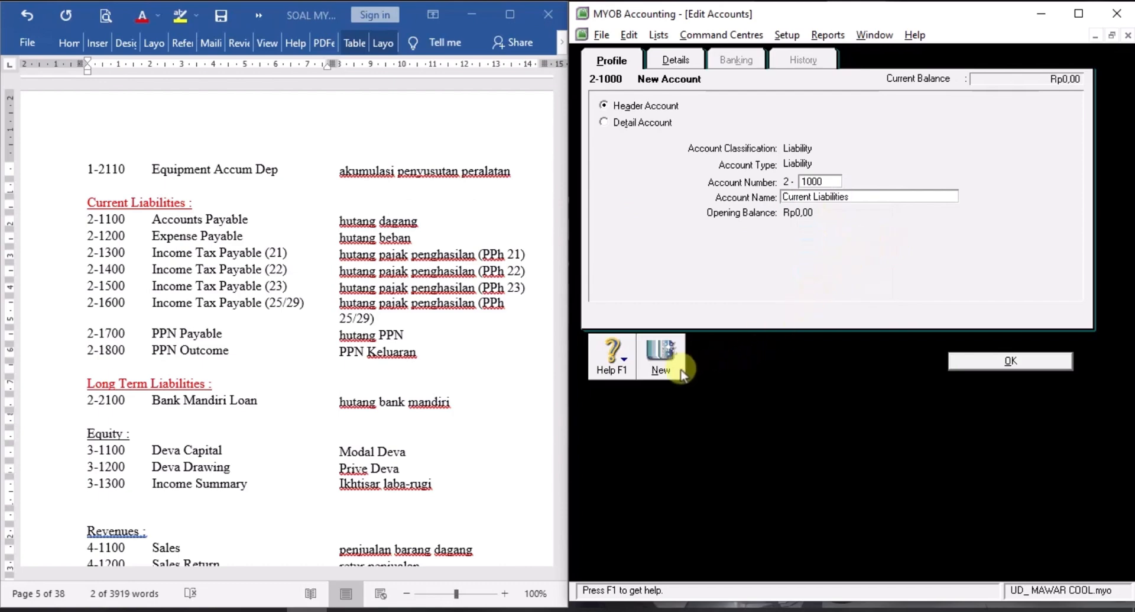
Add another Liability header account numbered 2-2000, name it "Long Term Liabilities :" with the heading copied from the document, and save it.
left_click(661, 360)
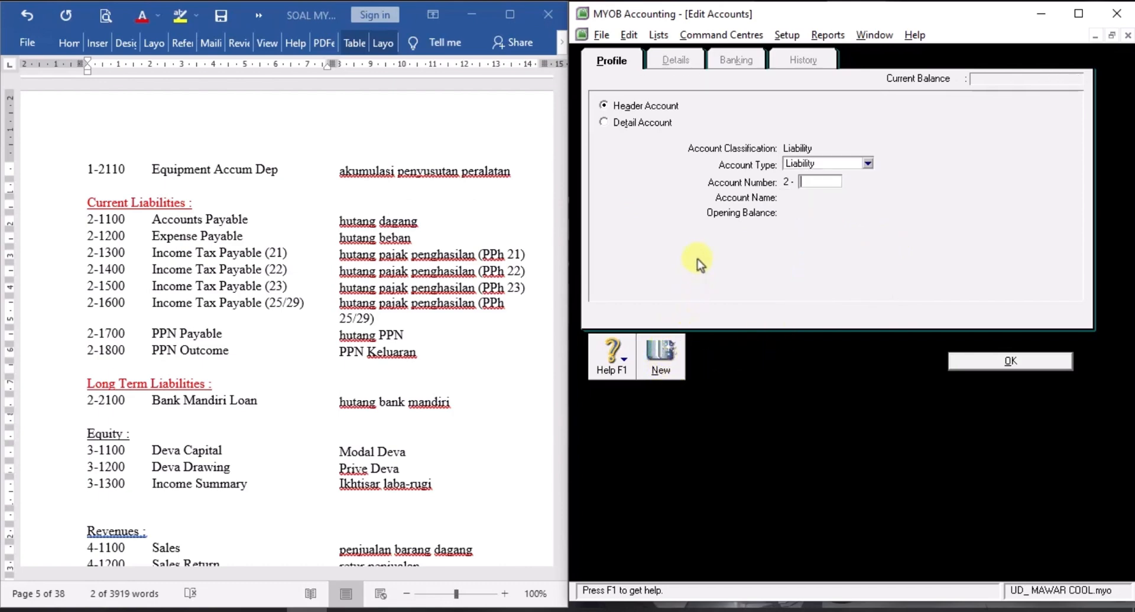
left_click(93, 388)
right_click(92, 386)
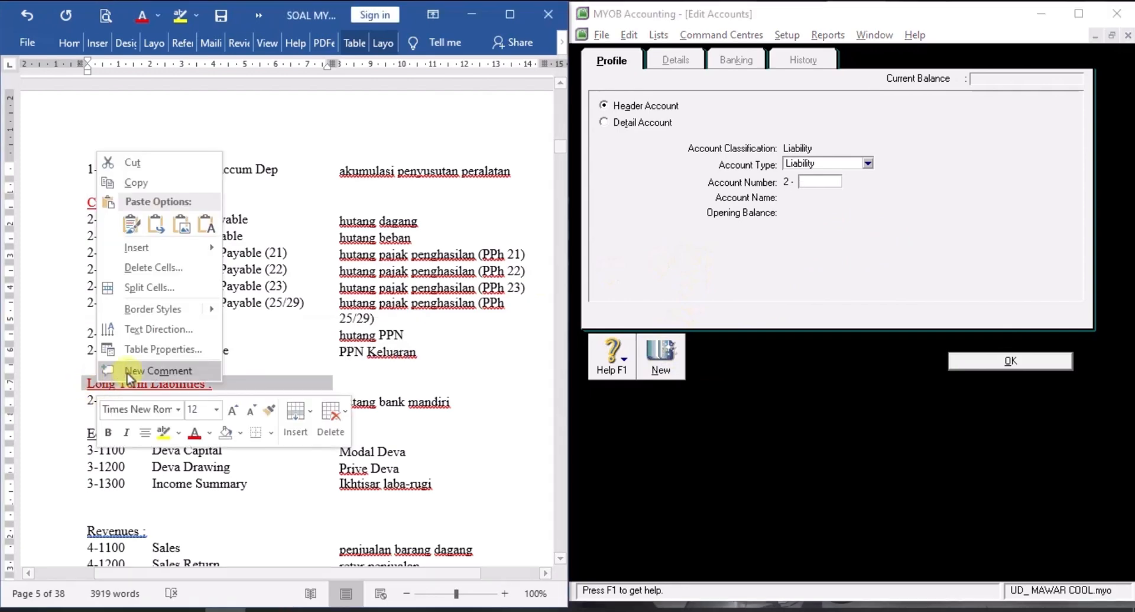
left_click(161, 183)
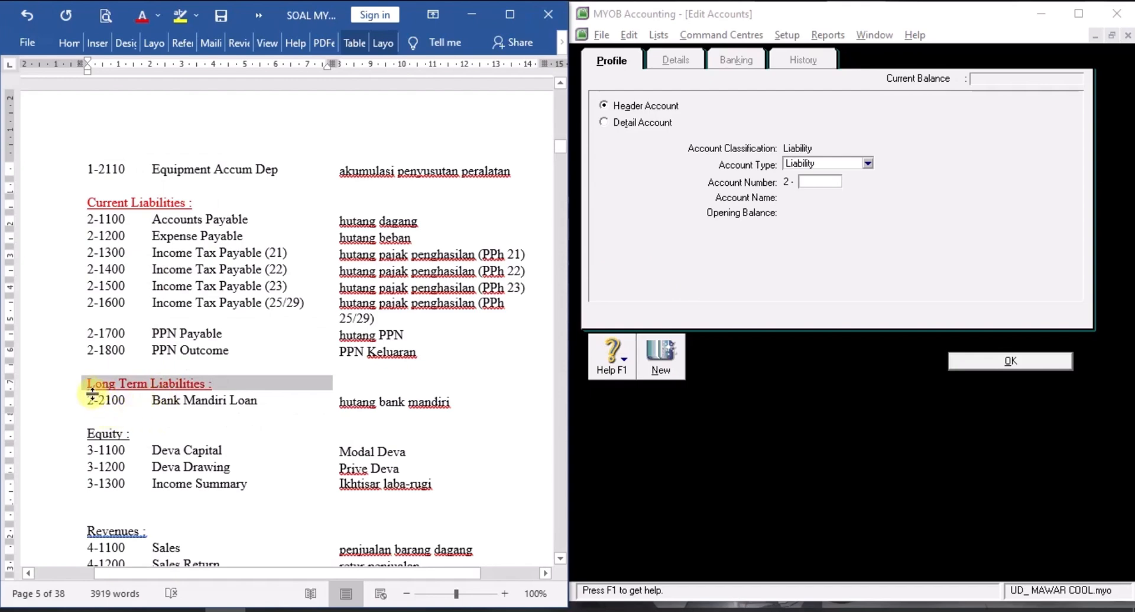
left_click(813, 182)
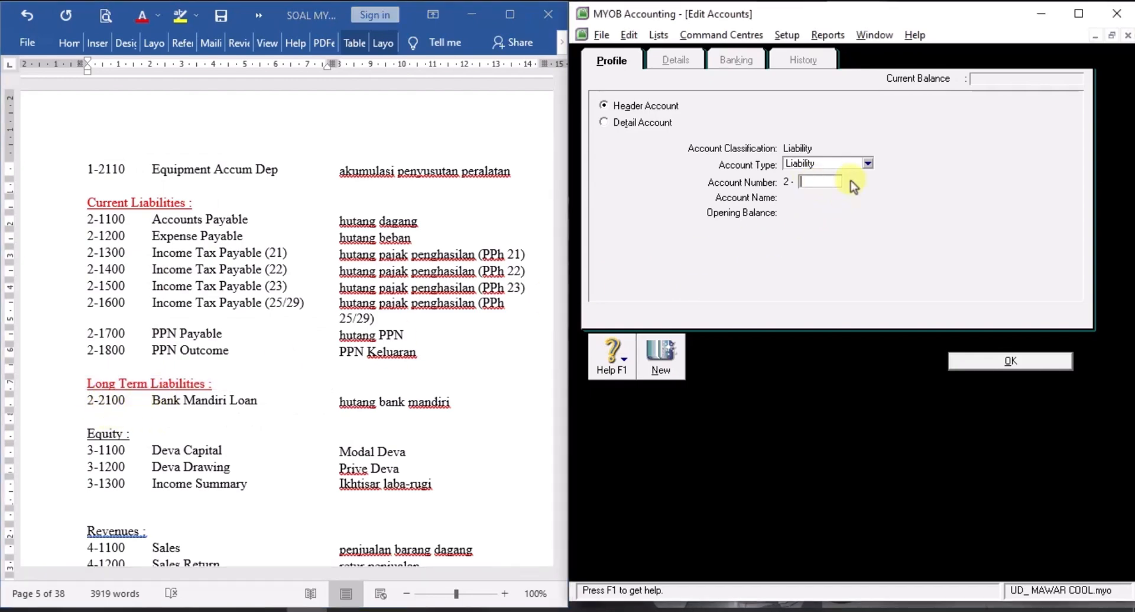
type("2000")
key("Tab")
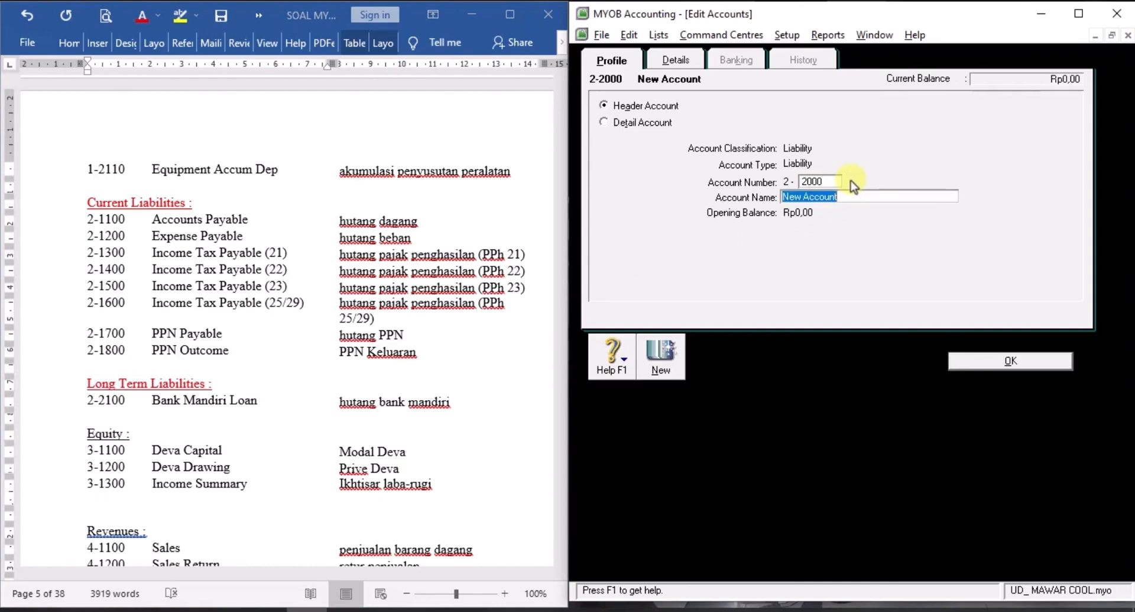
right_click(806, 201)
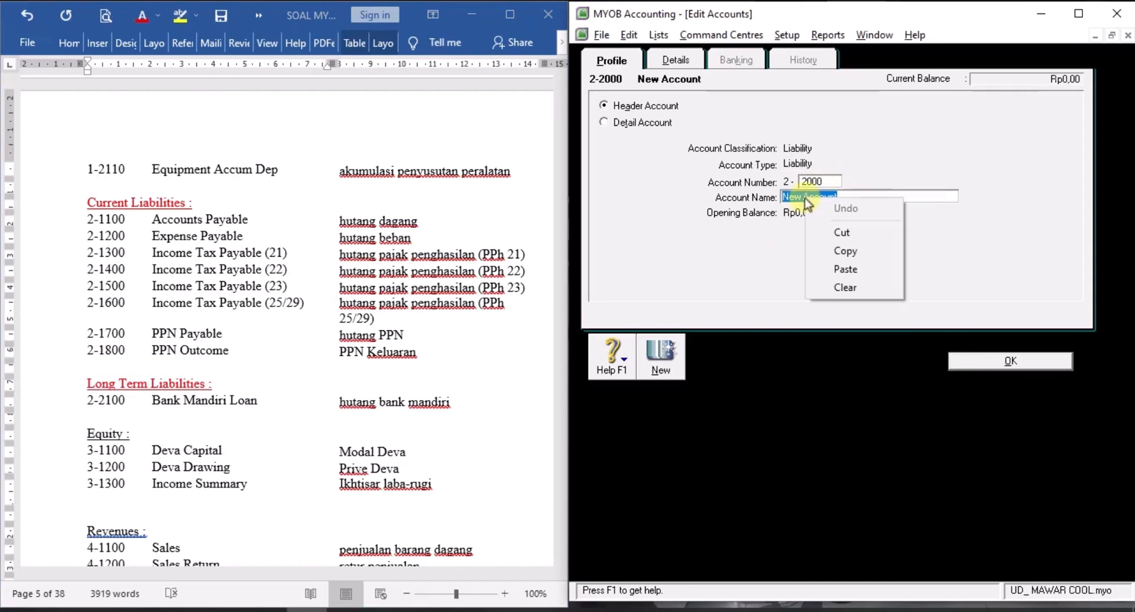
left_click(852, 272)
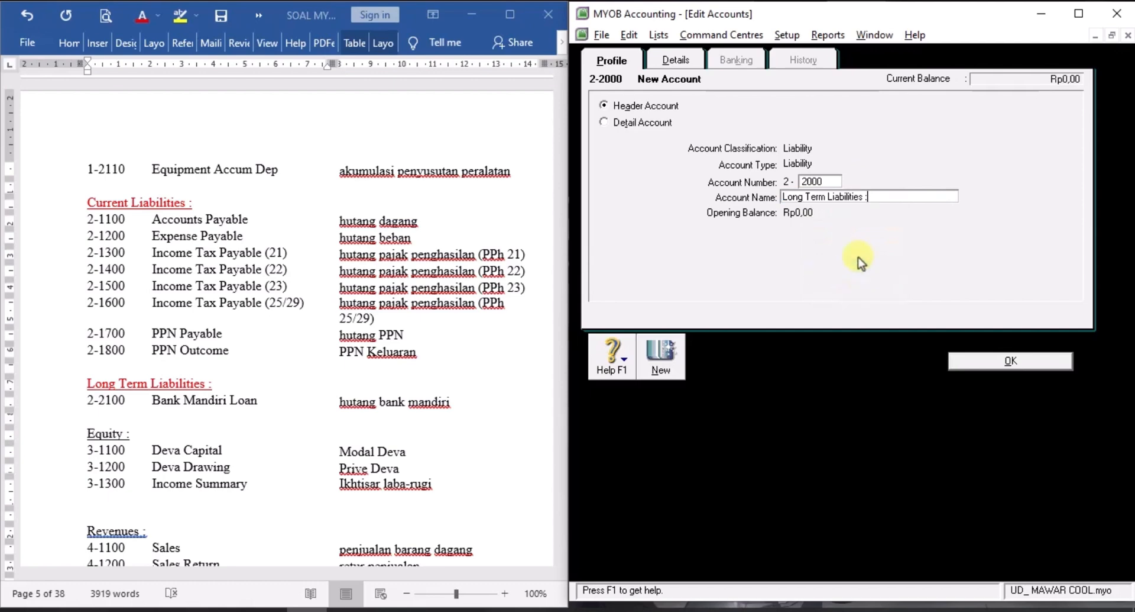
left_click(989, 362)
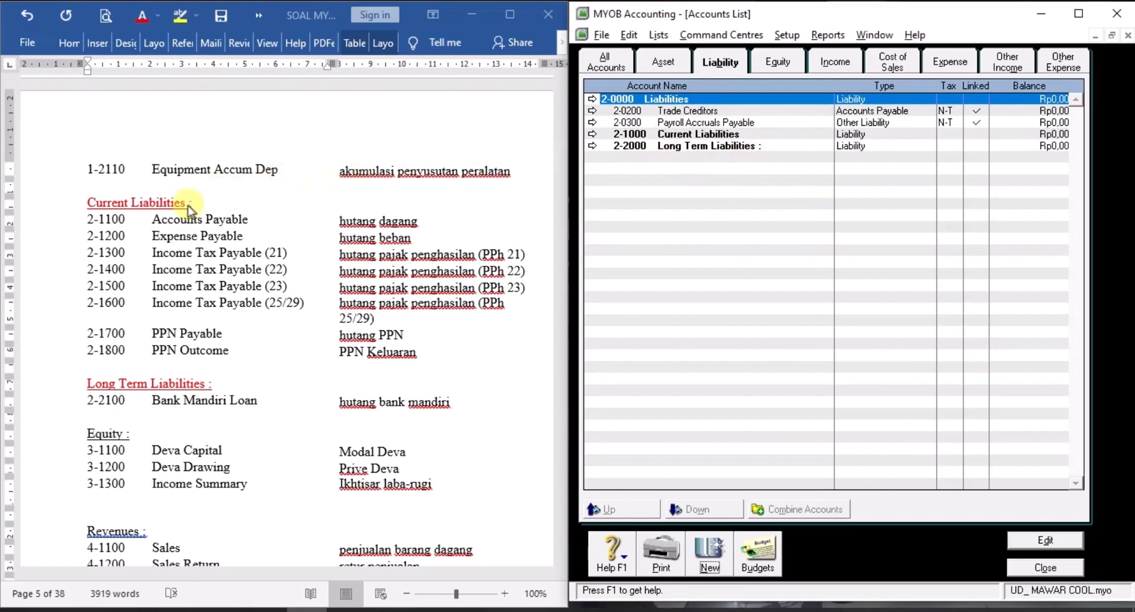
Renumber the Trade Creditors account to 2-1100, rename it "Accounts Payable" with the name copied from the document, and save it.
left_click(149, 220)
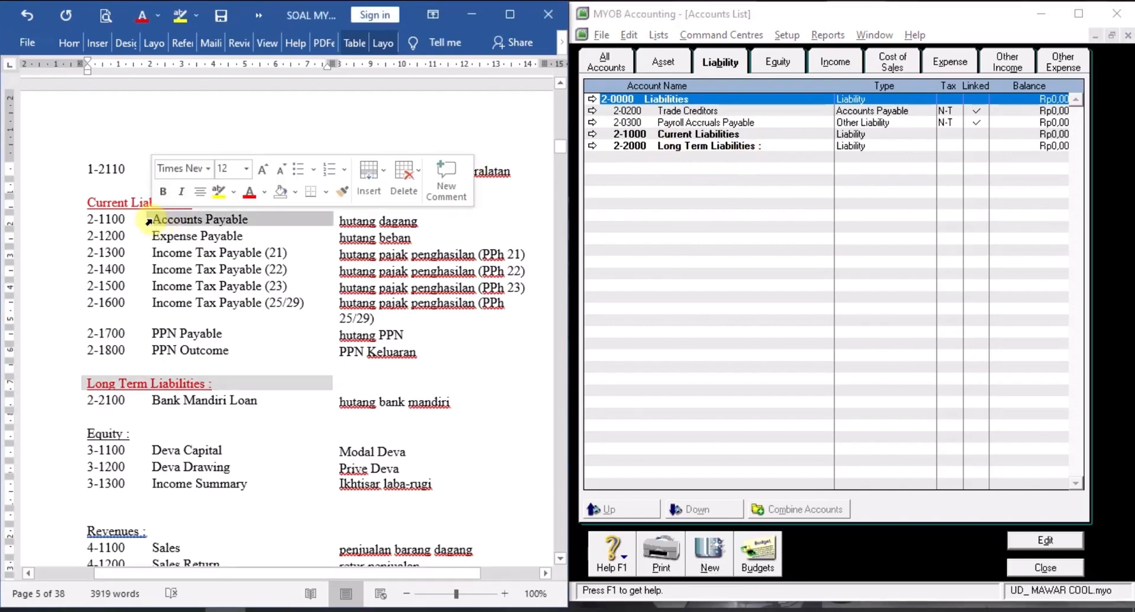
right_click(186, 220)
left_click(258, 225)
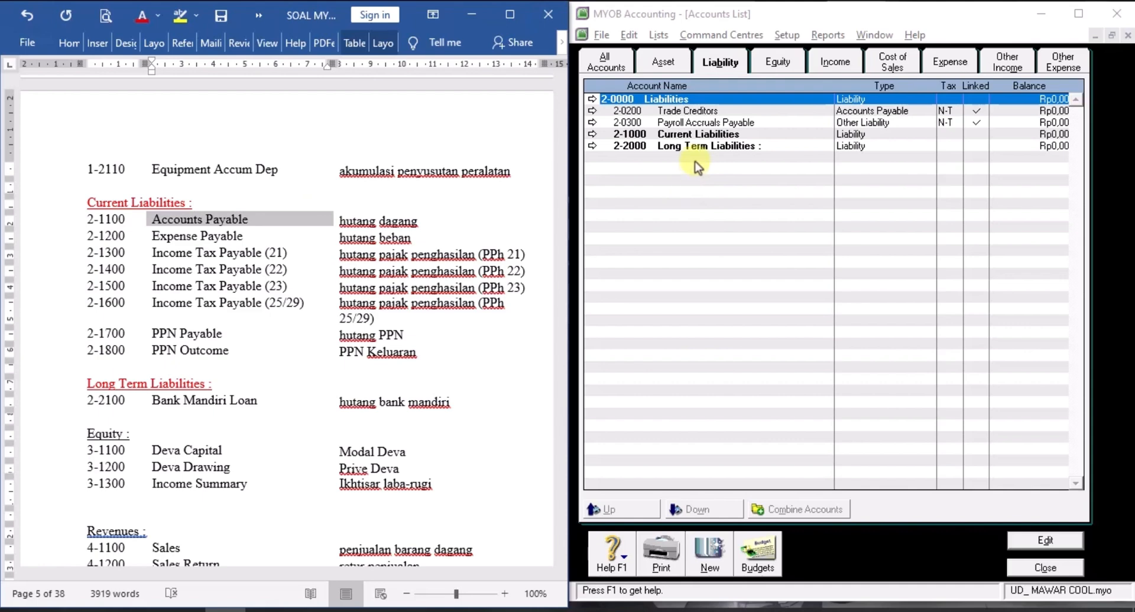
double_click(708, 112)
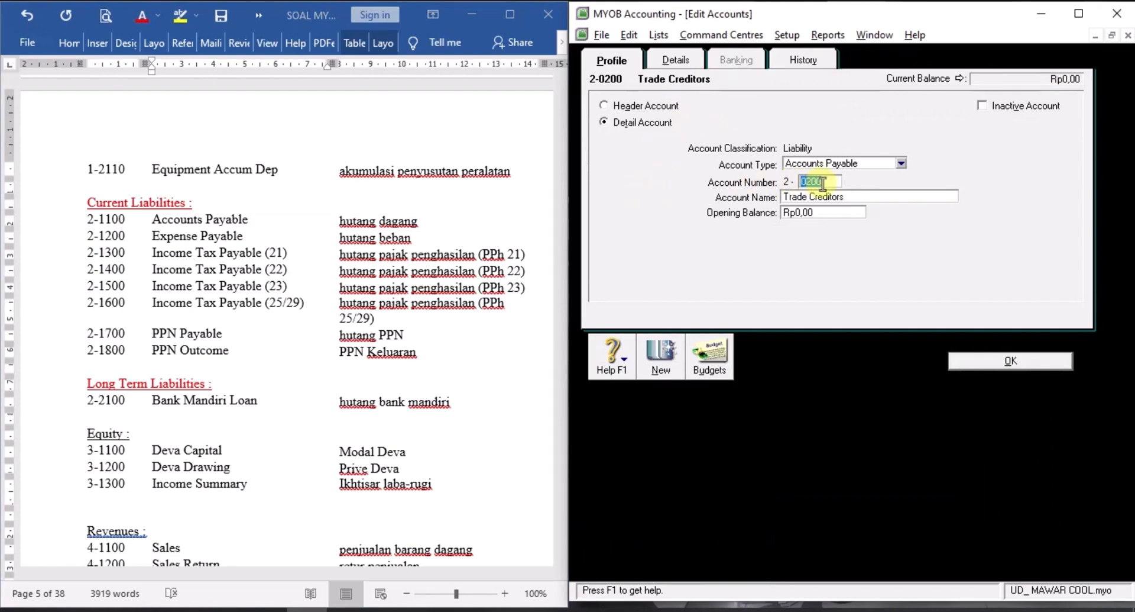
type("11")
key("Tab")
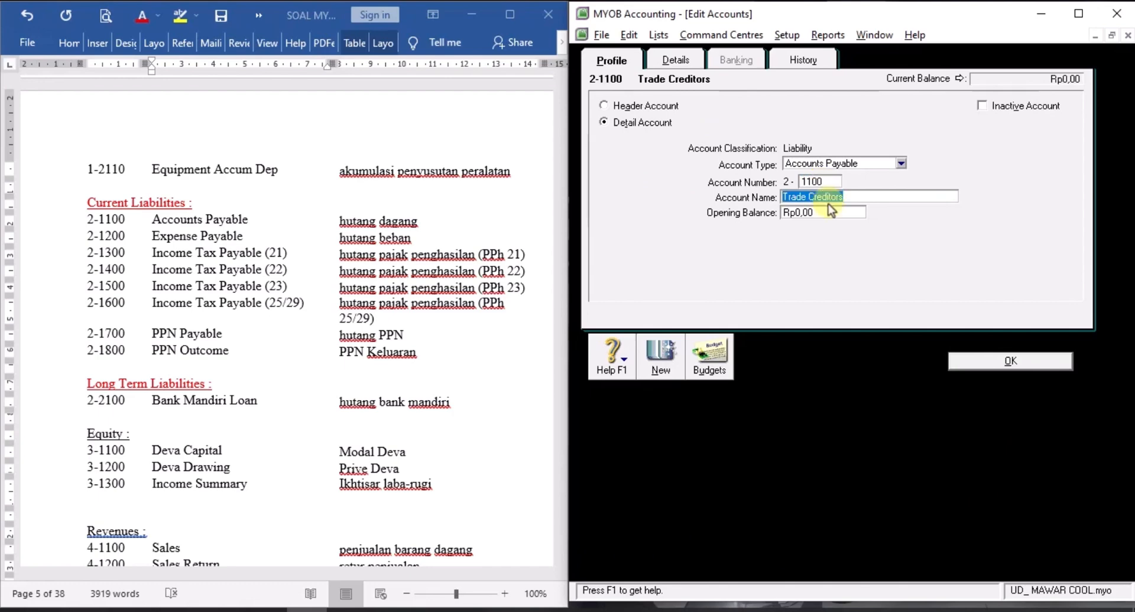
right_click(828, 201)
left_click(864, 266)
left_click(1009, 359)
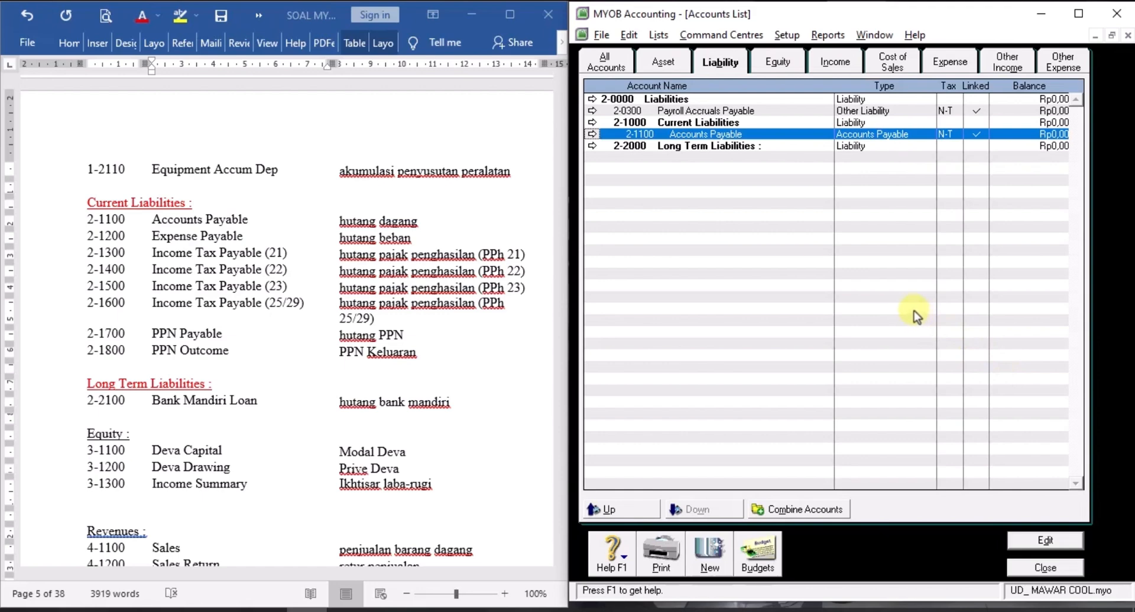
Renumber the Payroll Accruals Payable account to 2-1200, rename it "Expense Payable" with the name copied from the document, and save it.
left_click(187, 253)
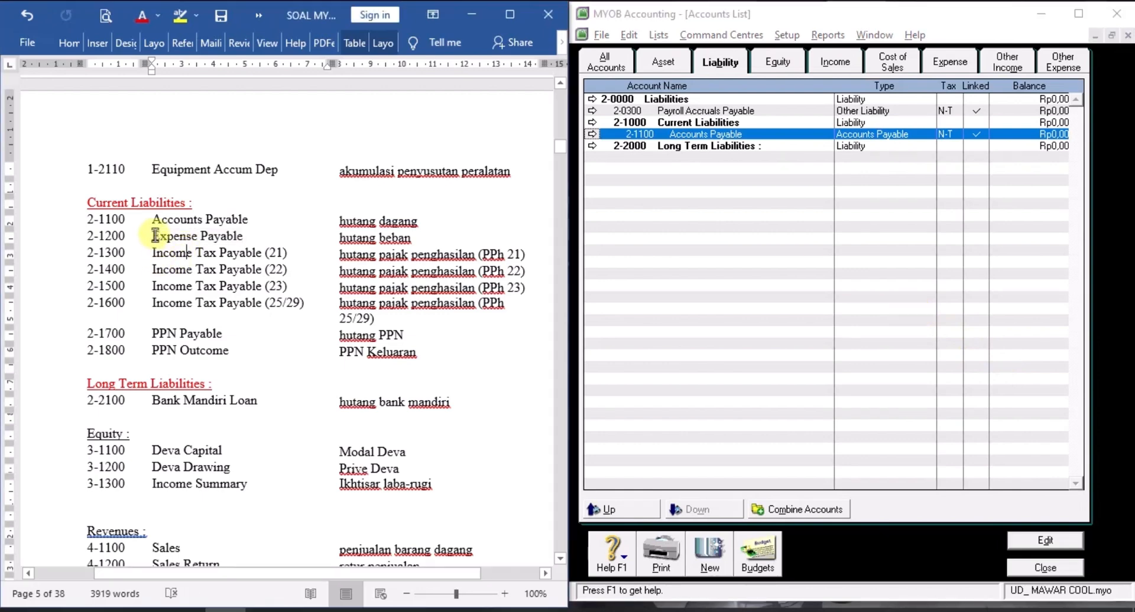
left_click_drag(153, 235, 242, 237)
right_click(232, 239)
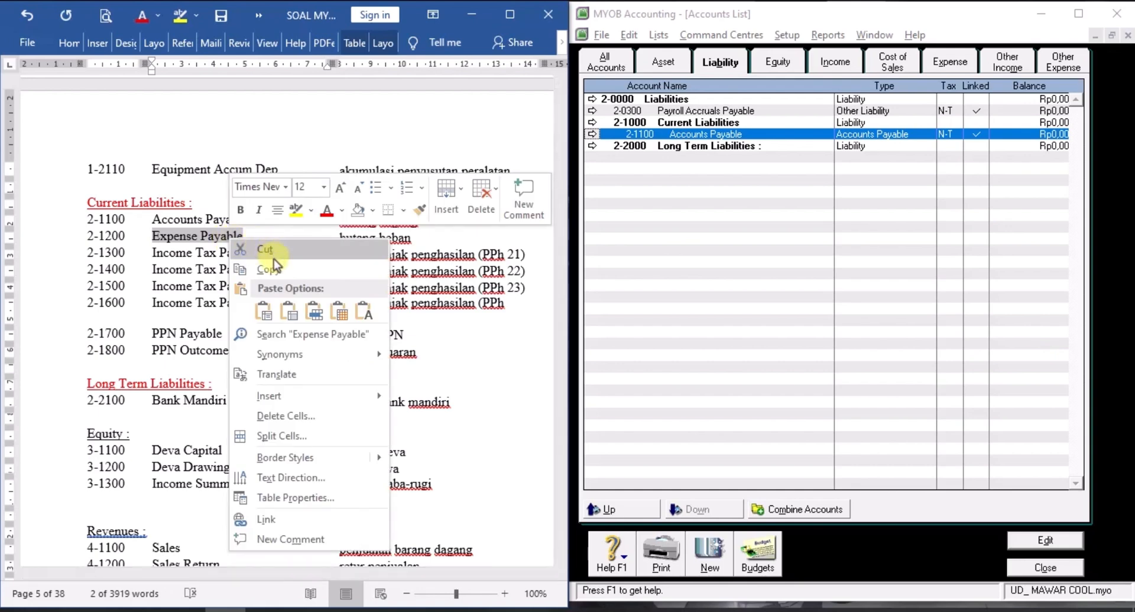
left_click(275, 268)
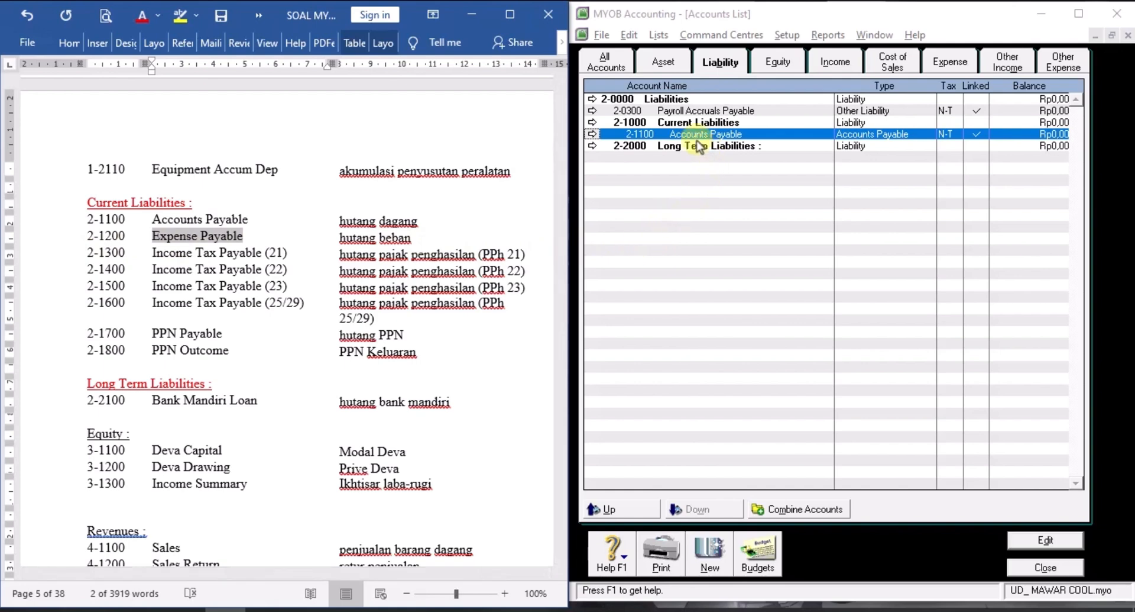
double_click(749, 112)
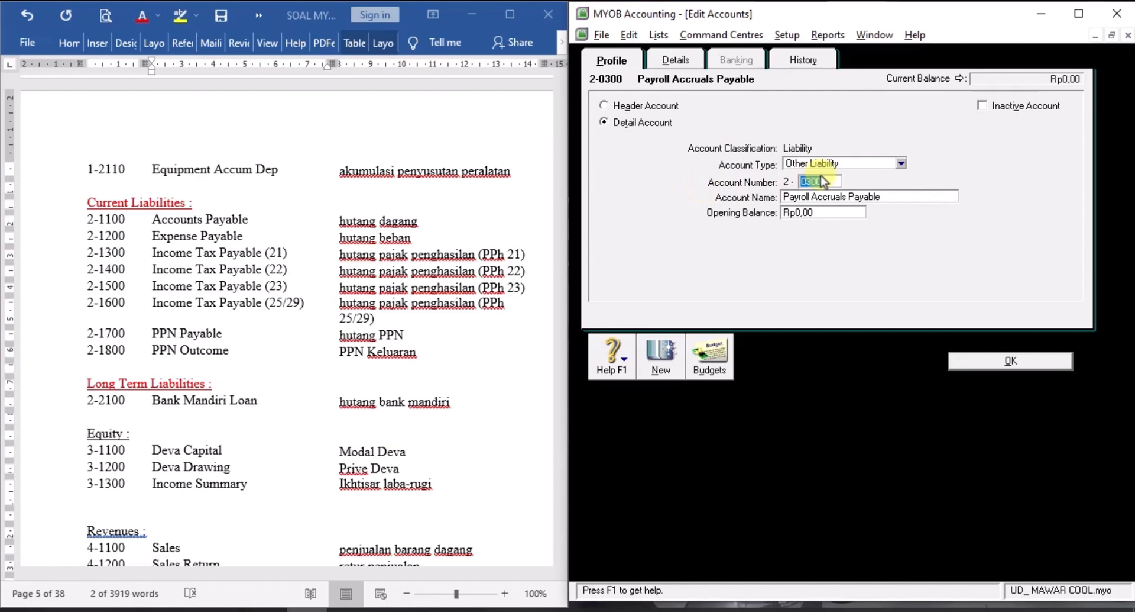
type("1200")
key("Tab")
right_click(843, 198)
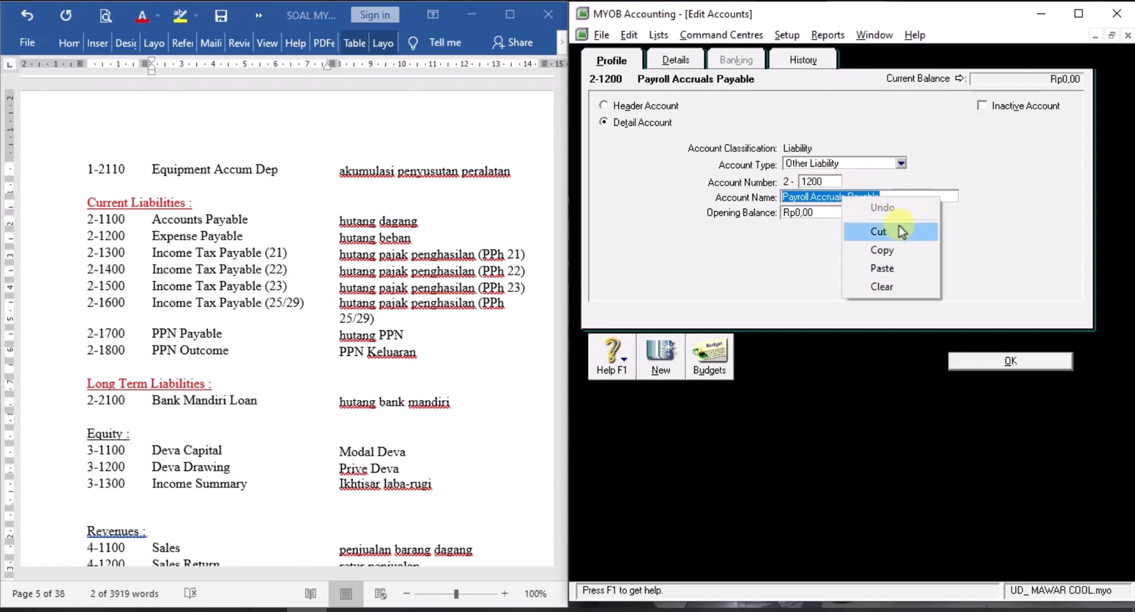
left_click(885, 268)
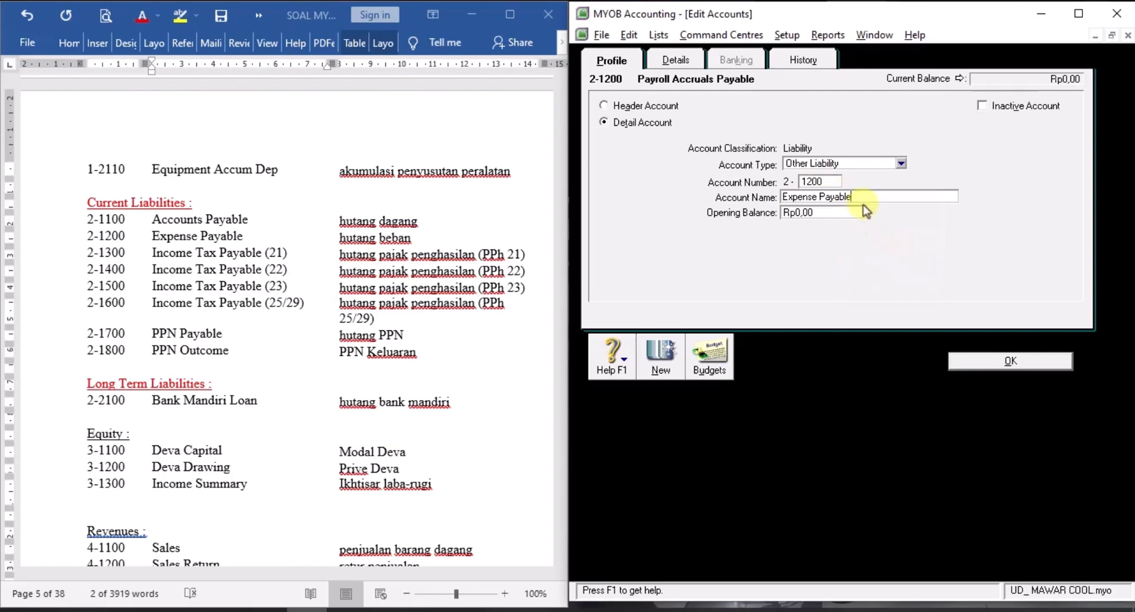
left_click(1009, 362)
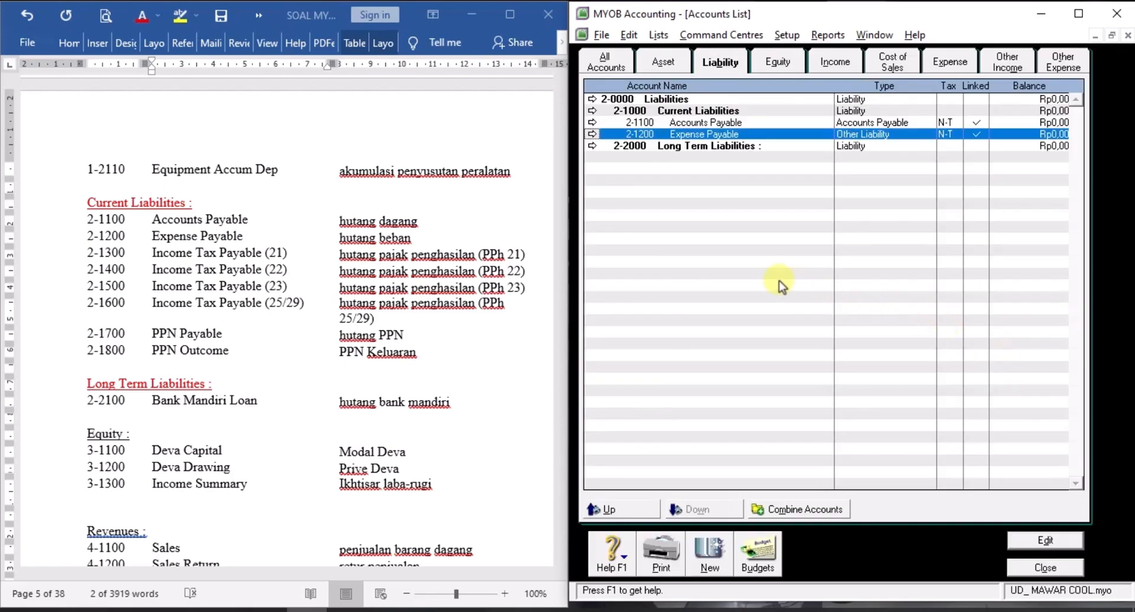
Add an Other Liability detail account numbered 2-1300 and name it "Income Tax Payable (21)" with the name copied from the document.
scroll(266, 215, "down", 1)
left_click(161, 218)
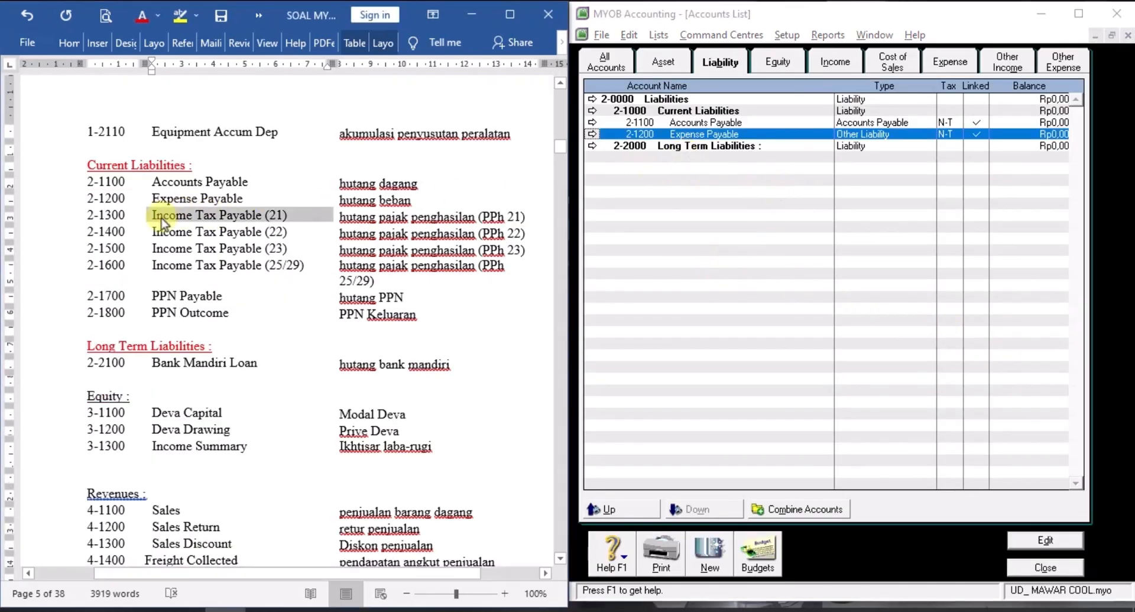
right_click(207, 214)
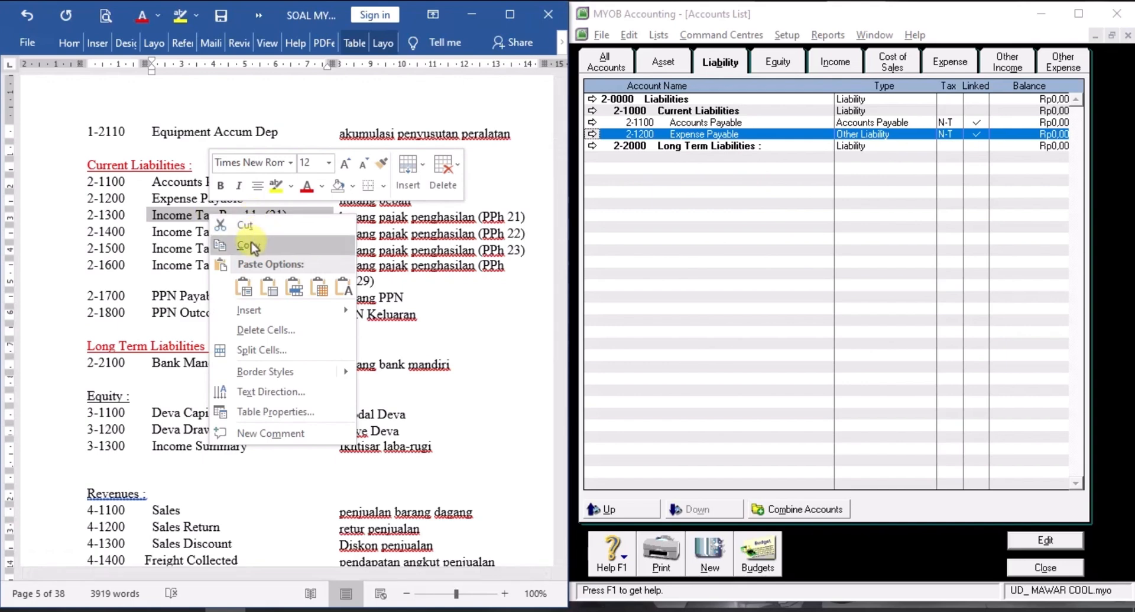
left_click(278, 244)
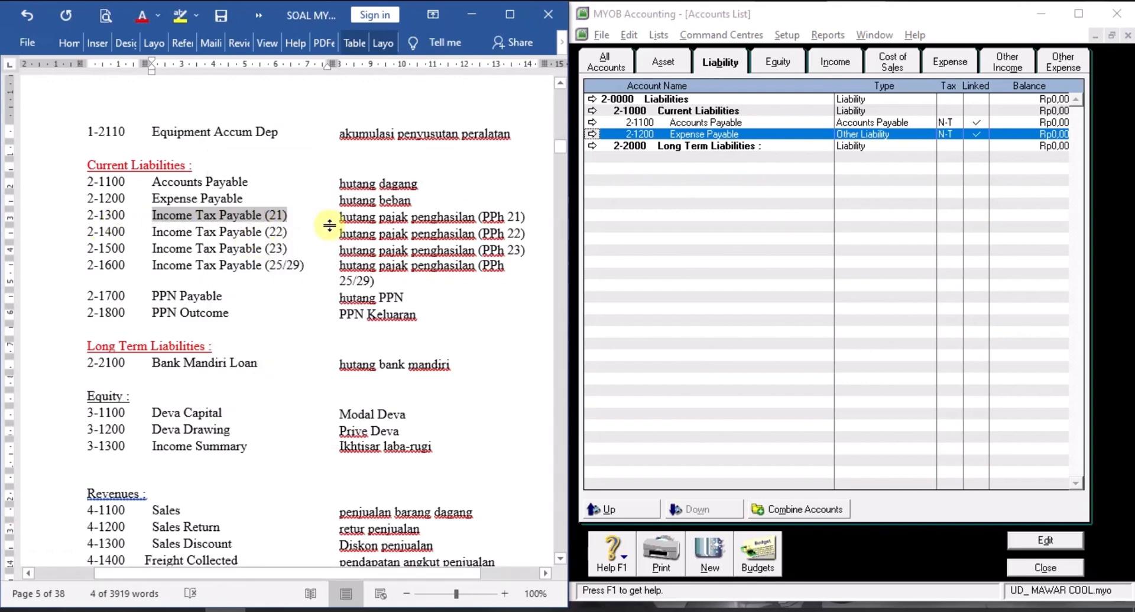
left_click(714, 549)
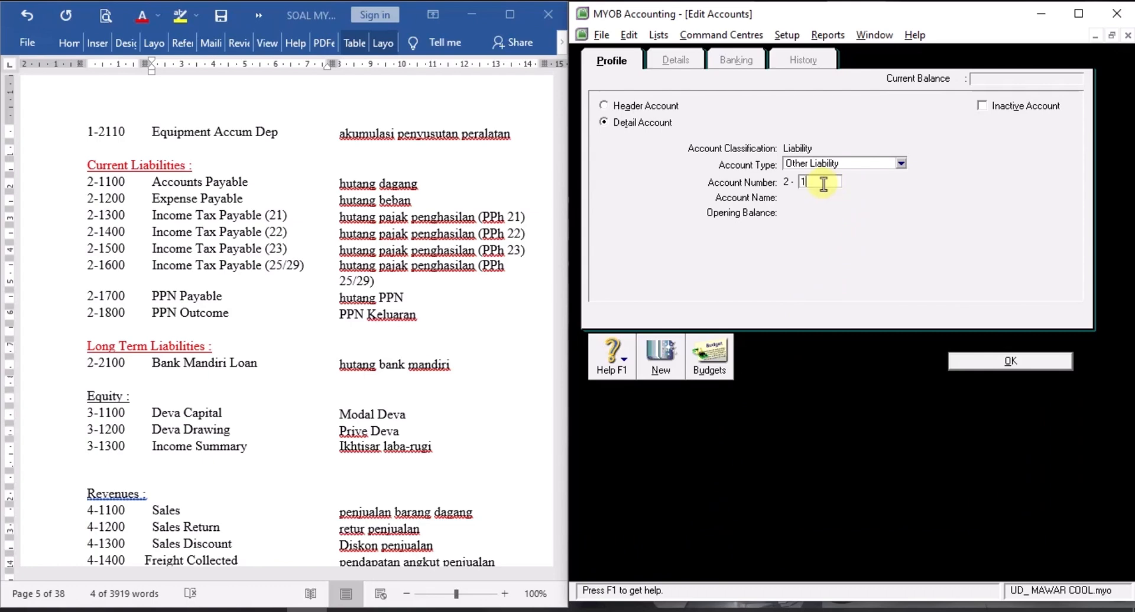
key("Tab")
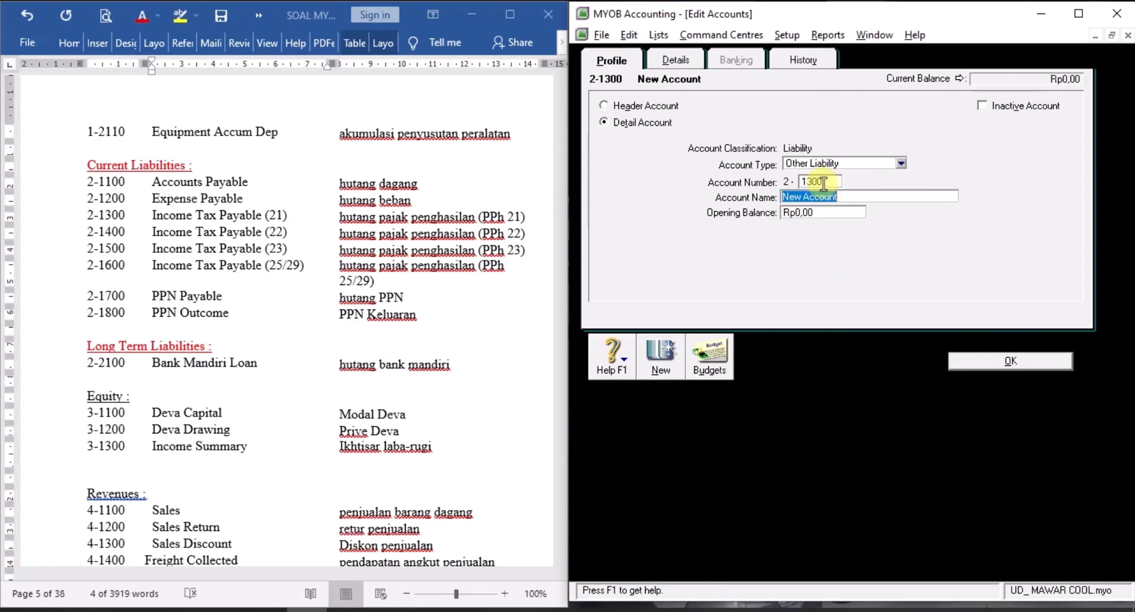
right_click(831, 198)
left_click(885, 268)
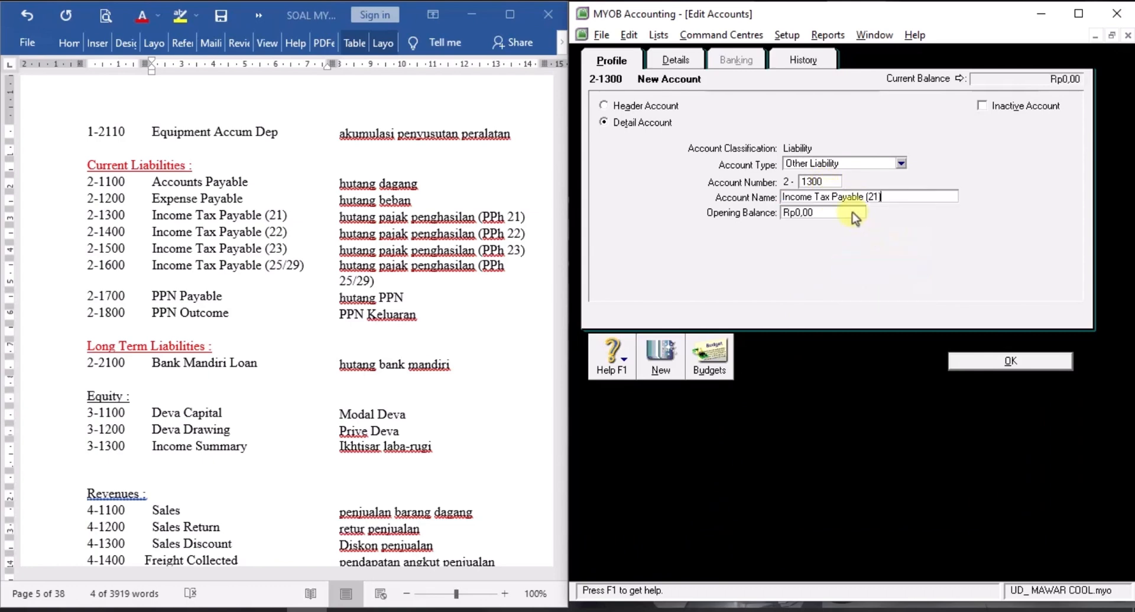
Add a new Other Liability detail account numbered 2-1400 and name it "Income Tax Payable (22)" with the name copied from the document.
left_click(661, 355)
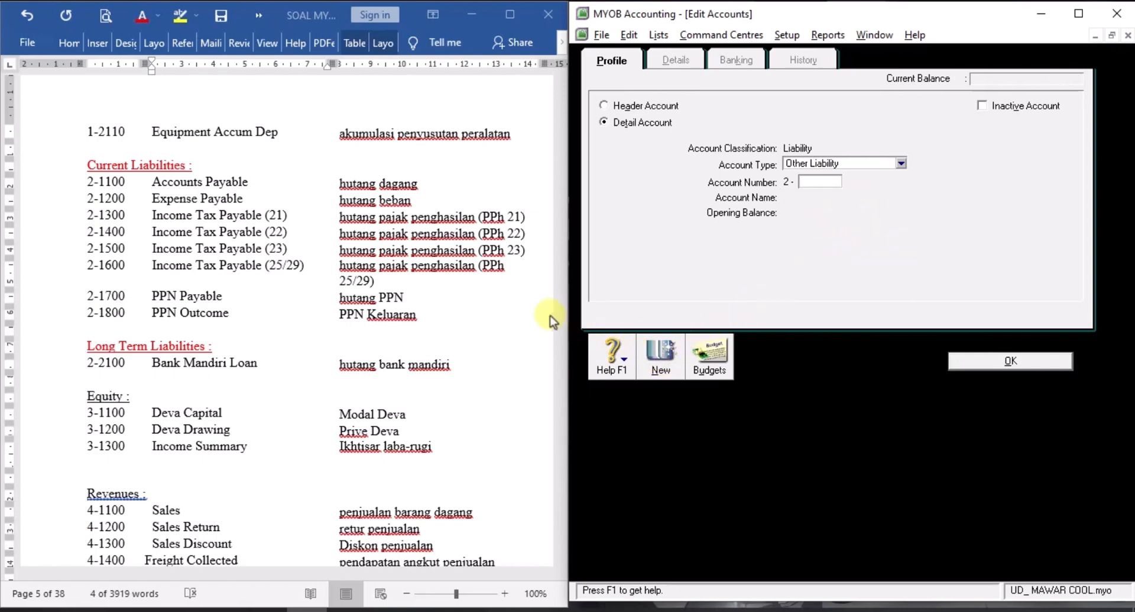
triple_click(230, 216)
left_click(145, 236)
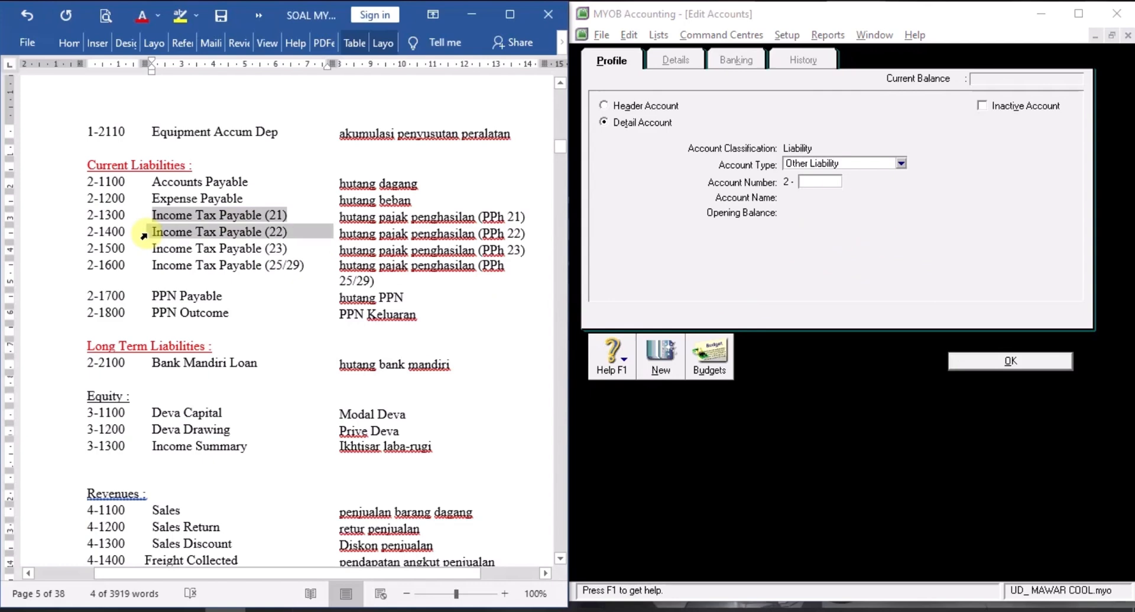
right_click(190, 231)
left_click(230, 259)
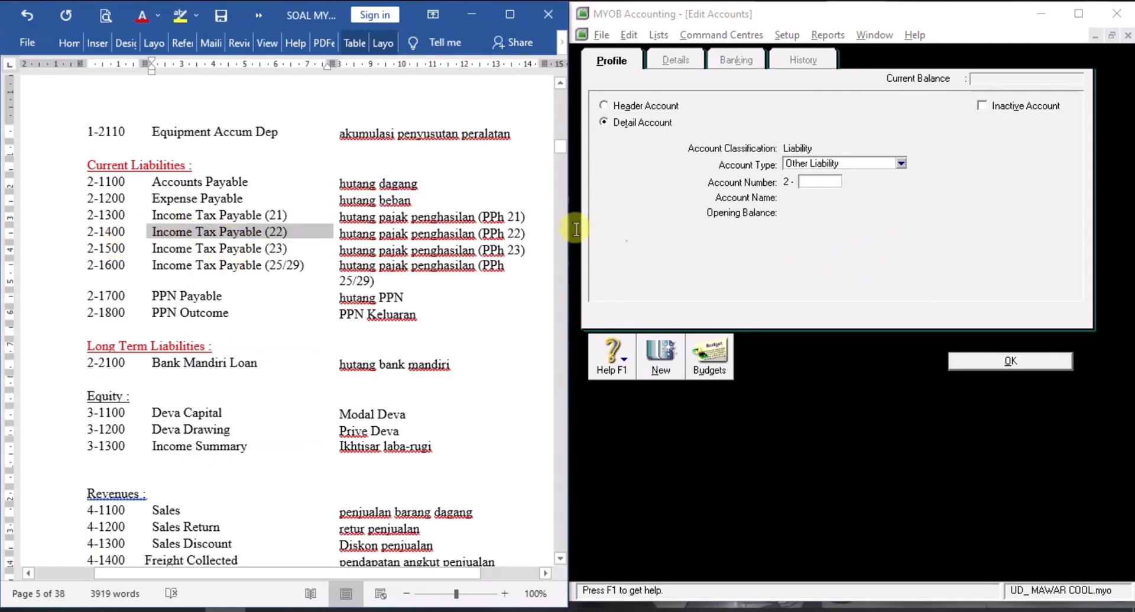
left_click(821, 181)
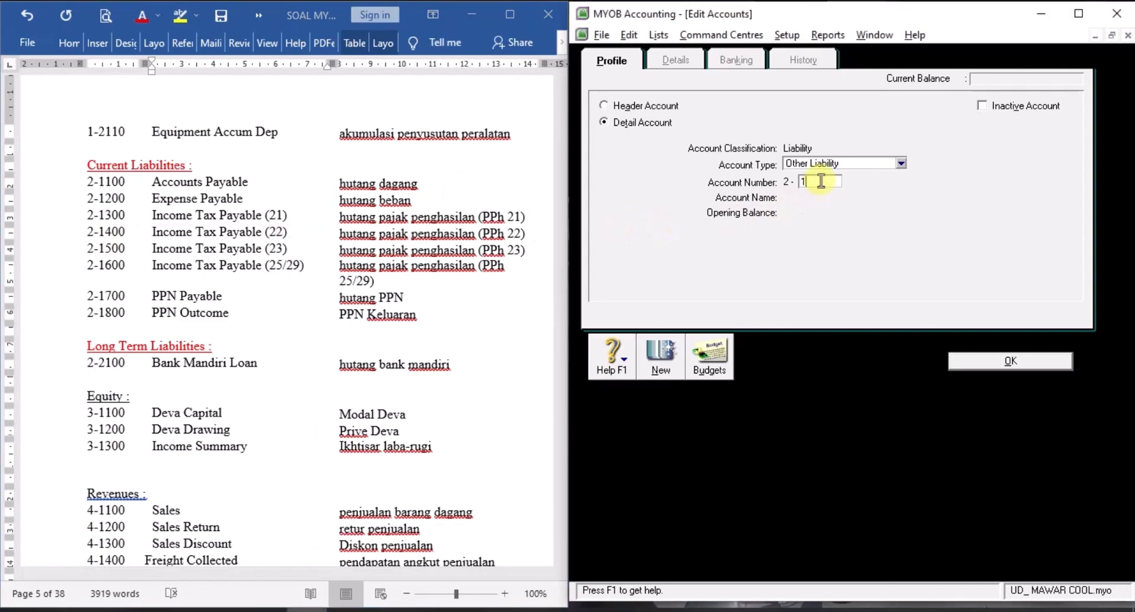
key("Tab")
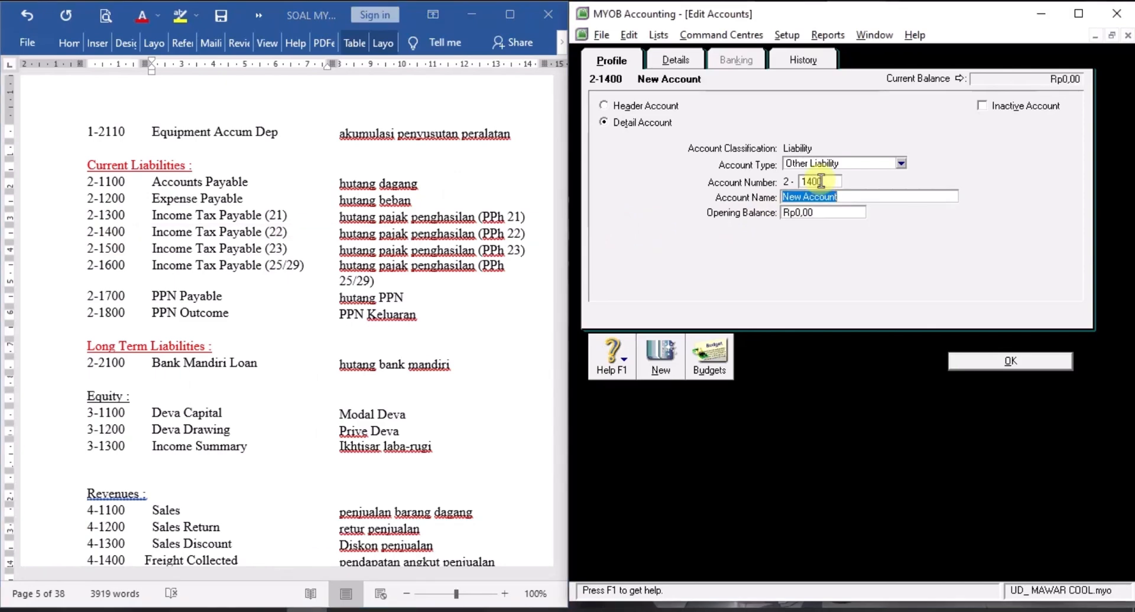
right_click(823, 198)
left_click(887, 272)
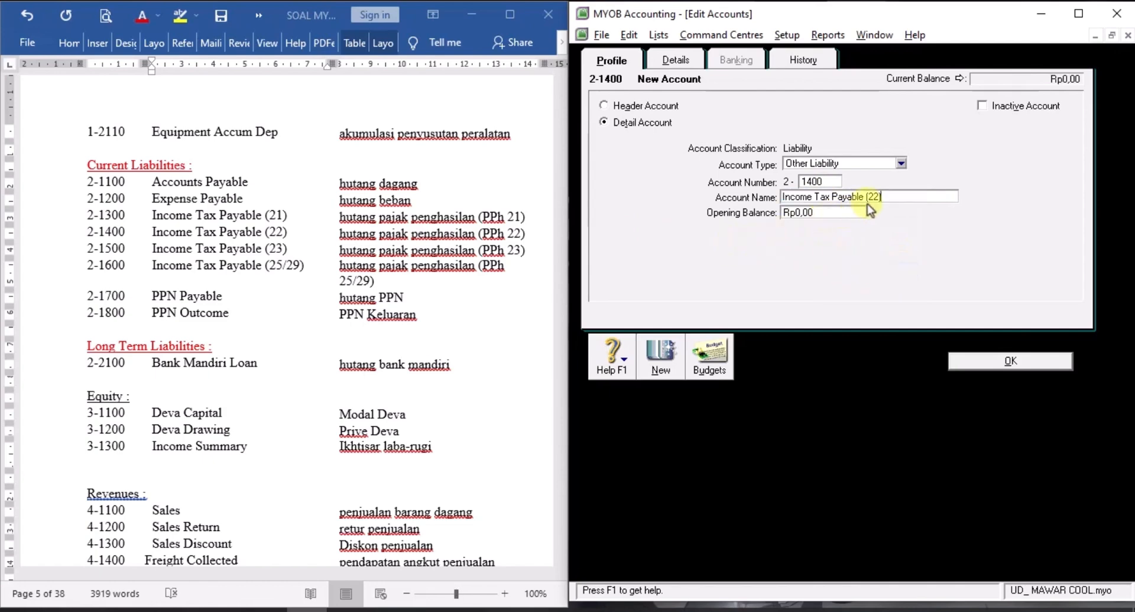
Add a new Other Liability detail account numbered 2-1500 and name it "Income Tax Payable (23)" with the name copied from the document.
left_click(662, 354)
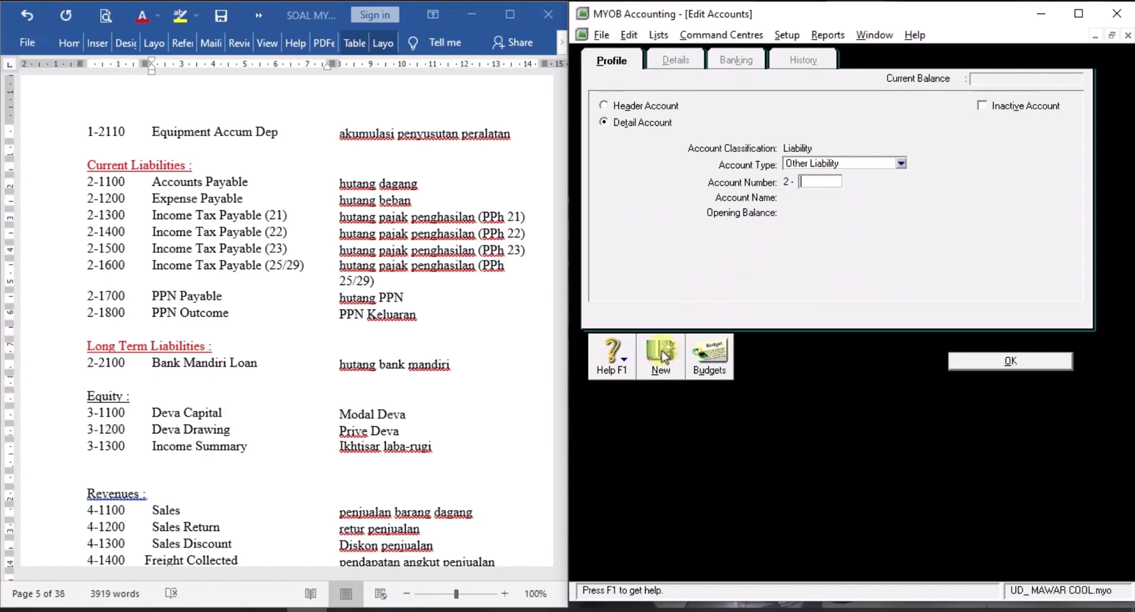
left_click(168, 255)
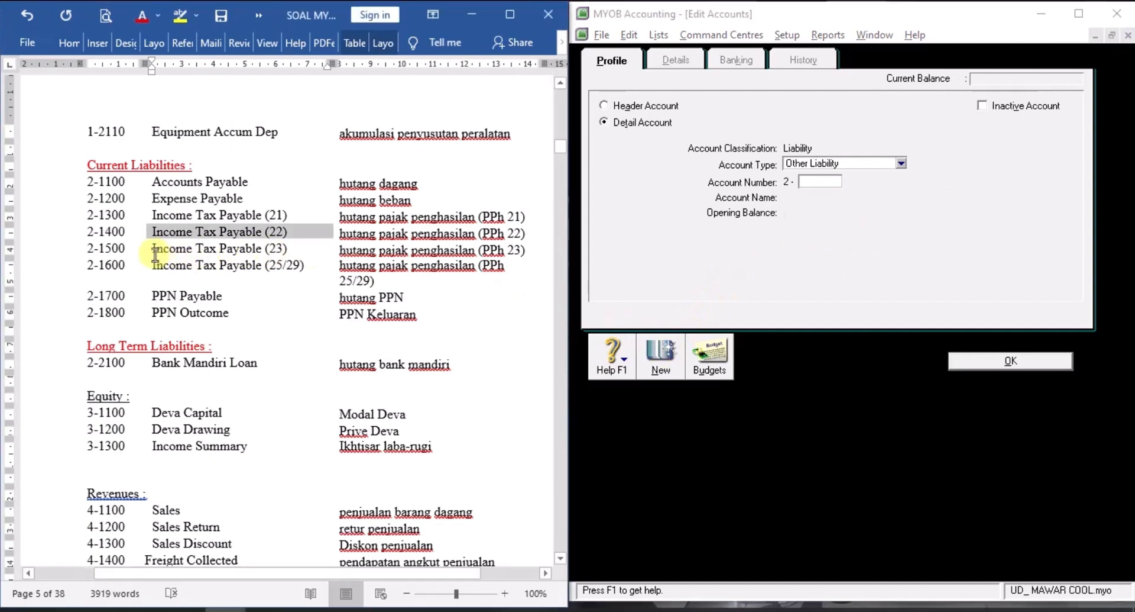
left_click_drag(155, 253, 286, 249)
right_click(287, 248)
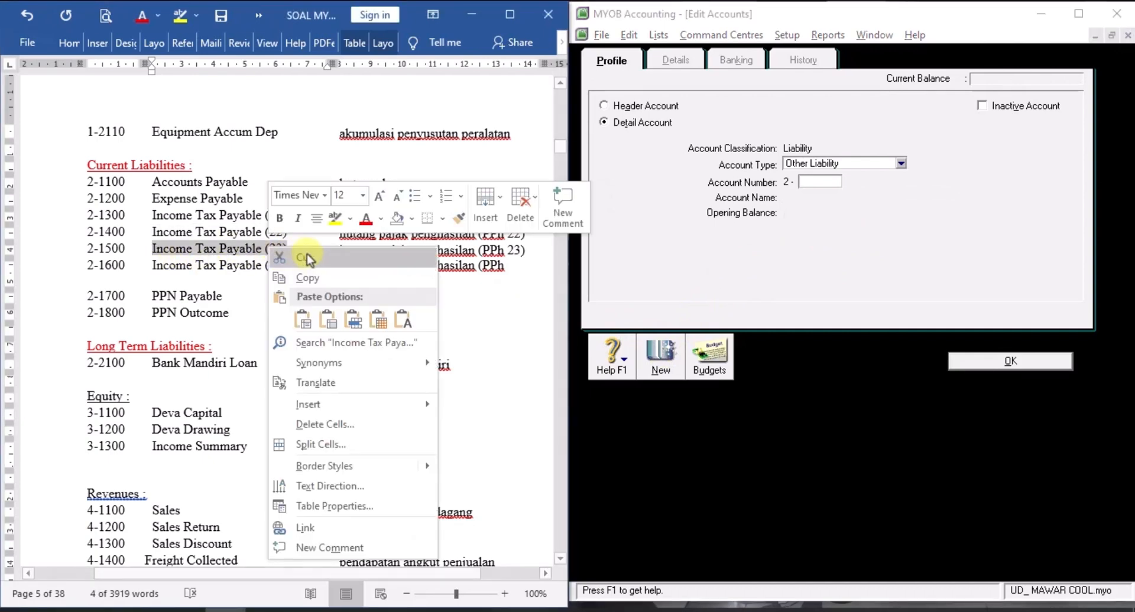
left_click(307, 277)
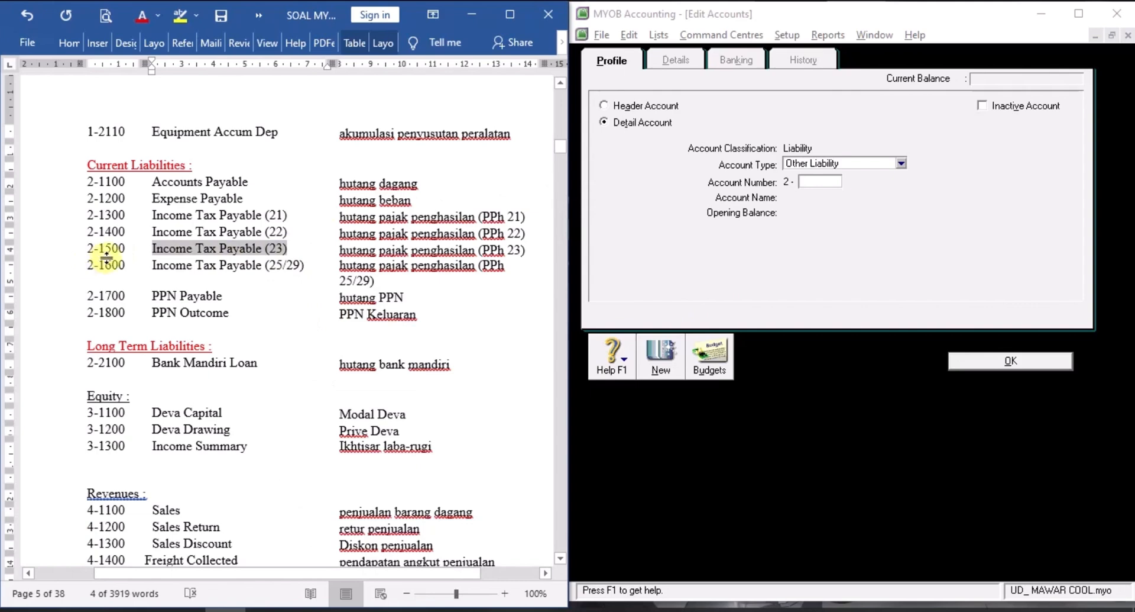
left_click(819, 182)
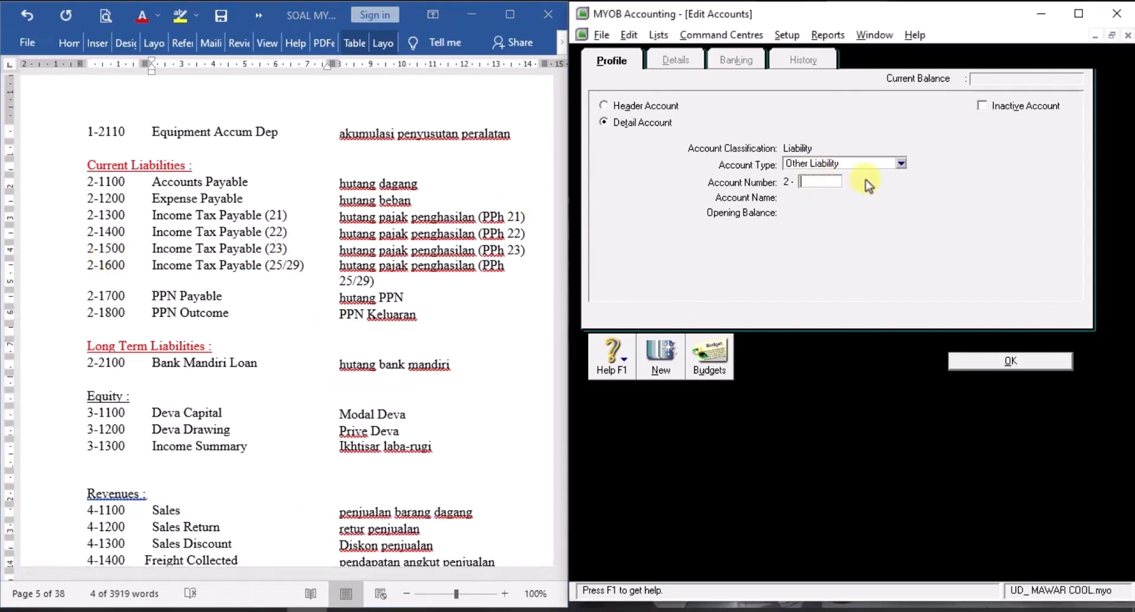
key("Tab")
right_click(835, 197)
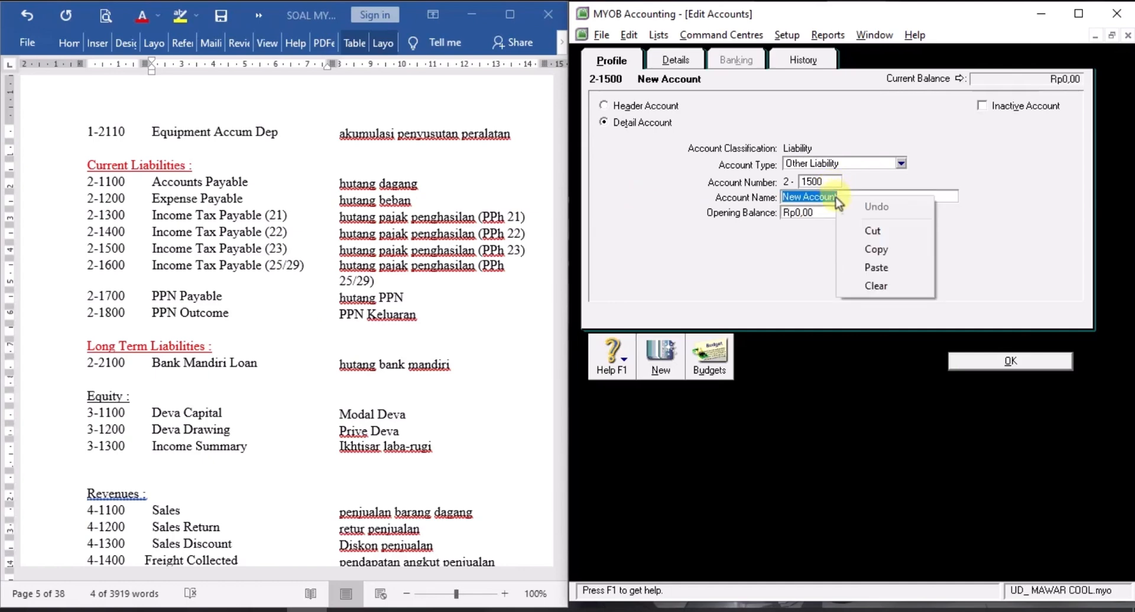
left_click(902, 264)
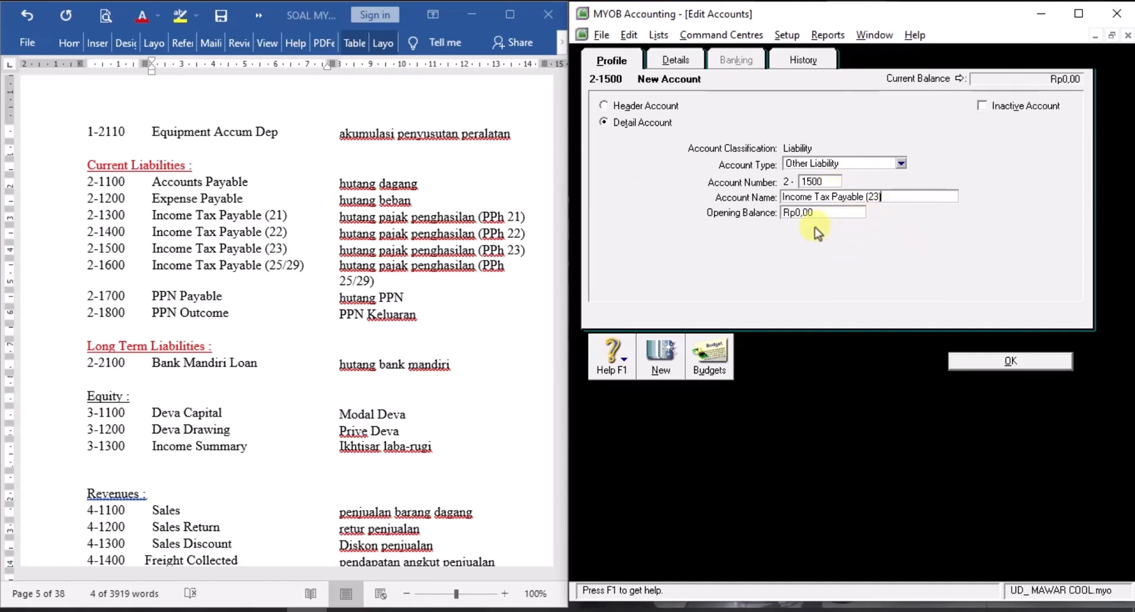
Add a new Other Liability detail account numbered 2-1600 and name it "Income Tax Payable (25/29)" with the name copied from the document.
left_click(659, 354)
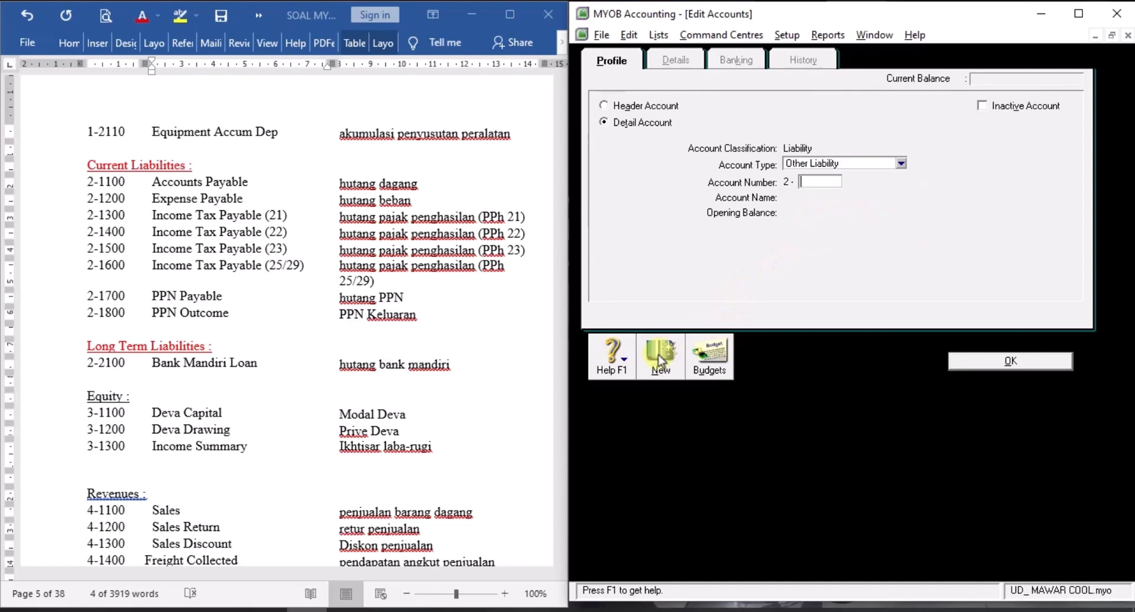
left_click(184, 272)
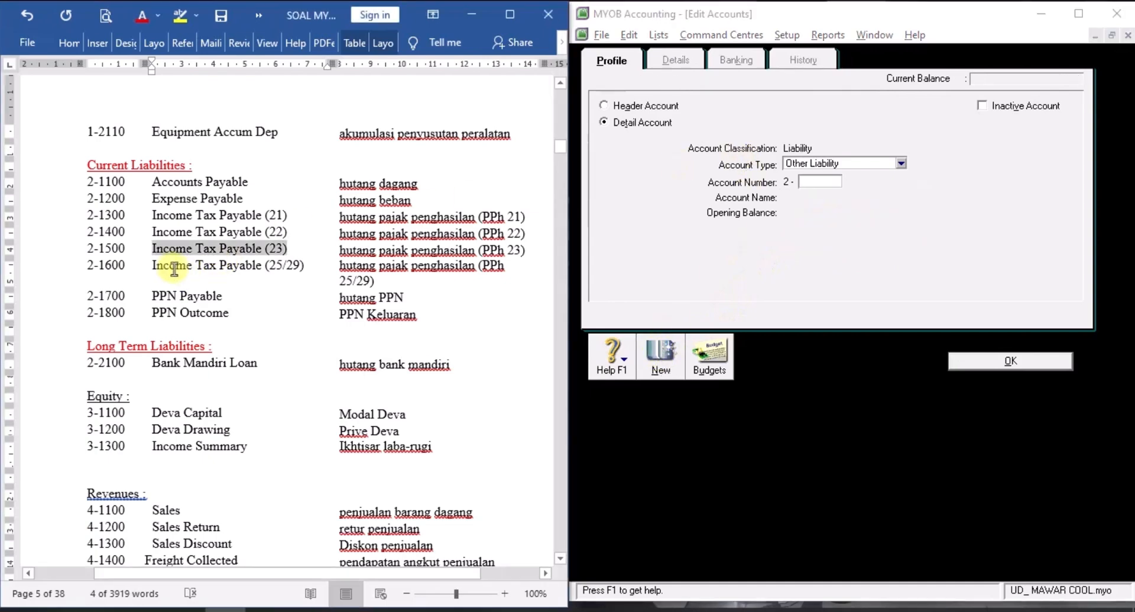
left_click_drag(154, 266, 301, 265)
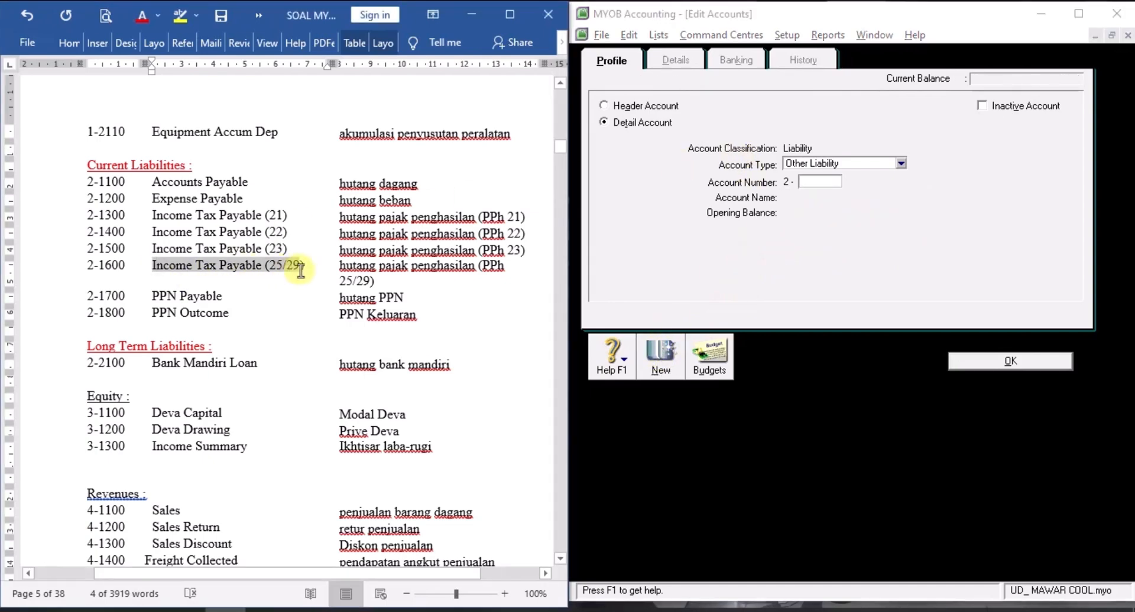
right_click(290, 272)
left_click(325, 300)
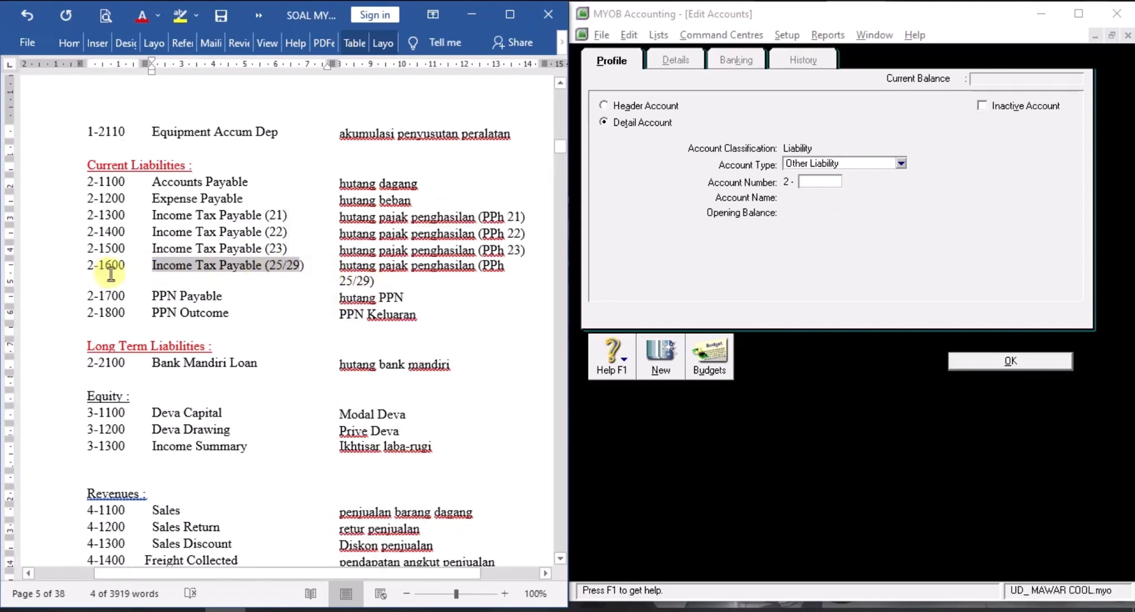
left_click(816, 182)
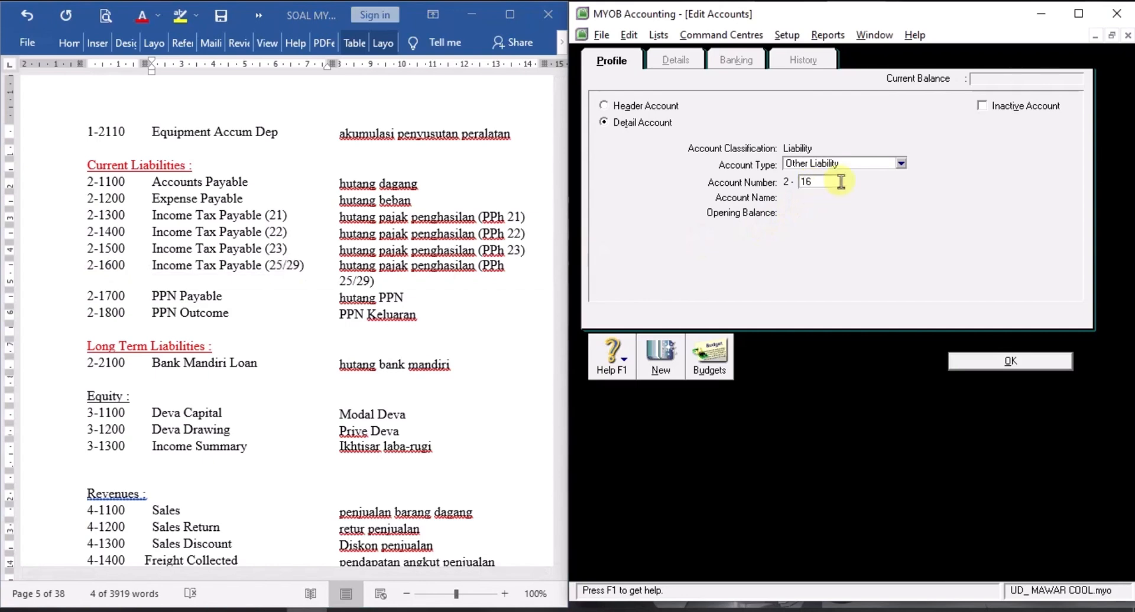
key("Tab")
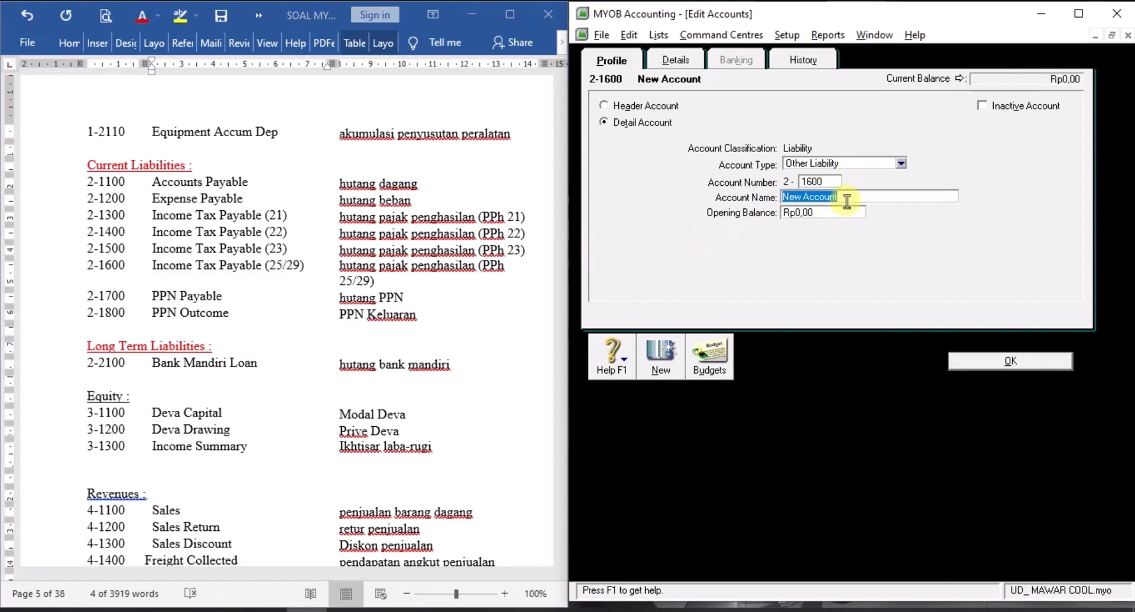
right_click(852, 197)
left_click(896, 261)
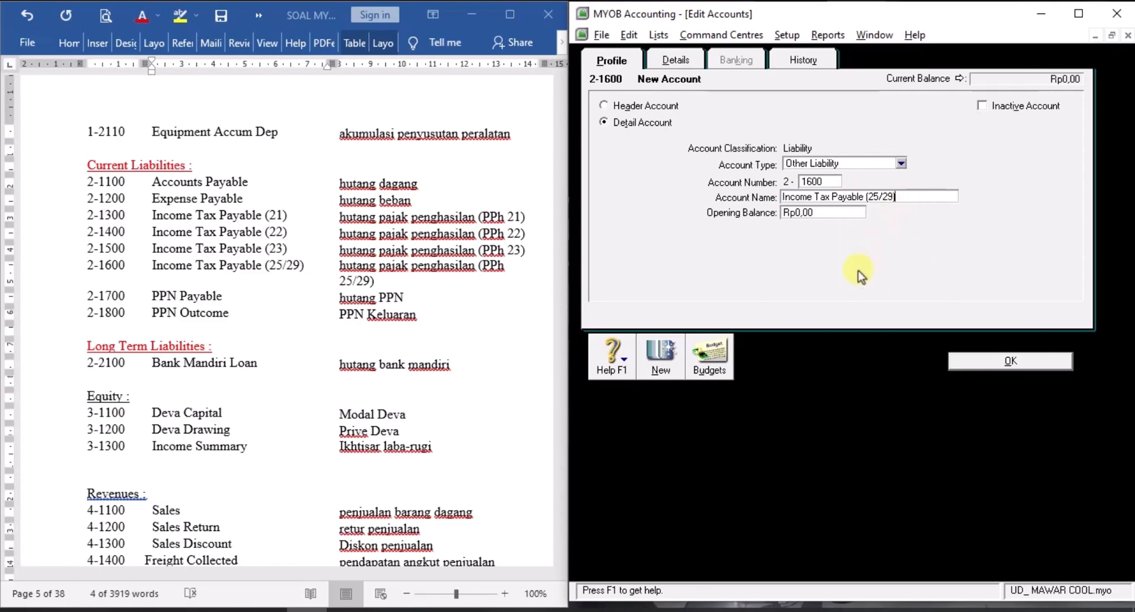
Add a new Other Liability detail account numbered 2-1700 and name it "PPN Payable" with the name copied from the document.
left_click(660, 354)
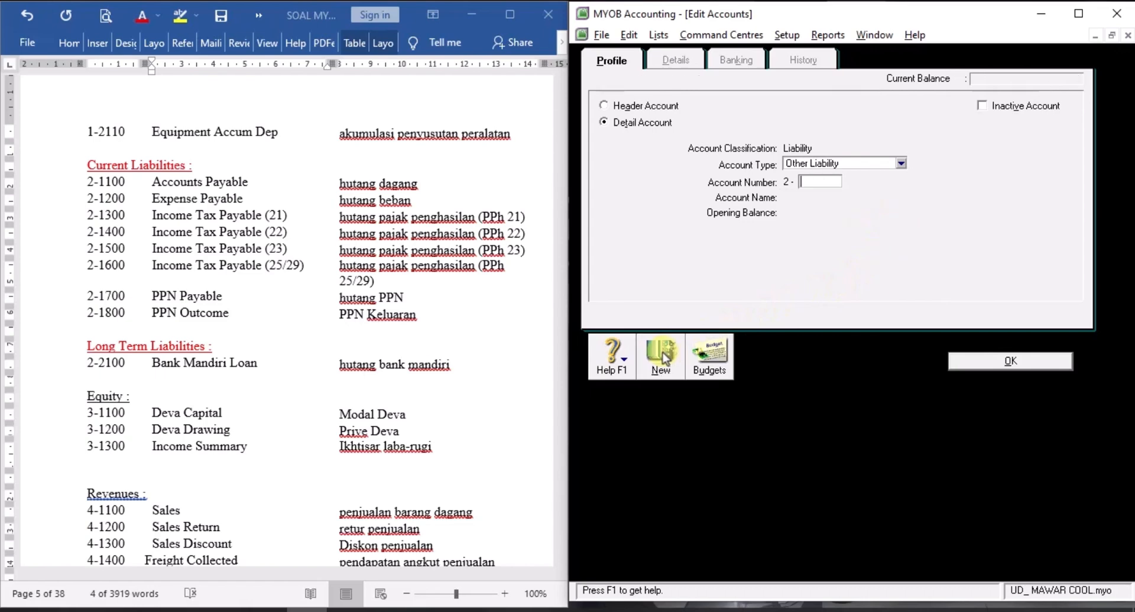
key("alt+Tab")
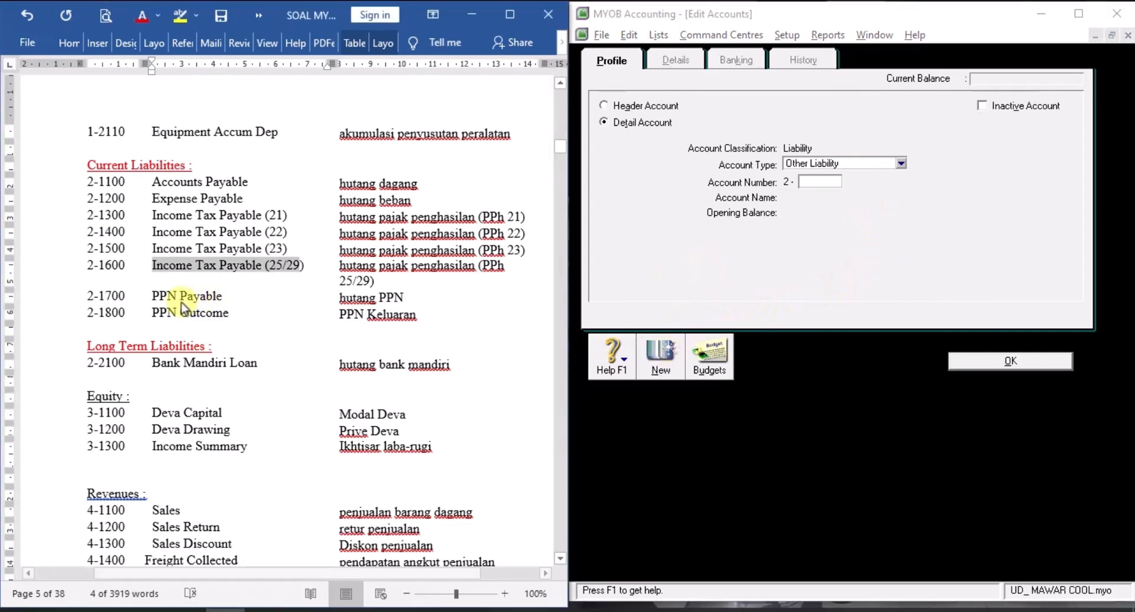
left_click_drag(158, 297, 222, 296)
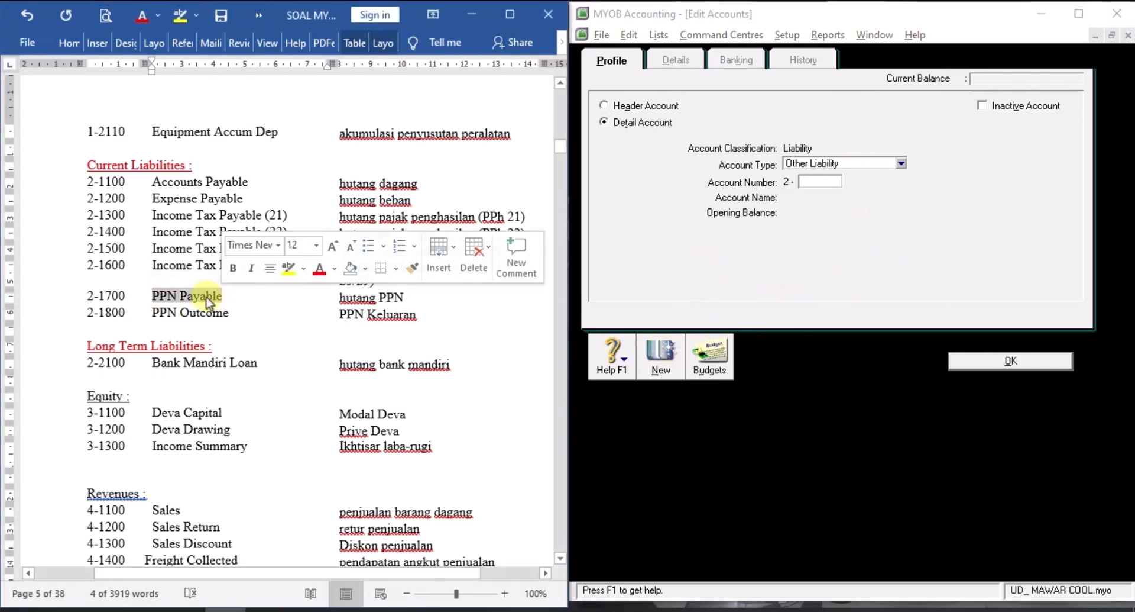
right_click(213, 296)
left_click(247, 323)
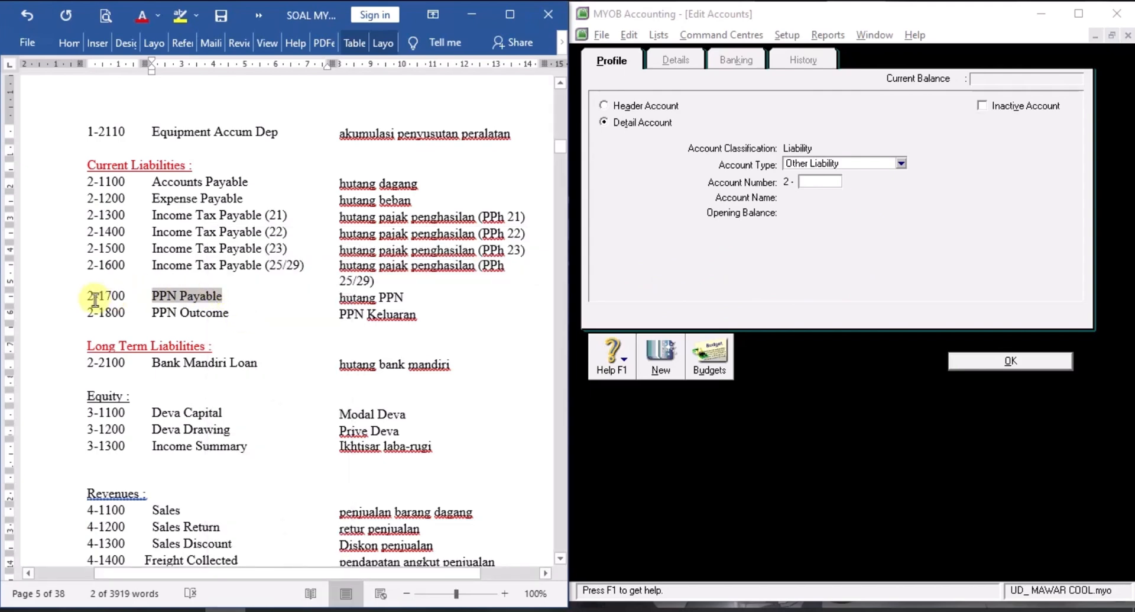
left_click(832, 181)
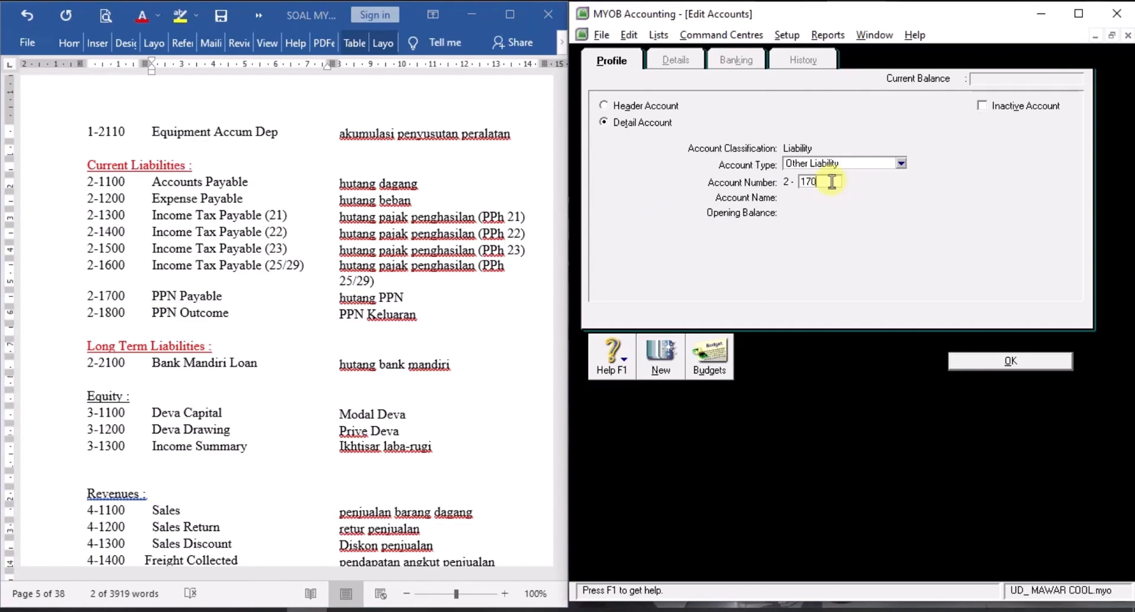
key("Tab")
right_click(822, 196)
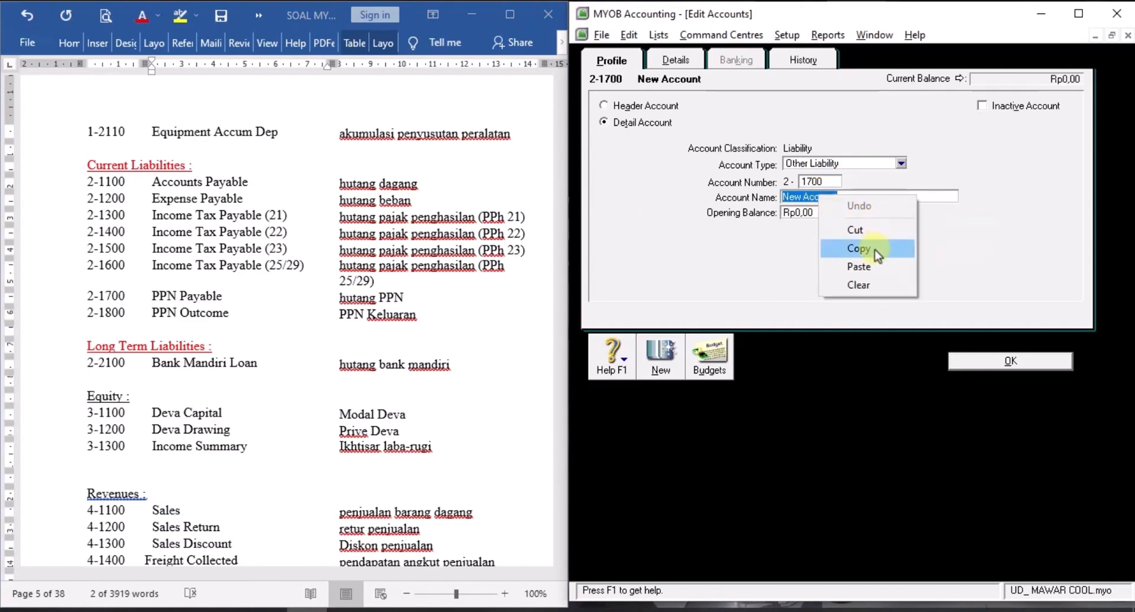
left_click(869, 266)
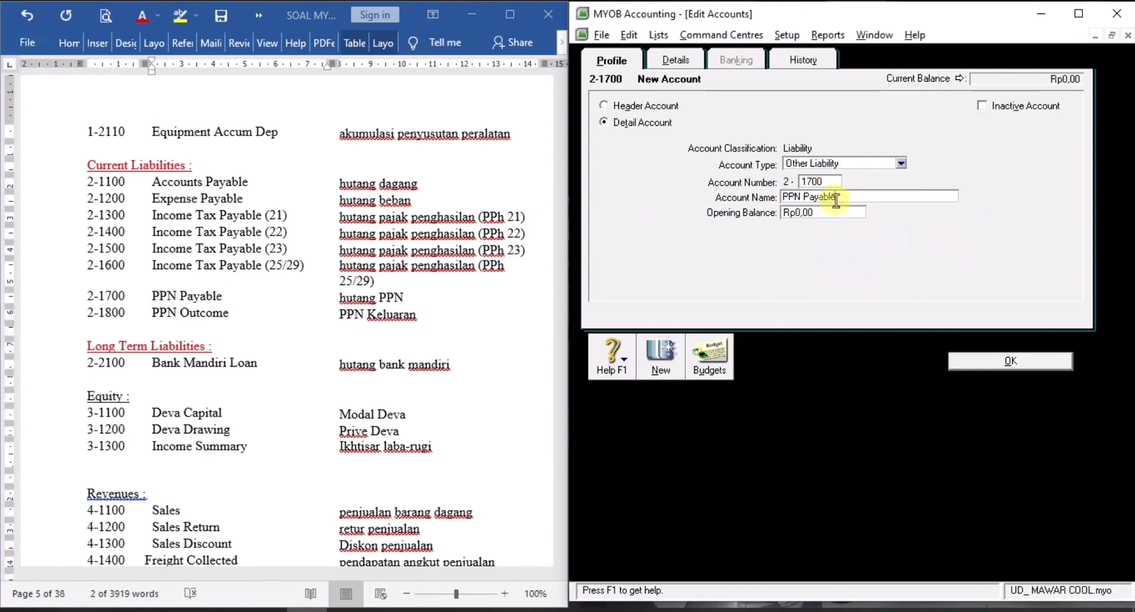
Add an Other Liability detail account numbered 2-1800, name it "PPN Outcome" with the name copied from the document, and save it.
left_click(663, 356)
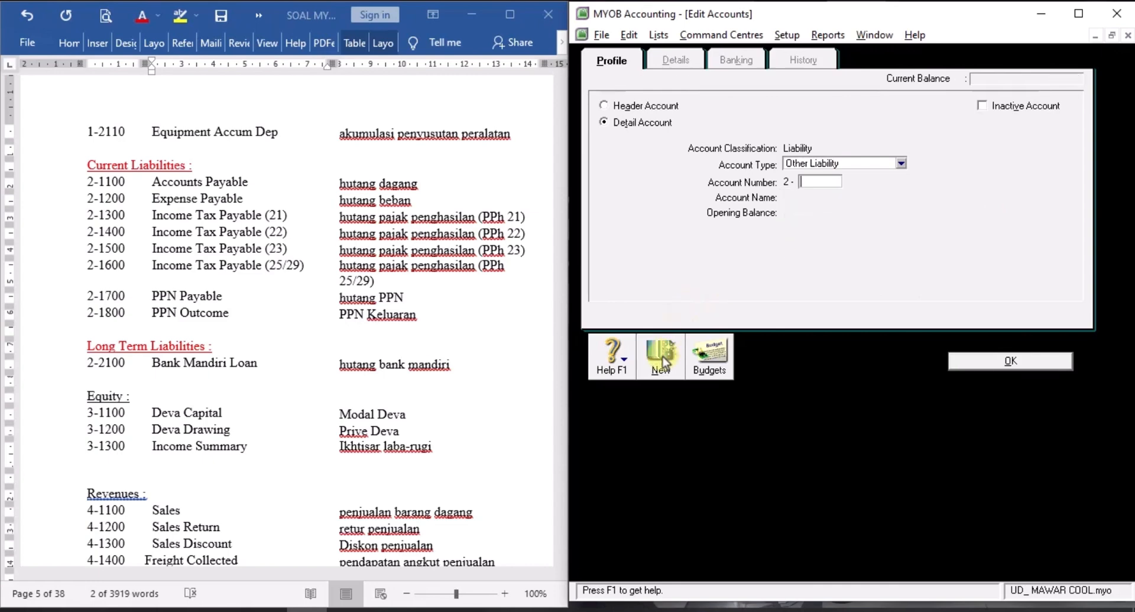
left_click(156, 322)
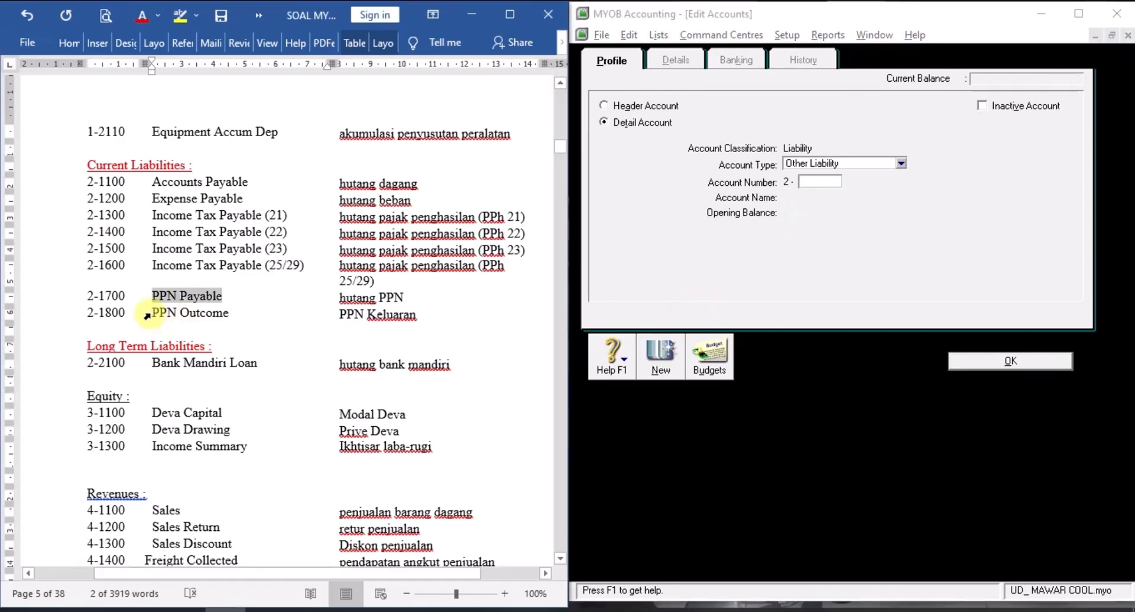
left_click(147, 315)
right_click(183, 314)
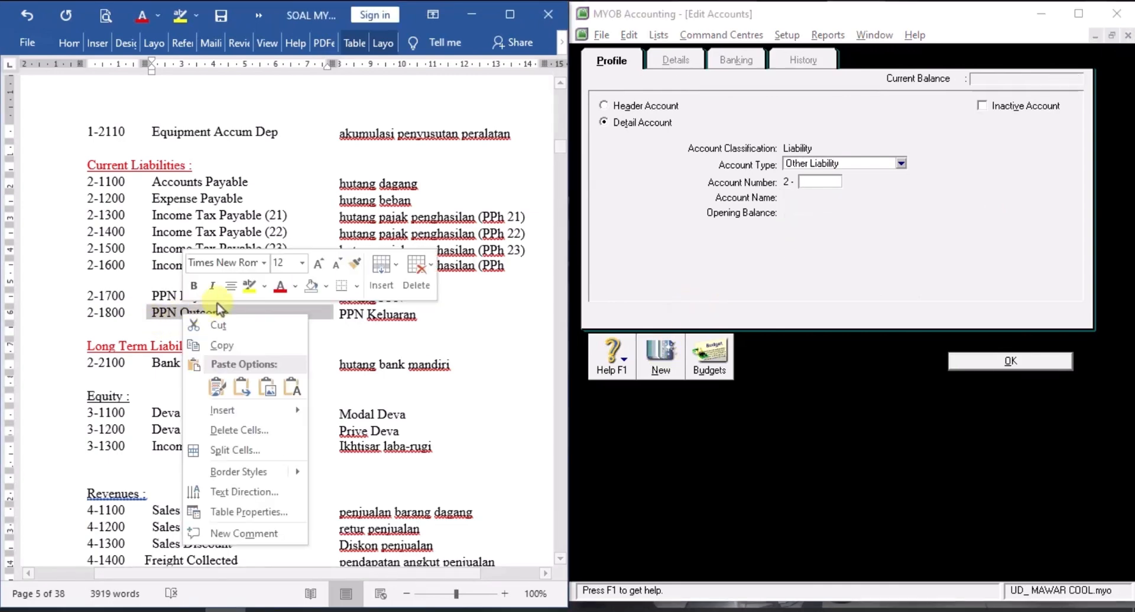
left_click(220, 346)
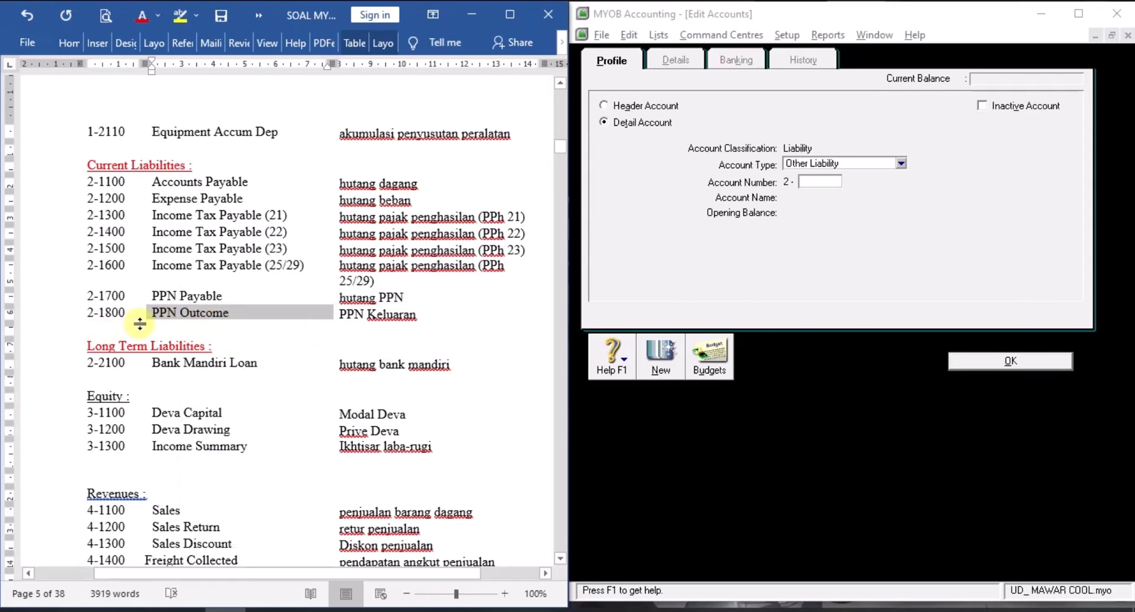
left_click(821, 181)
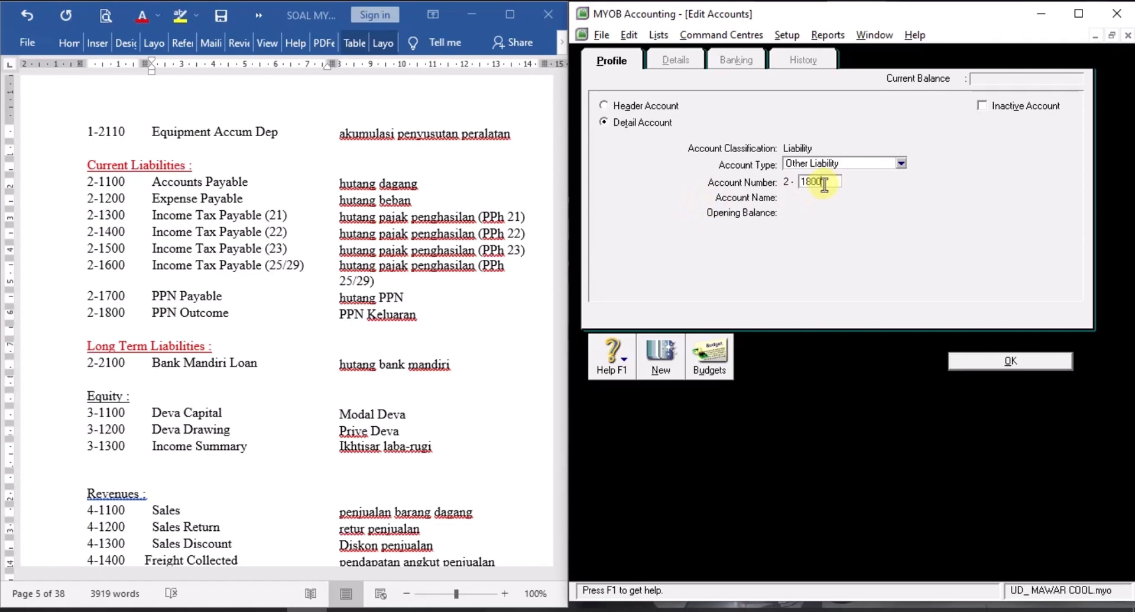
key("Tab")
right_click(823, 198)
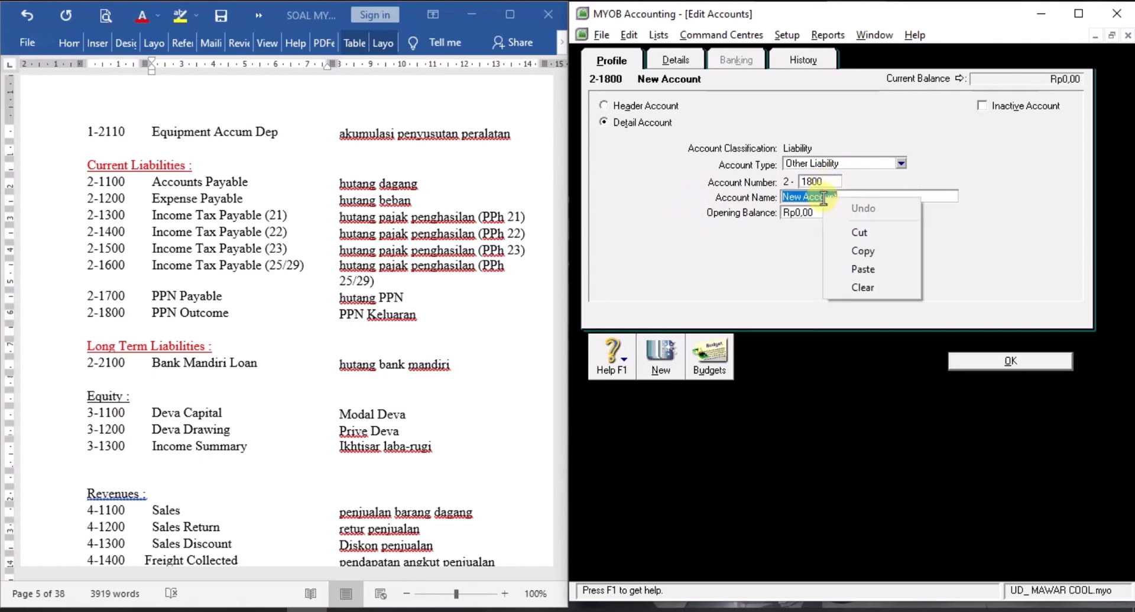
left_click(873, 269)
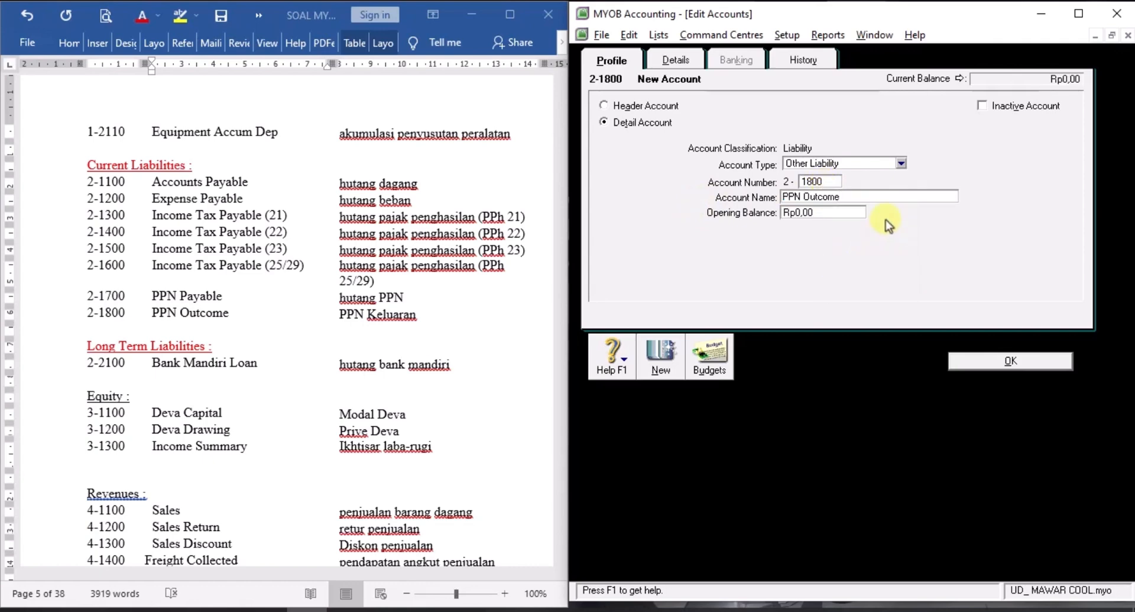
left_click(1017, 360)
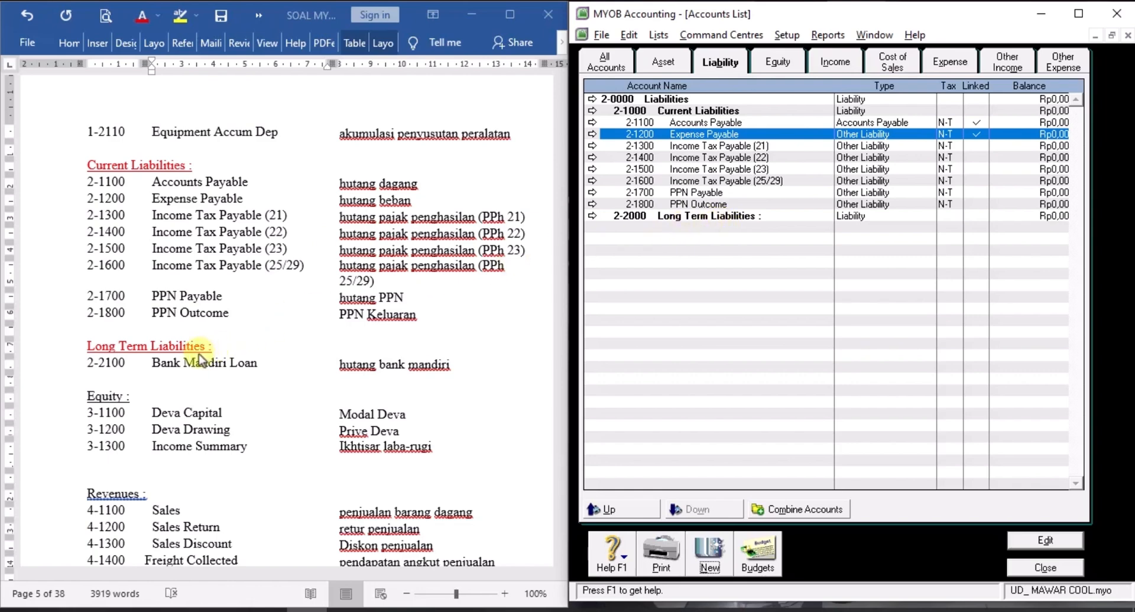
Add an Other Liability detail account numbered 2-2100, name it "Bank Mandiri Loan" with the name copied from the document, and save it.
scroll(201, 358, "down", 1)
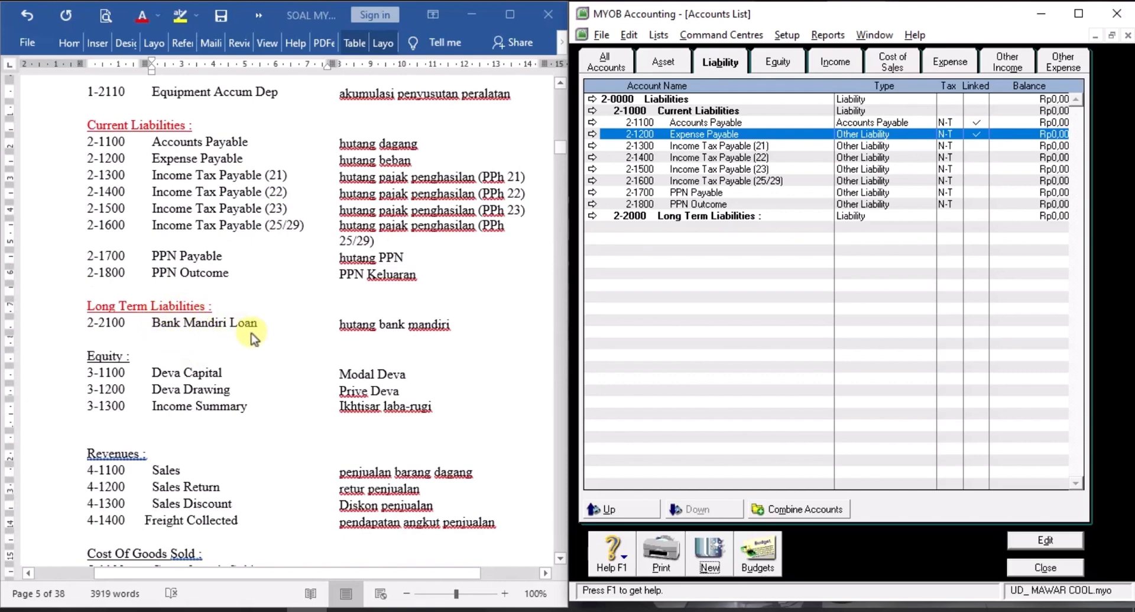
left_click(198, 326)
left_click(150, 324)
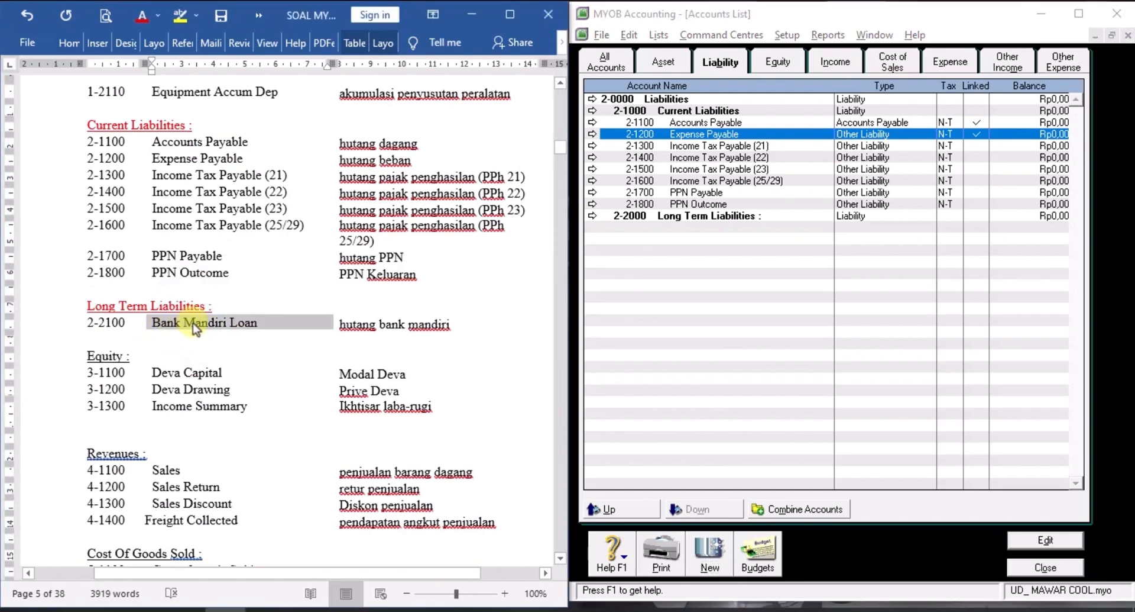
right_click(170, 328)
left_click(234, 355)
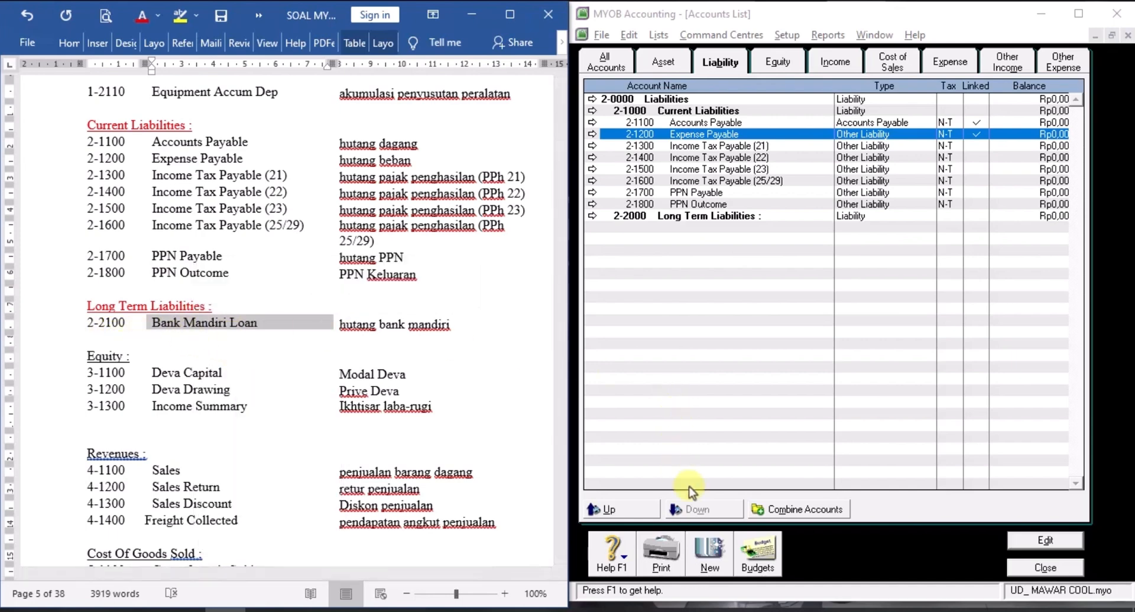
left_click(716, 551)
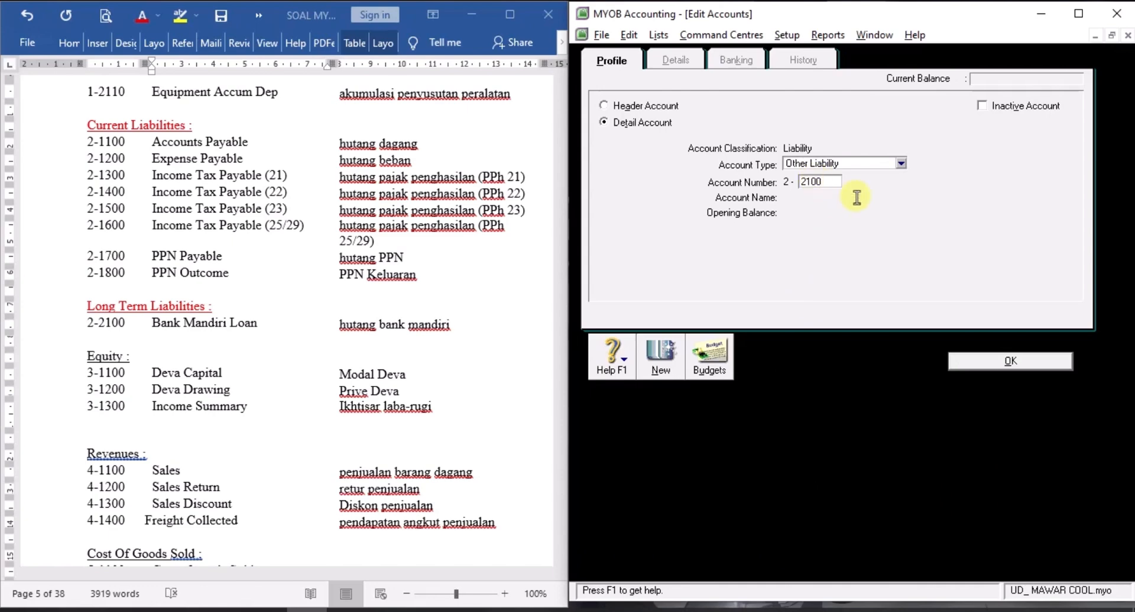
key("Tab")
right_click(798, 199)
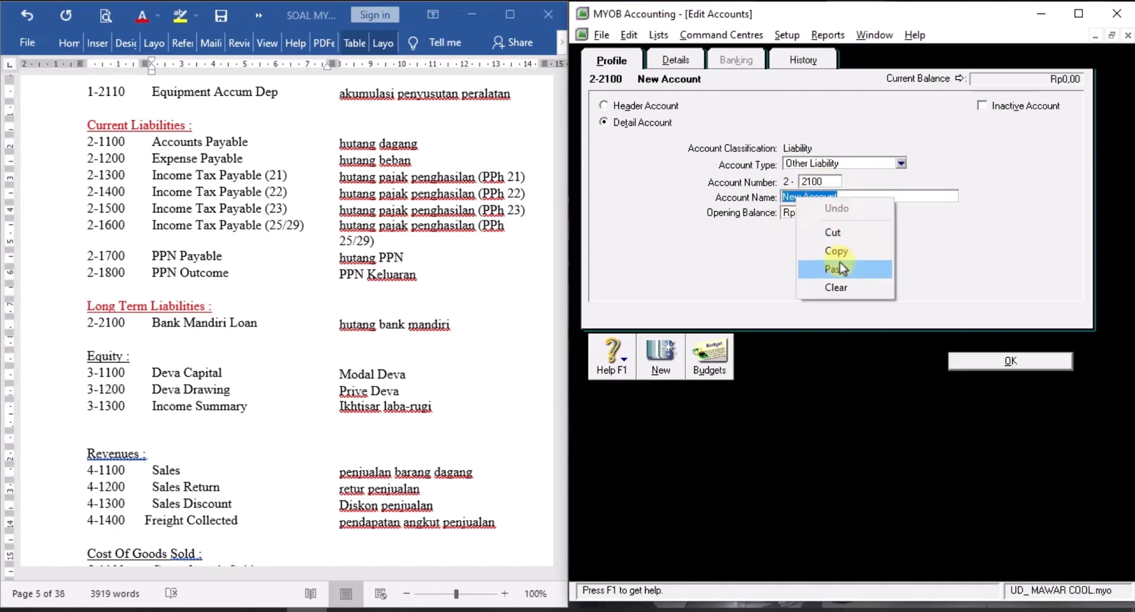
left_click(865, 260)
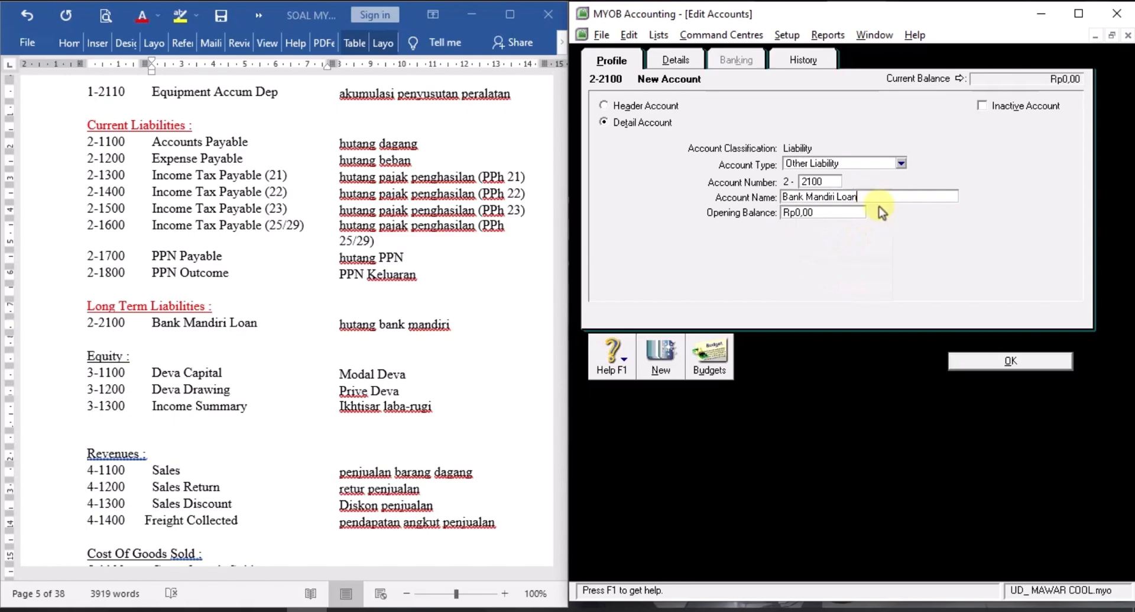
left_click(1023, 361)
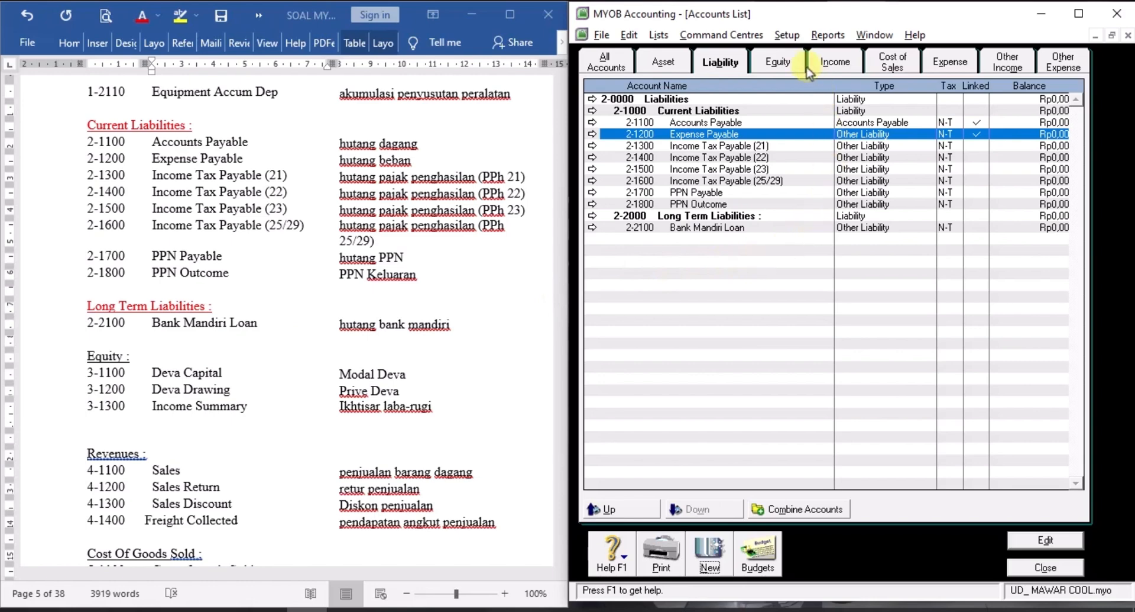
Add a new Equity detail account numbered 3-1100 and name it with the owner's capital account name copied from the document.
left_click(778, 62)
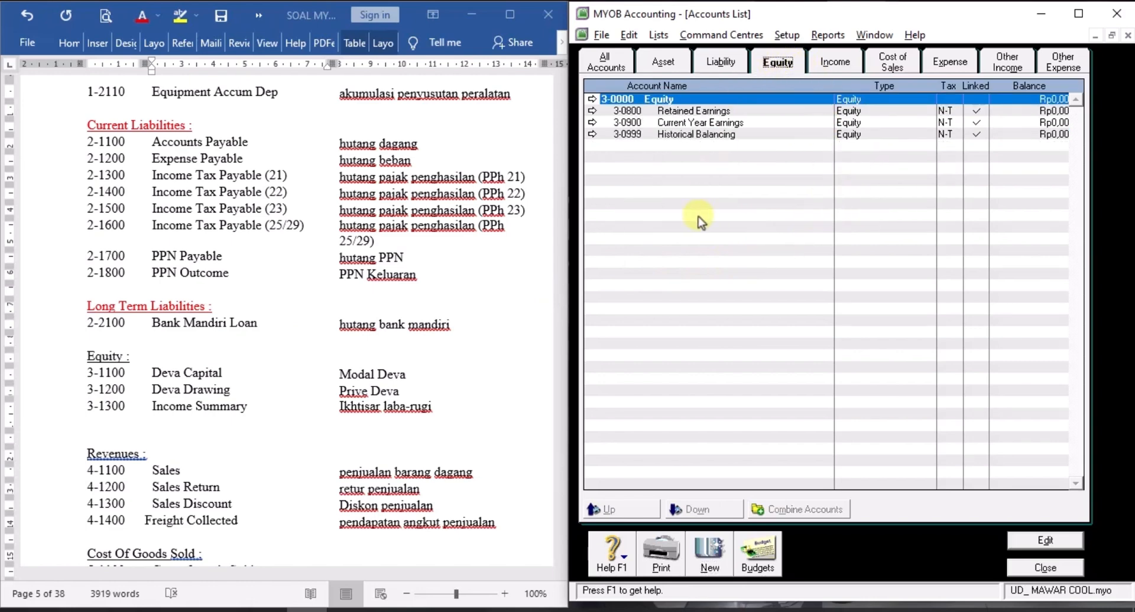
left_click(300, 326)
scroll(300, 325, "down", 2)
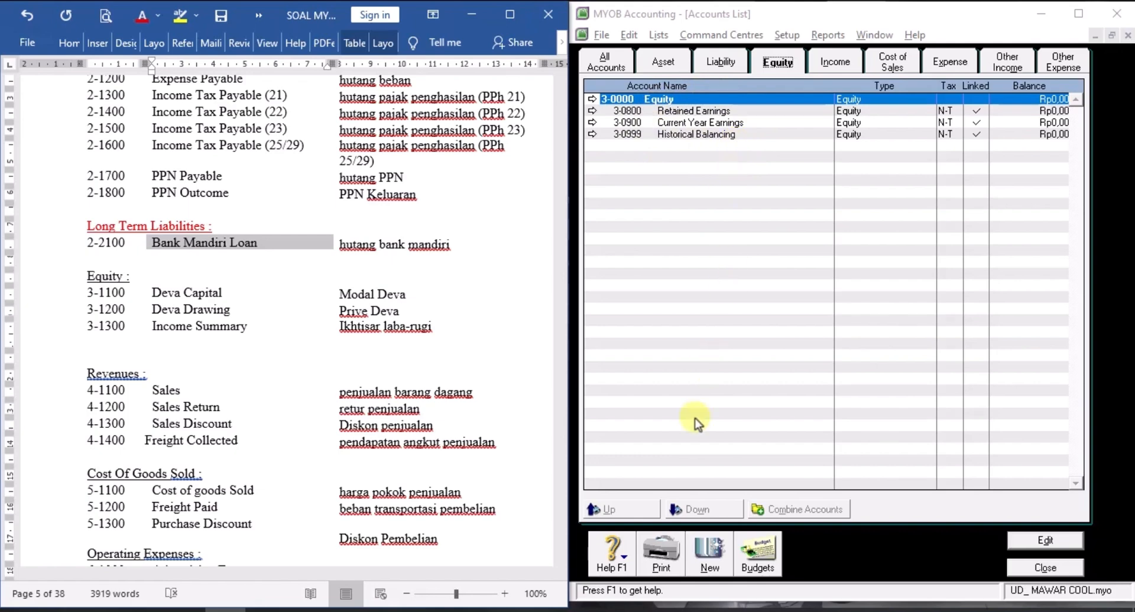
left_click(705, 559)
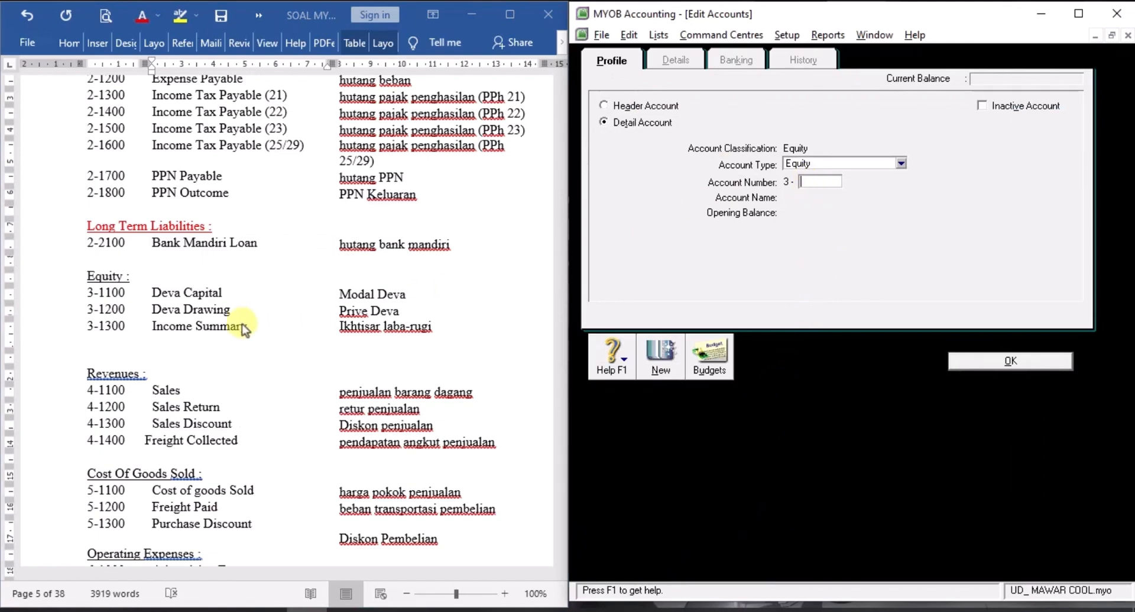
left_click(195, 292)
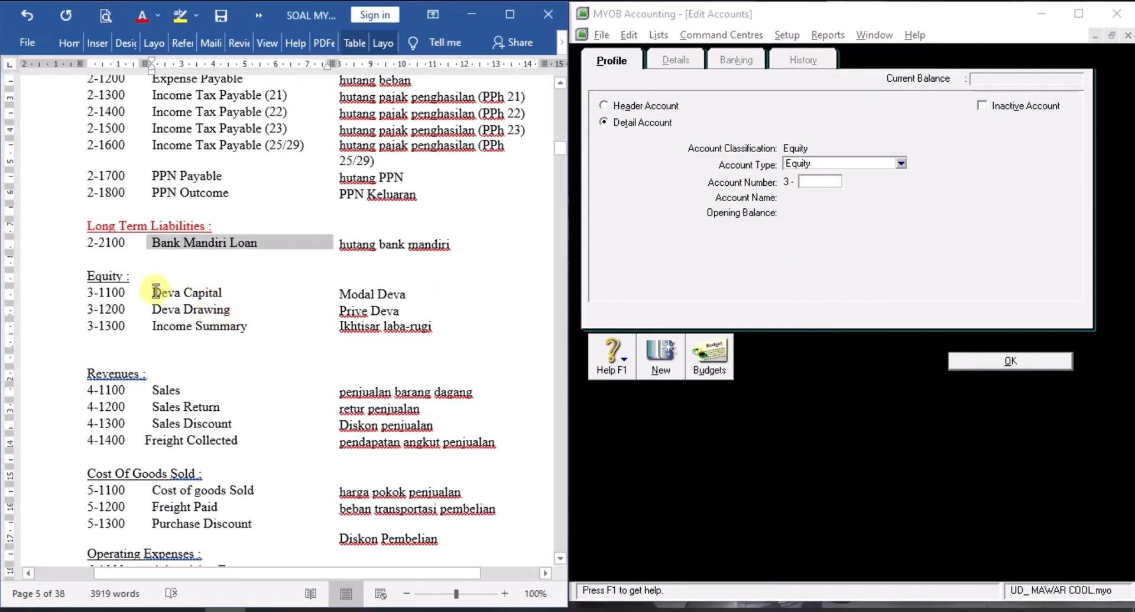
left_click_drag(156, 292, 223, 293)
right_click(224, 294)
left_click(239, 320)
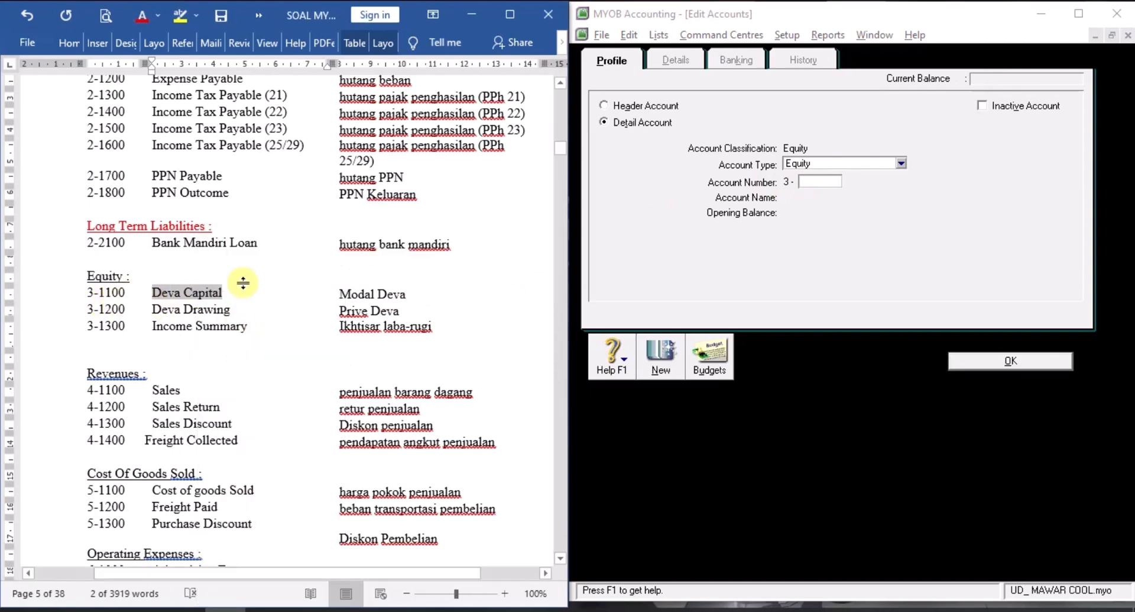
left_click(819, 181)
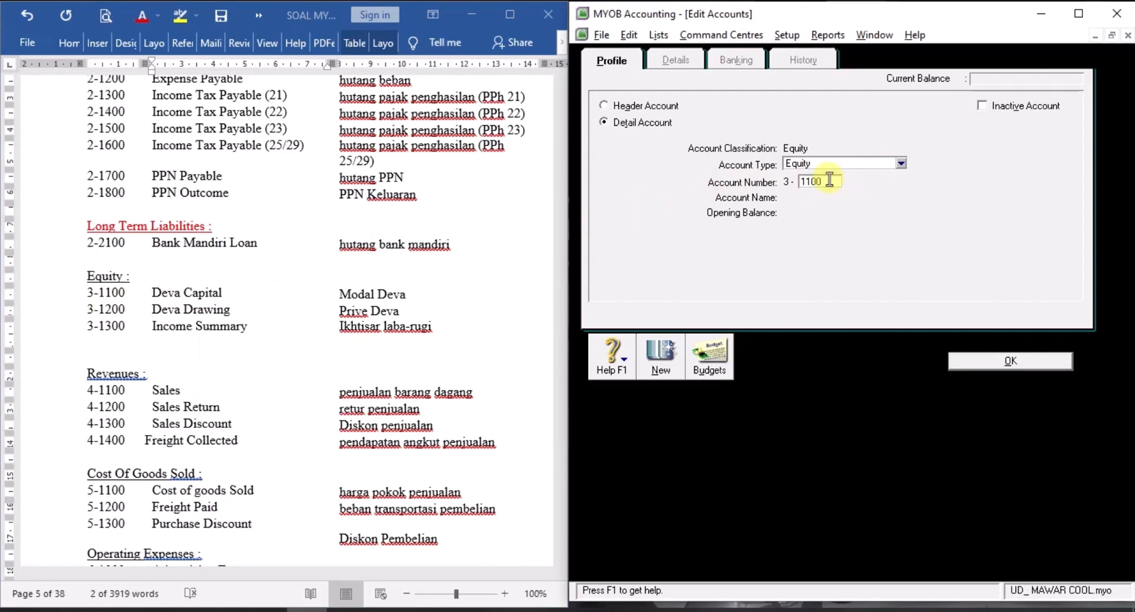
key("Tab")
right_click(803, 199)
left_click(822, 264)
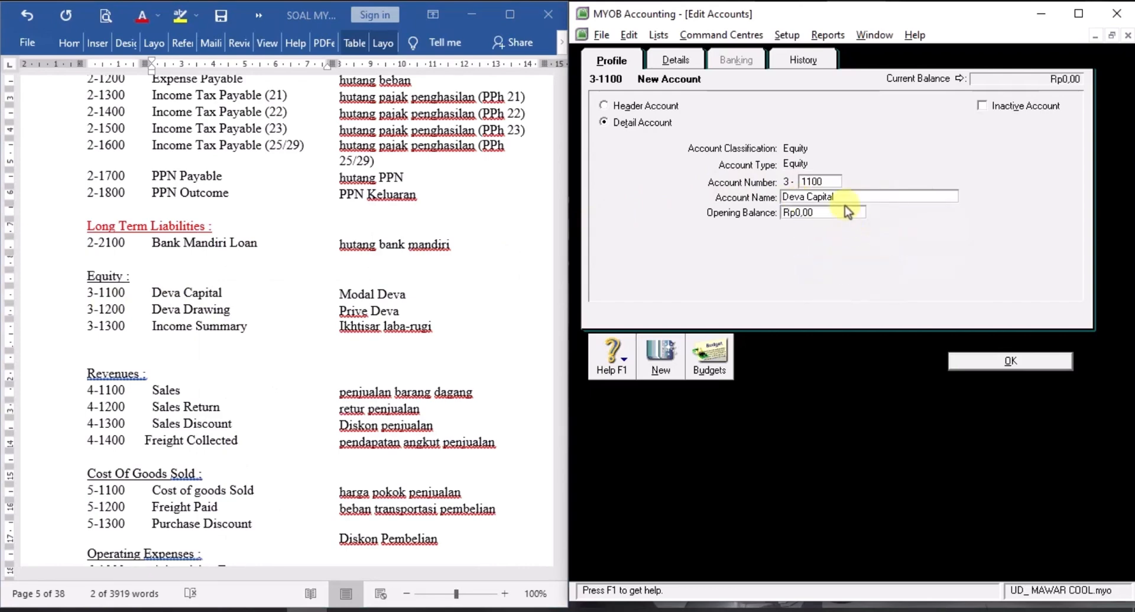
Add a new Equity detail account numbered 3-1200 and name it with the owner's drawing account name copied from the document.
left_click(663, 362)
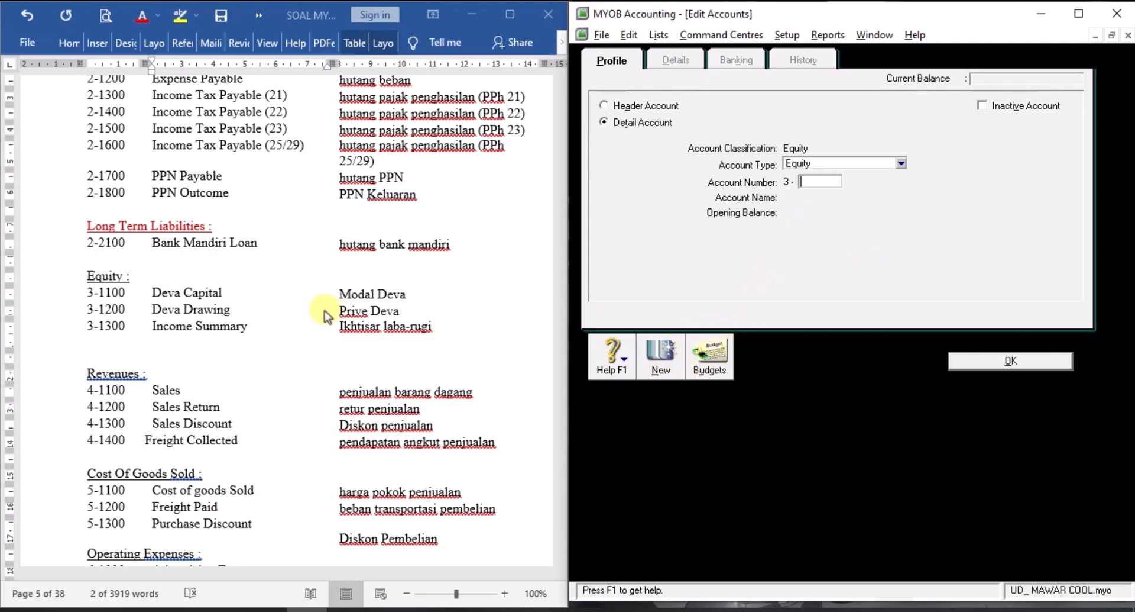
triple_click(167, 299)
left_click_drag(166, 312, 241, 307)
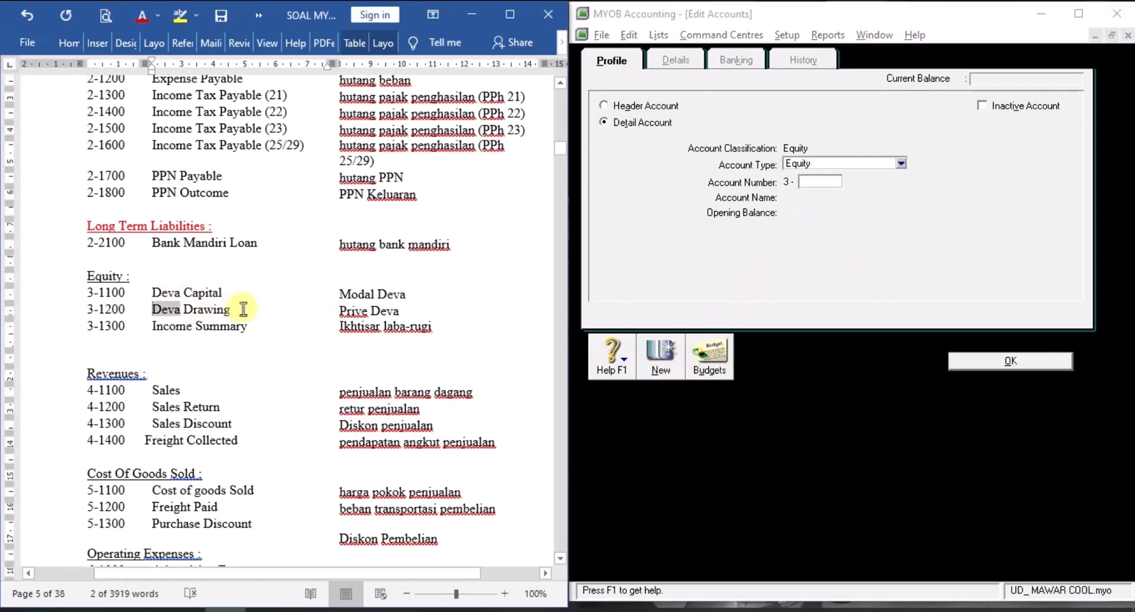
right_click(261, 308)
left_click(263, 322)
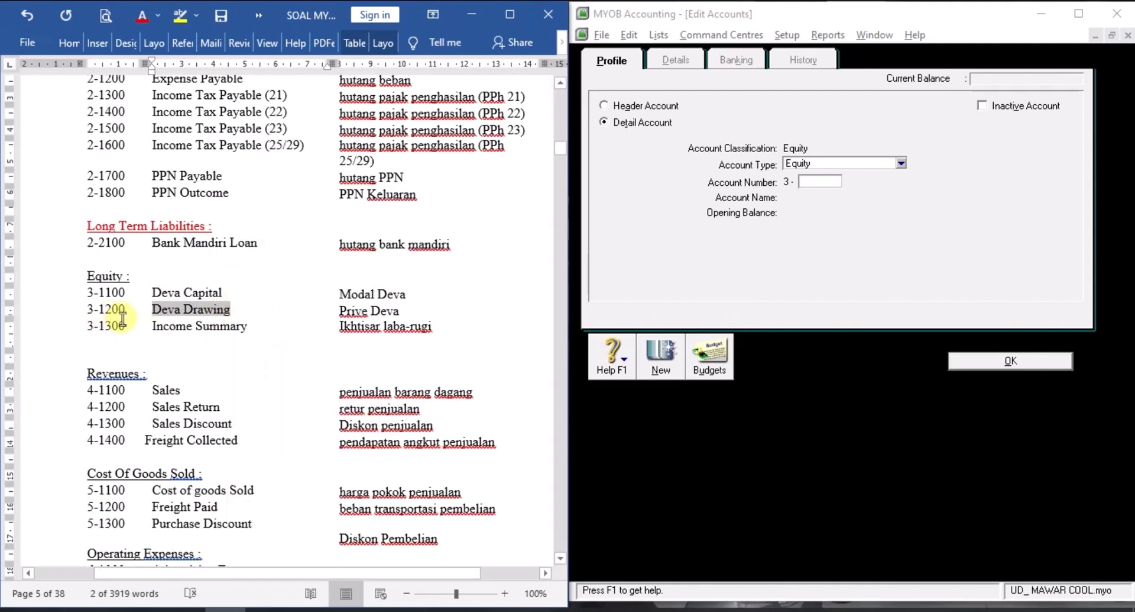
left_click(817, 180)
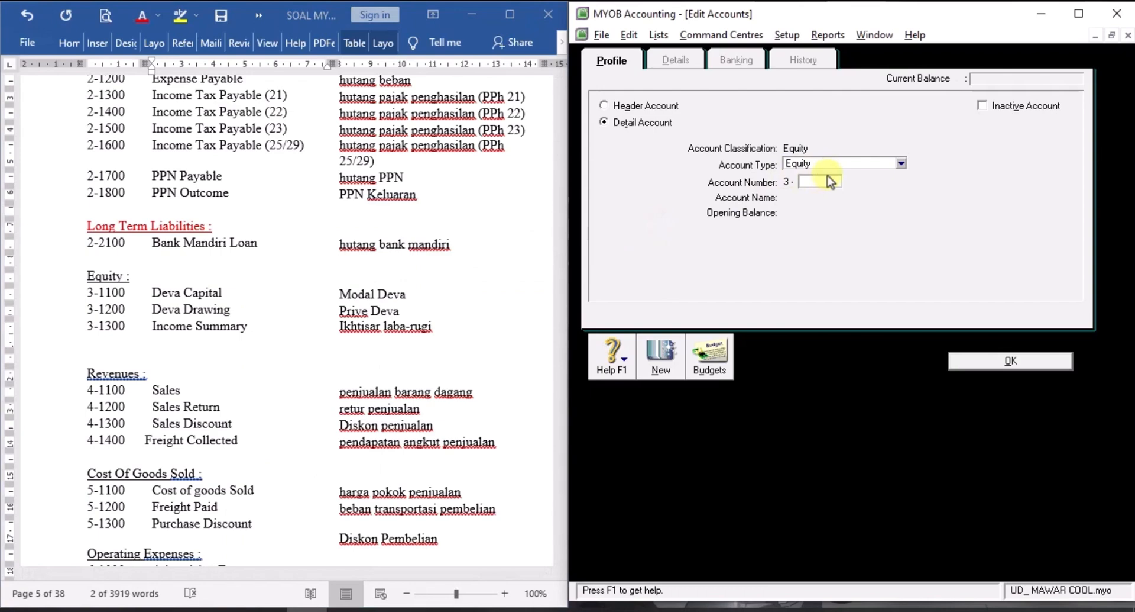
type("1200")
key("Tab")
right_click(828, 196)
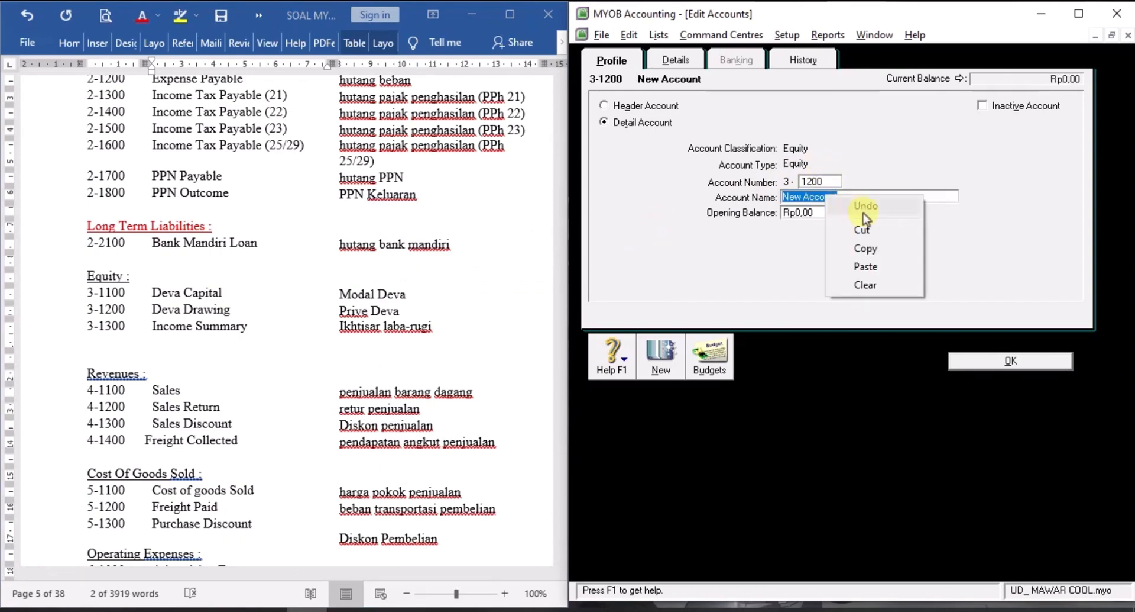
left_click(865, 266)
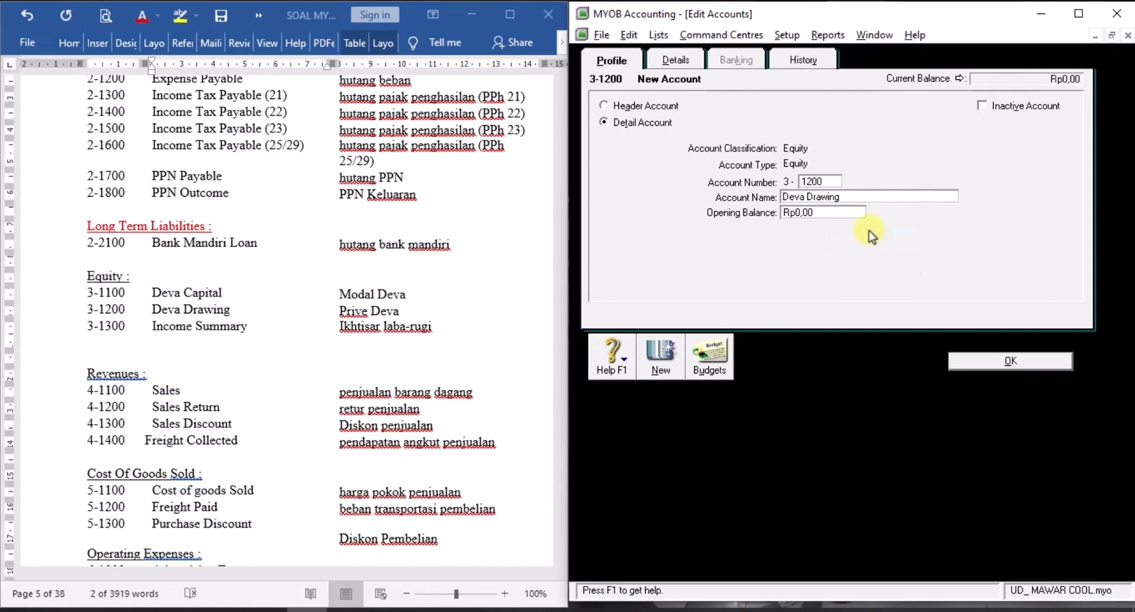
Add an Equity detail account numbered 3-1300, name it "Income Summary" with the name copied from the document, and save it.
left_click(661, 355)
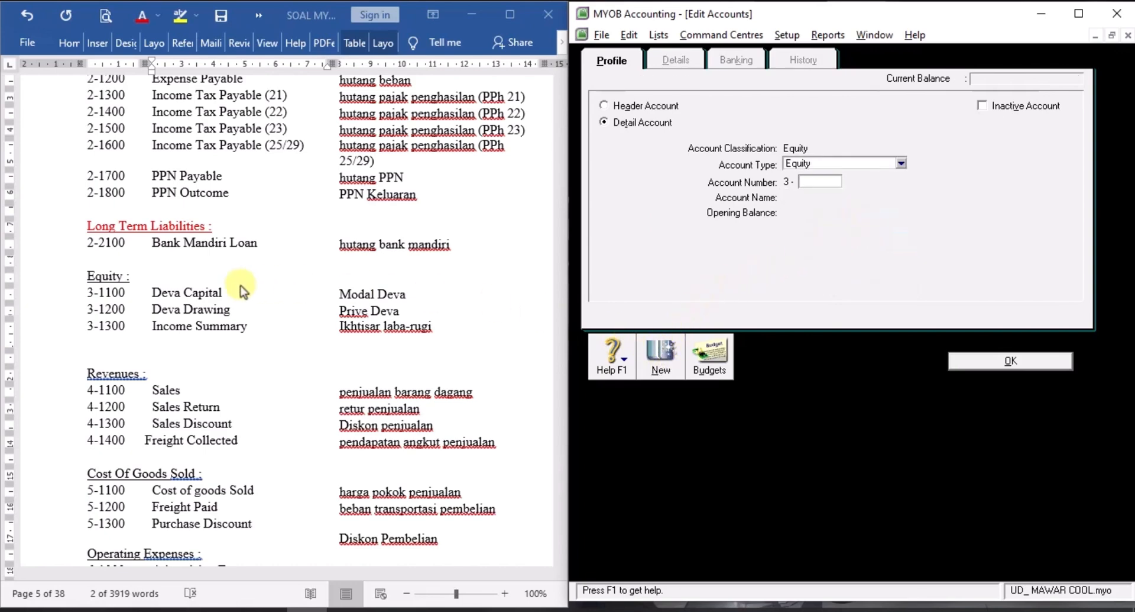
key("alt+Tab")
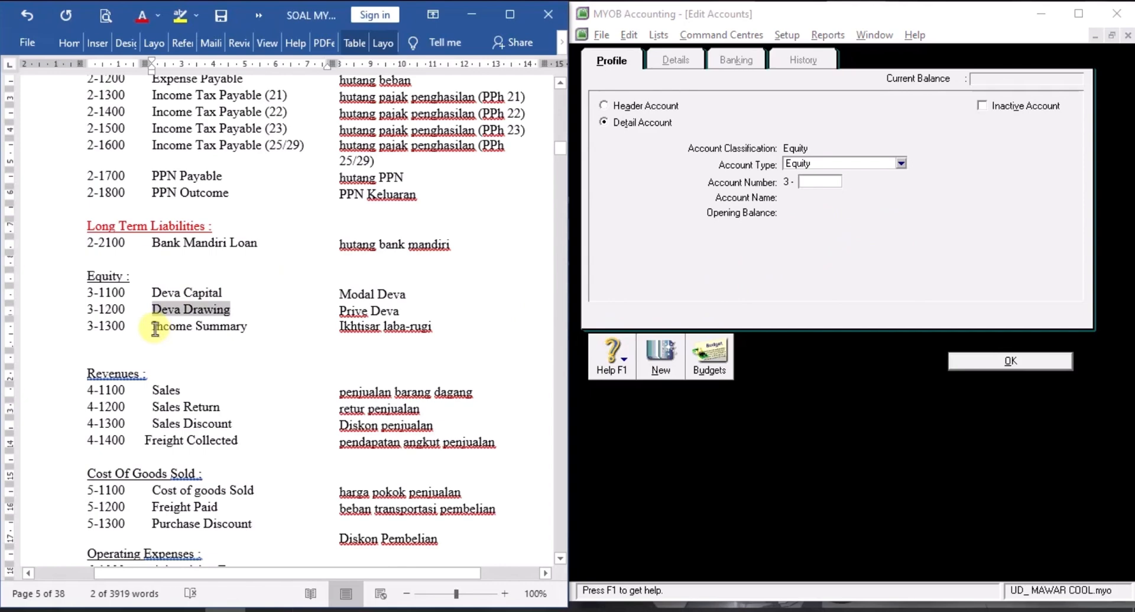
left_click_drag(155, 328, 250, 326)
right_click(243, 329)
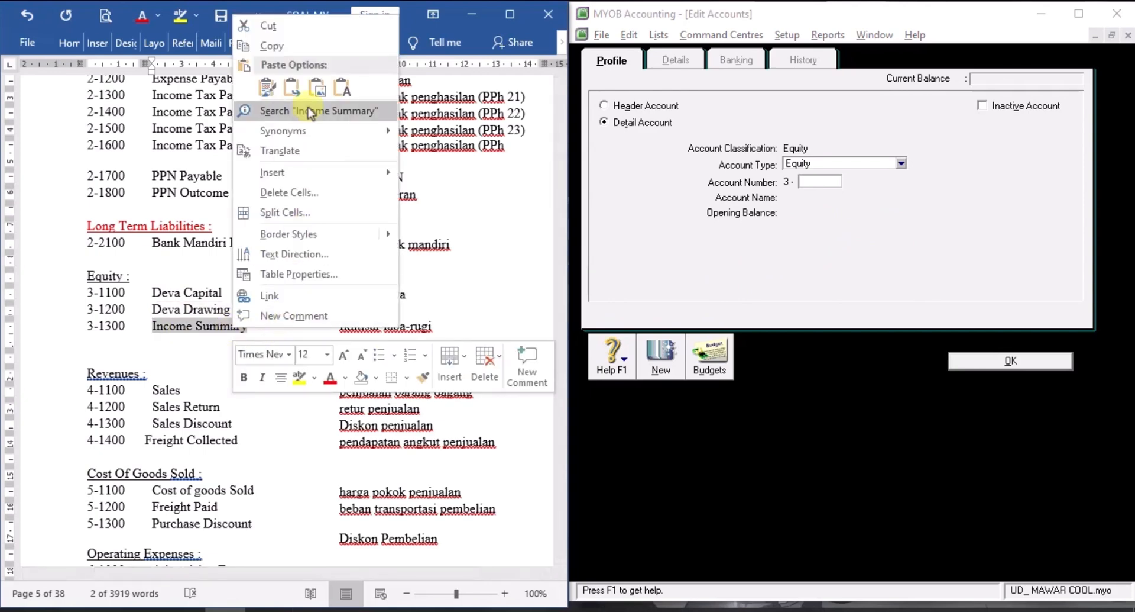
left_click(271, 45)
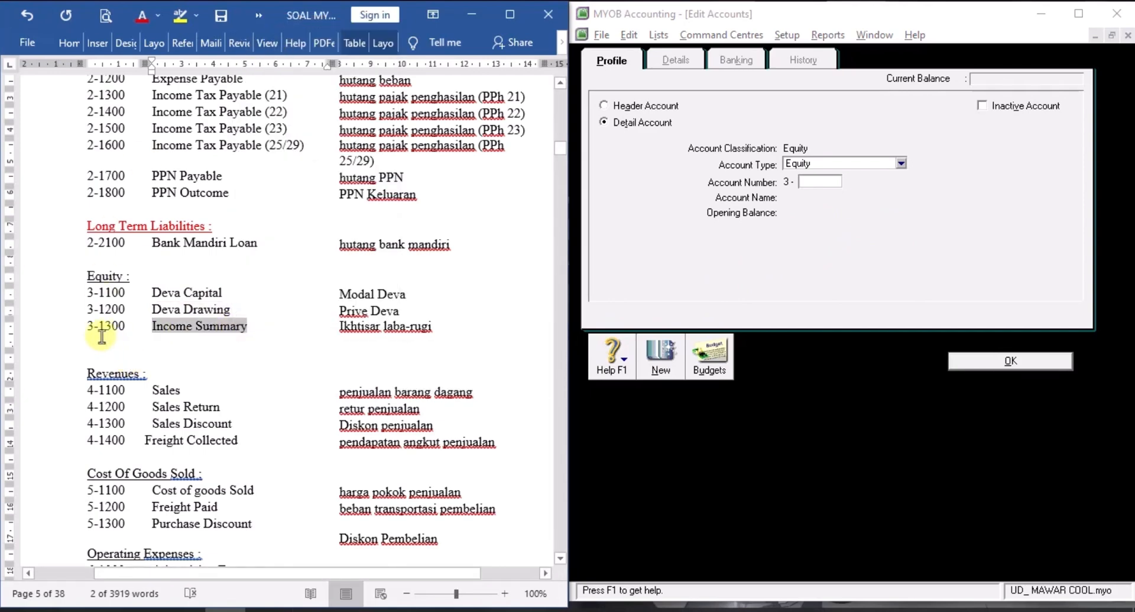
left_click(819, 181)
type("1300")
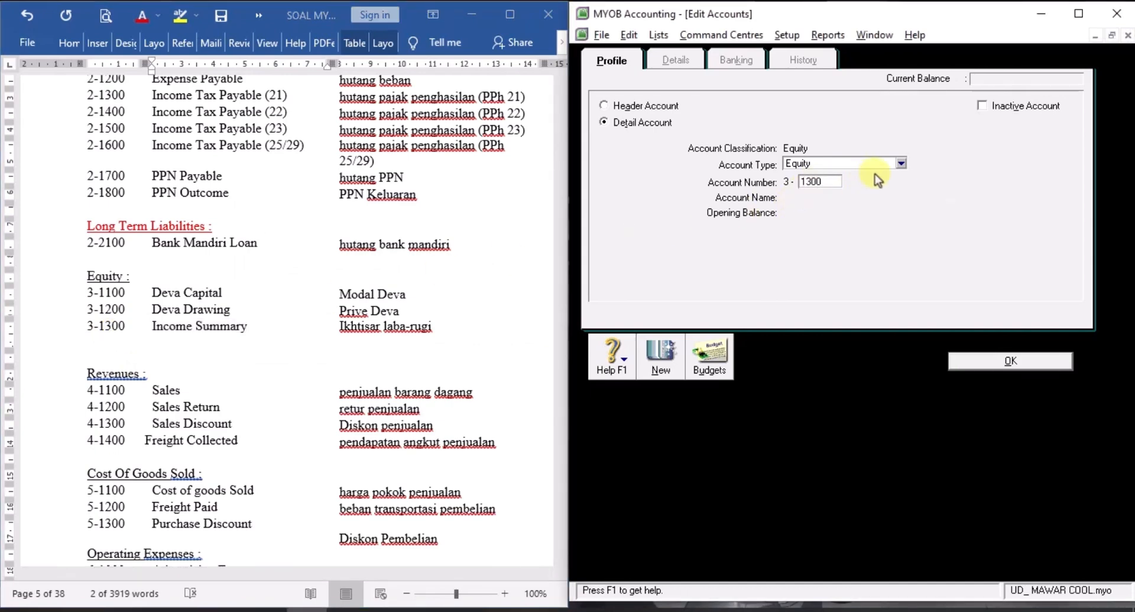
key("Tab")
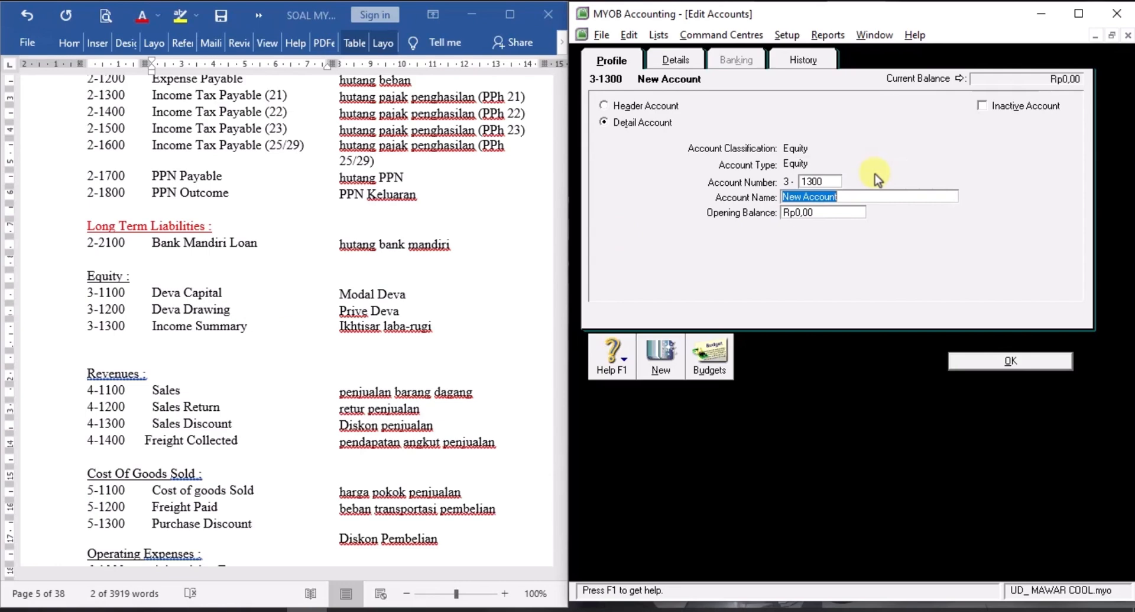
right_click(833, 201)
left_click(885, 273)
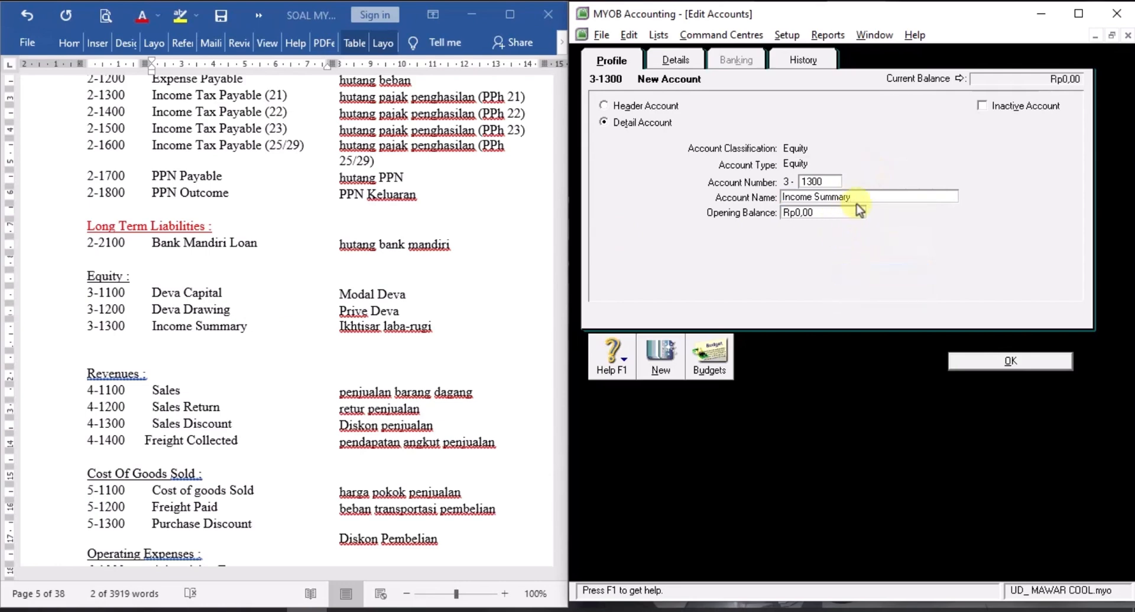
left_click(1007, 357)
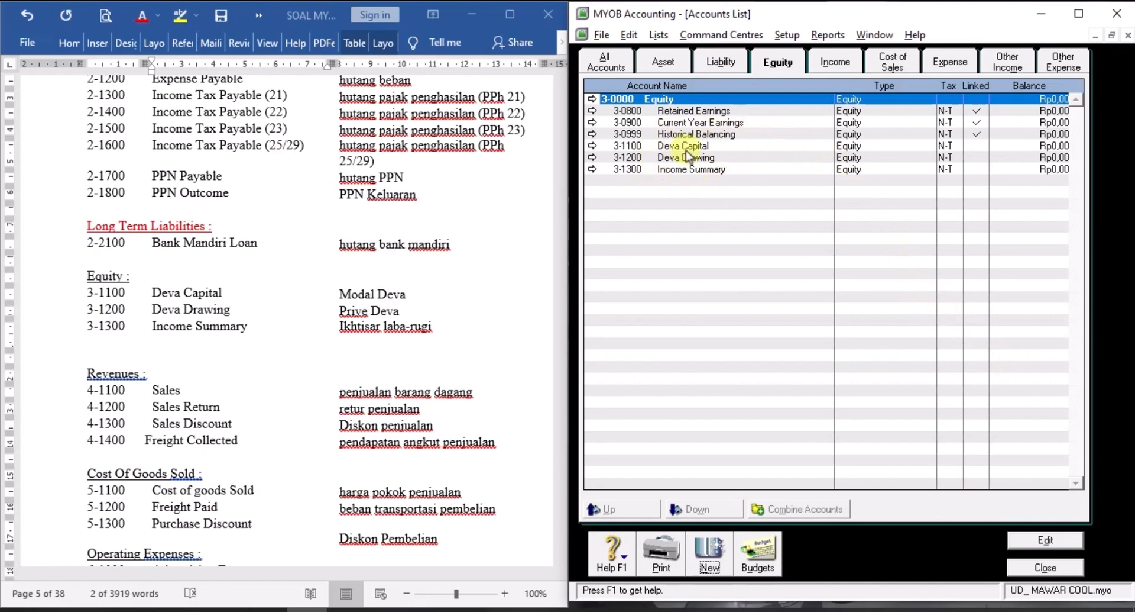
Show the Income accounts and copy the account name "Sales" from the Revenues section of the document.
triple_click(279, 325)
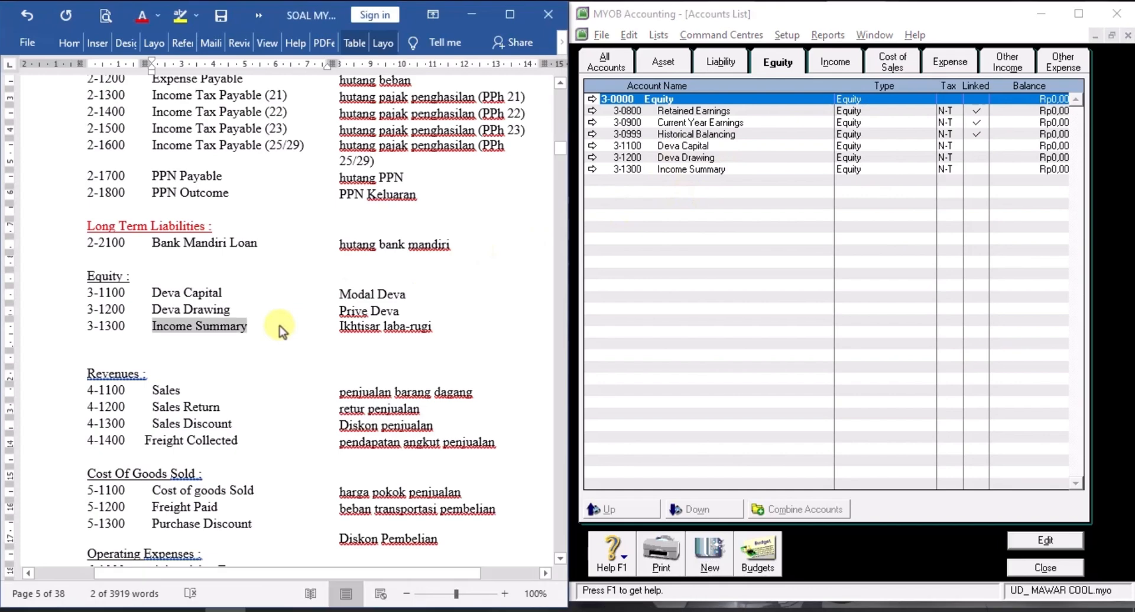
middle_click(279, 325)
scroll(279, 324, "down", 1)
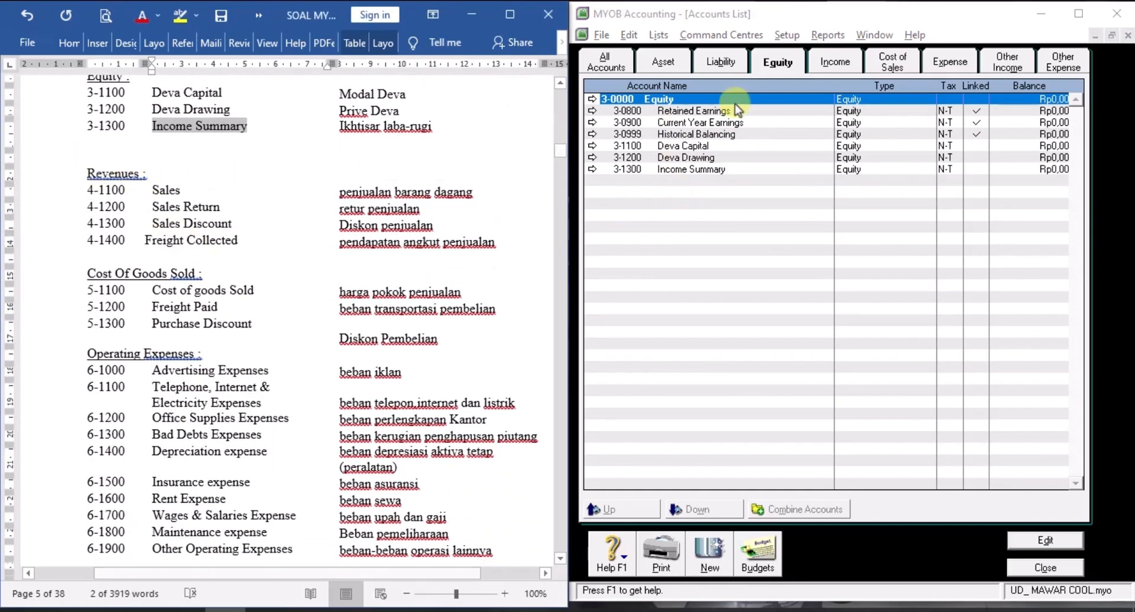
left_click(835, 63)
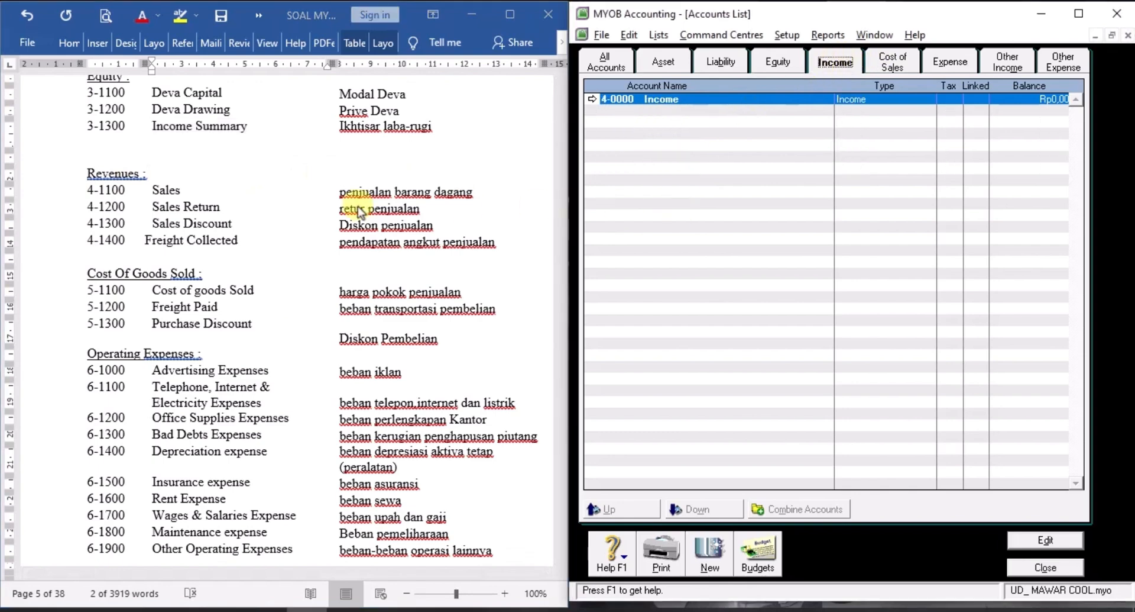
left_click(159, 190)
double_click(180, 191)
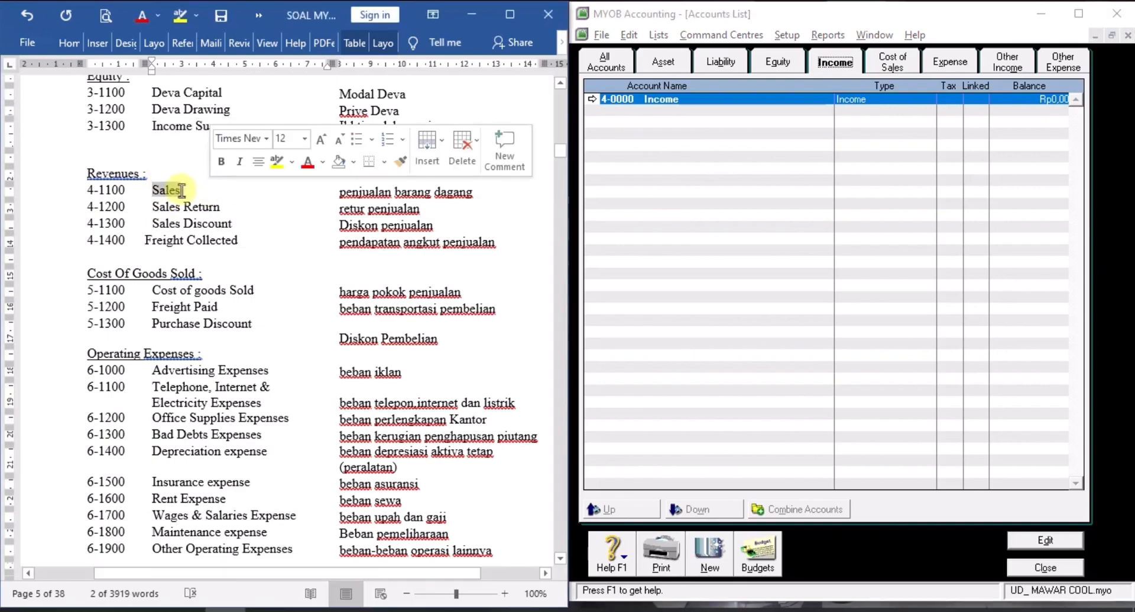
right_click(180, 190)
left_click(213, 215)
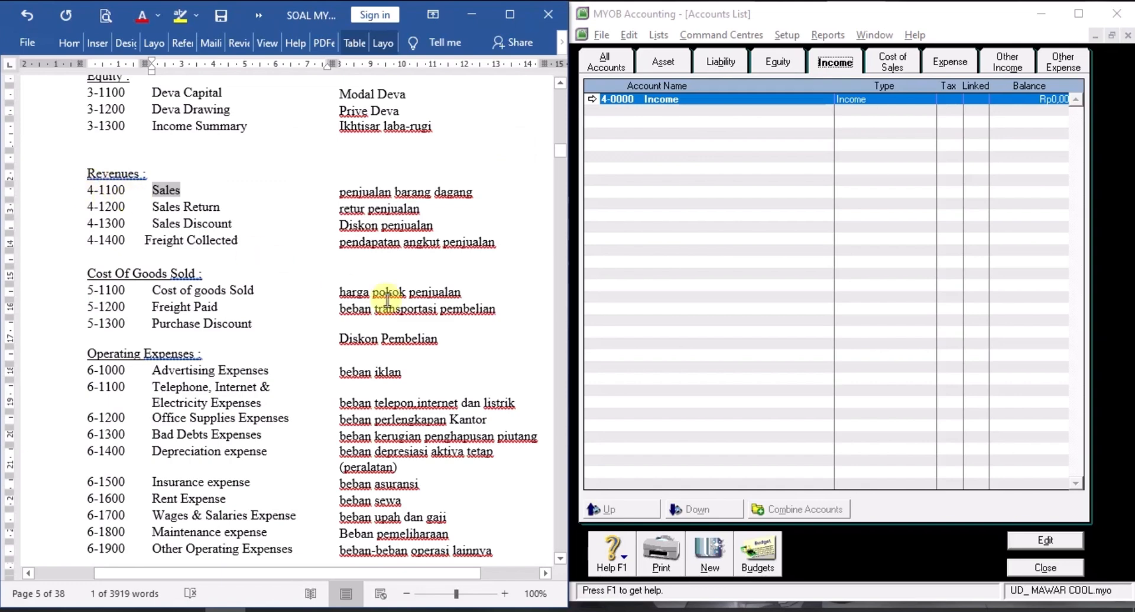
Add a new Income detail account numbered 4-1100 and name it "Sales" with the copied name.
left_click(716, 559)
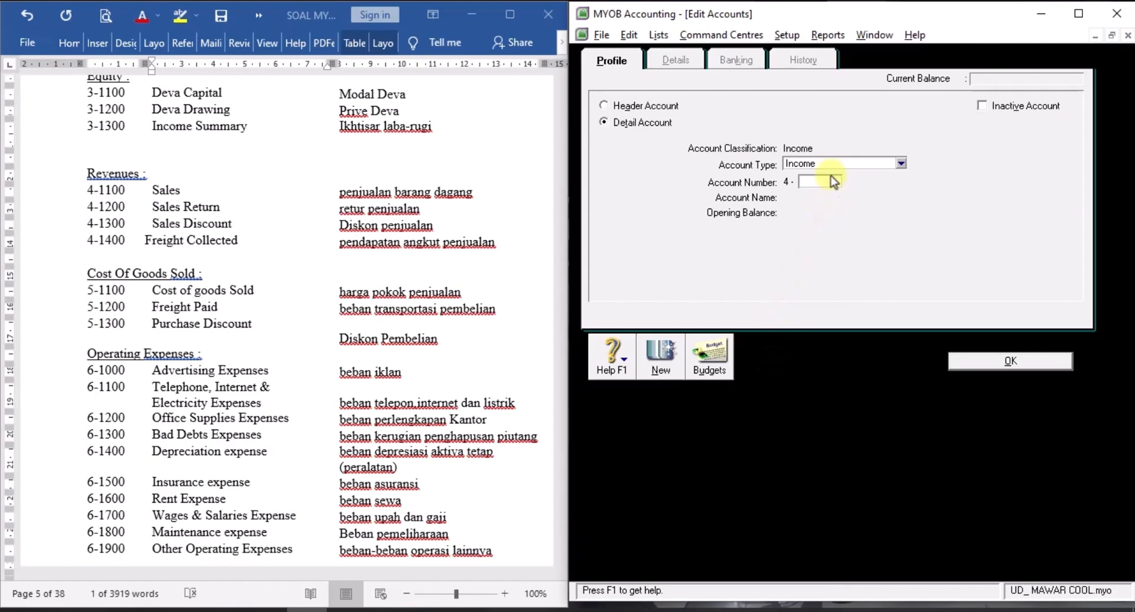
left_click(821, 180)
key("Tab")
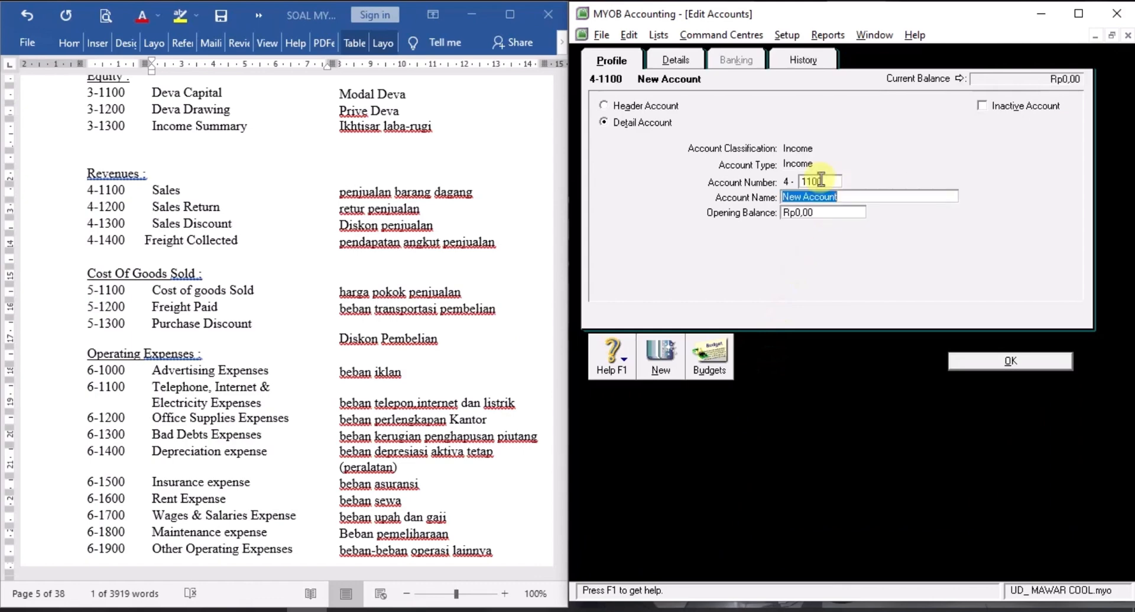
right_click(827, 201)
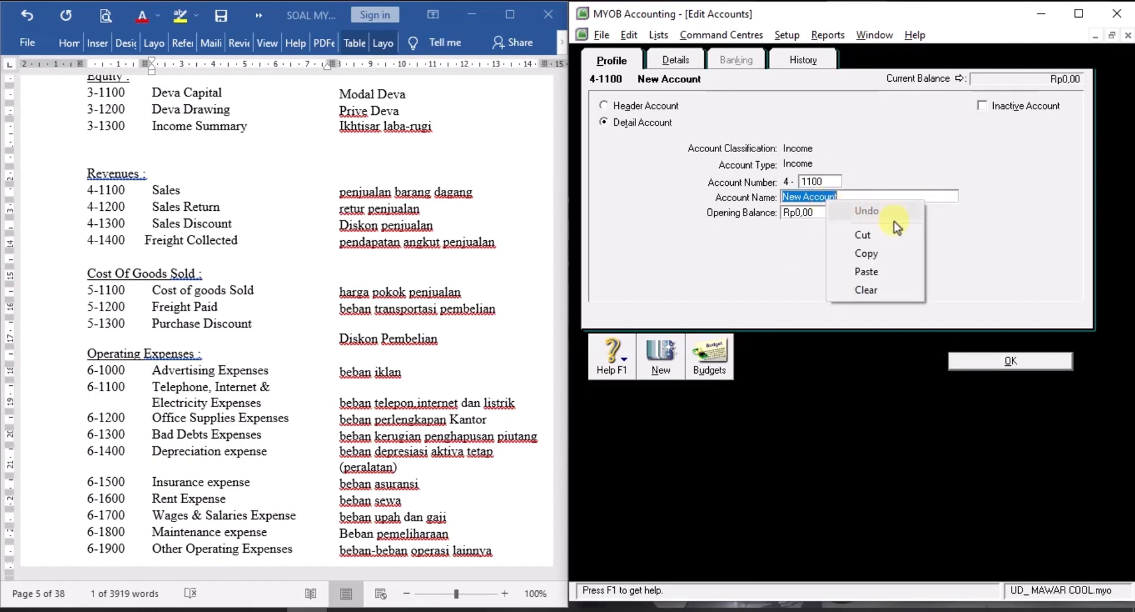
left_click(888, 273)
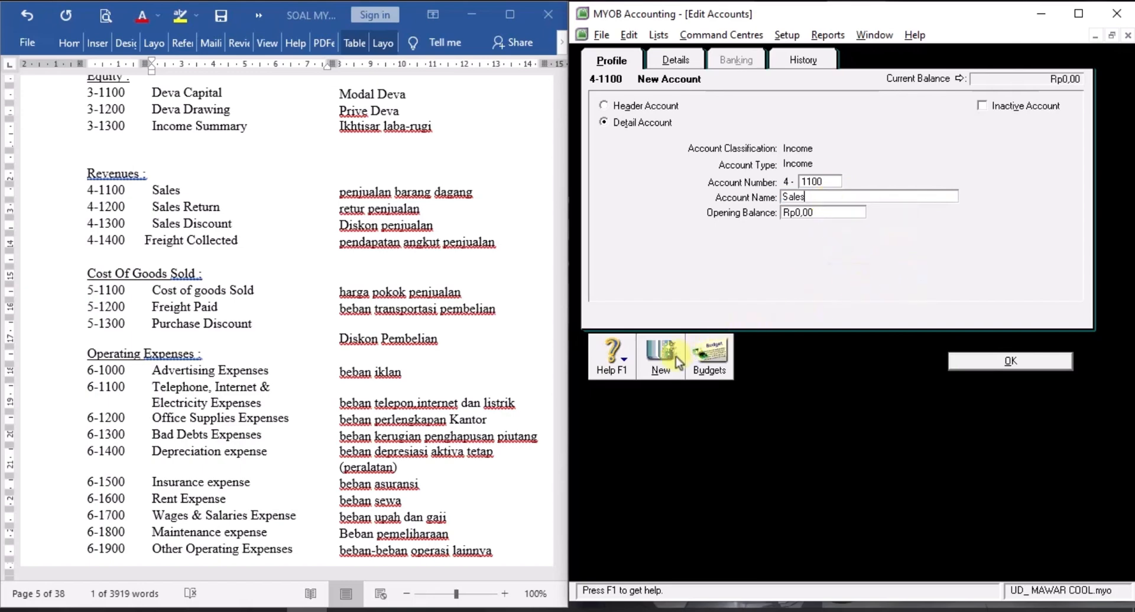
Add a new Income detail account numbered 4-1200 and name it "Sales Return" with the name copied from the document.
left_click(660, 355)
double_click(165, 190)
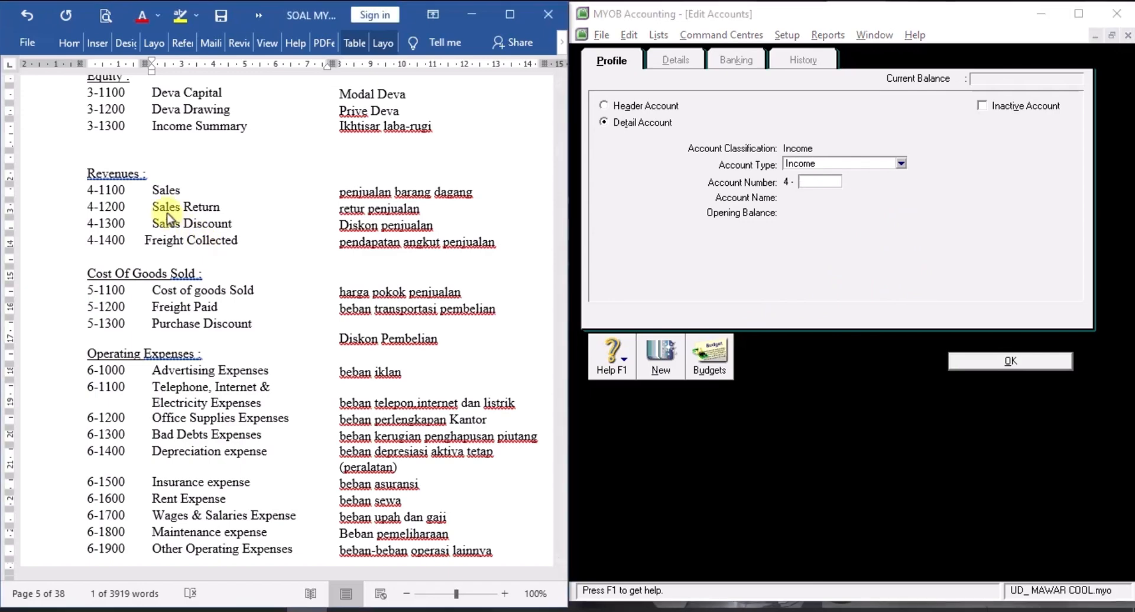
left_click(147, 208)
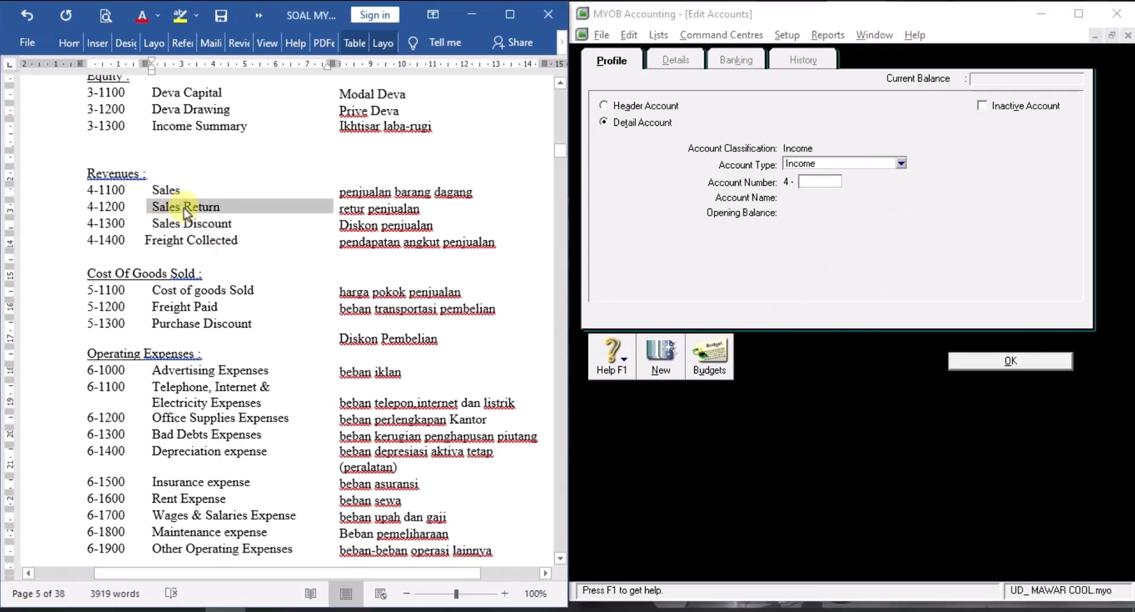
right_click(192, 208)
left_click(228, 233)
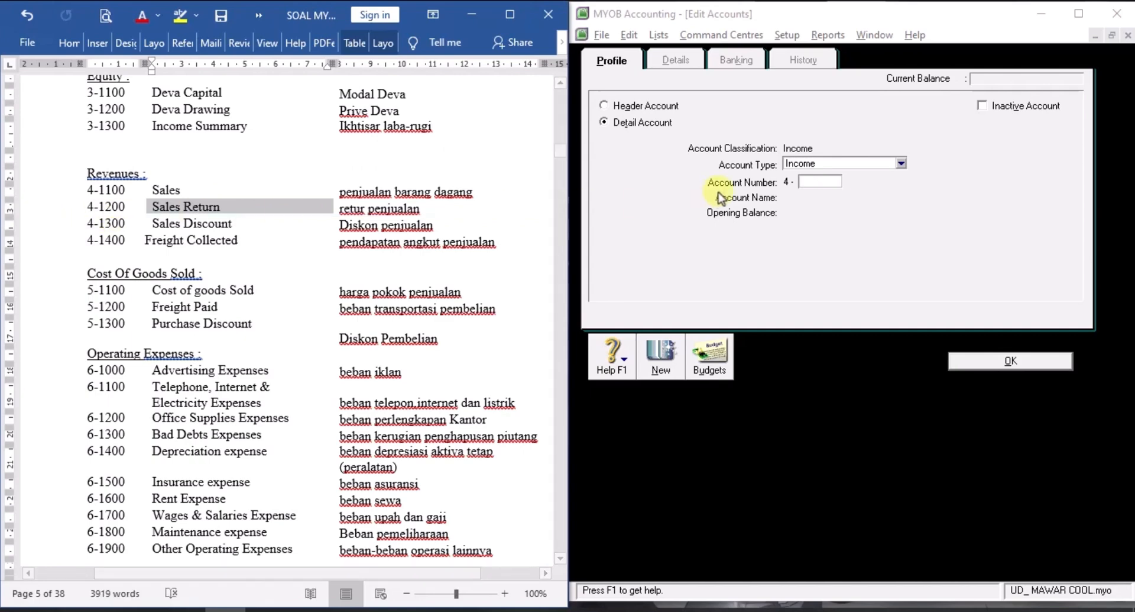
left_click(831, 182)
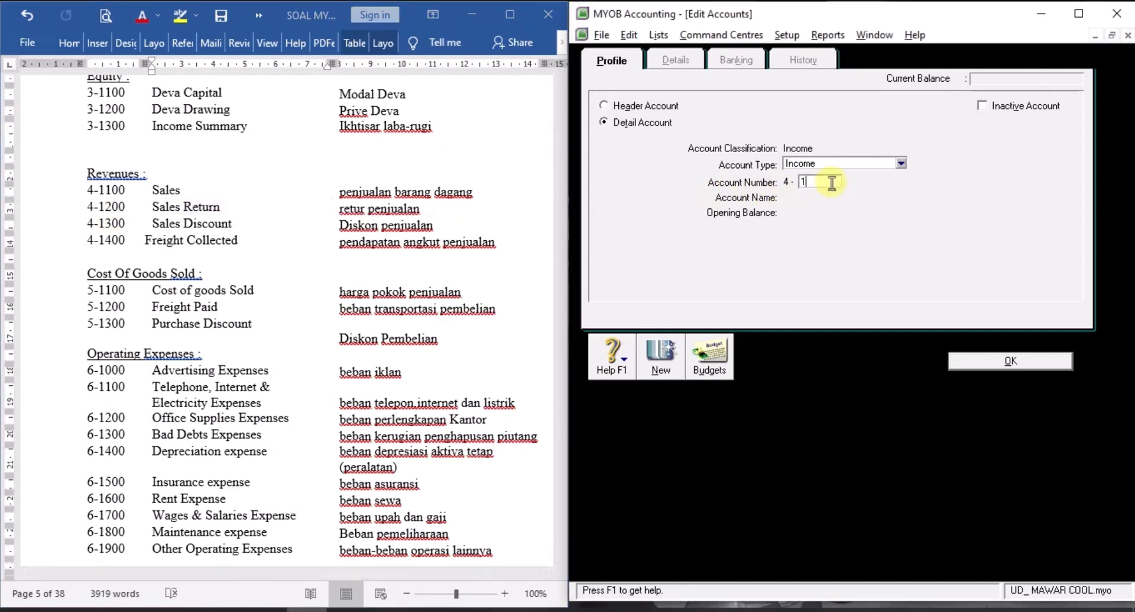
key("Tab")
right_click(788, 197)
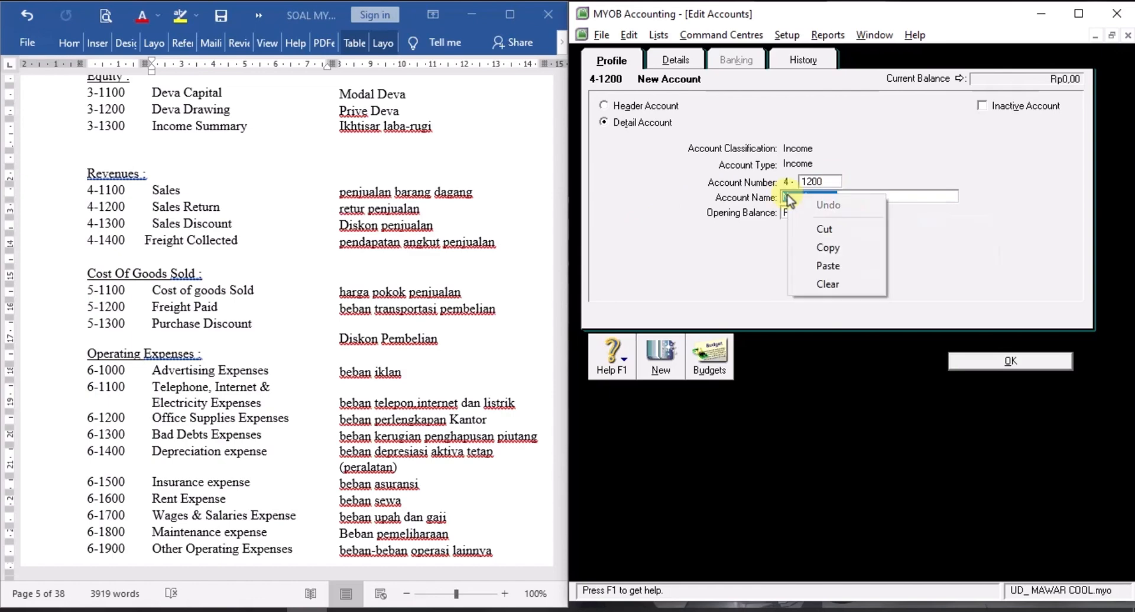
left_click(836, 270)
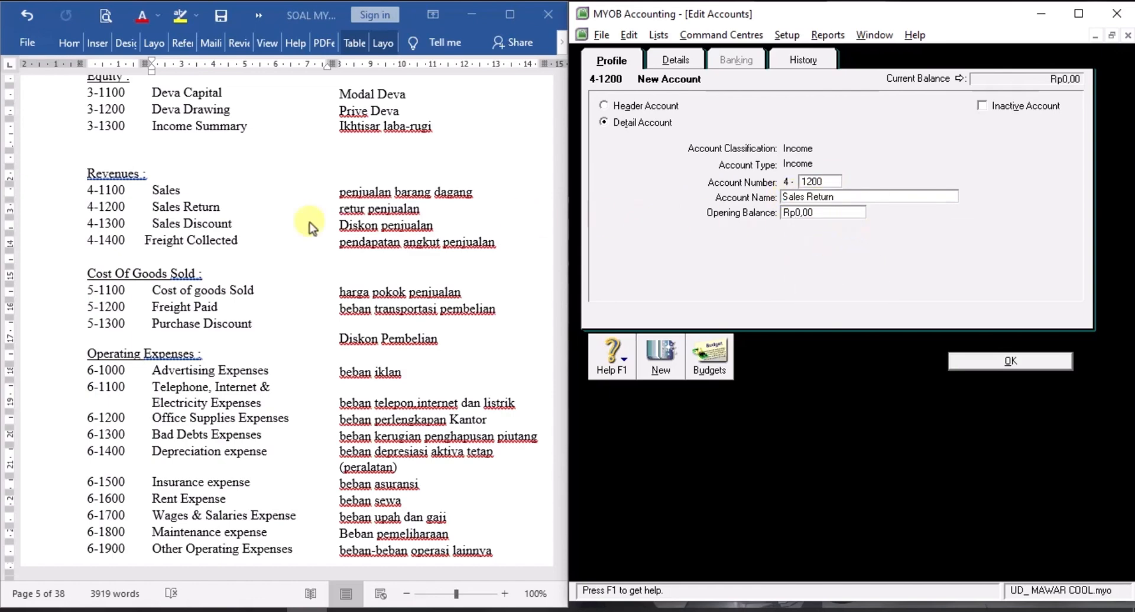
Add a new Income detail account numbered 4-1300 and name it "Sales Discount" with the name copied from the document.
left_click(164, 225)
left_click_drag(153, 225, 232, 224)
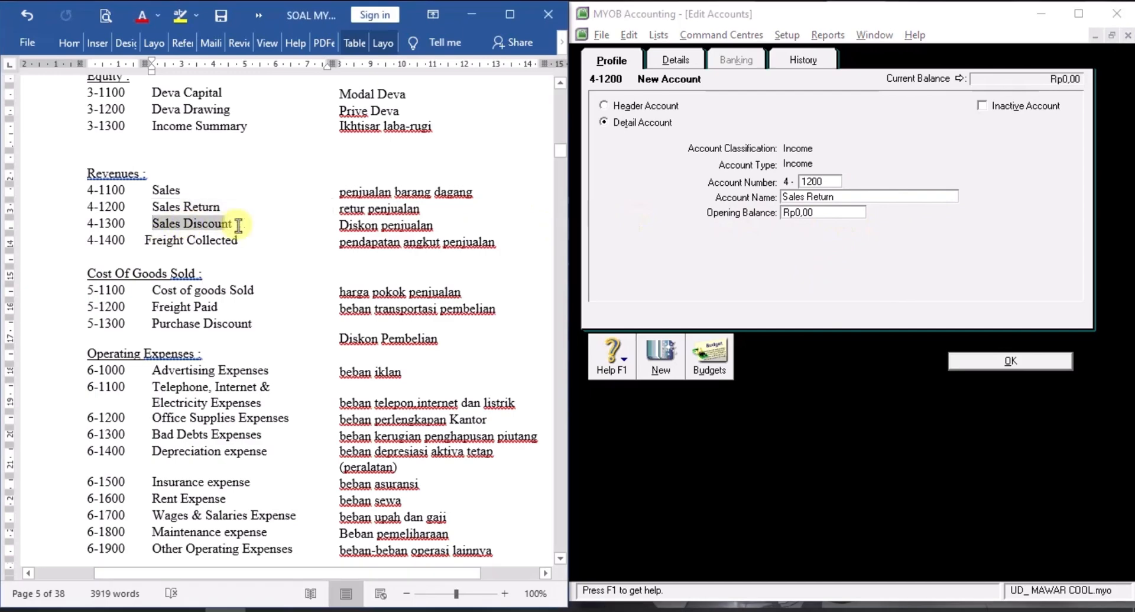
right_click(221, 228)
left_click(258, 257)
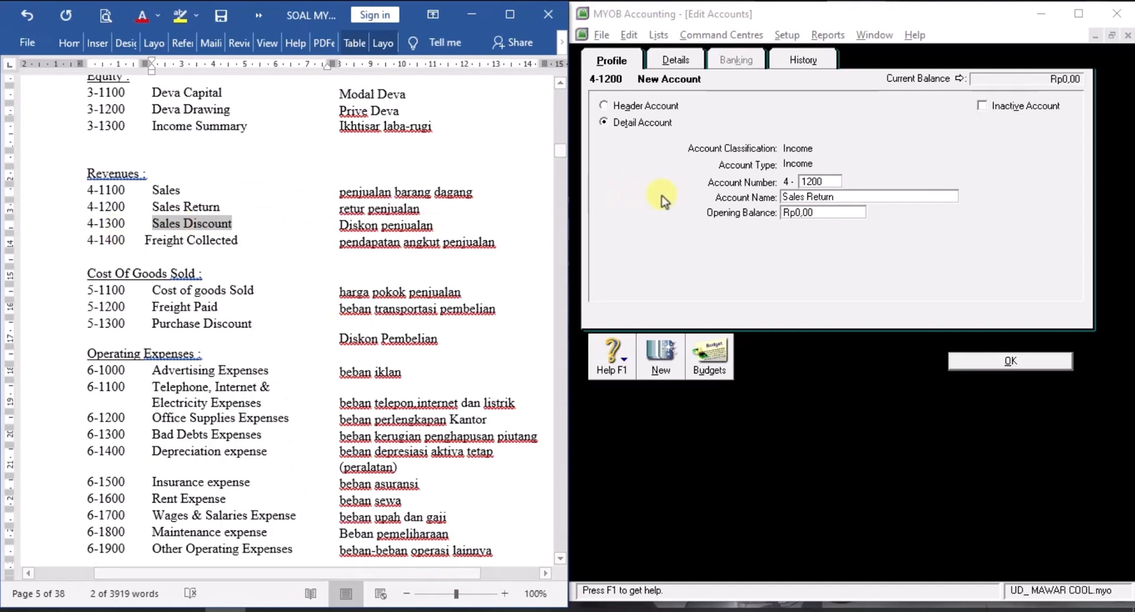
left_click(665, 365)
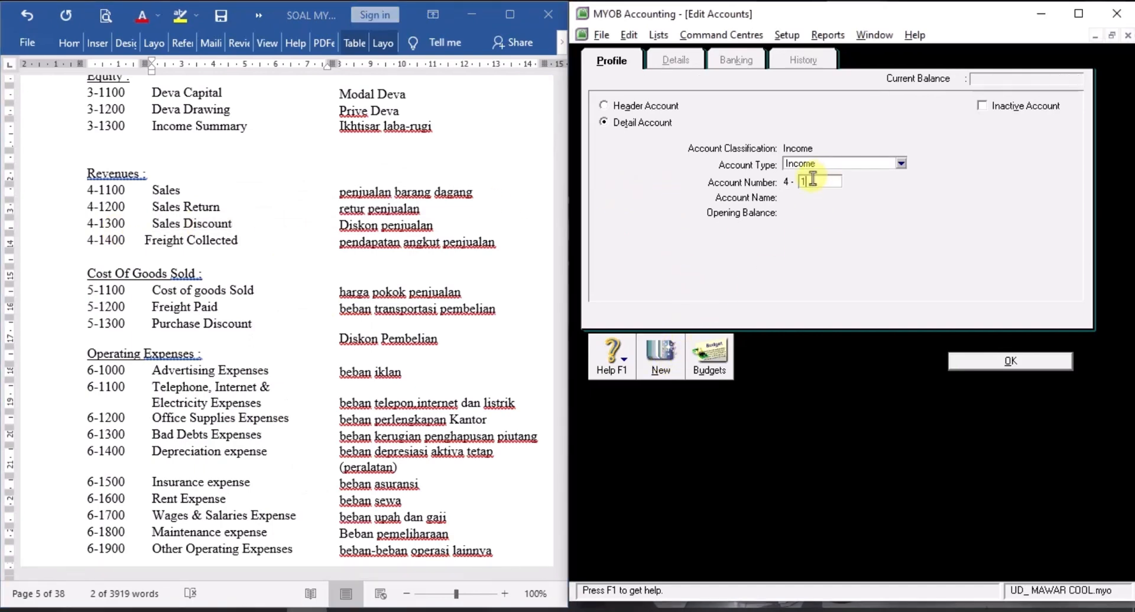
key("Tab")
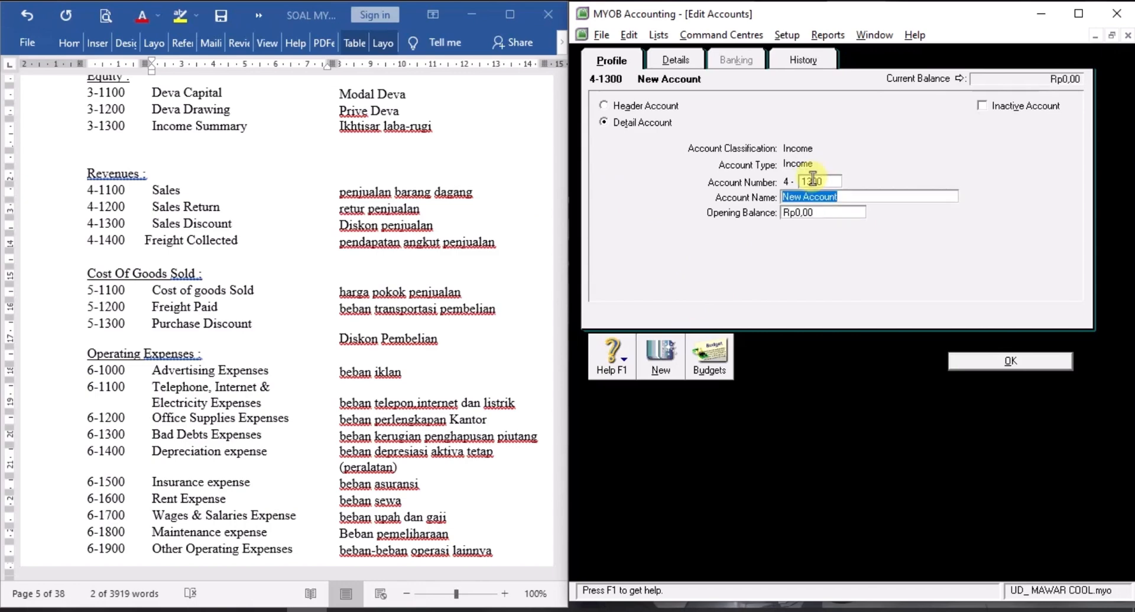
right_click(824, 197)
left_click(857, 261)
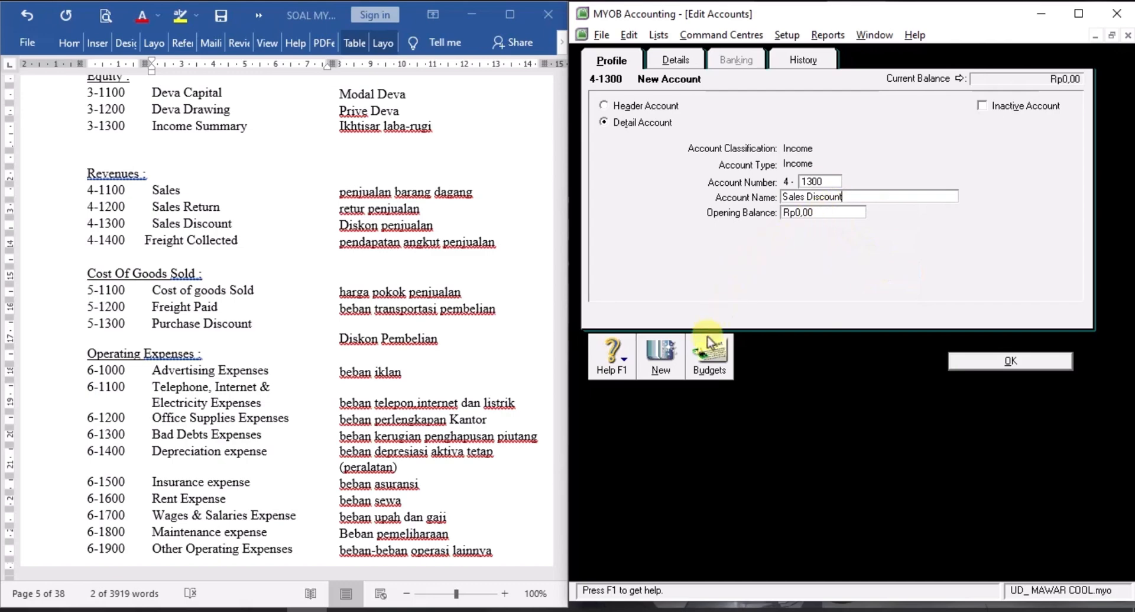
Add an Income detail account numbered 4-1400, name it "Freight Collected" with the name copied from the document, and save it.
left_click(659, 358)
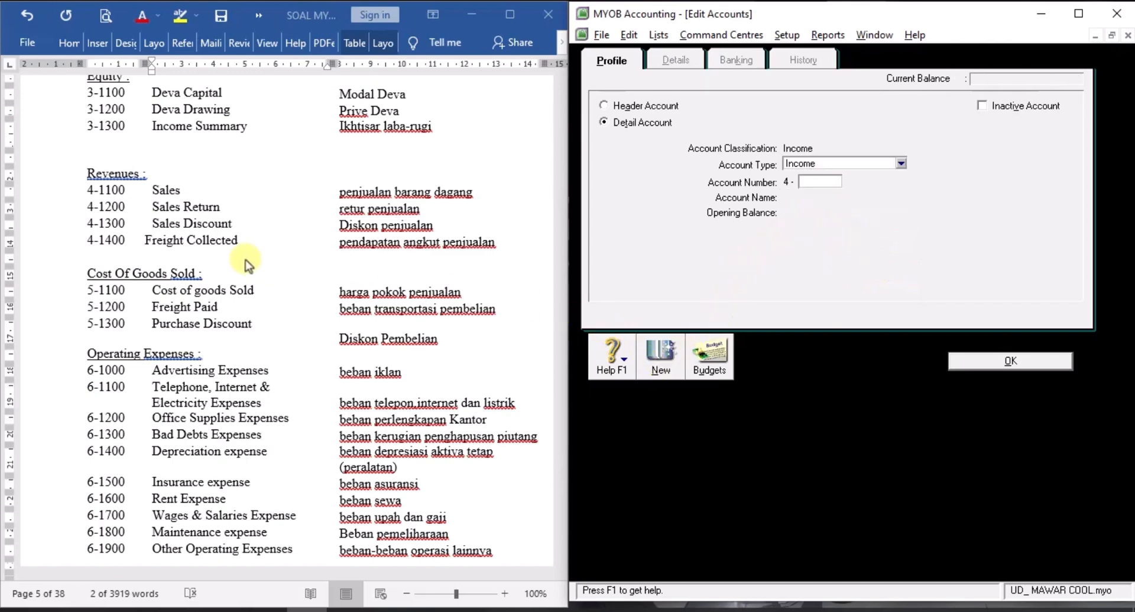
left_click_drag(177, 242, 218, 244)
right_click(219, 244)
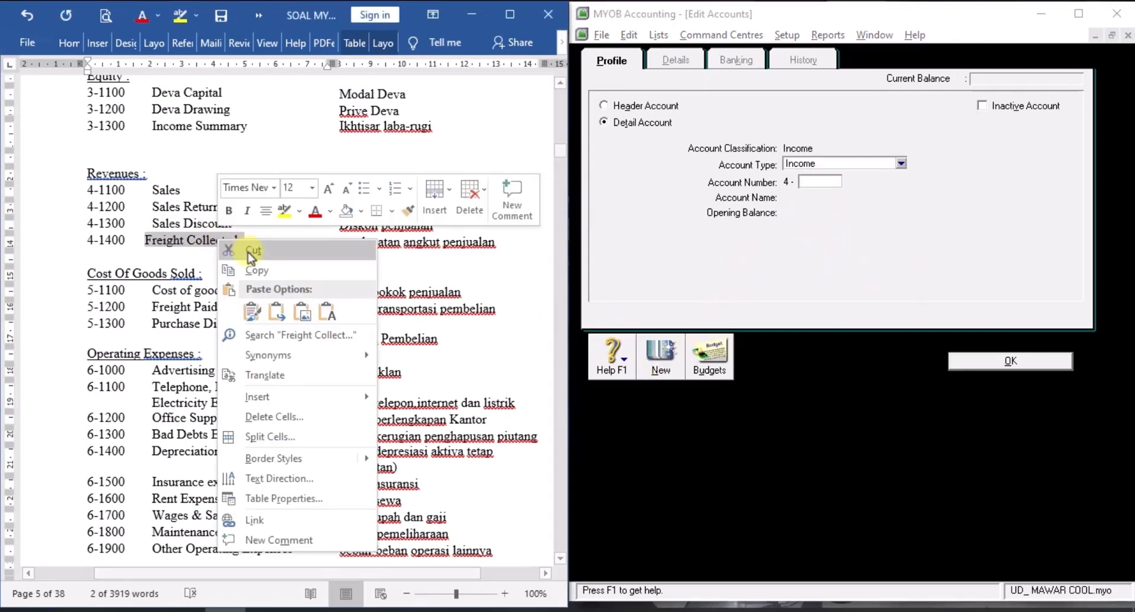
left_click(254, 267)
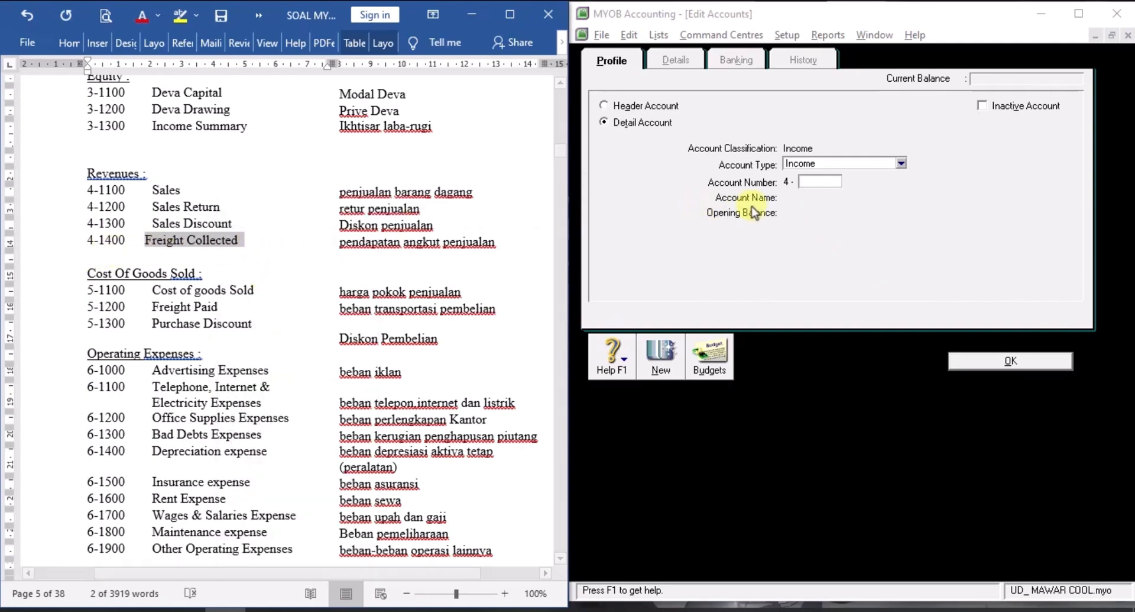
left_click(819, 180)
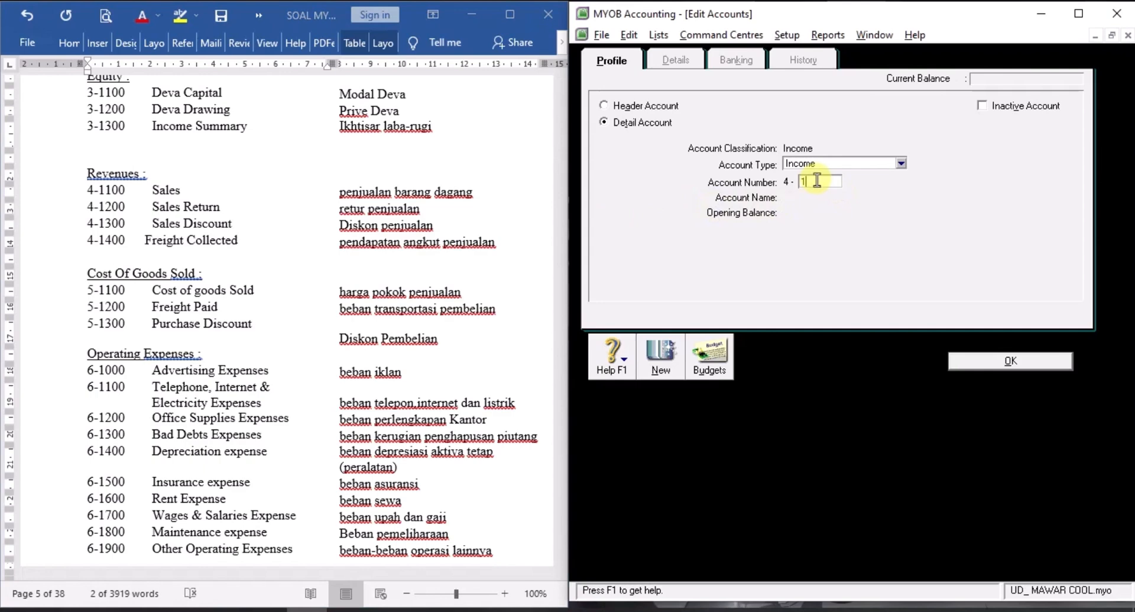
type("1400")
key("Tab")
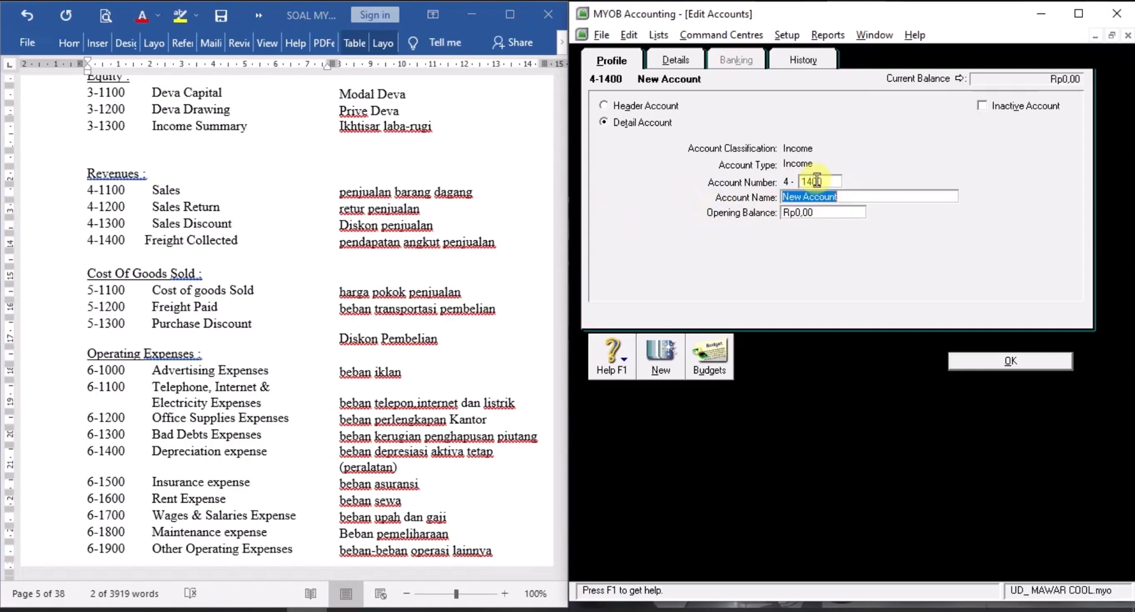
right_click(822, 196)
left_click(896, 267)
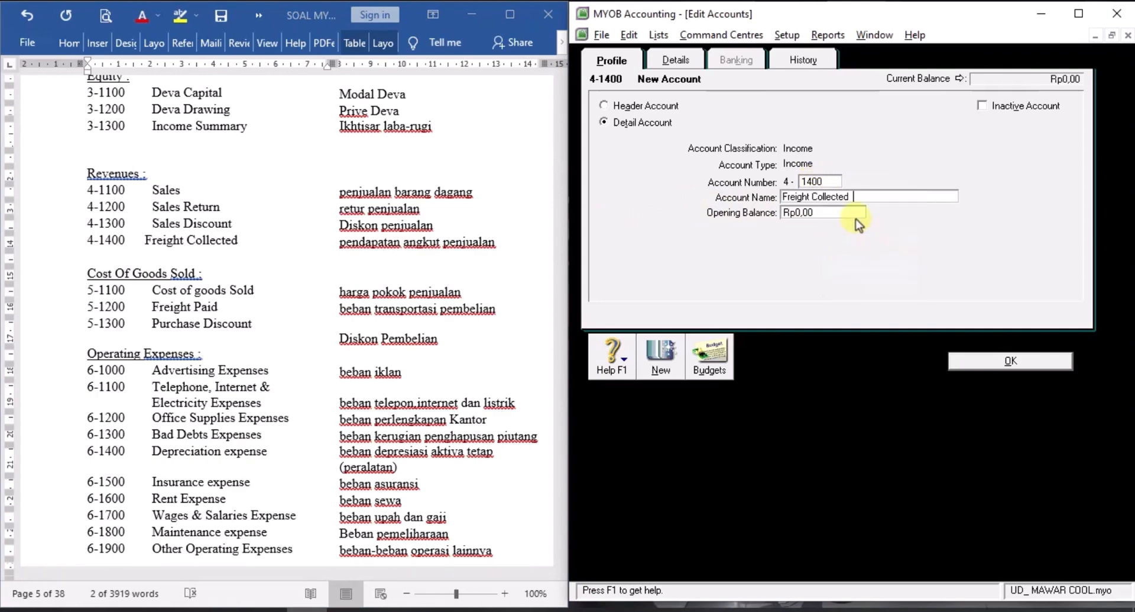
left_click(1049, 362)
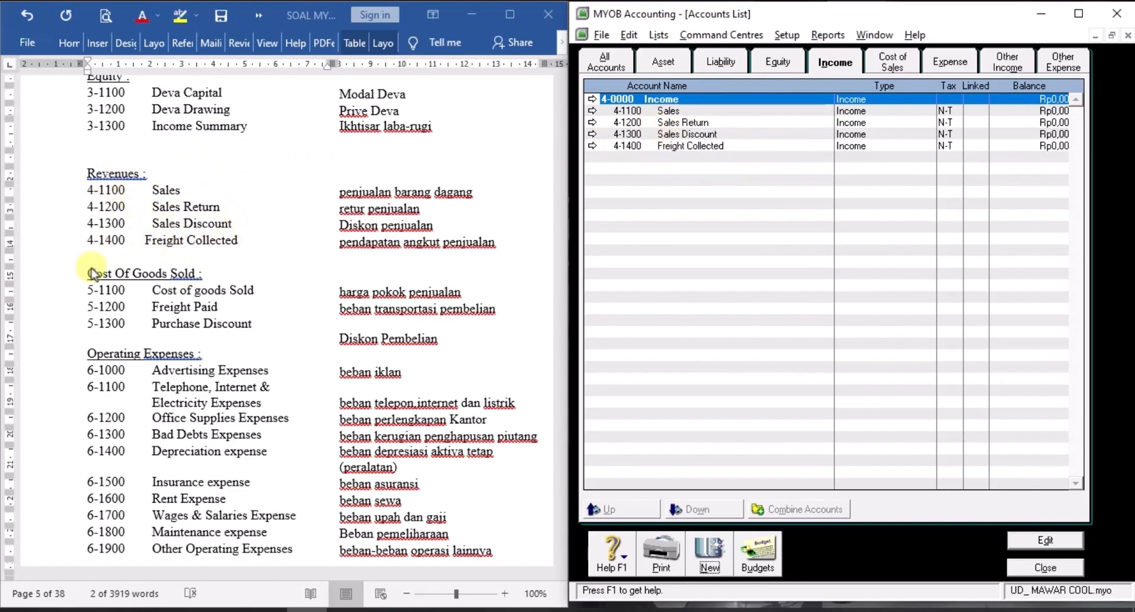
Add a new Cost of Sales detail account numbered 5-1100 and name it "Cost of goods Sold" with the name copied from the document.
left_click(894, 56)
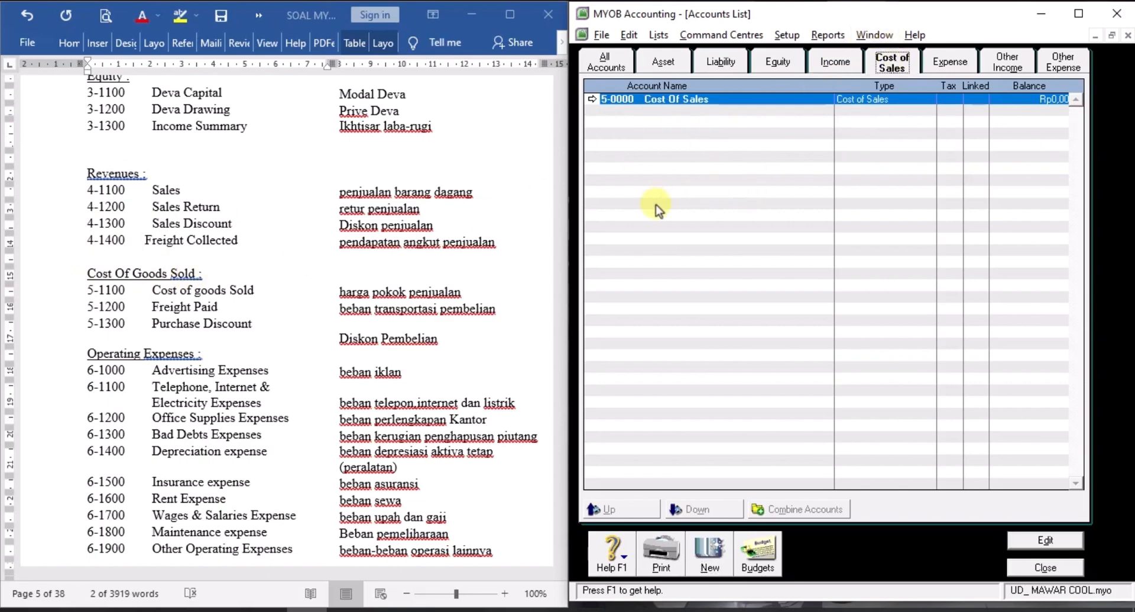
left_click(166, 297)
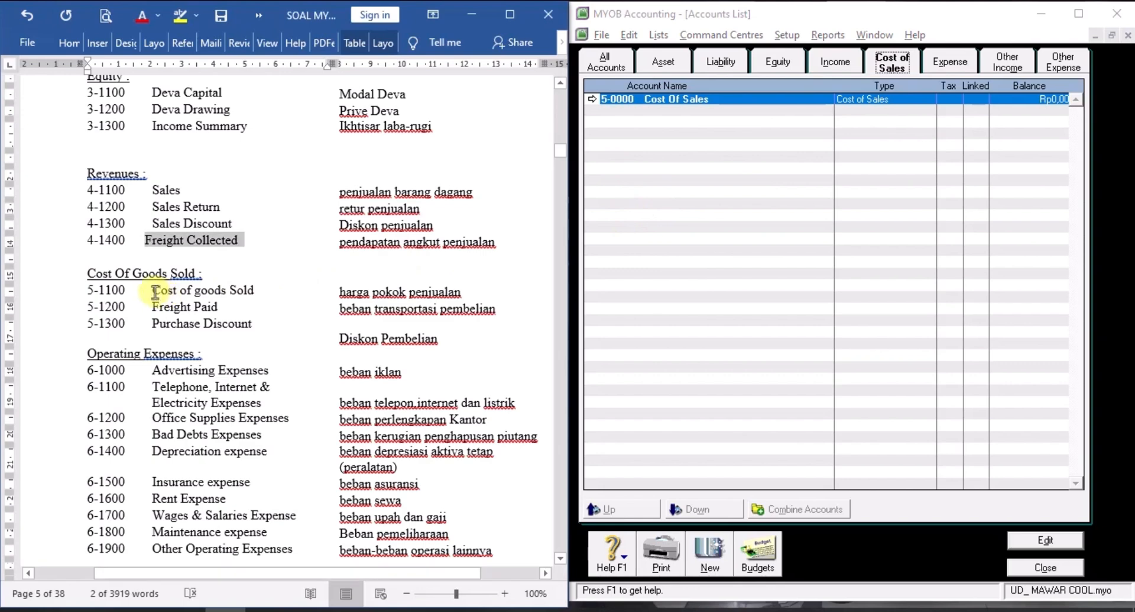
left_click_drag(155, 291, 242, 292)
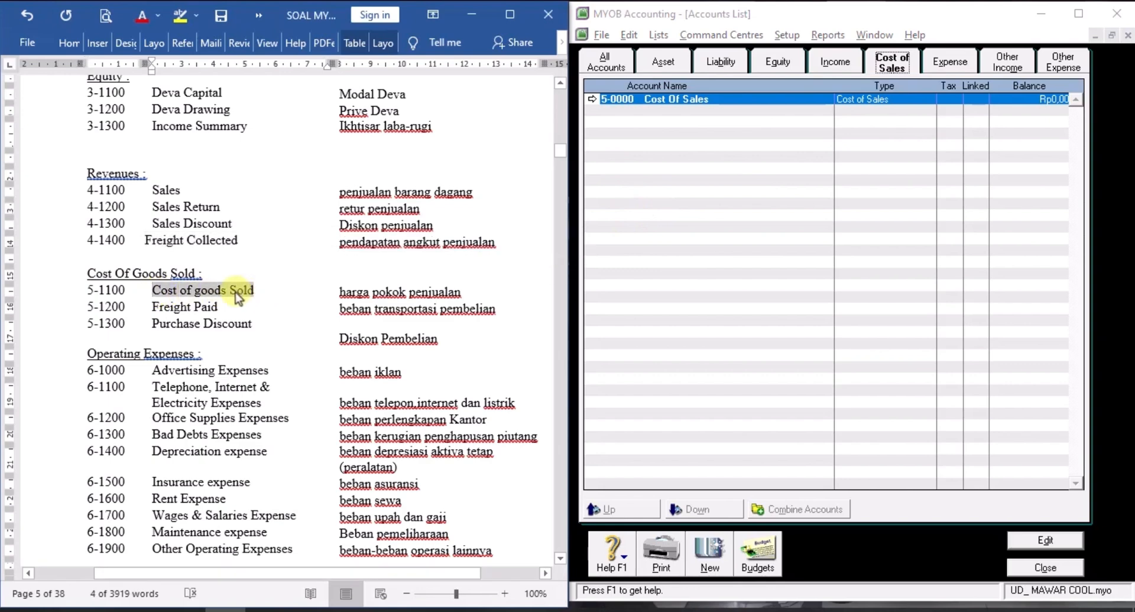
right_click(236, 292)
left_click(281, 323)
left_click(710, 550)
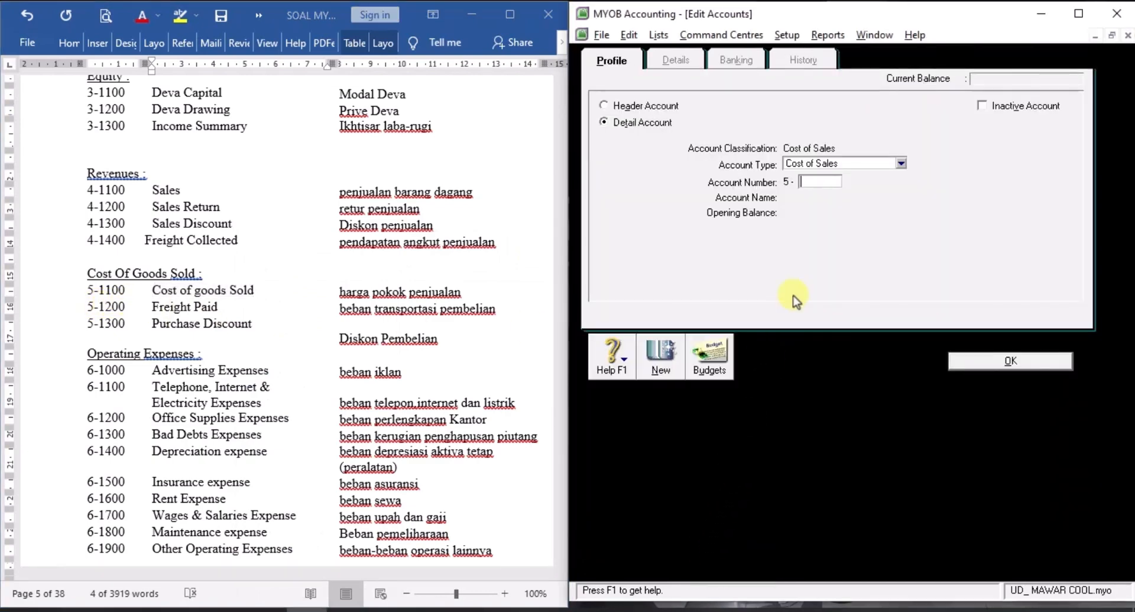
left_click(835, 182)
key("Tab")
right_click(836, 199)
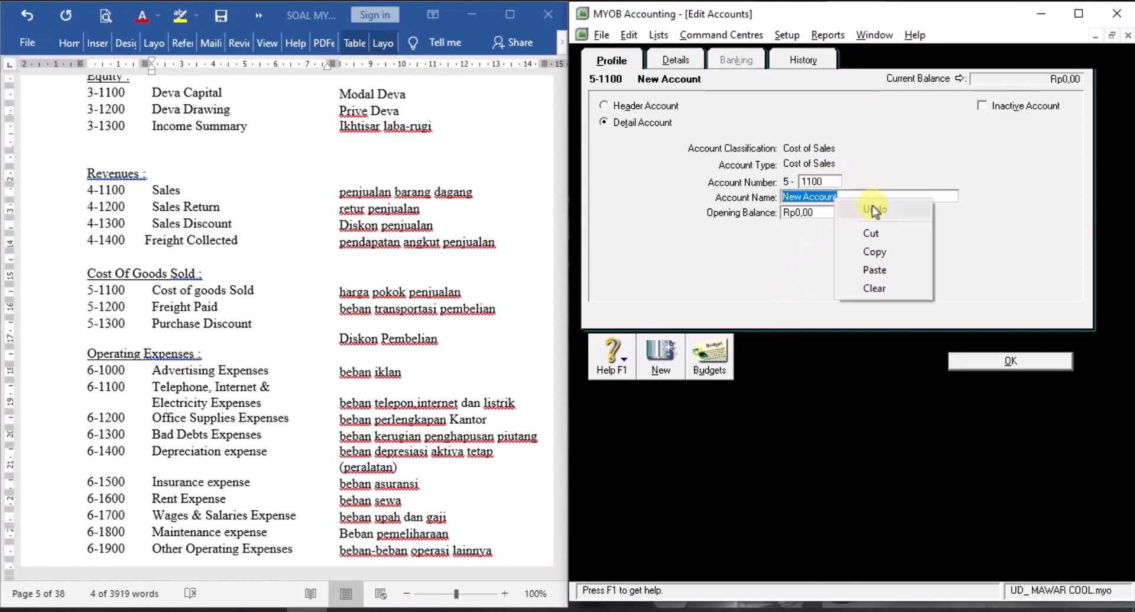
left_click(890, 270)
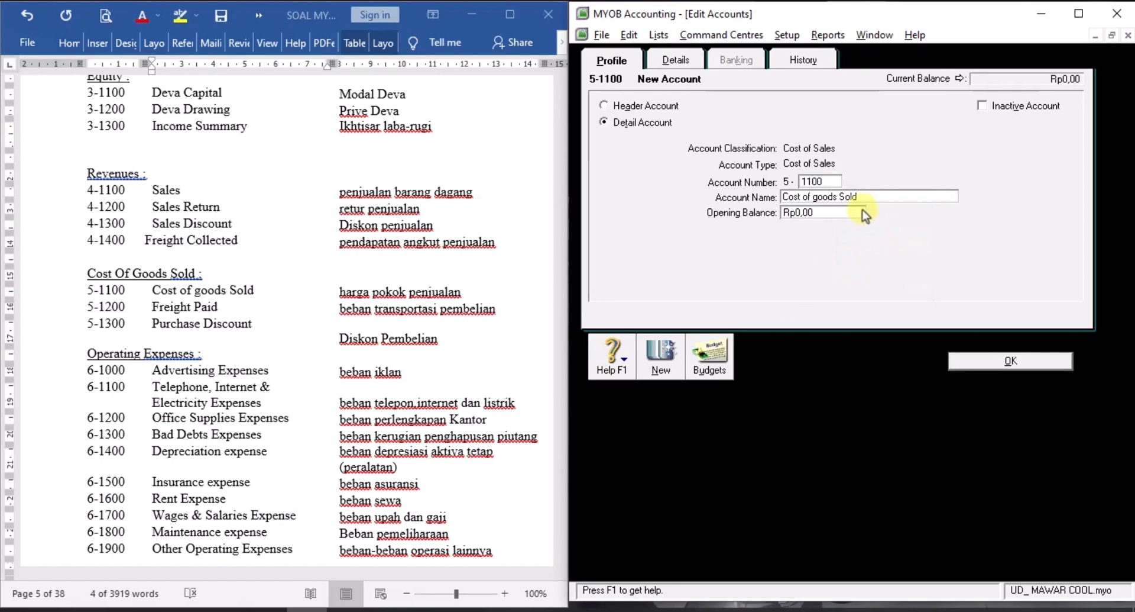
Add a new Cost of Sales detail account numbered 5-1200 and name it "Freight Paid" with the name copied from the document.
left_click(675, 359)
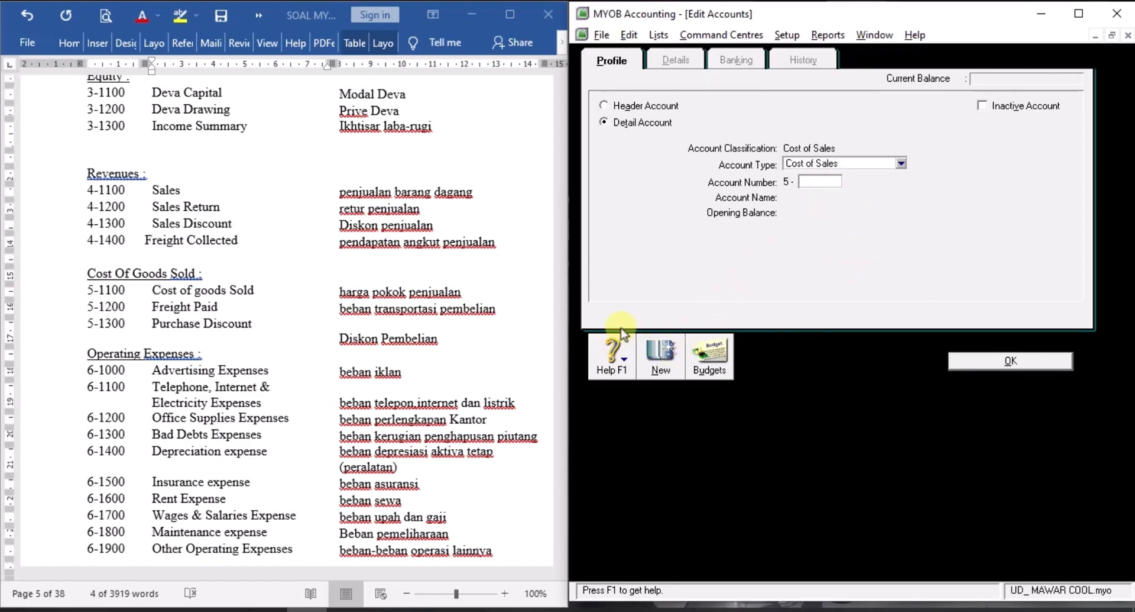
left_click(160, 320)
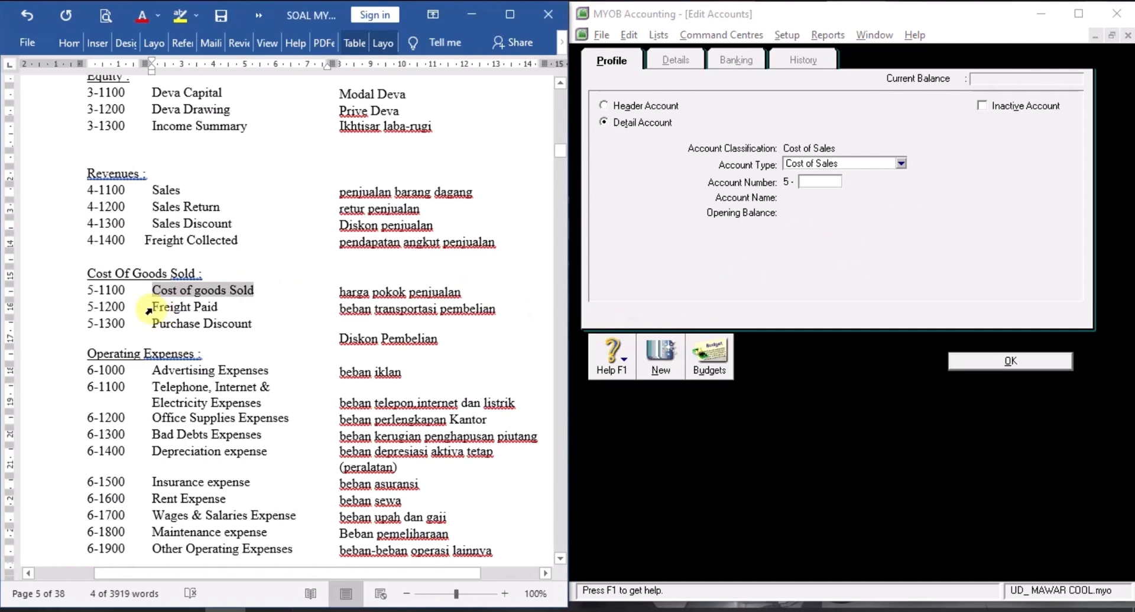
left_click(150, 306)
right_click(172, 307)
left_click(216, 337)
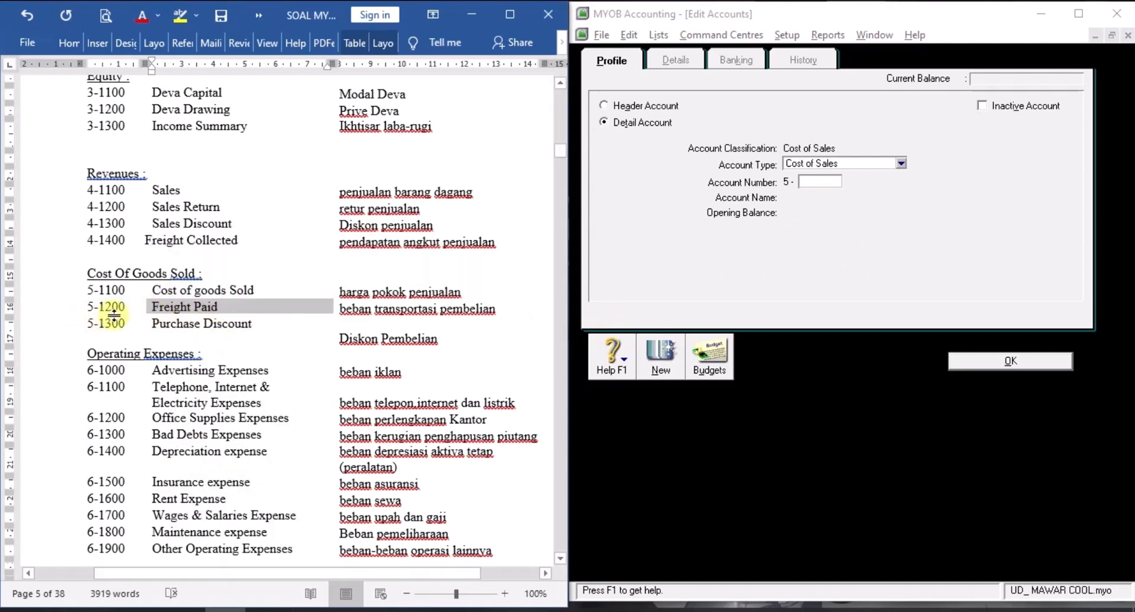
left_click(816, 182)
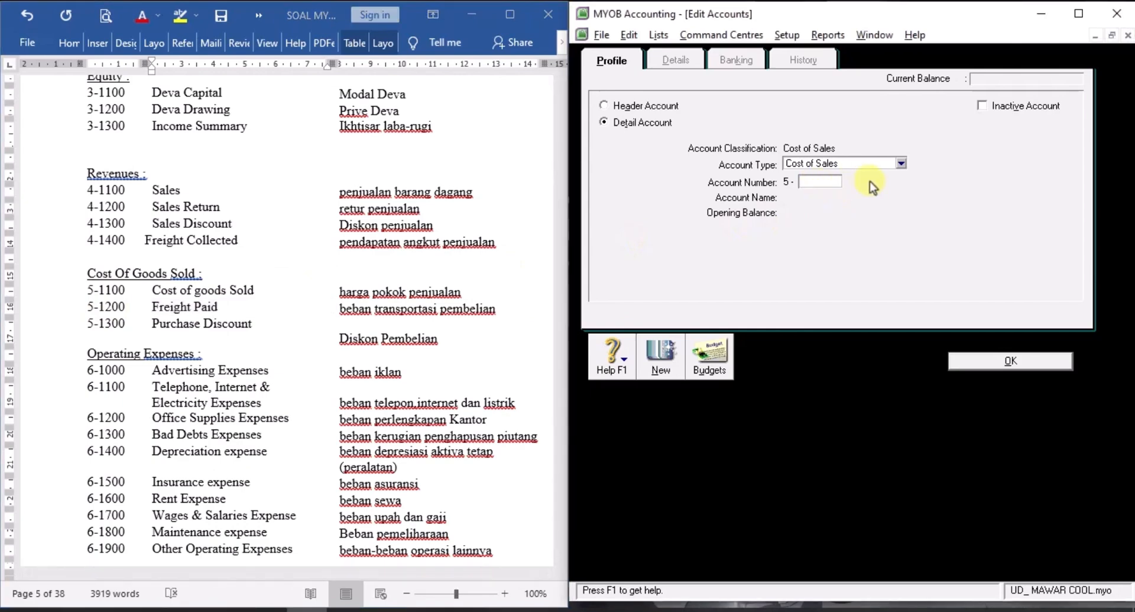
type("1200")
key("Tab")
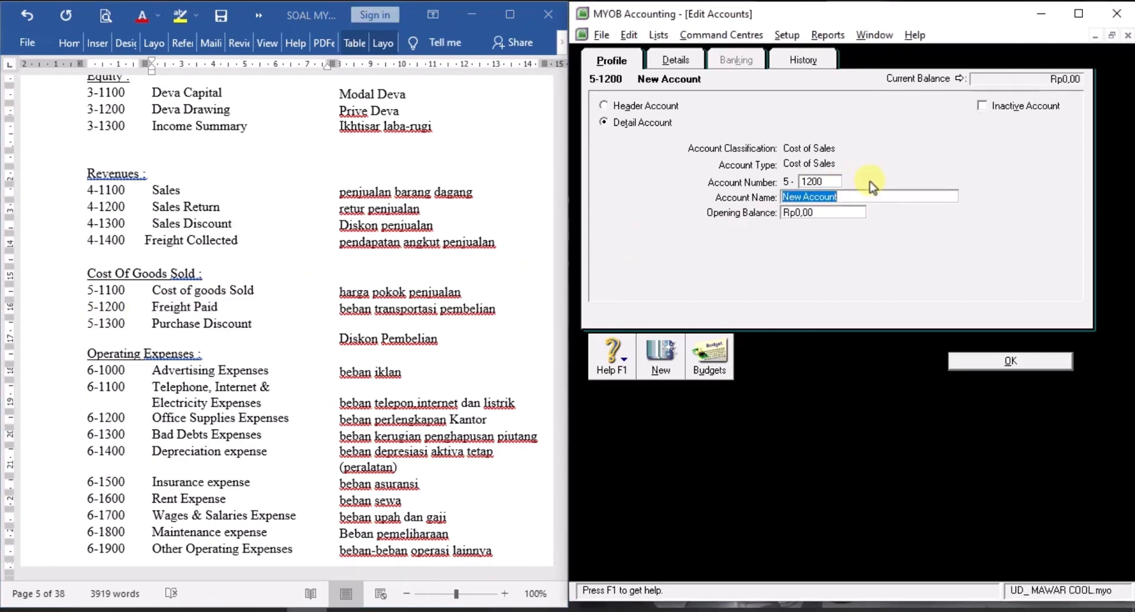
right_click(832, 198)
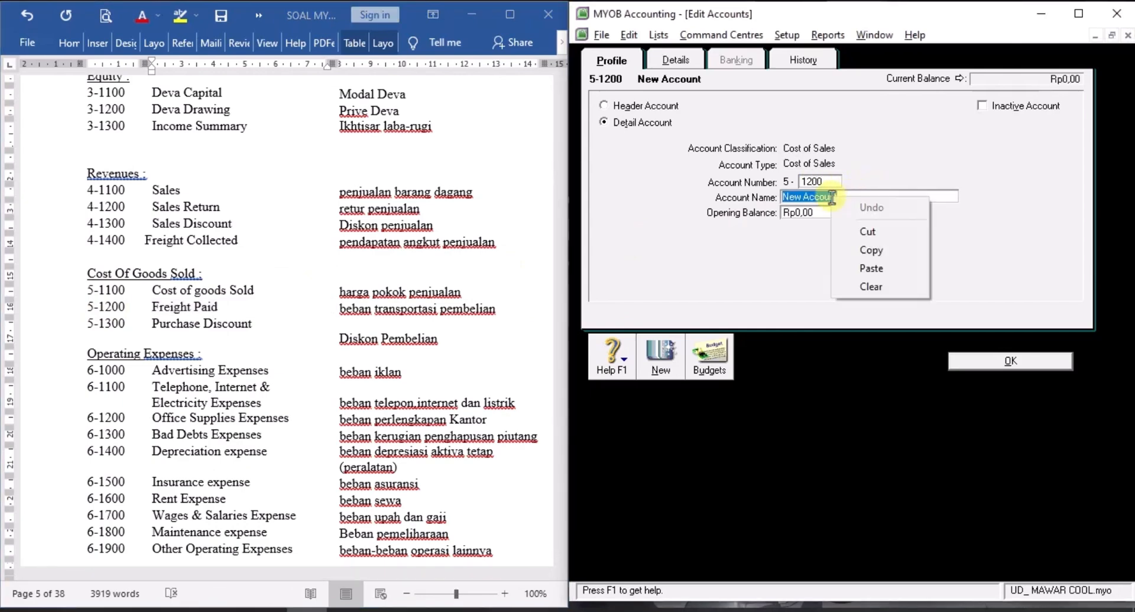
left_click(875, 268)
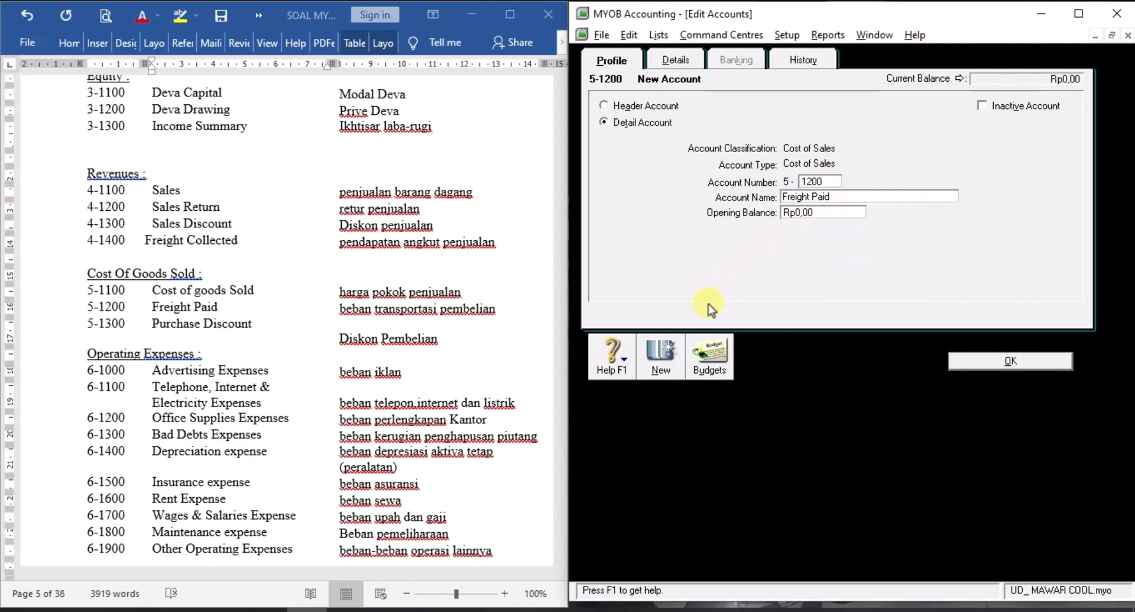
Add a Cost of Sales detail account numbered 5-1300, name it "Purchase Discount" with the name copied from the document, and save it.
left_click(660, 358)
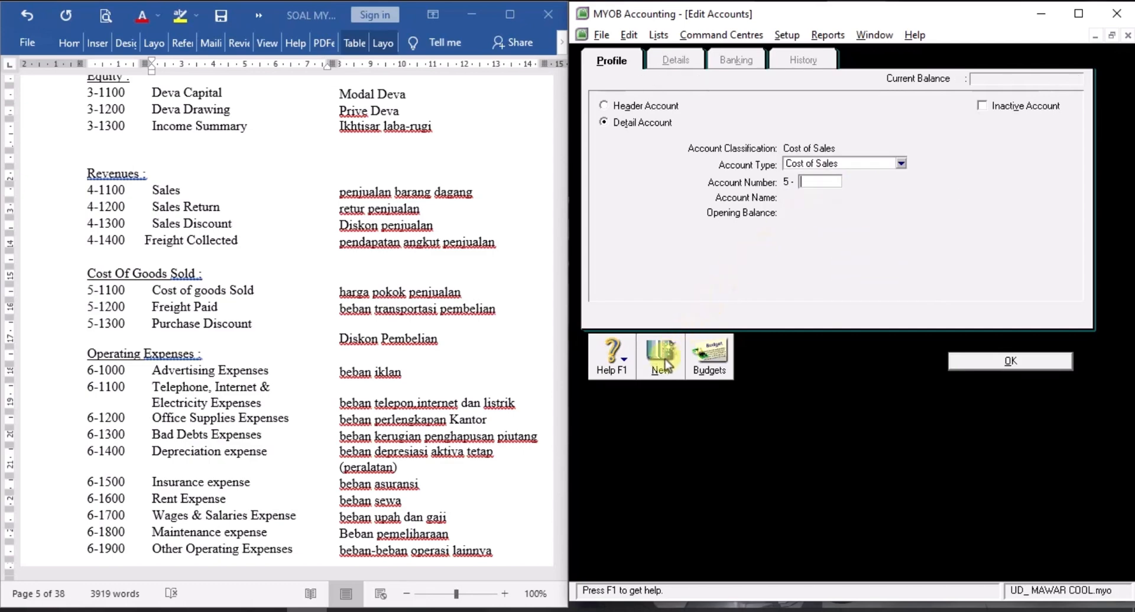
left_click(153, 329)
left_click_drag(152, 324, 264, 327)
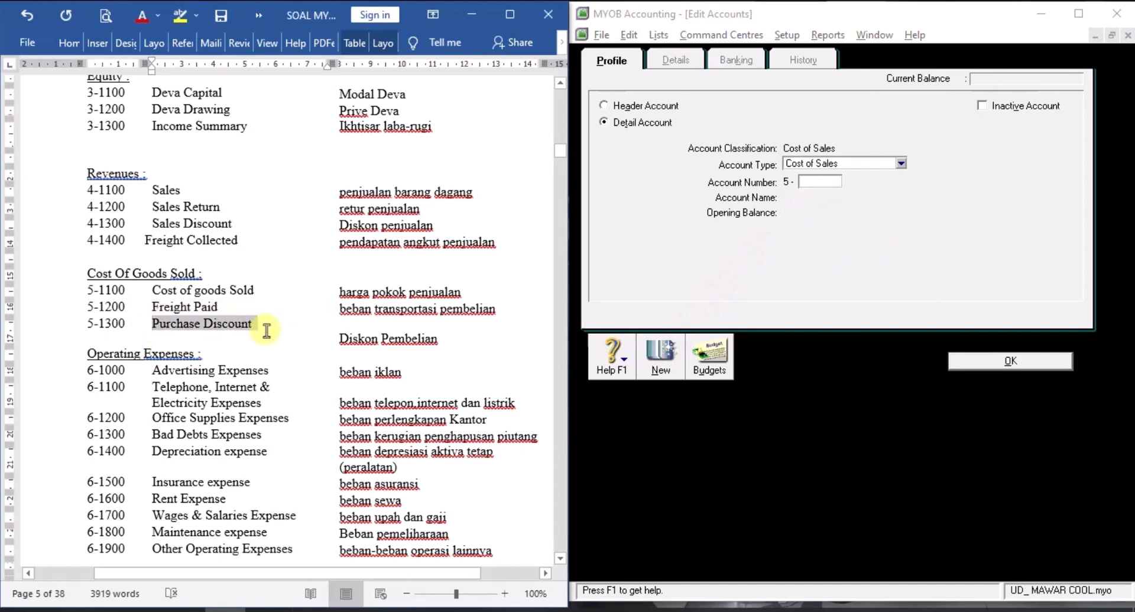
right_click(236, 325)
left_click(273, 38)
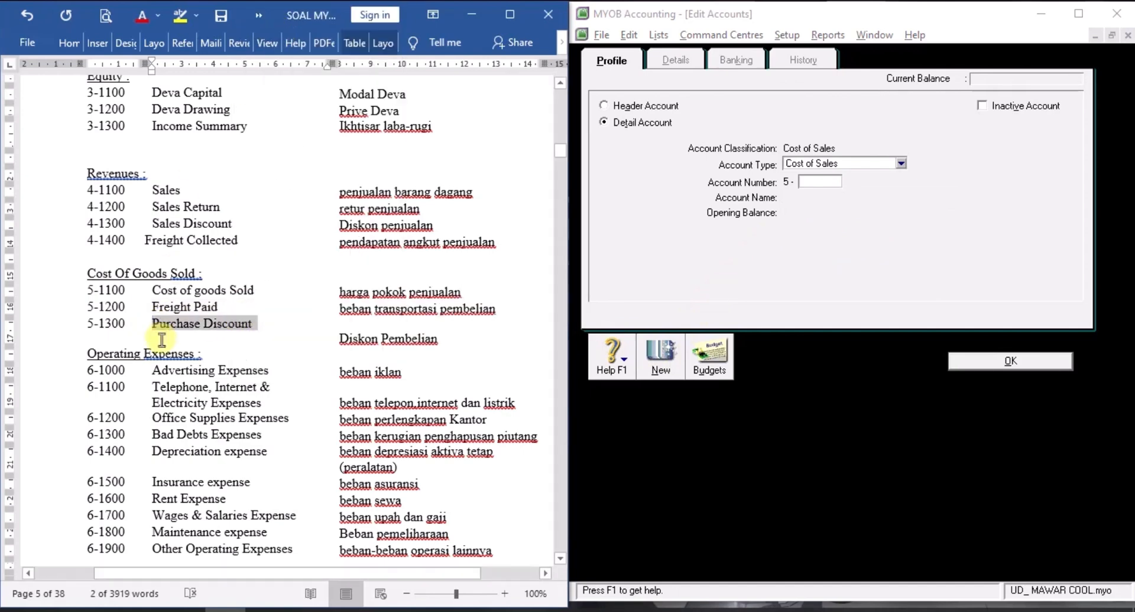
left_click(806, 181)
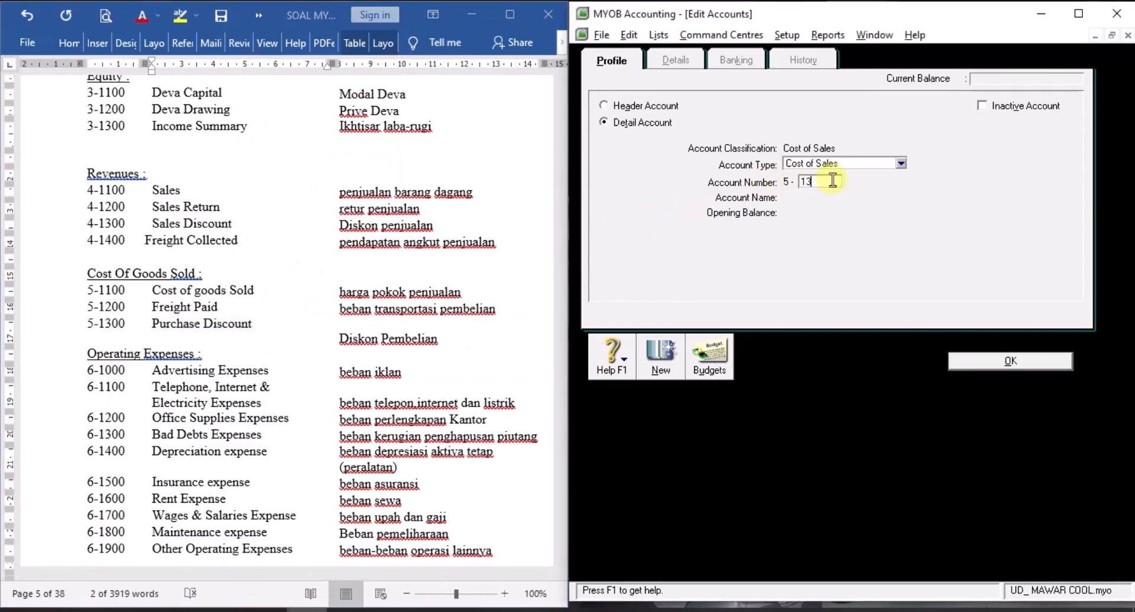
key("Tab")
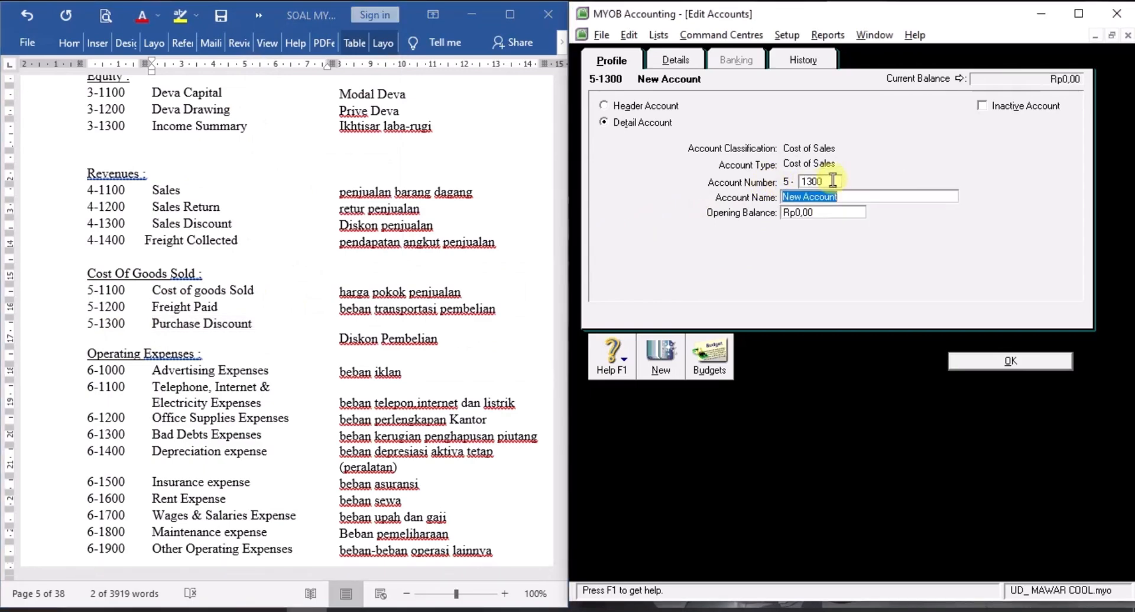
right_click(831, 195)
left_click(905, 264)
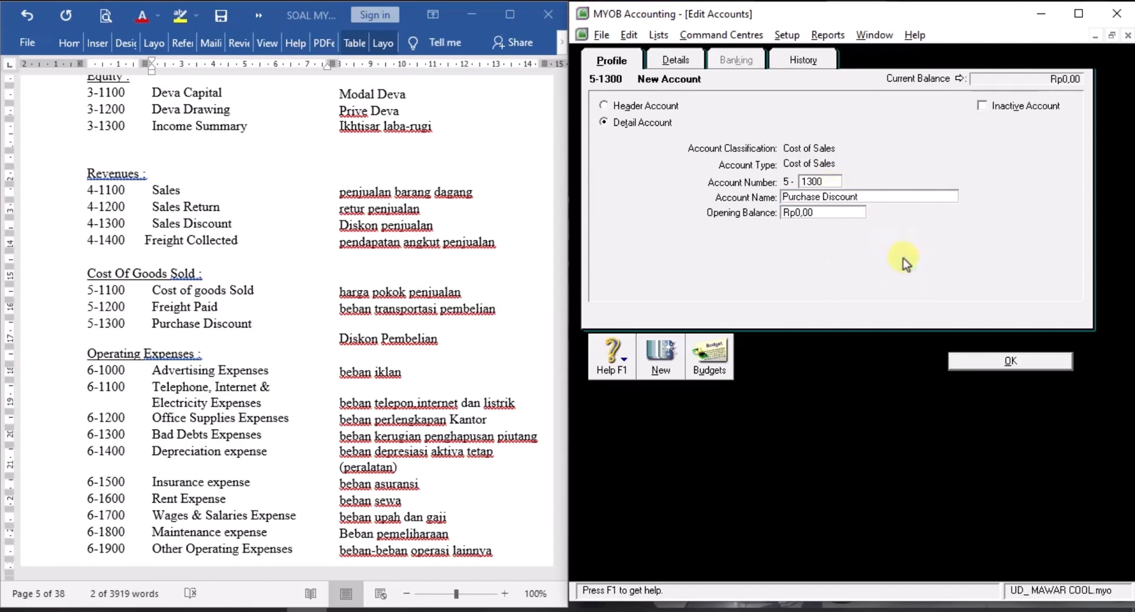
left_click(1005, 360)
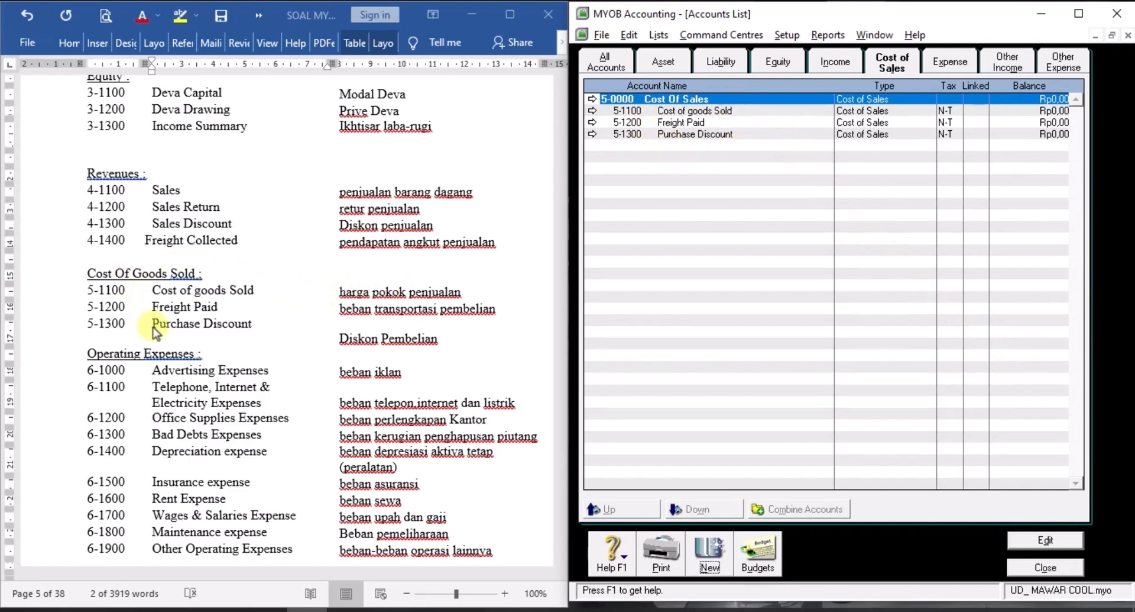
Renumber the existing Wages & Salaries expense account to 6-1700, rename it "Wages & Salaries Expense", and save it.
triple_click(256, 353)
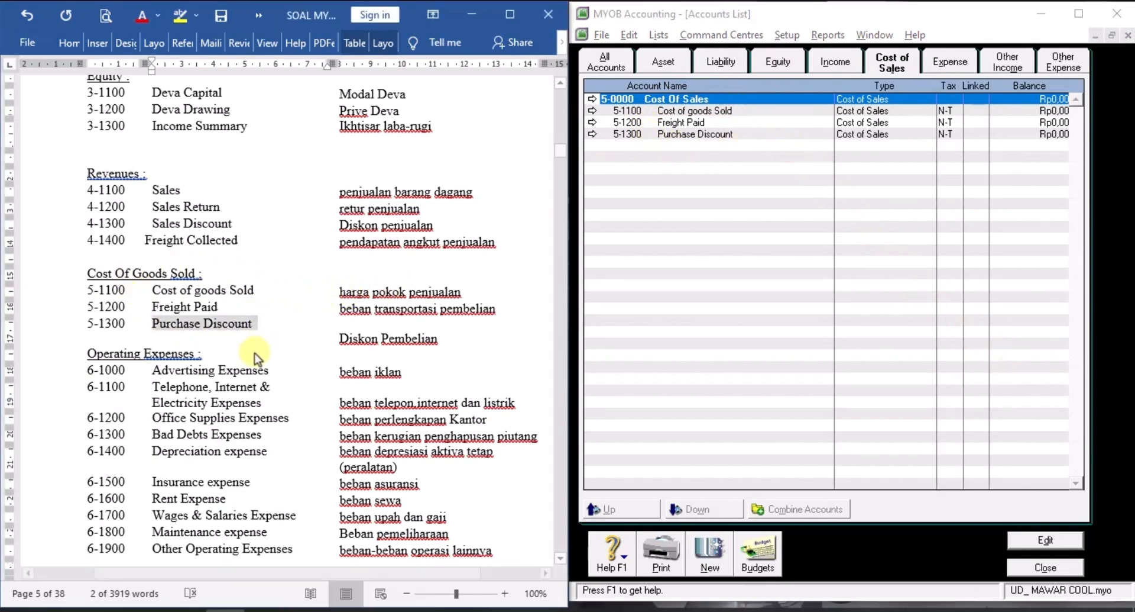
scroll(256, 353, "down", 4)
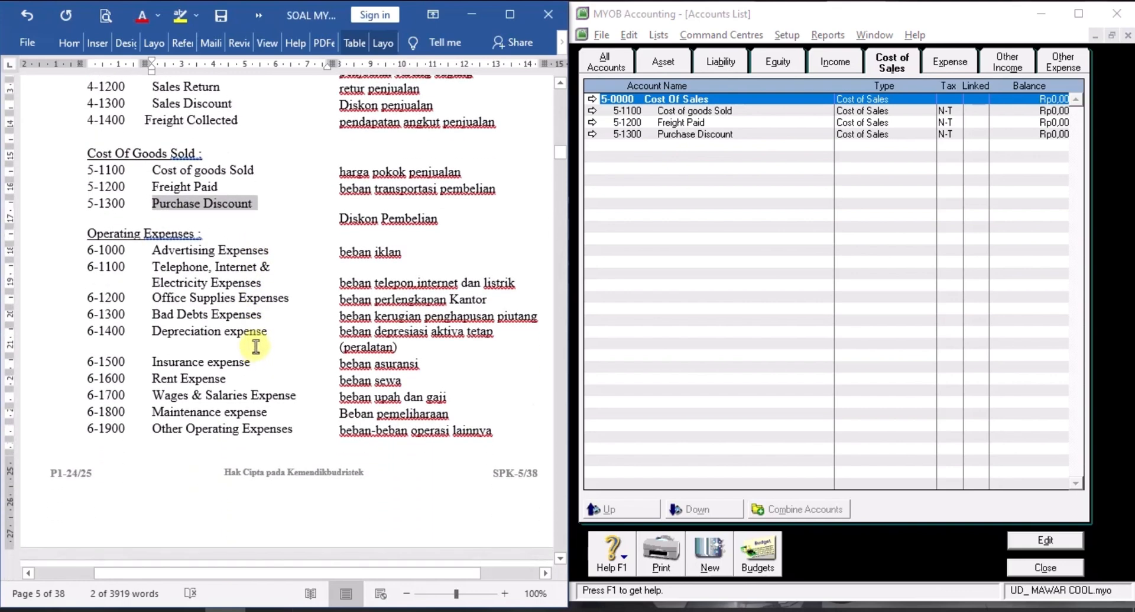
scroll(256, 346, "down", 3)
scroll(236, 283, "up", 2)
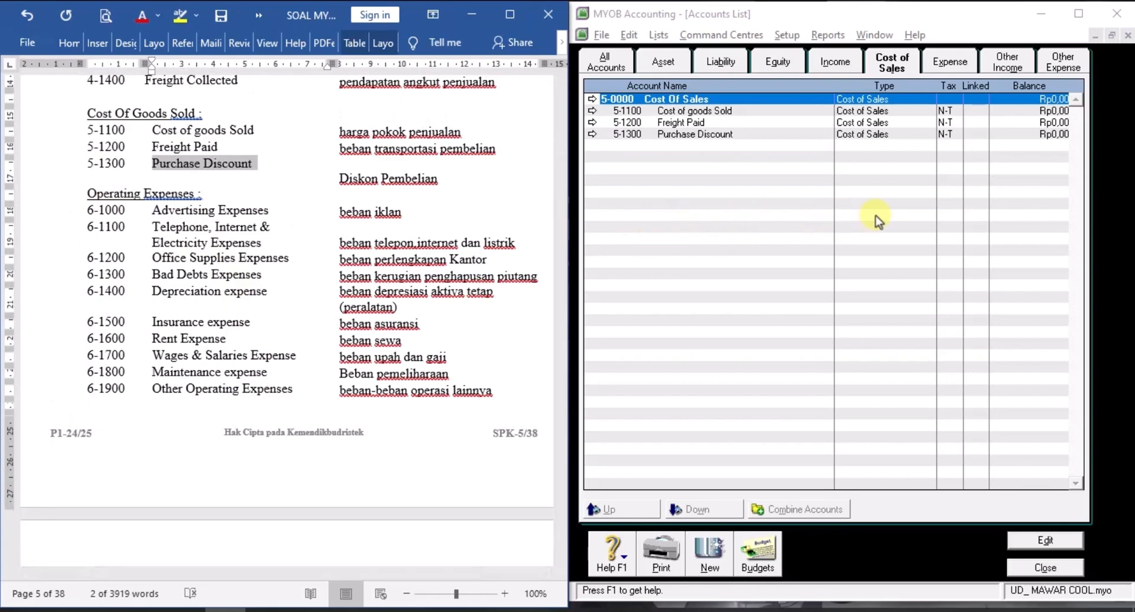
left_click(951, 64)
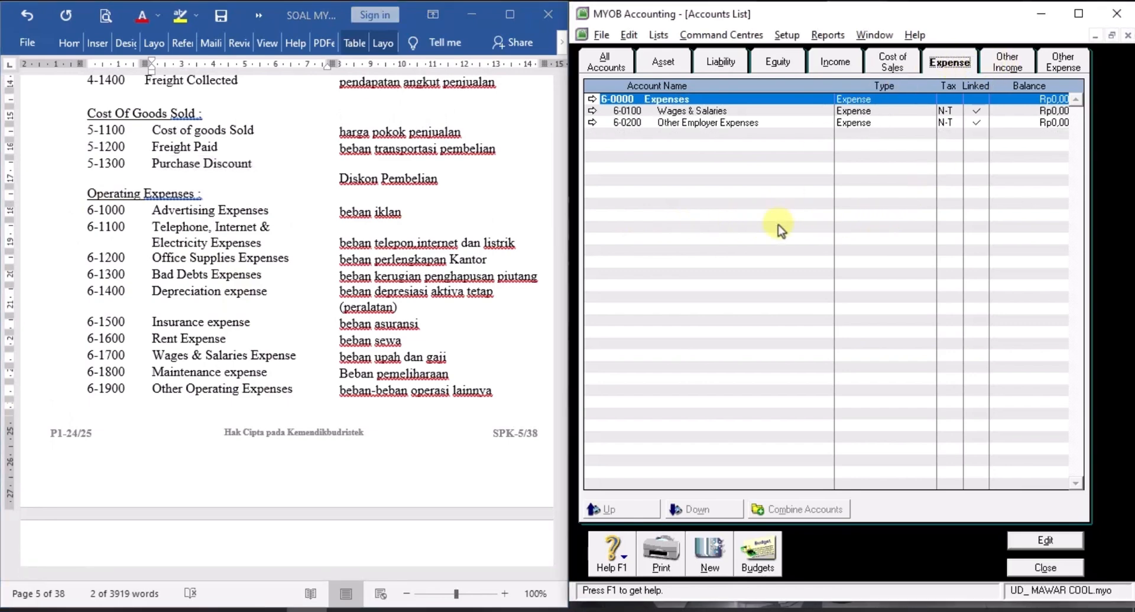
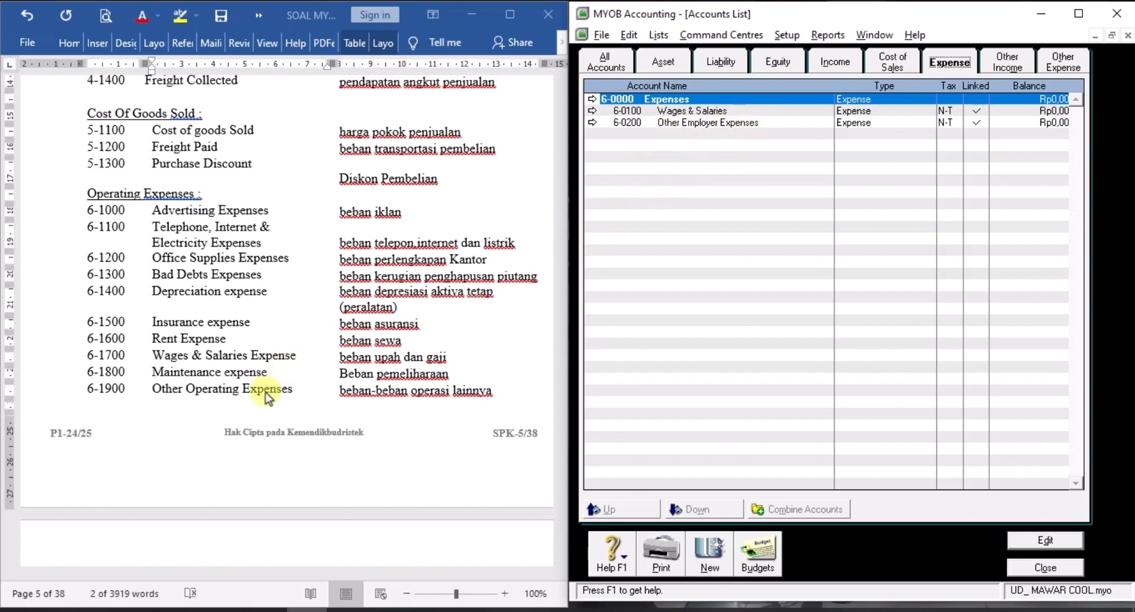
double_click(688, 112)
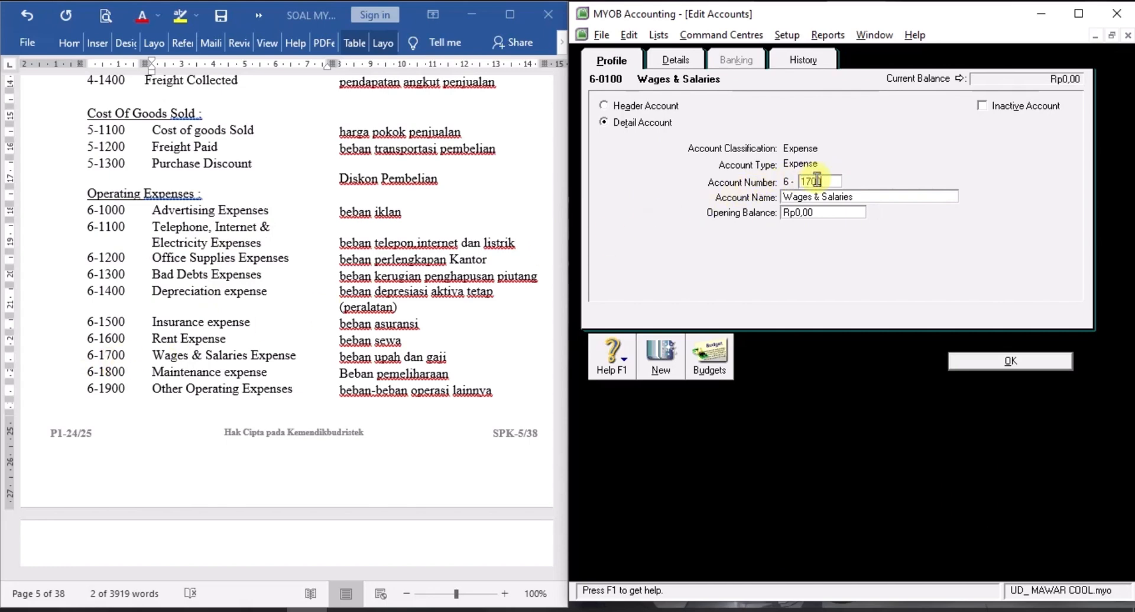
type("0")
key("Tab")
left_click(861, 199)
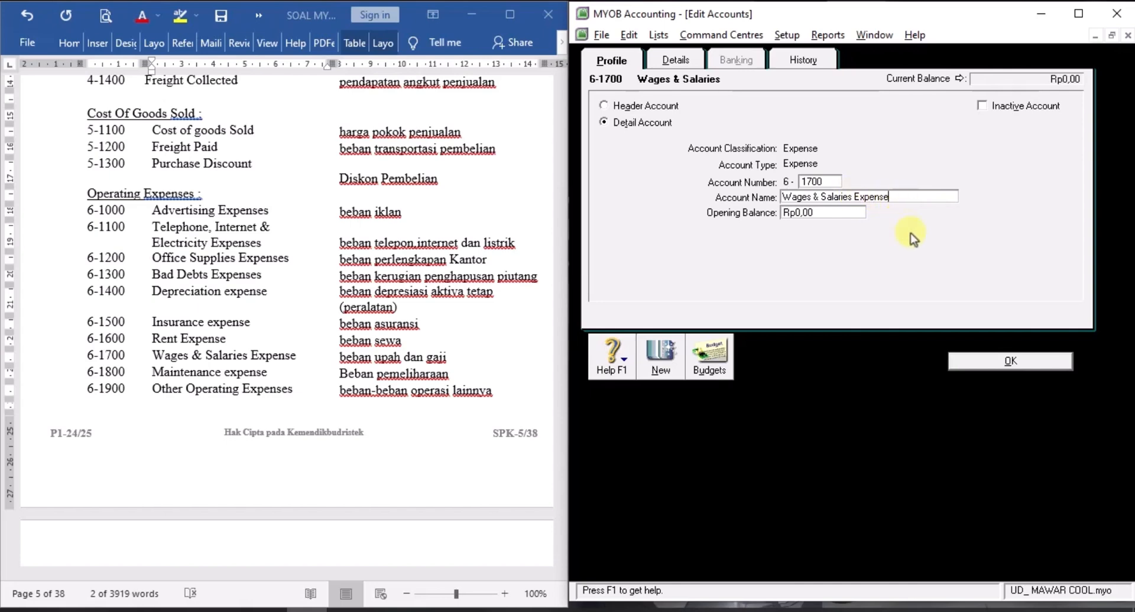
left_click(987, 362)
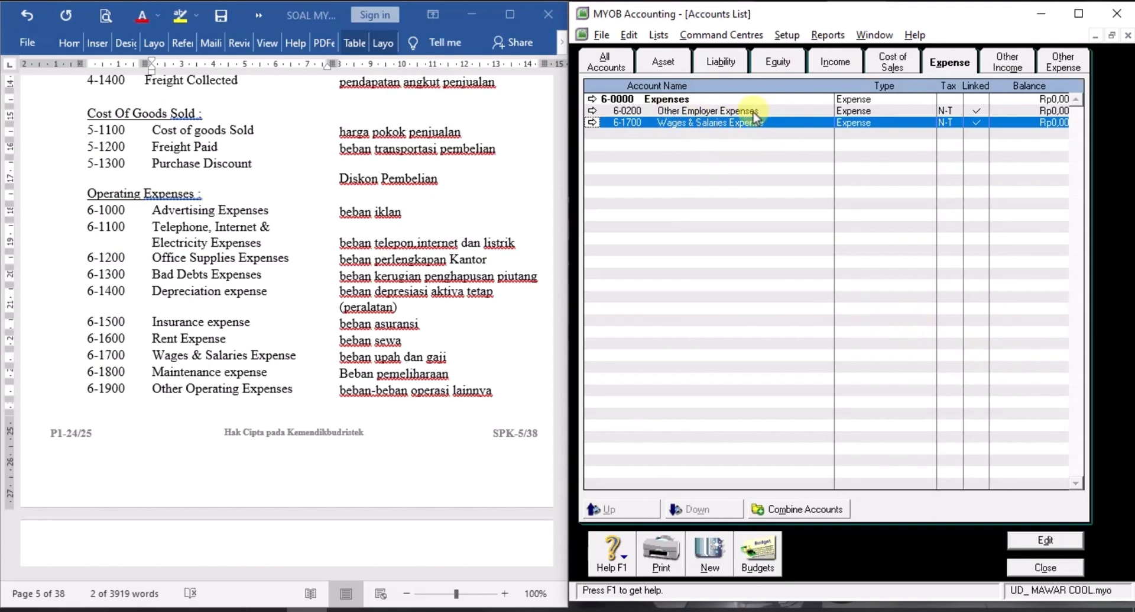
Renumber the Other Employer Expenses account to 6-1900, rename it "Other Operating Expenses" with the name copied from the document, and save it.
double_click(718, 113)
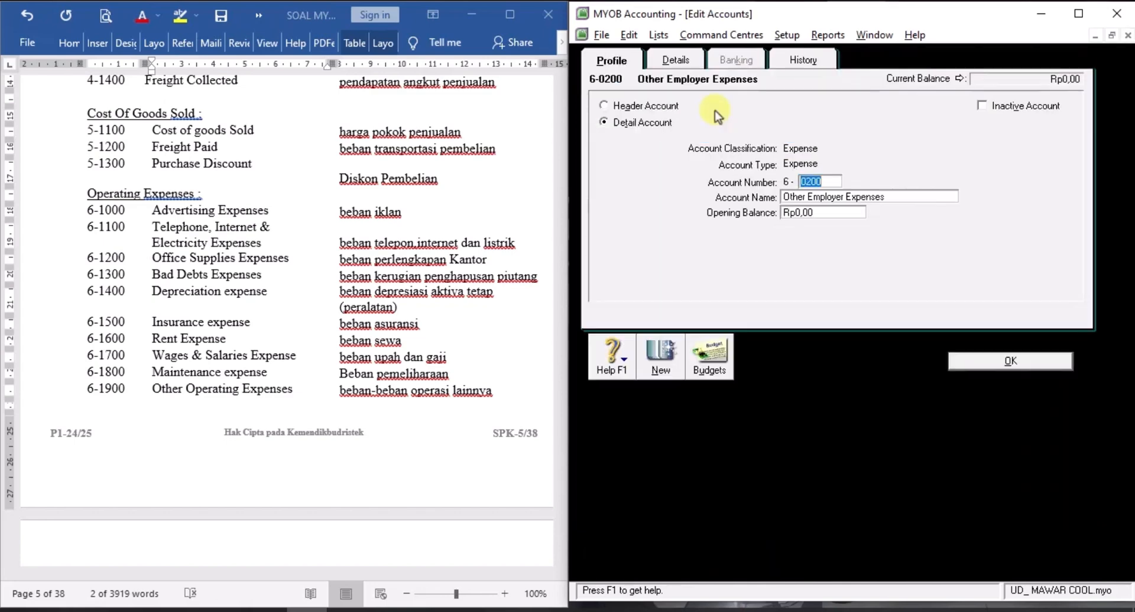
double_click(810, 181)
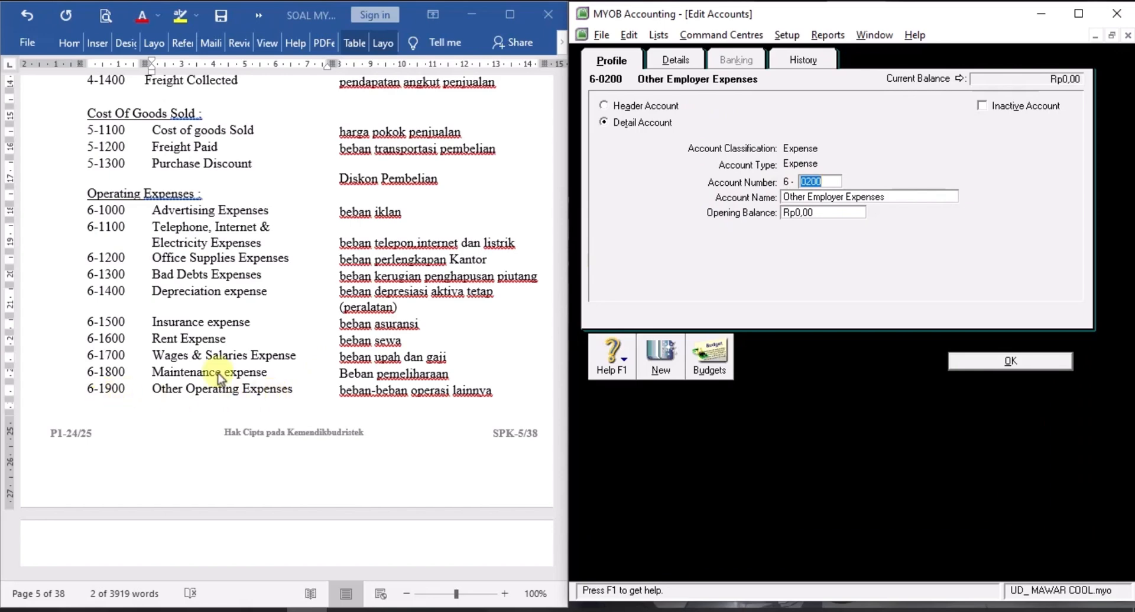
type("19")
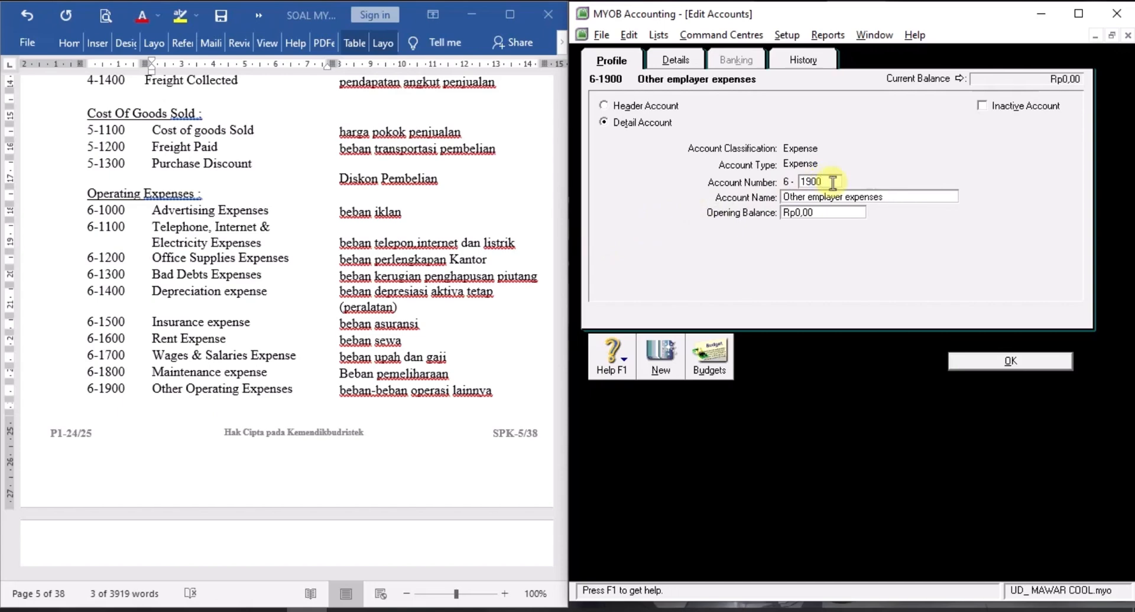
key("Tab")
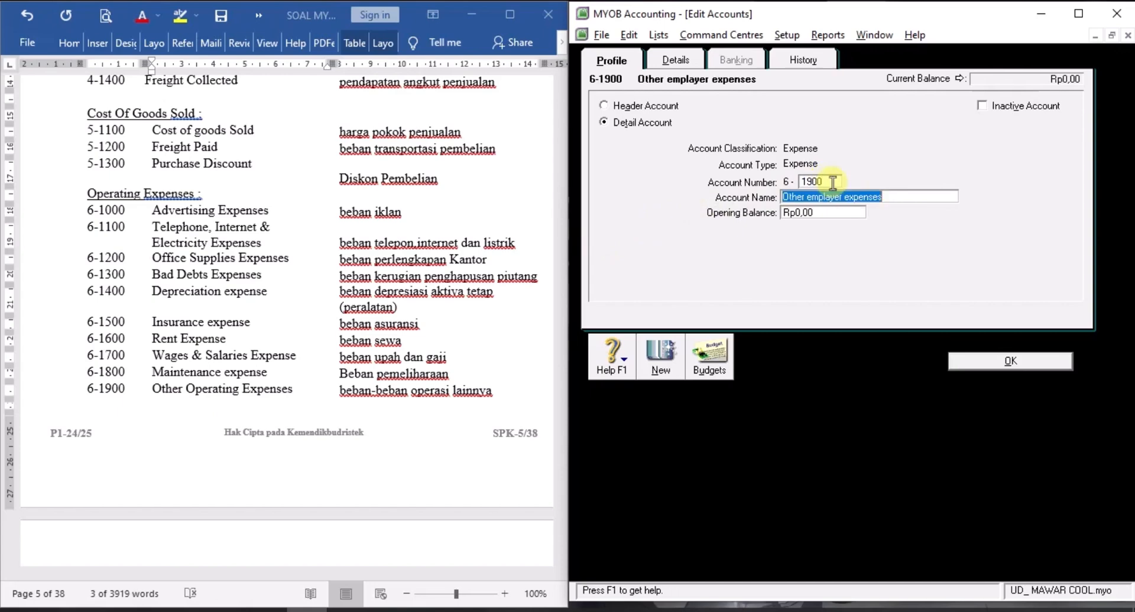
right_click(859, 194)
left_click(927, 264)
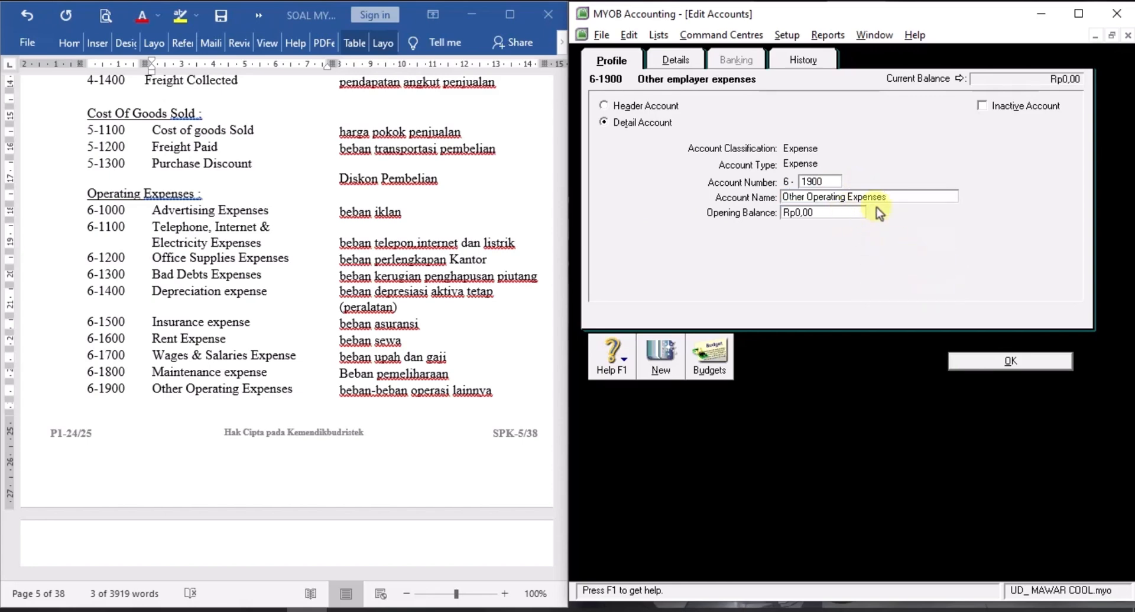
left_click(988, 361)
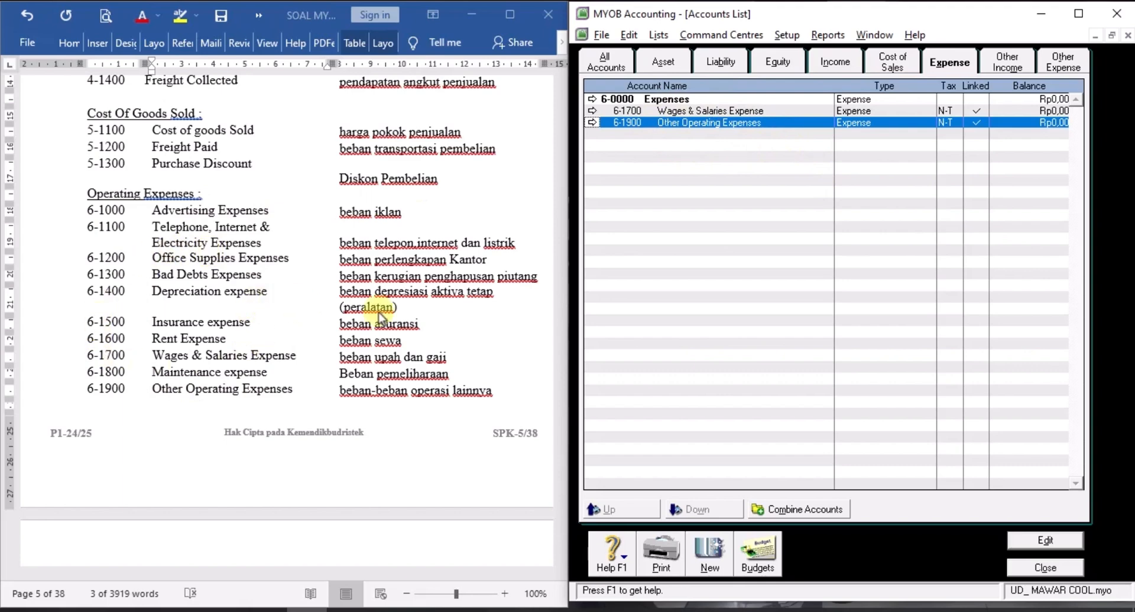
Add a new Expense detail account numbered 6-1000 and name it "Advertising Expenses" with the name copied from the document.
left_click(712, 547)
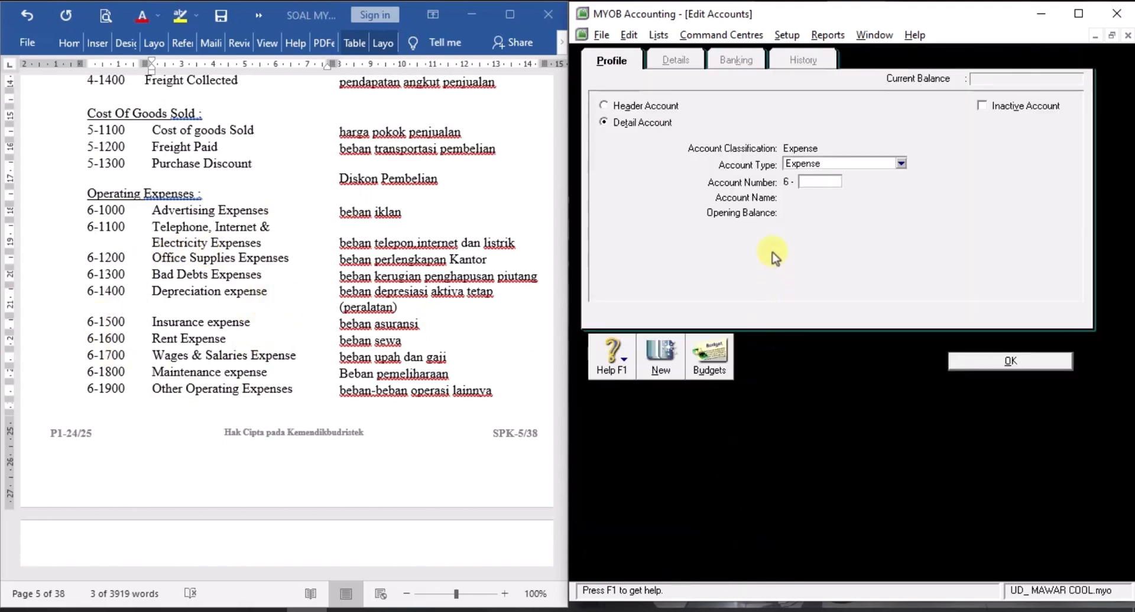
left_click(158, 210)
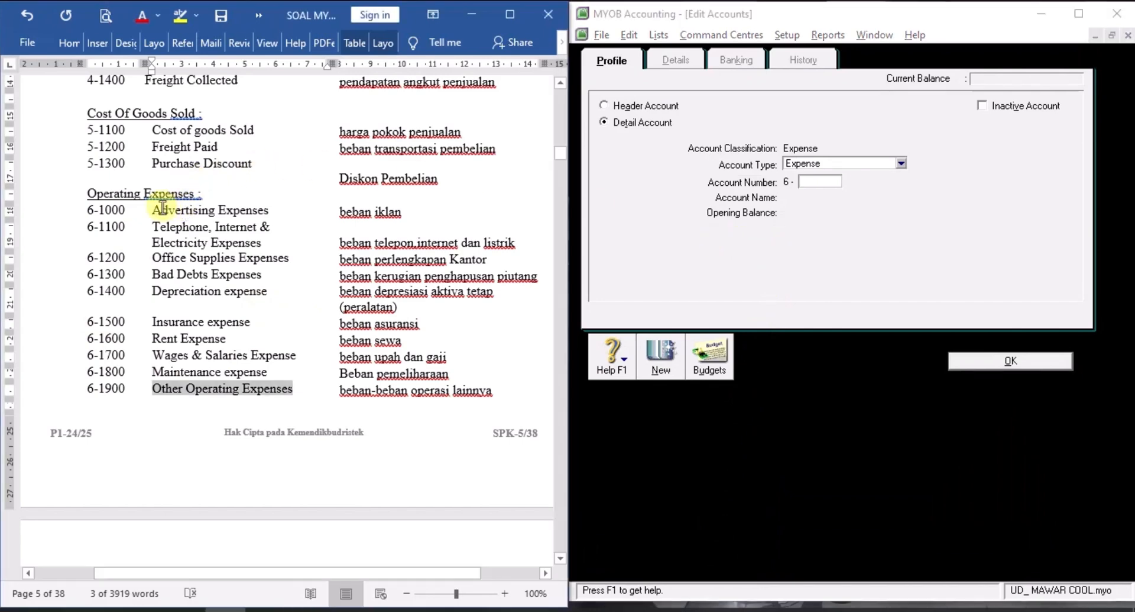
left_click_drag(158, 209, 272, 208)
right_click(247, 211)
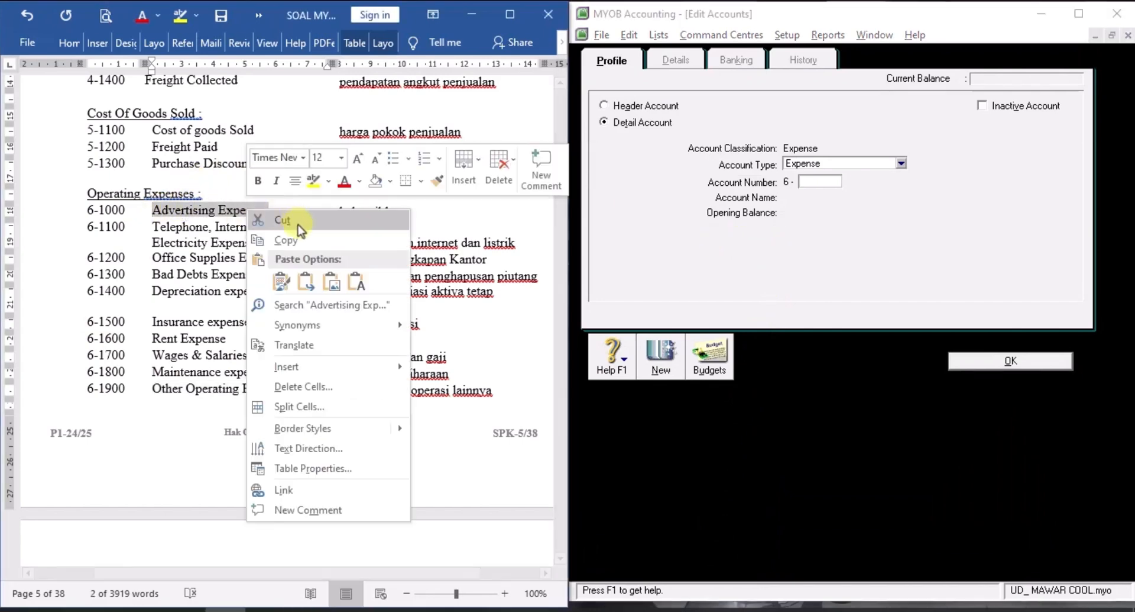
left_click(289, 239)
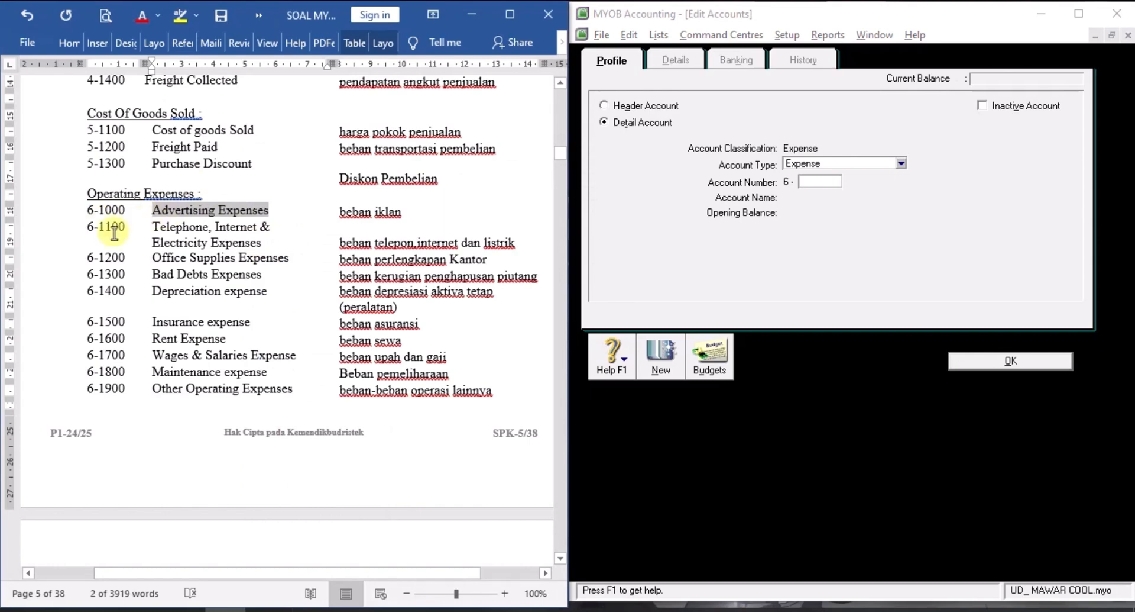
left_click(819, 181)
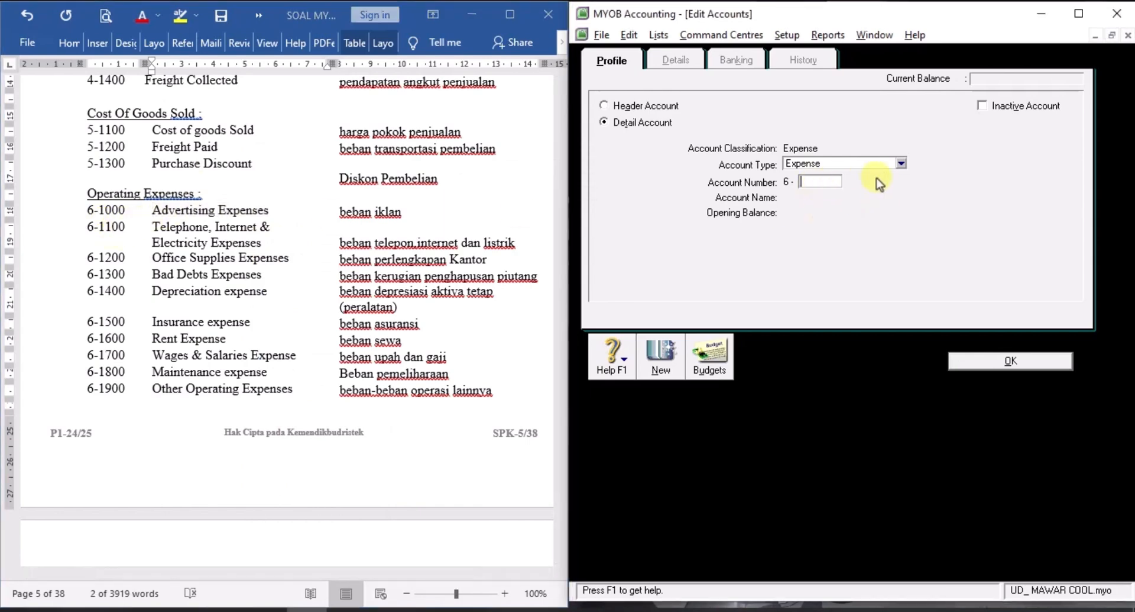
type("1000")
key("Tab")
right_click(840, 200)
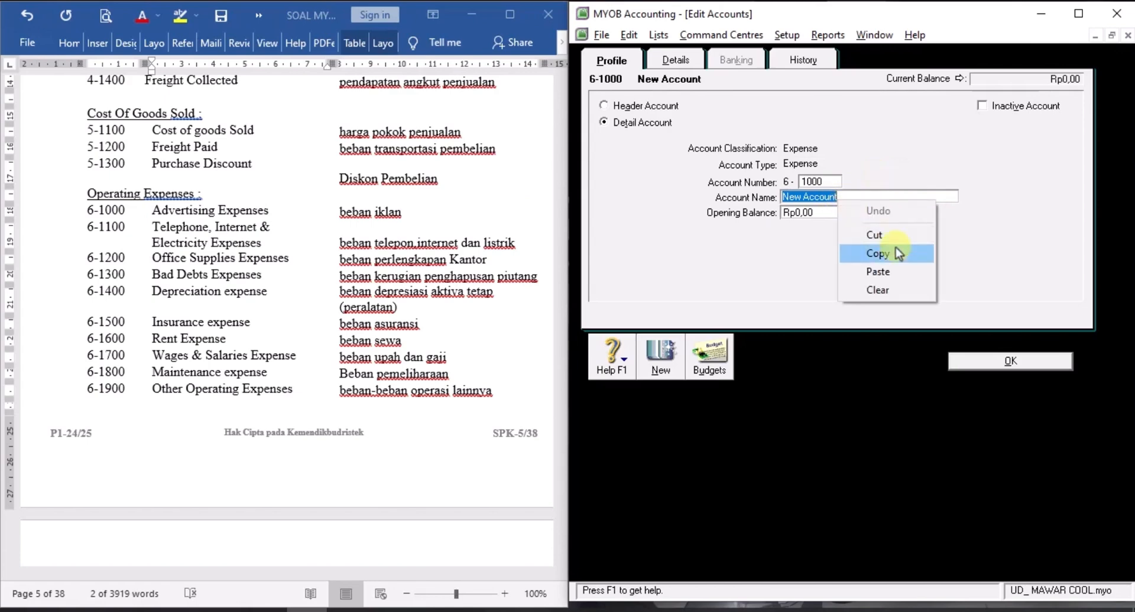
left_click(904, 273)
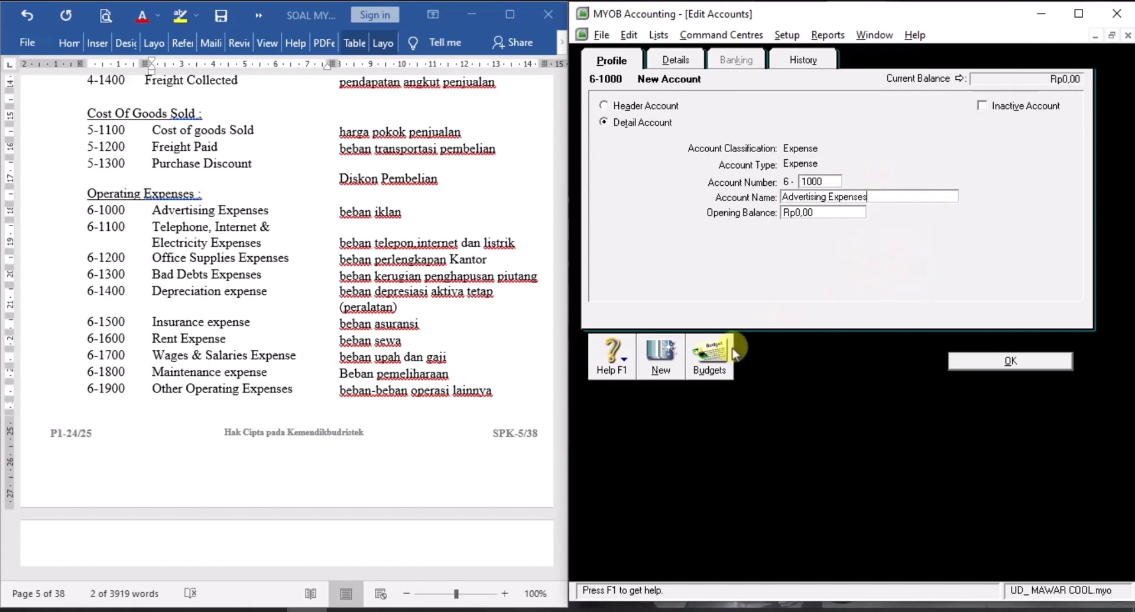
Add a new Expense detail account numbered 6-1100 and try to paste the document's name "Telephone, Internet & Electricity Expenses" into it.
left_click(656, 368)
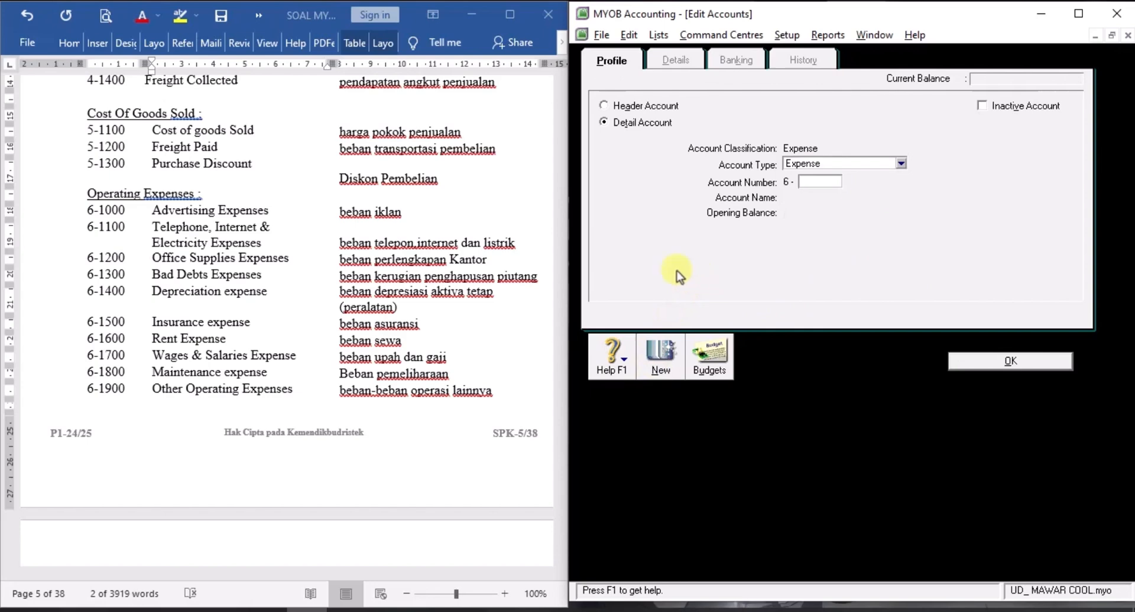
left_click(196, 235)
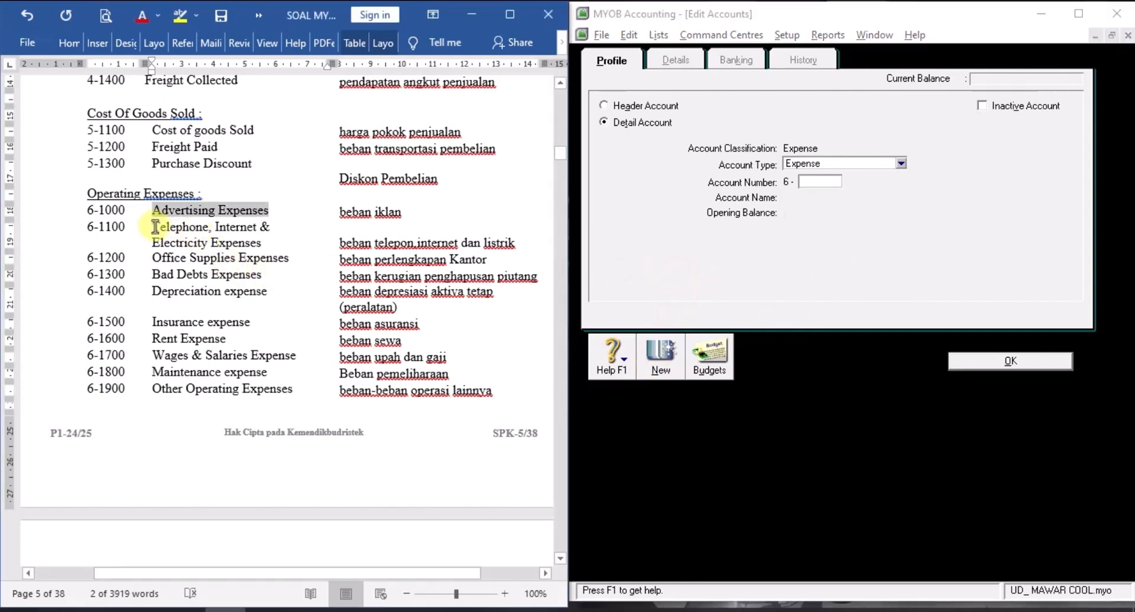
left_click_drag(154, 226, 261, 244)
right_click(229, 239)
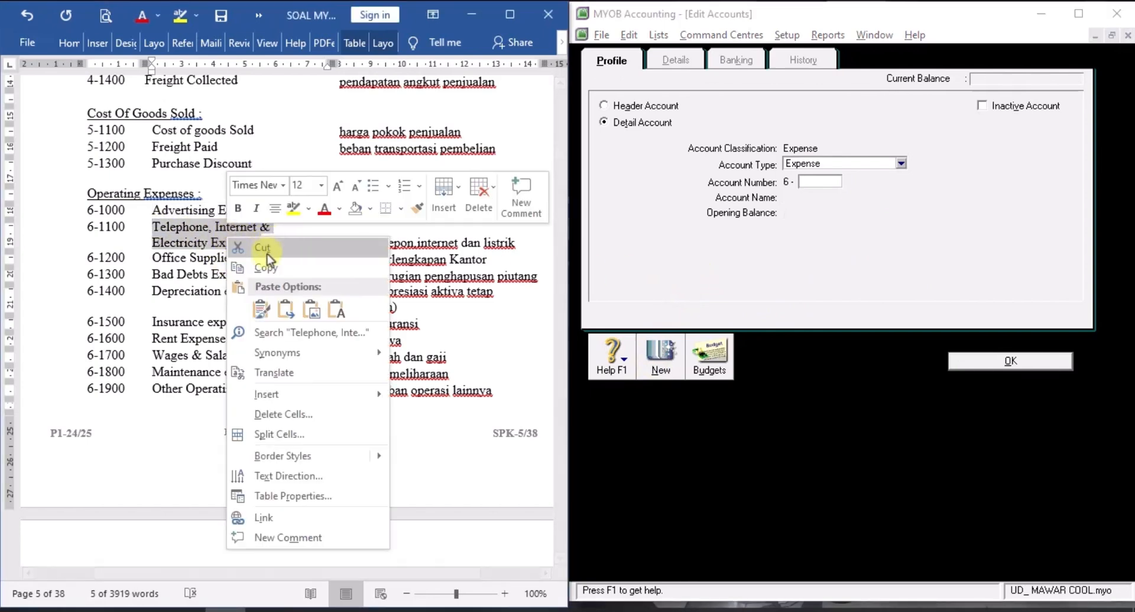
left_click(266, 263)
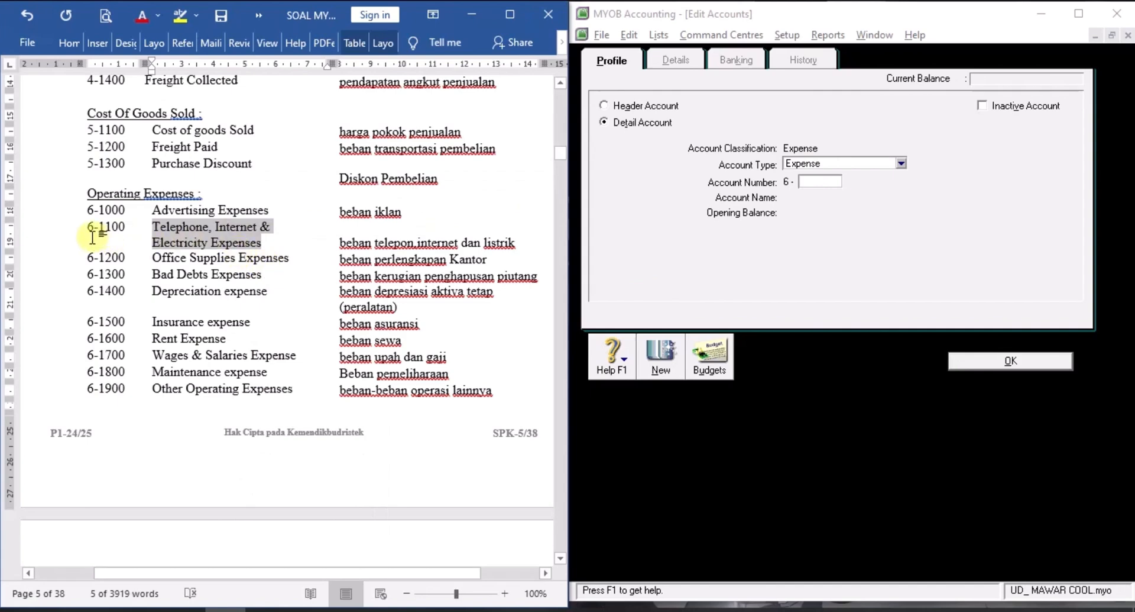
left_click(821, 180)
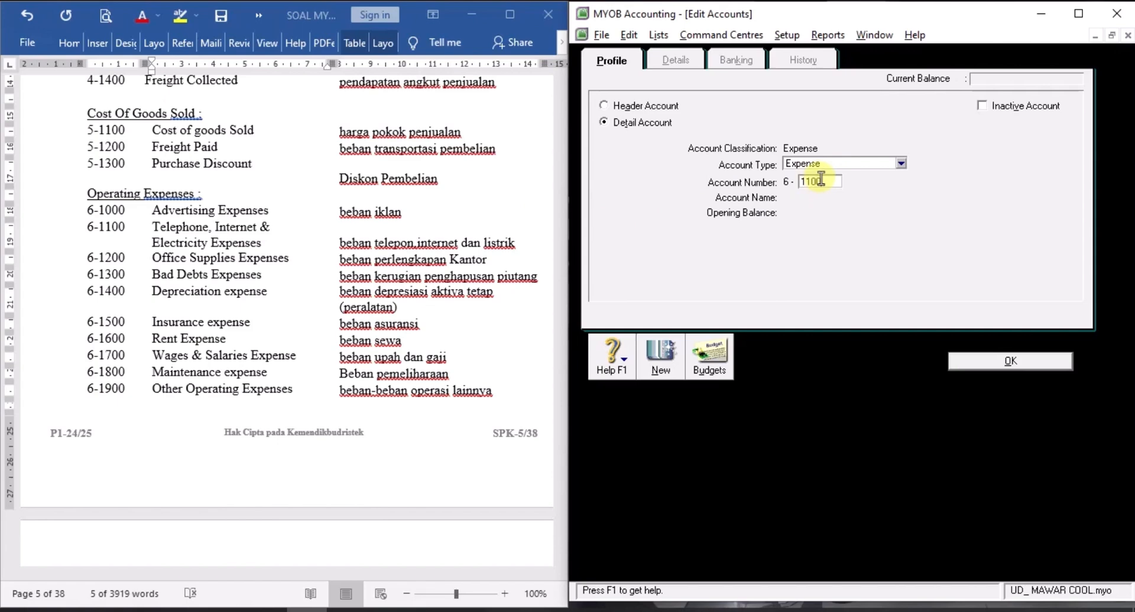
type("1100")
key("Tab")
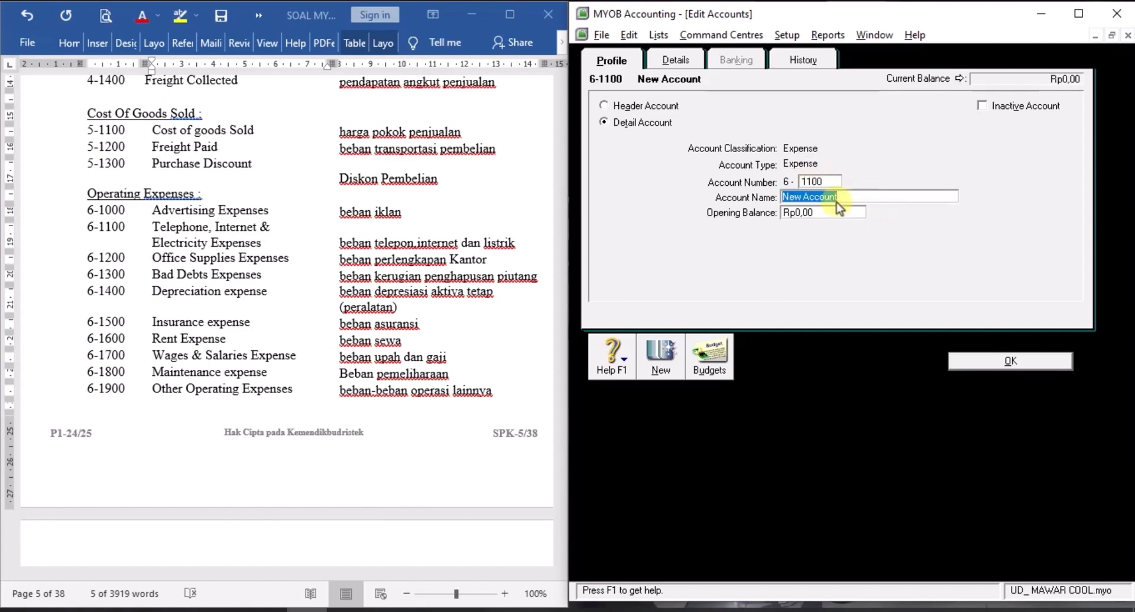
right_click(837, 199)
left_click(881, 271)
Shorten the 6-1100 account name in the Word document to "Telp, Internet & Elec Expenses".
left_click(213, 230)
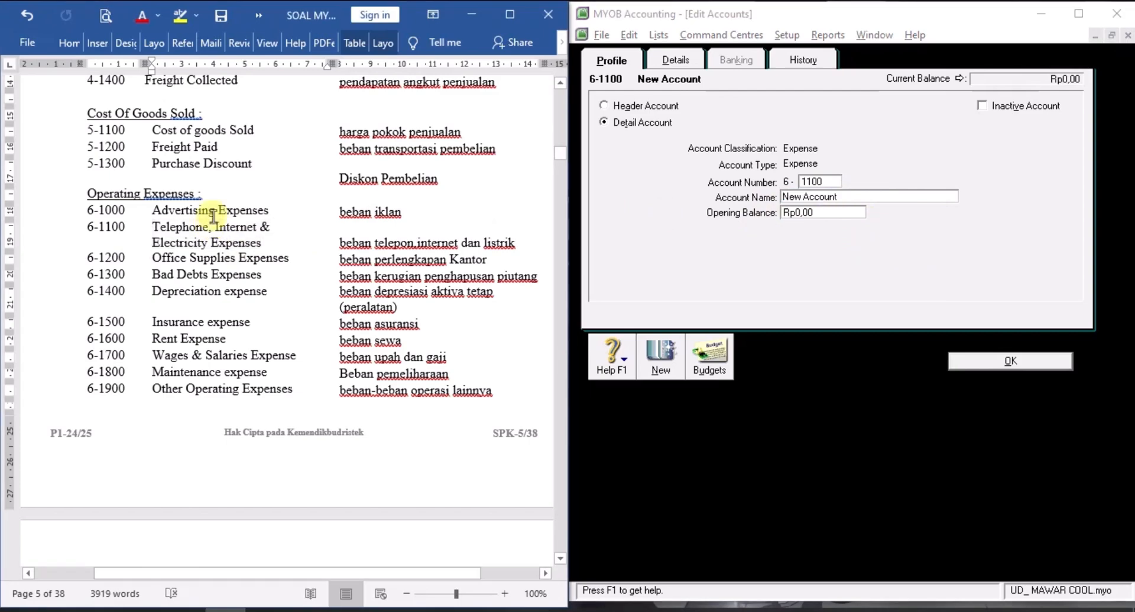
key("BackSpace")
key("BackSpace")
key("BackSpace")
key("BackSpace")
key("BackSpace")
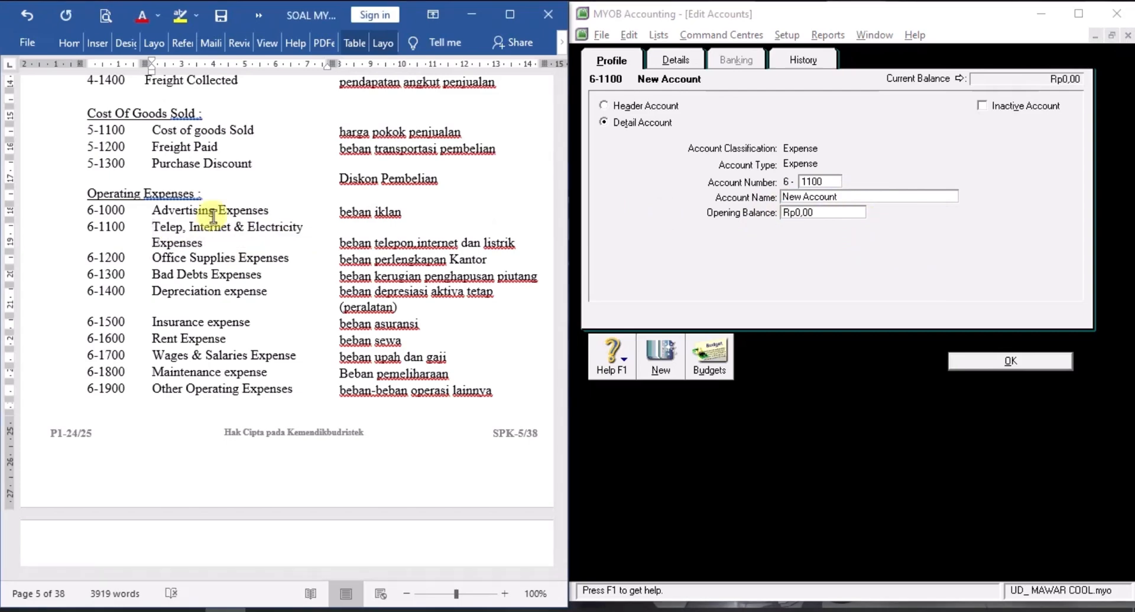
key("BackSpace")
key("BackSpace")
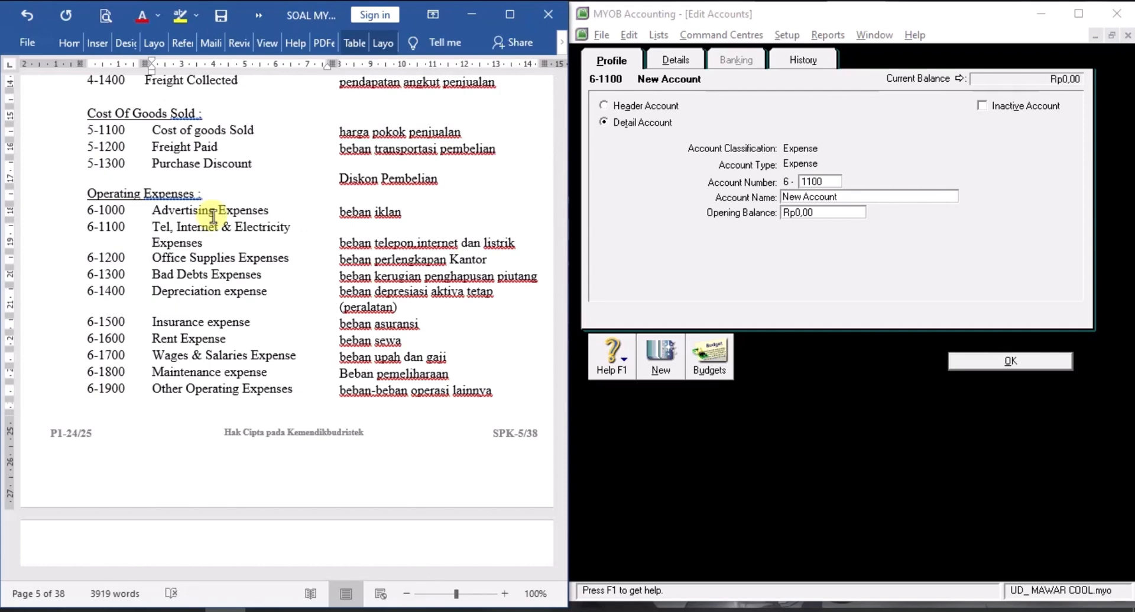
type("p")
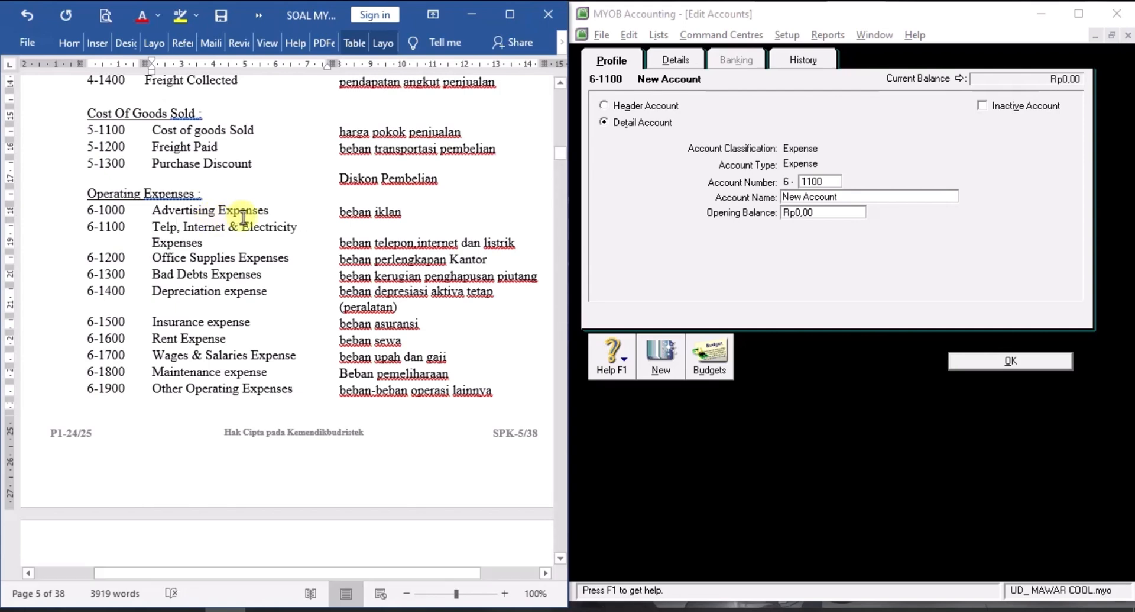
left_click_drag(299, 226, 268, 228)
key("BackSpace")
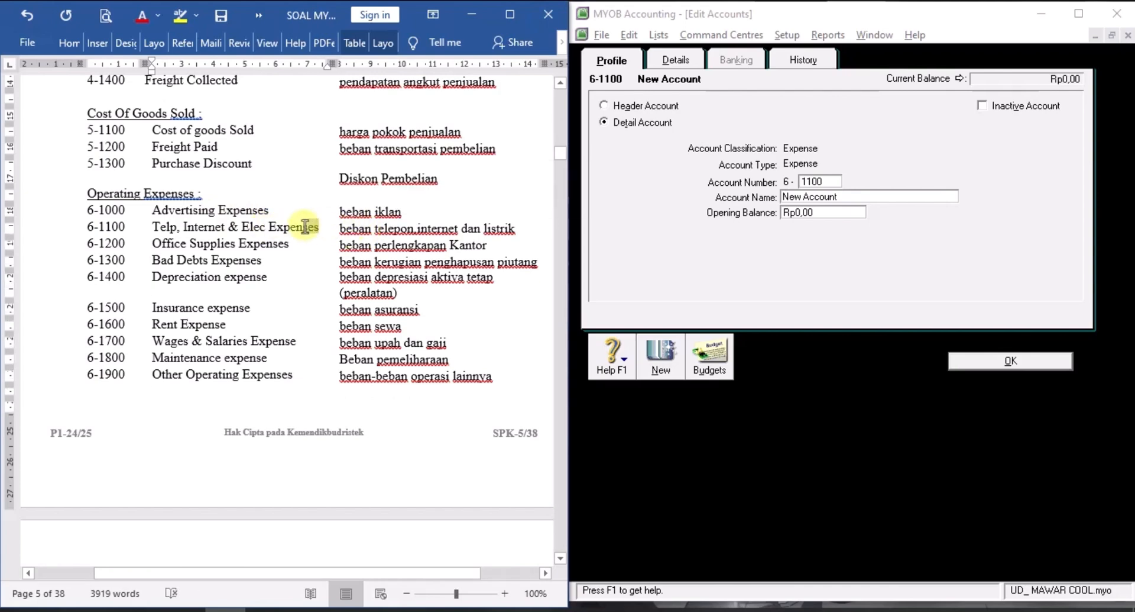
Copy the shortened name "Telp, Internet & Elec Expenses" from the document and use it as the name of account 6-1100 in MYOB.
left_click_drag(299, 227, 161, 227)
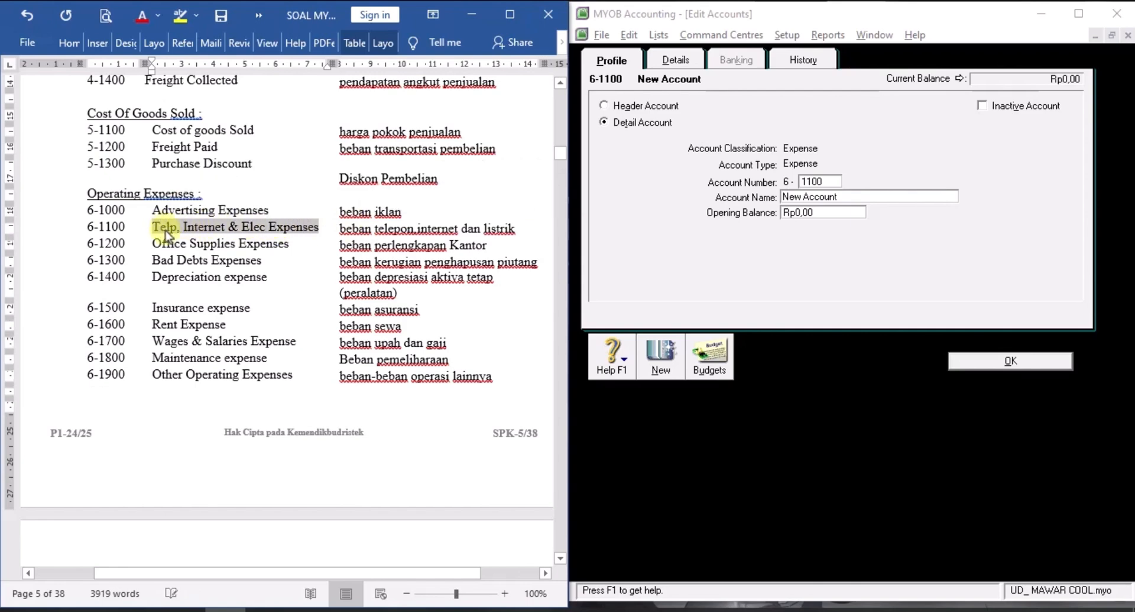
right_click(160, 227)
left_click(201, 253)
left_click(860, 197)
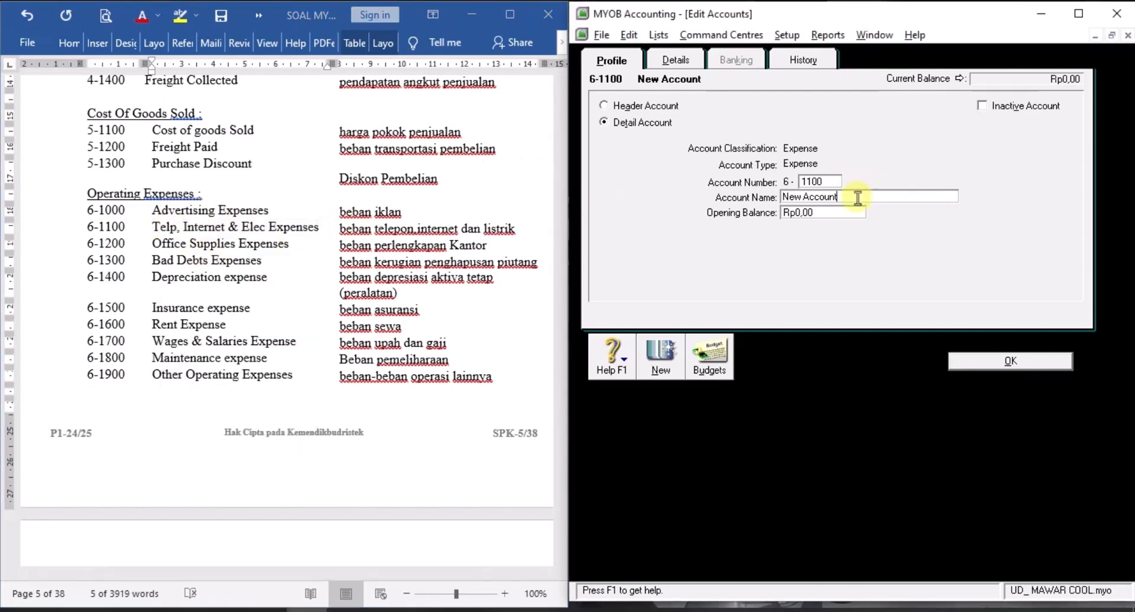
left_click_drag(860, 197, 769, 198)
right_click(814, 199)
left_click(855, 268)
Add a new Expense detail account numbered 6-1200 and name it "Office Supplies Expenses" with the name copied from the document.
left_click(658, 357)
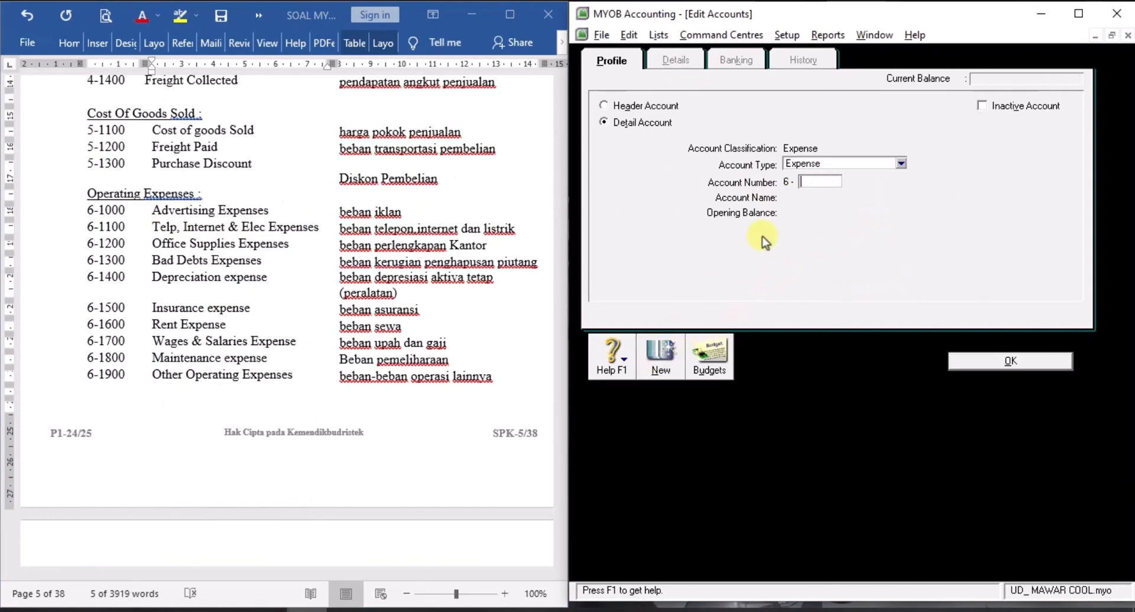
left_click(245, 246)
left_click_drag(319, 227, 152, 229)
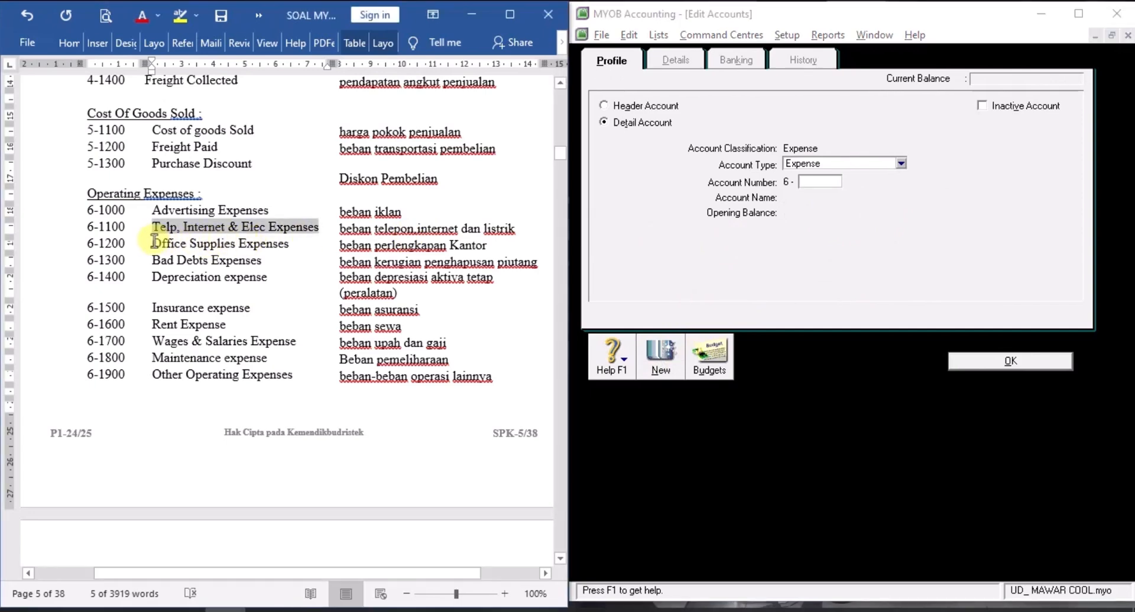
triple_click(155, 245)
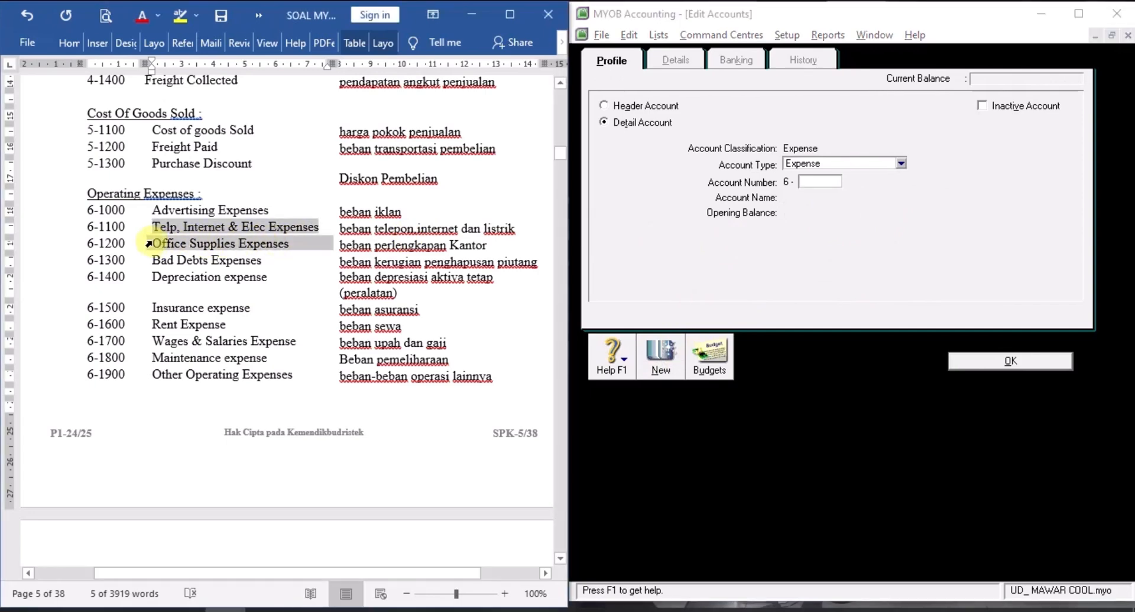
right_click(182, 247)
left_click(244, 267)
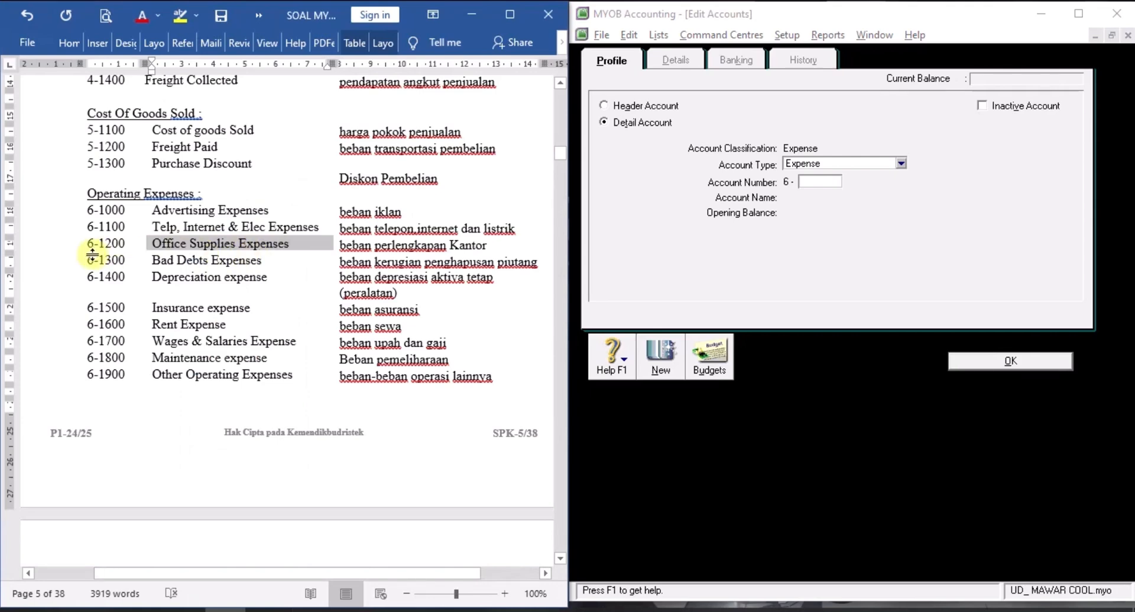
left_click(807, 181)
type("1200")
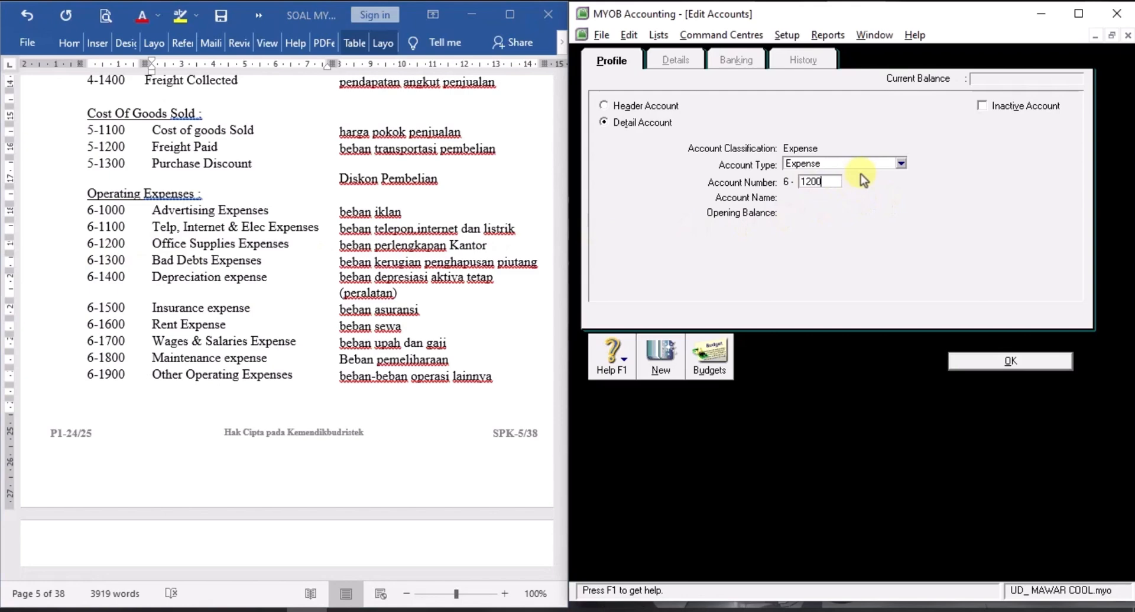
key("Tab")
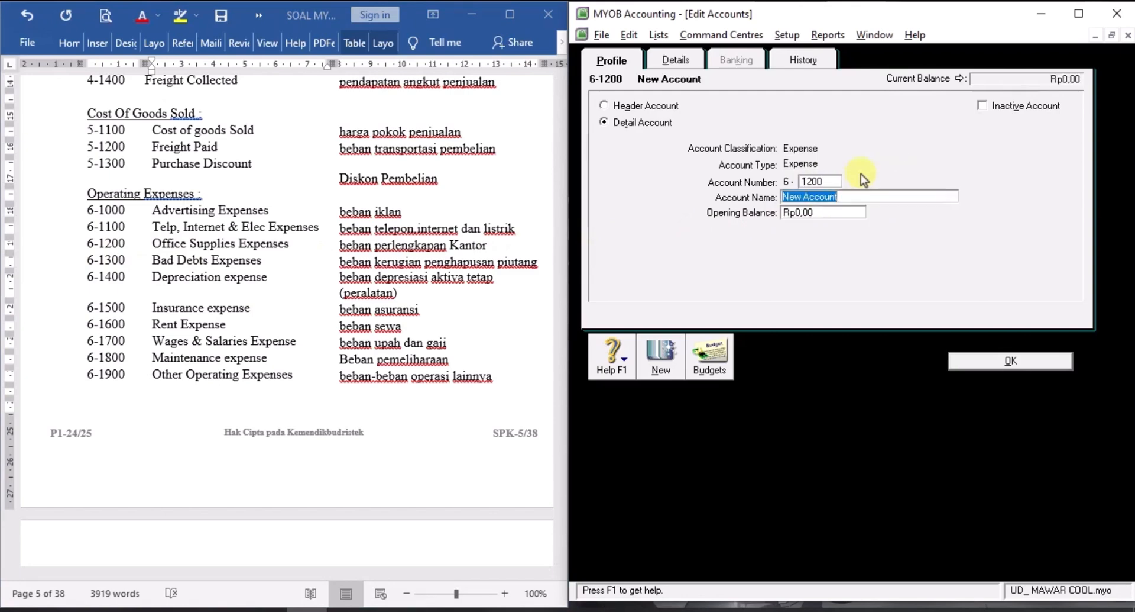
right_click(824, 200)
left_click(863, 272)
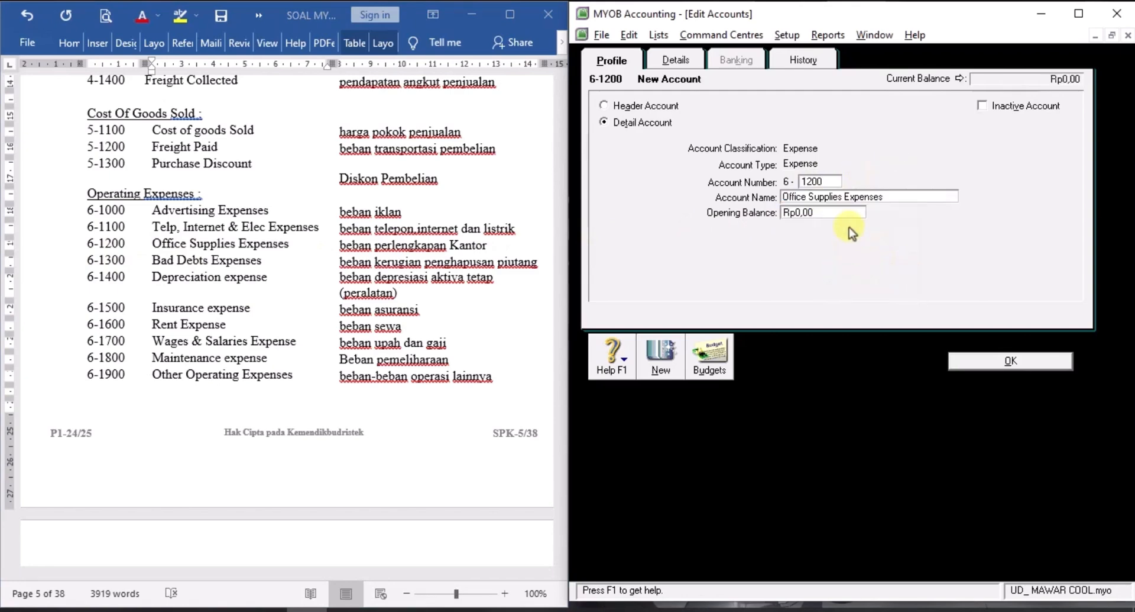
Add a new Expense detail account numbered 6-1300 and name it "Bad Debts Expenses" with the name copied from the document.
left_click(663, 358)
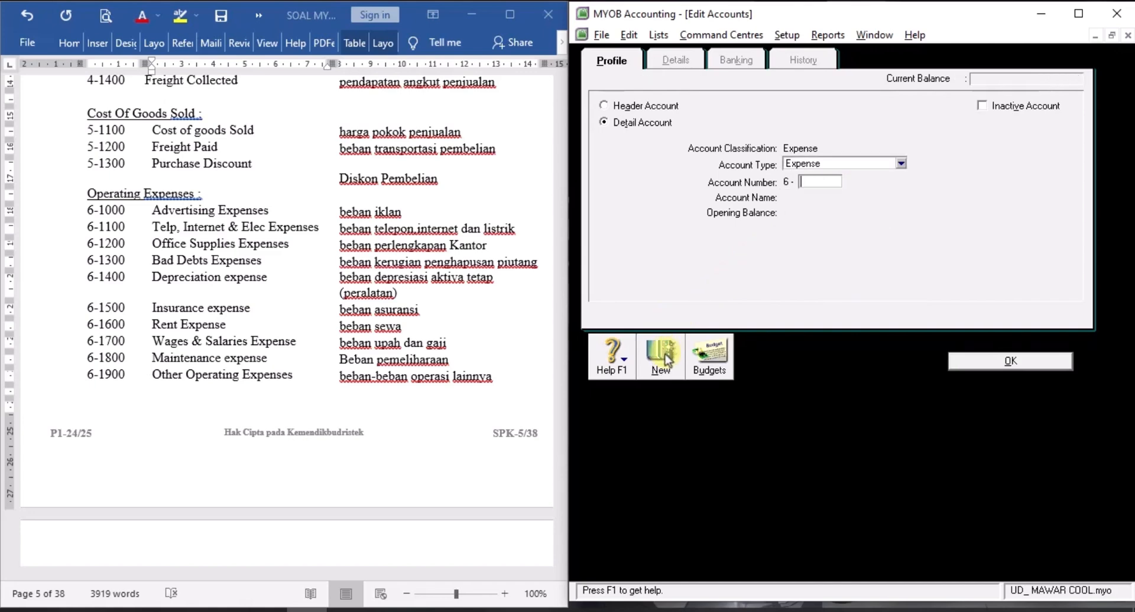
left_click(168, 260)
left_click_drag(168, 260, 274, 261)
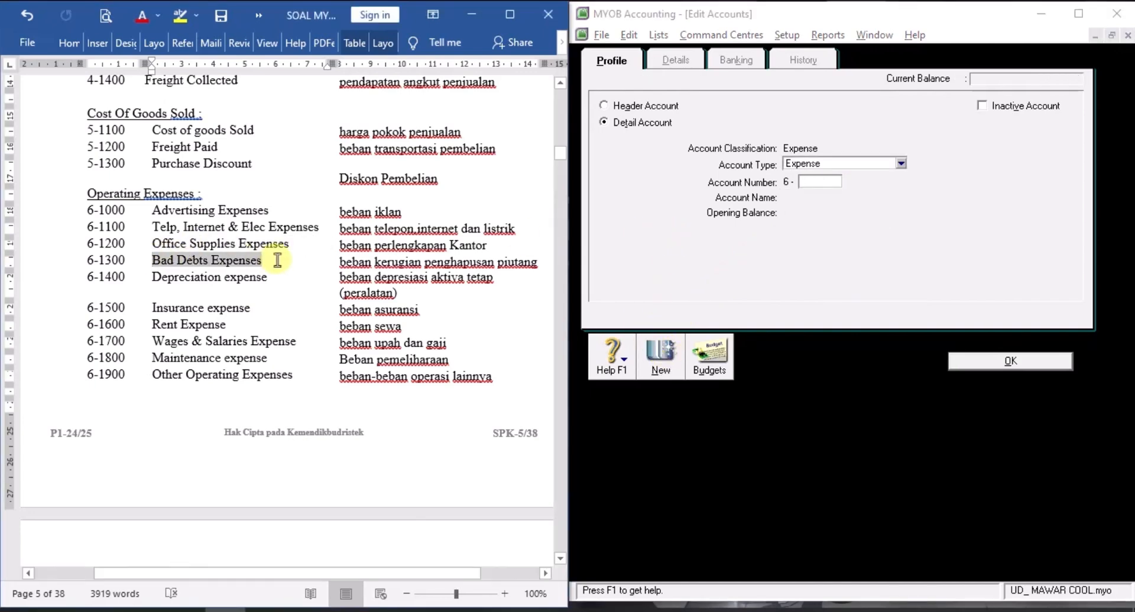
right_click(231, 261)
left_click(271, 290)
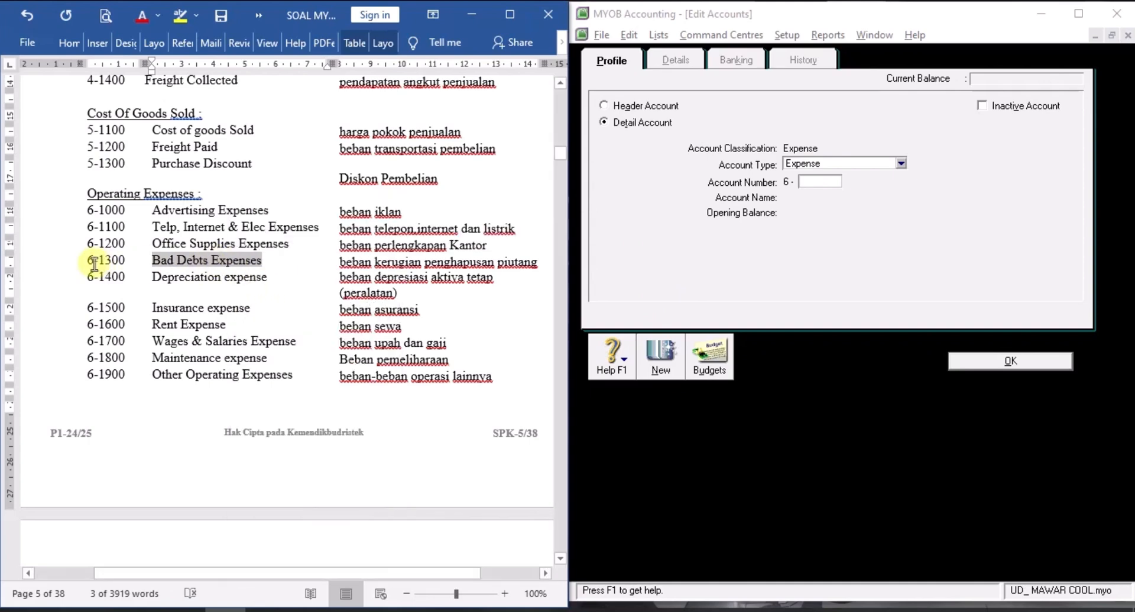
left_click(812, 182)
type("1300")
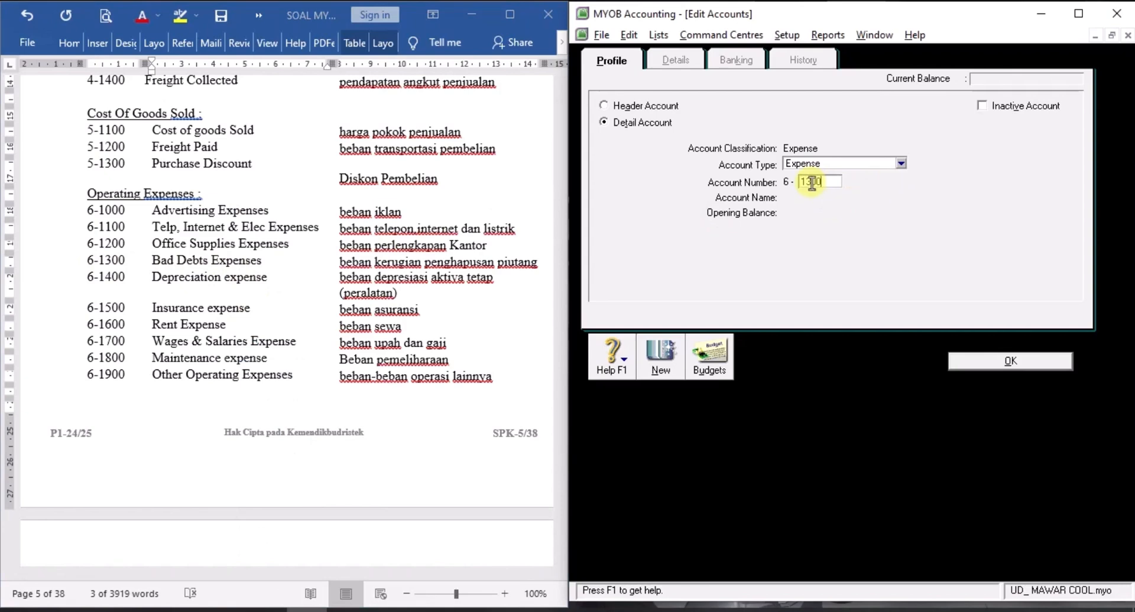
key("Tab")
right_click(836, 195)
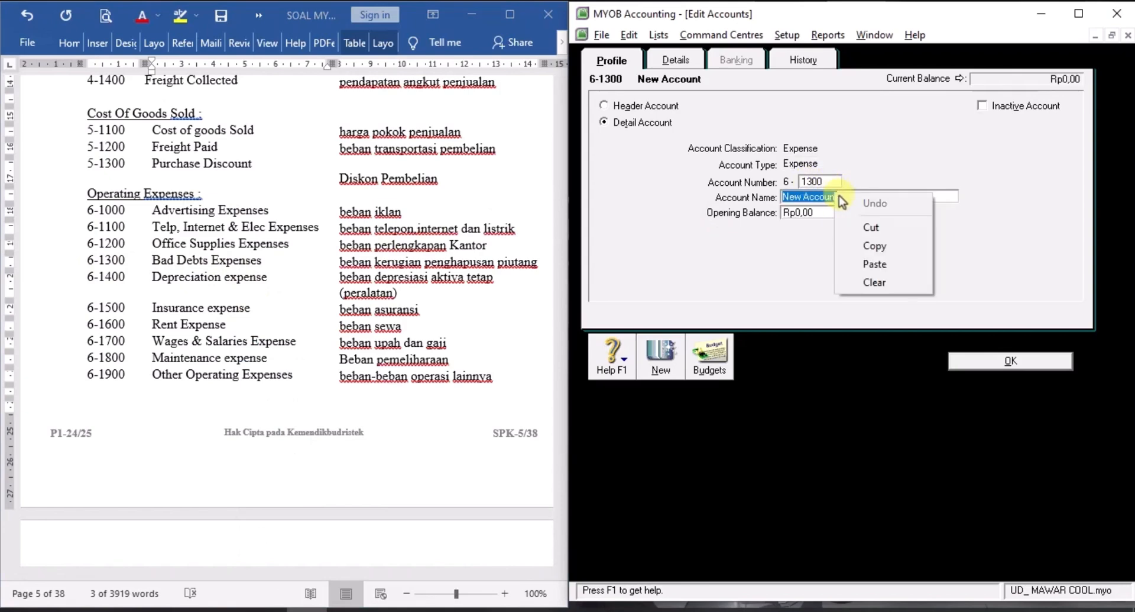
left_click(875, 265)
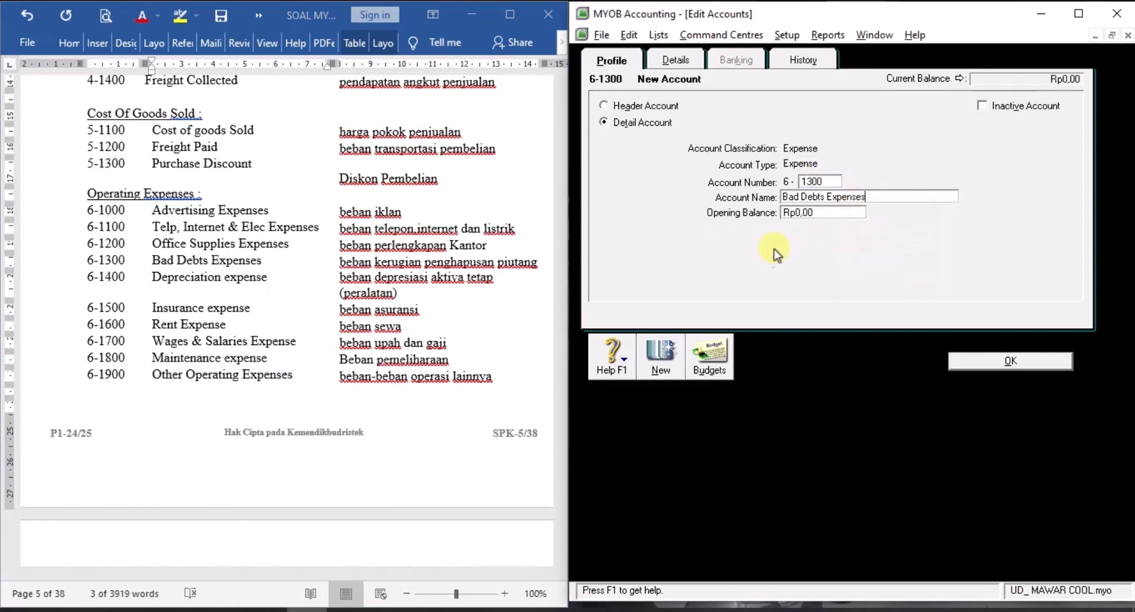
Add a new Expense detail account numbered 6-1400 and name it "Depreciation expense" with the name copied from the document.
left_click(670, 350)
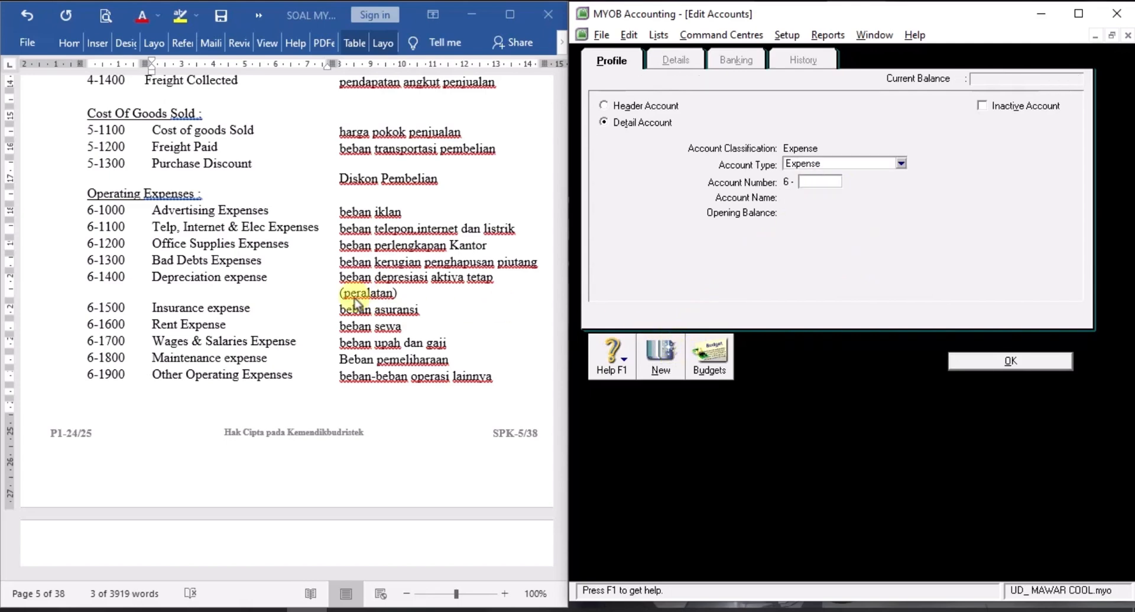
key("alt+Tab")
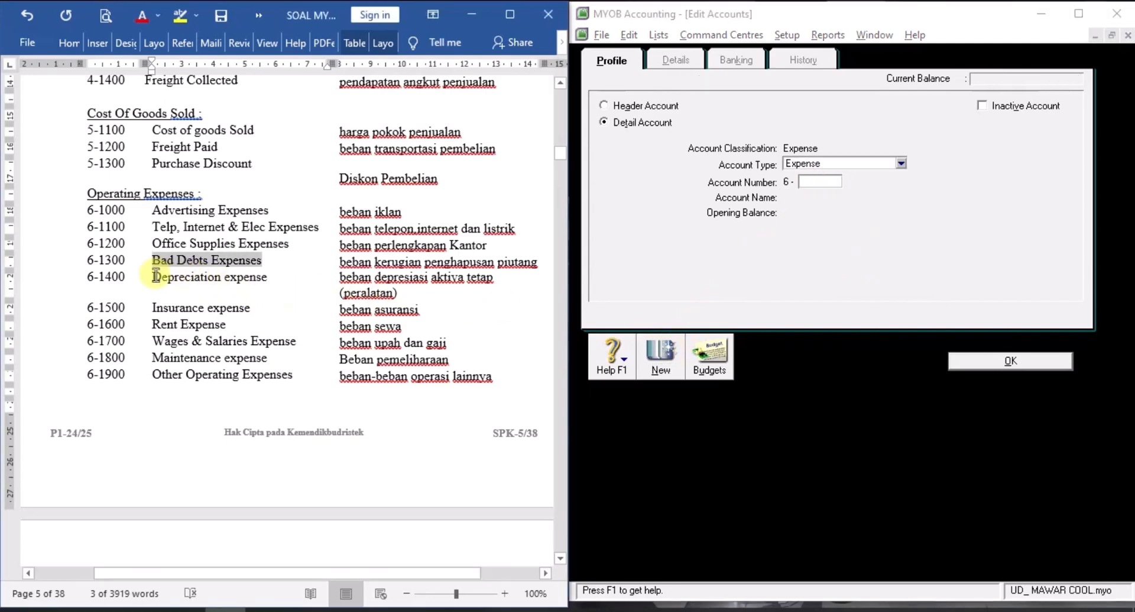
left_click_drag(152, 276, 267, 277)
right_click(239, 276)
left_click(278, 306)
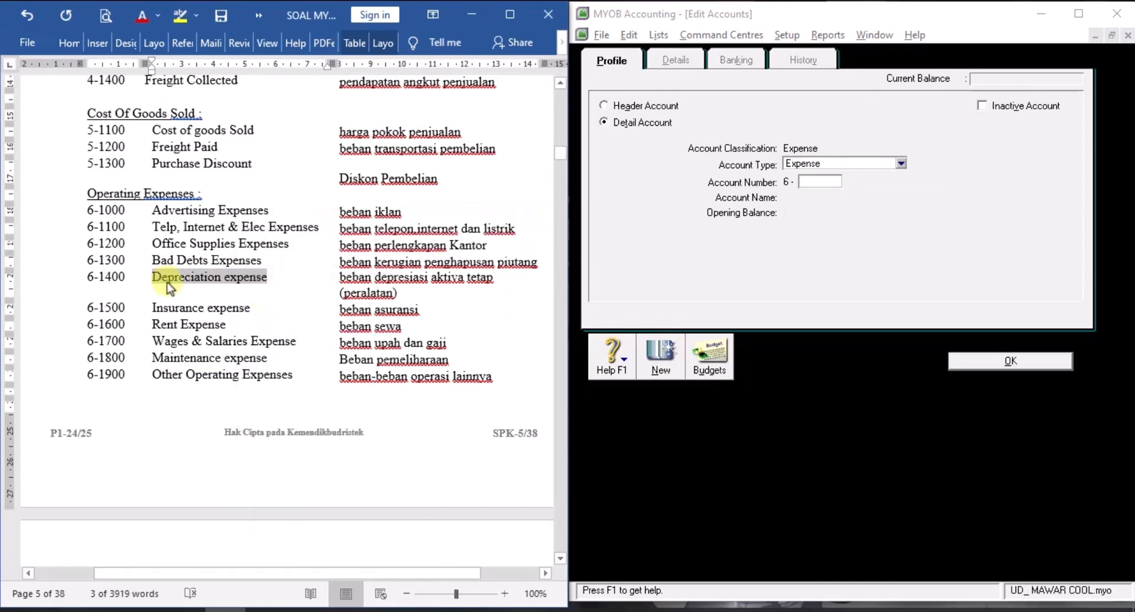
left_click(817, 179)
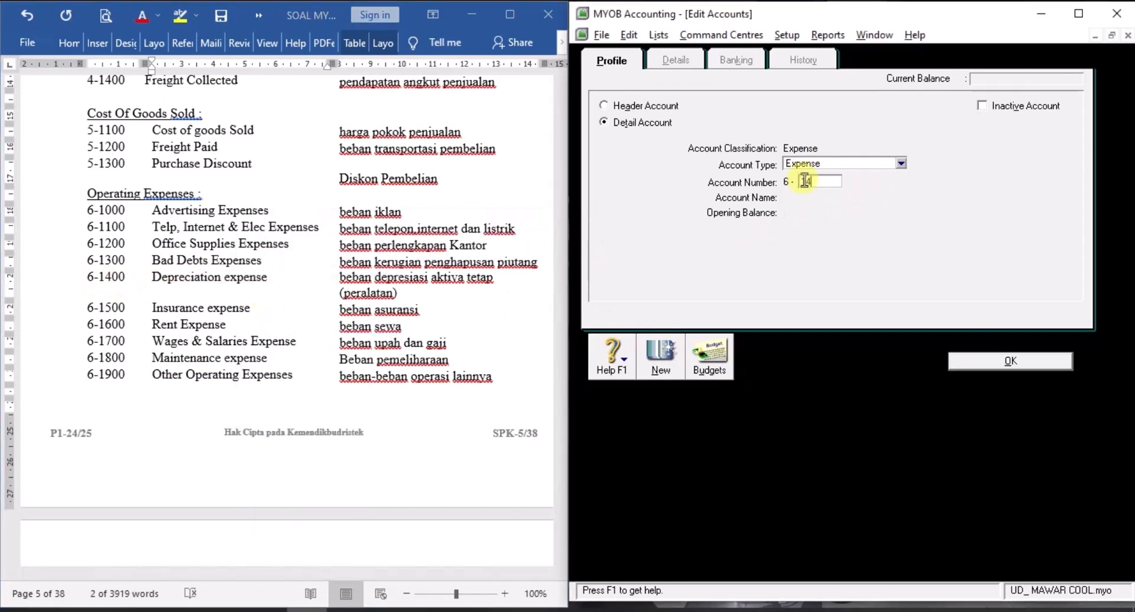
type("1400")
key("Tab")
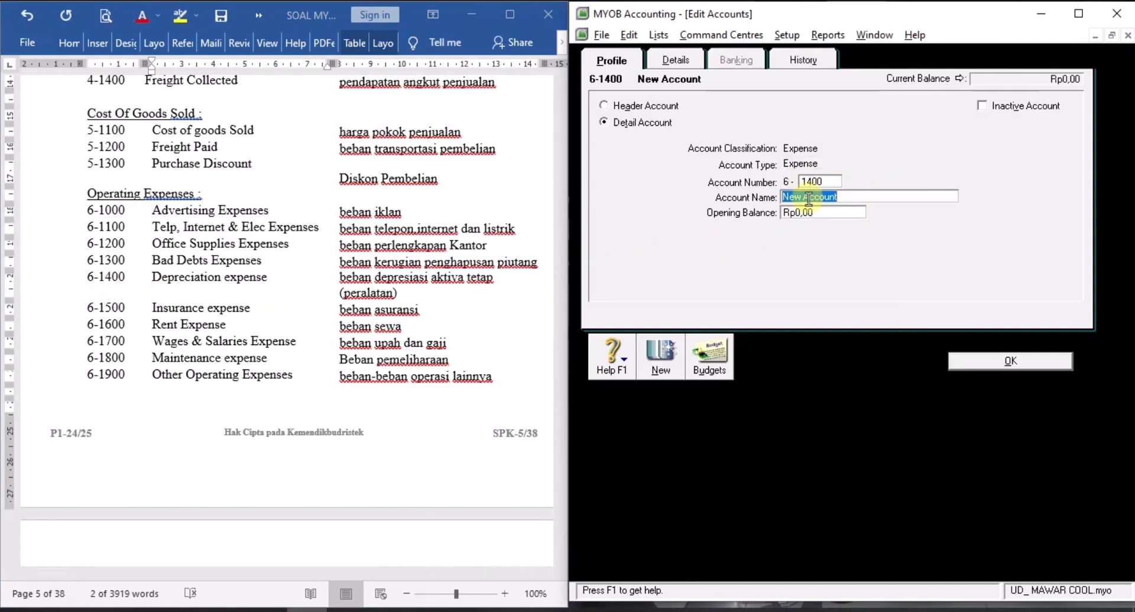
right_click(809, 198)
left_click(846, 269)
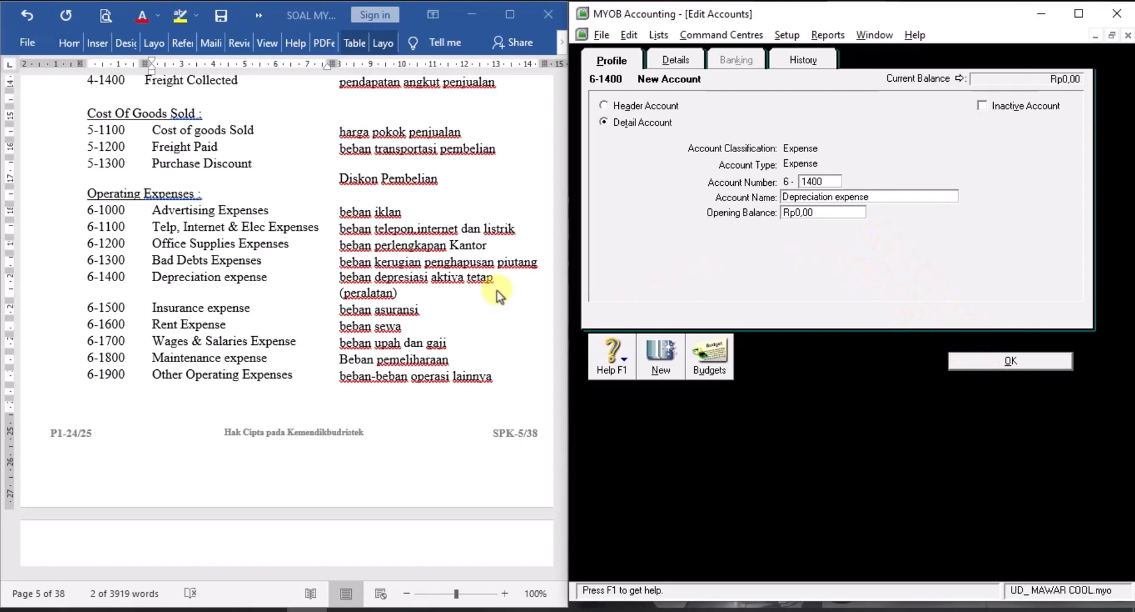
Add a new Expense detail account numbered 6-1500 and name it "Insurance expense" with the name copied from the document.
left_click(208, 308)
left_click(146, 312)
right_click(146, 312)
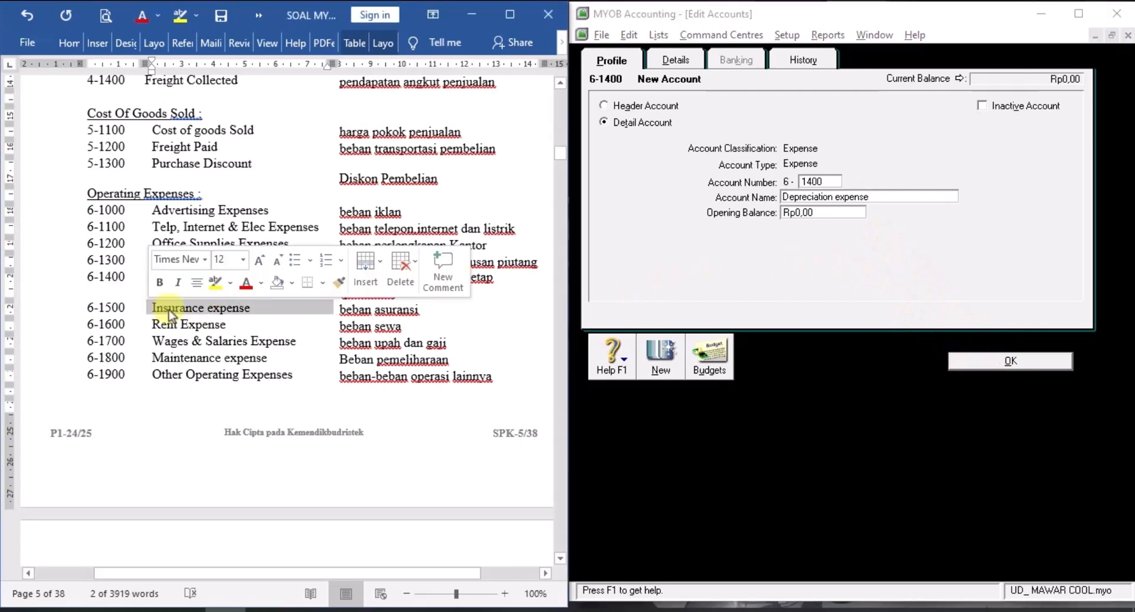
left_click(213, 331)
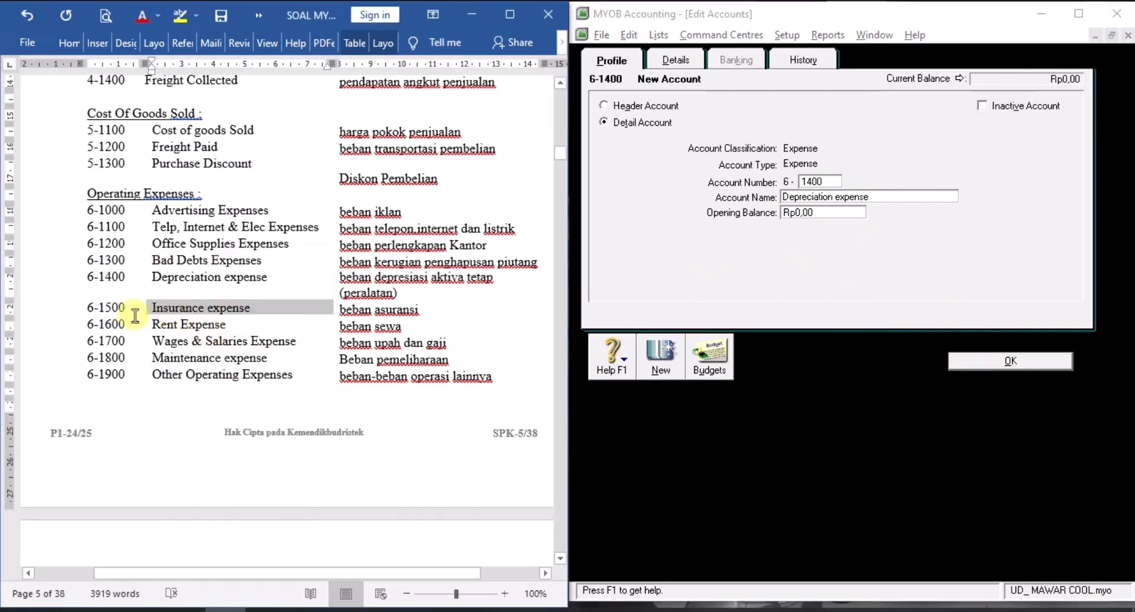
left_click(774, 218)
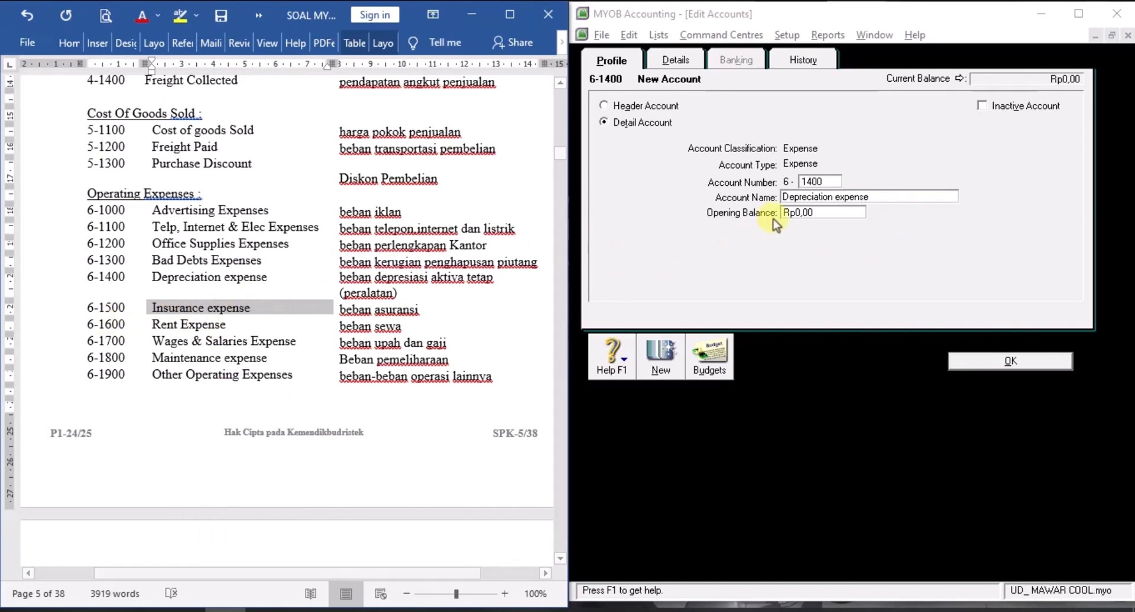
left_click(661, 361)
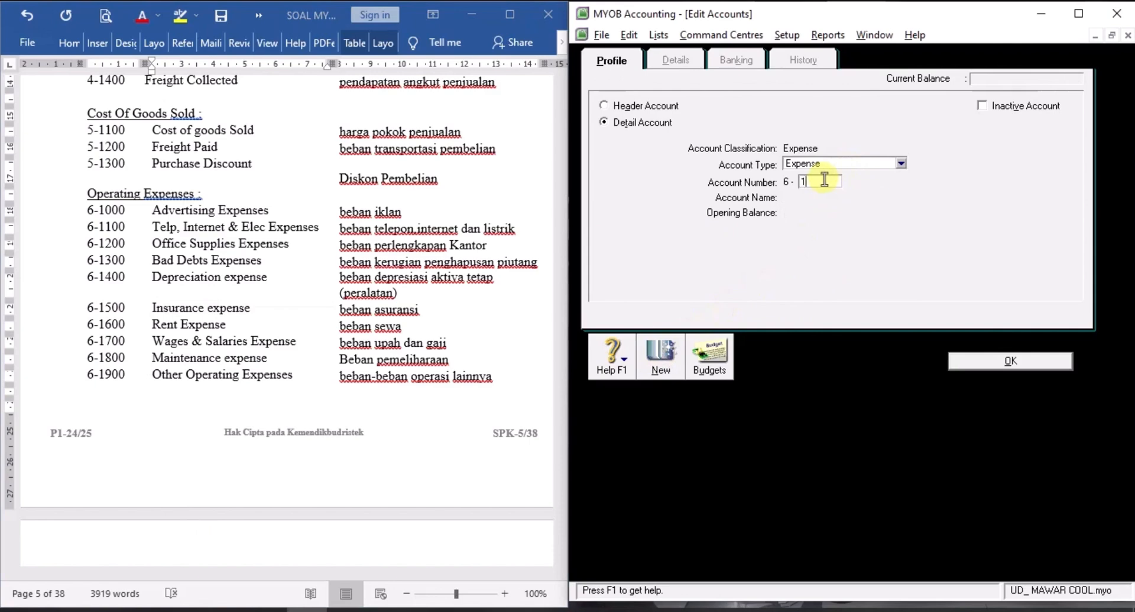
key("Tab")
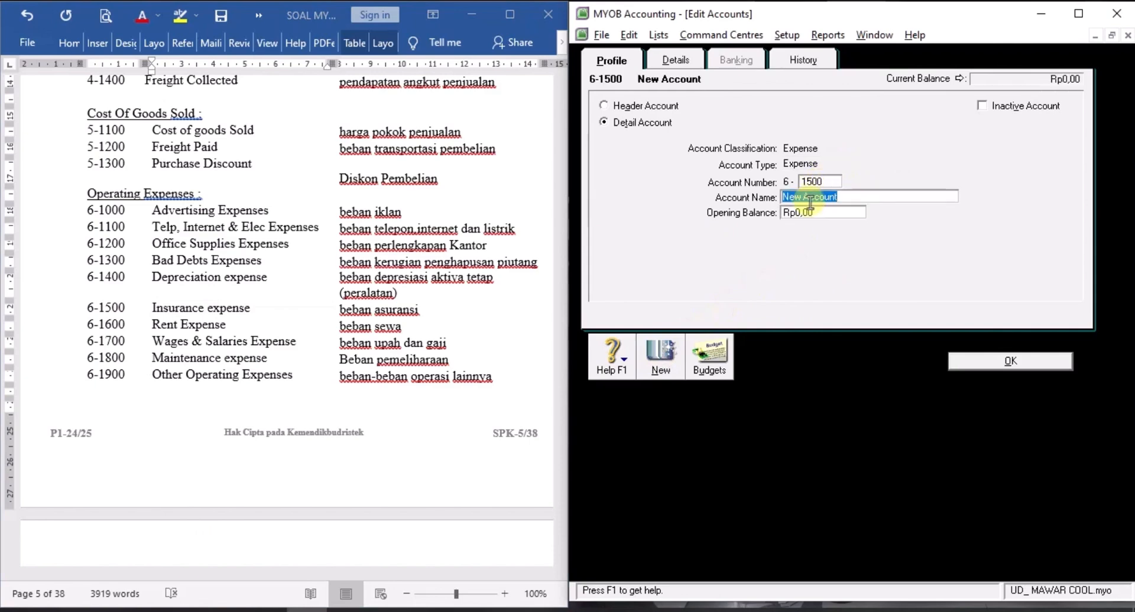
right_click(812, 201)
left_click(851, 272)
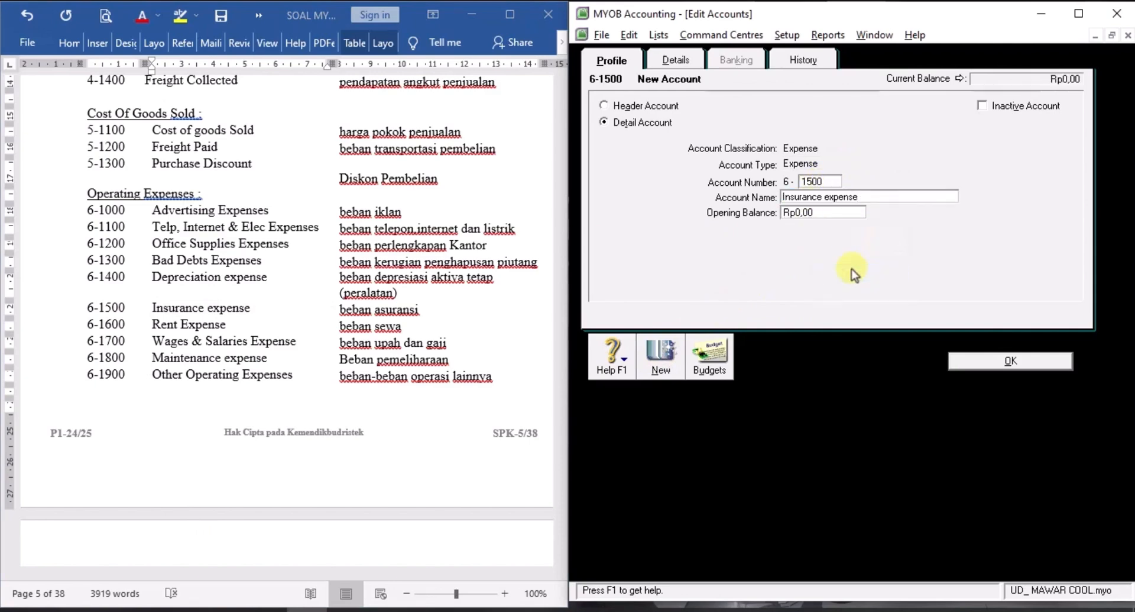
Add a new Expense detail account numbered 6-1600 and name it "Rent Expense" with the name copied from the document.
left_click(660, 362)
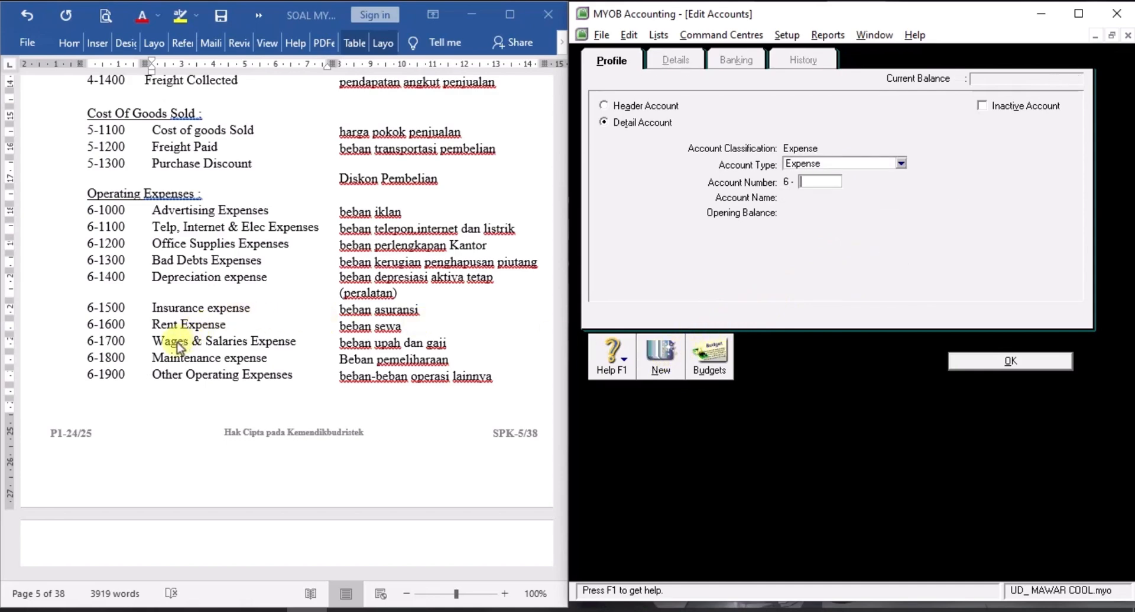
left_click(160, 325)
left_click_drag(152, 308, 216, 309)
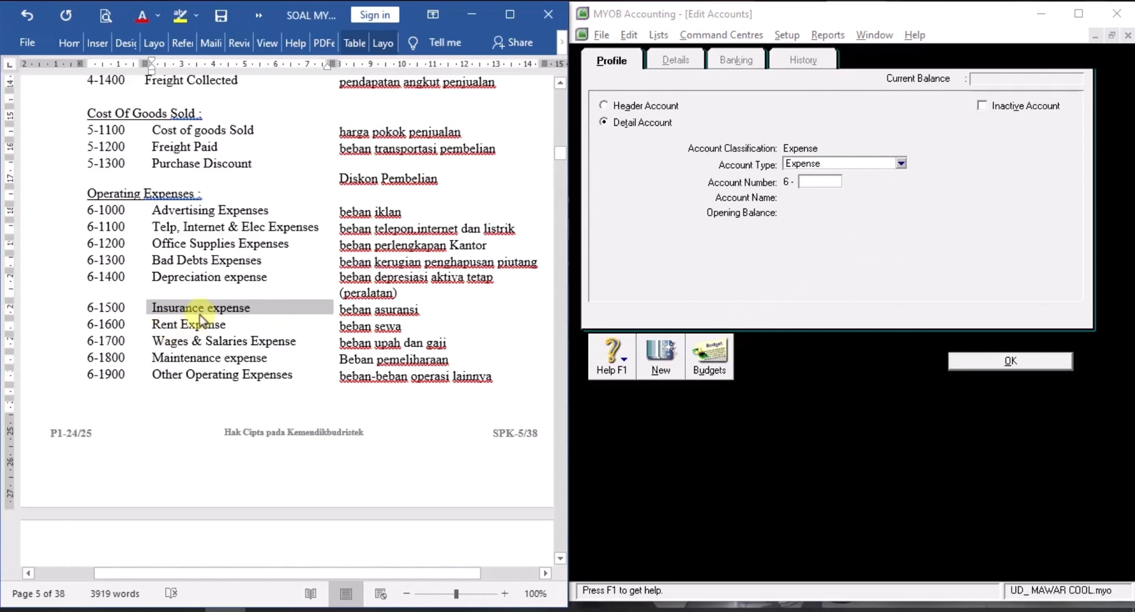
left_click_drag(153, 325, 225, 325)
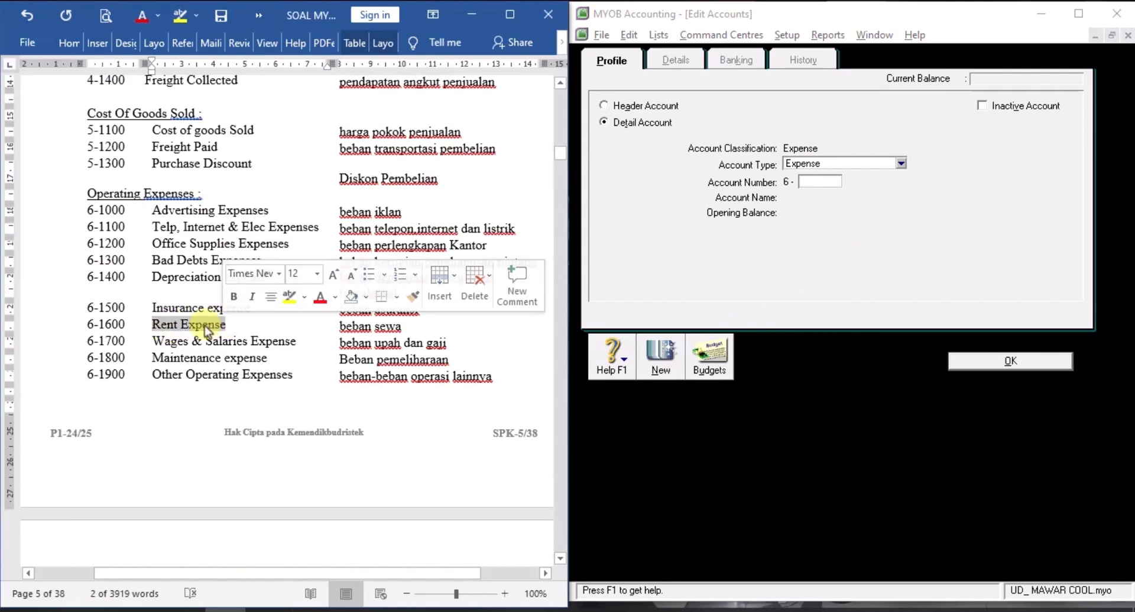
right_click(225, 325)
left_click(278, 43)
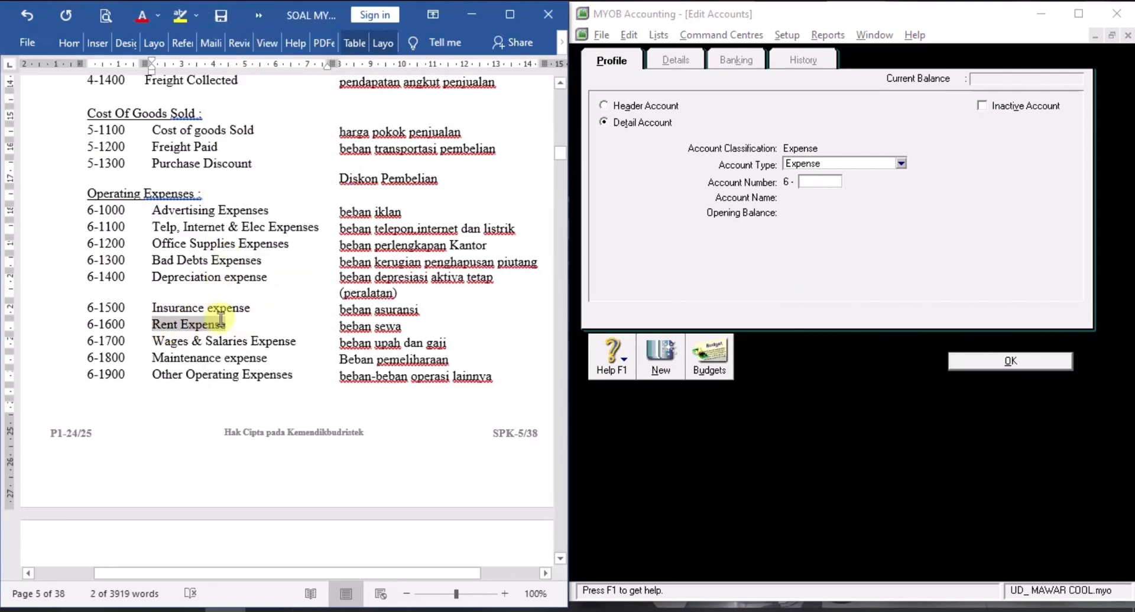
left_click(823, 182)
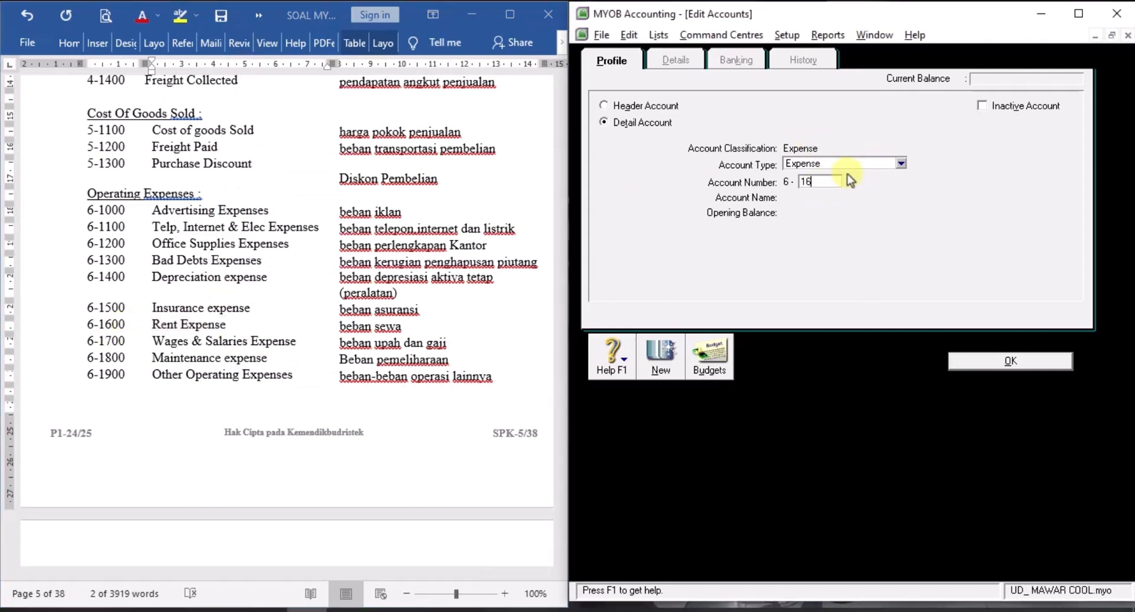
key("Tab")
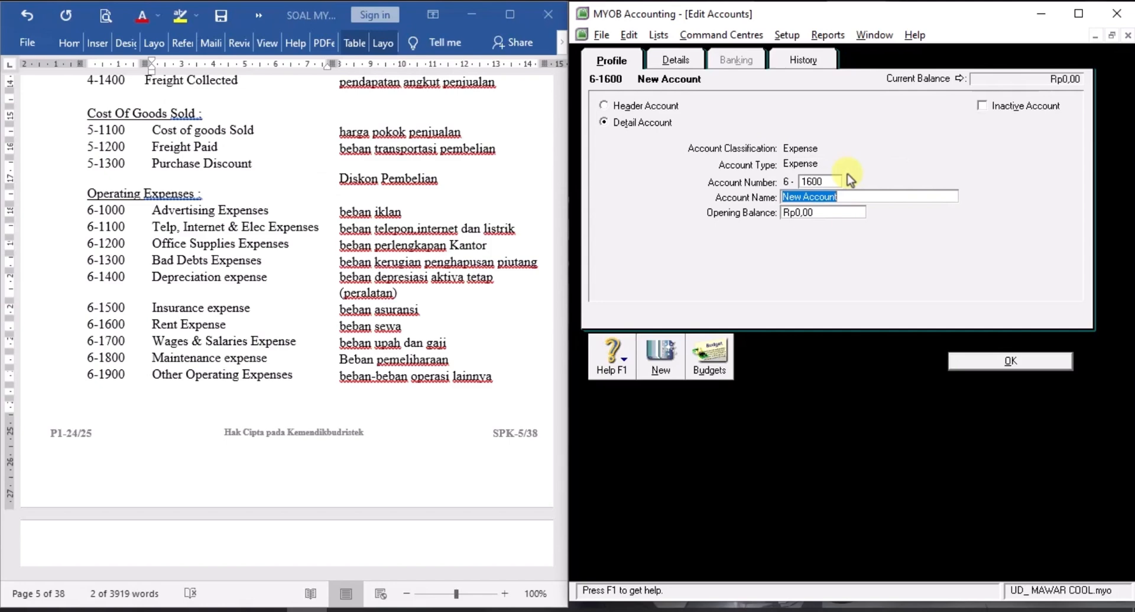
right_click(825, 199)
left_click(864, 271)
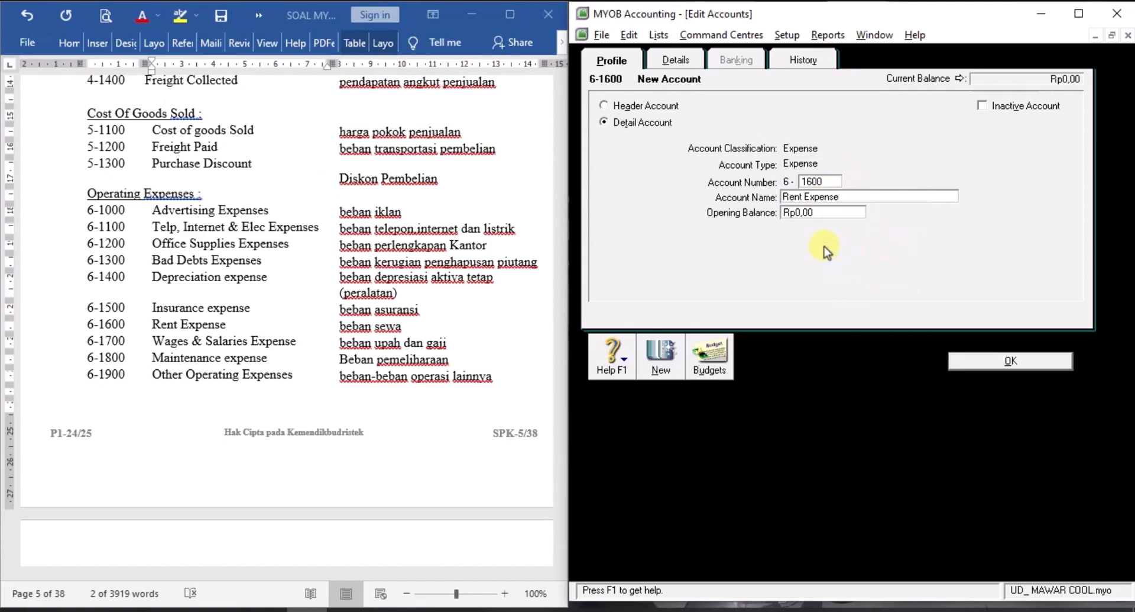
Add a new Expense detail account numbered 6-1800, name it "Maintenance expense" with the name copied from the document, and return to the accounts list.
left_click(662, 355)
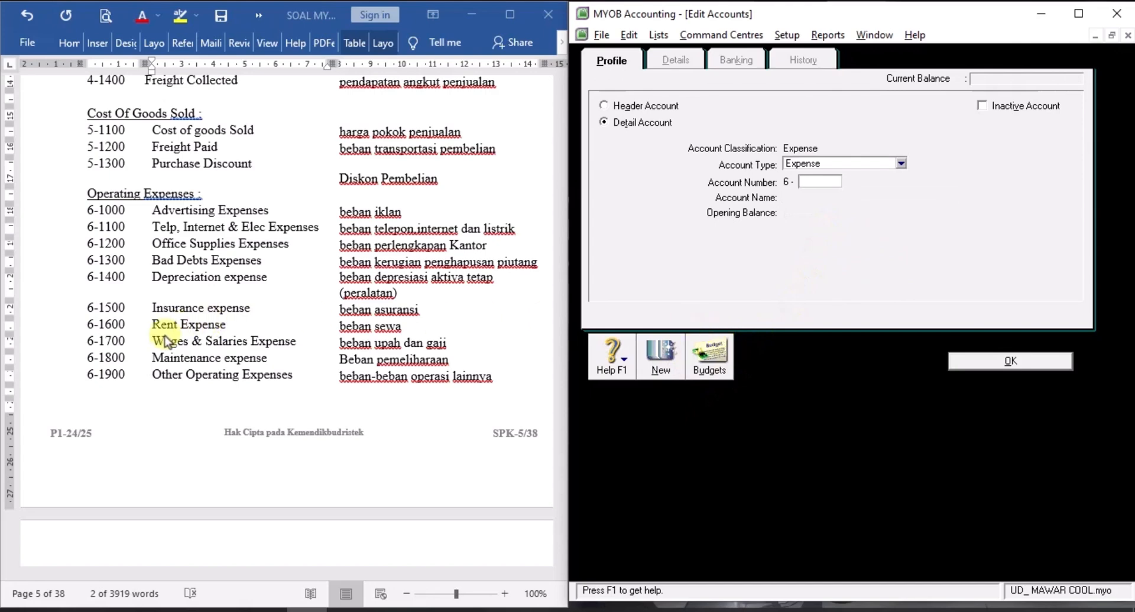
left_click(234, 332)
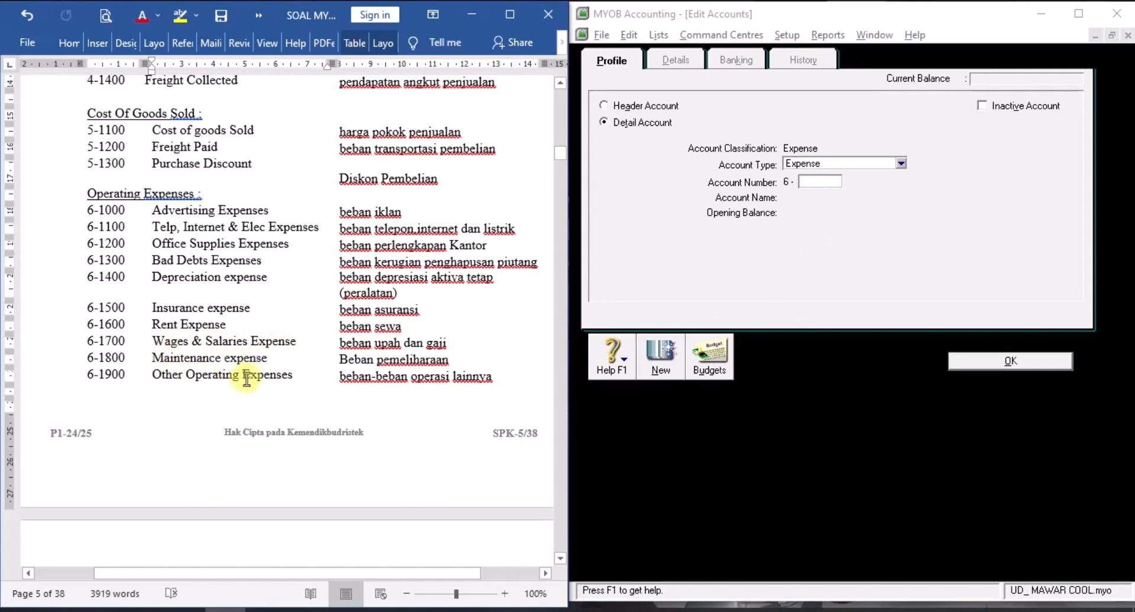
triple_click(183, 358)
right_click(184, 359)
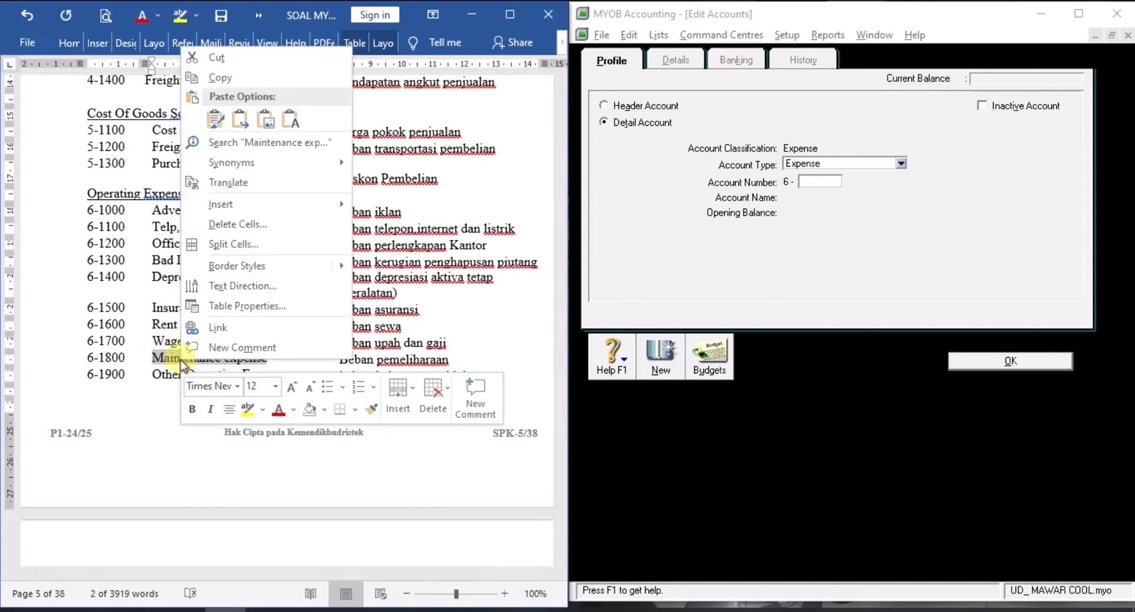
left_click(220, 80)
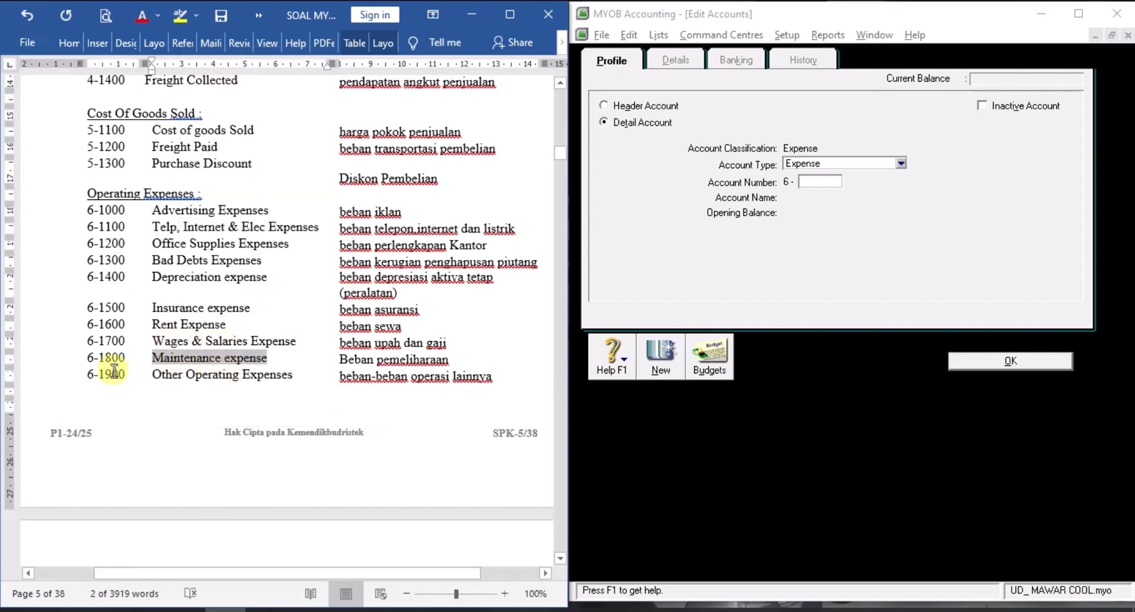
left_click(820, 183)
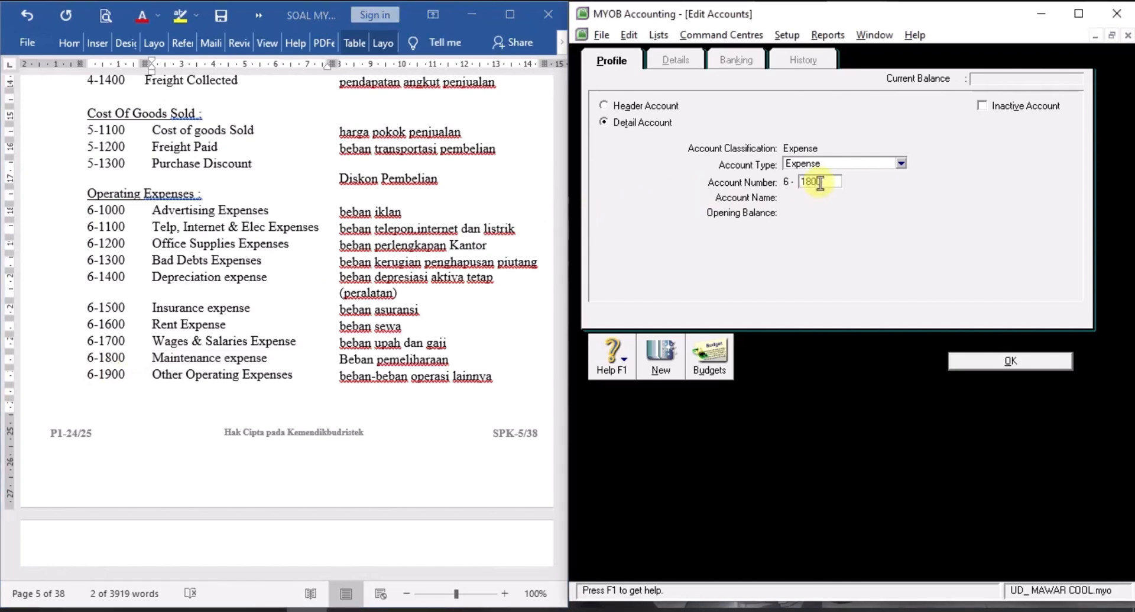
key("Tab")
right_click(822, 194)
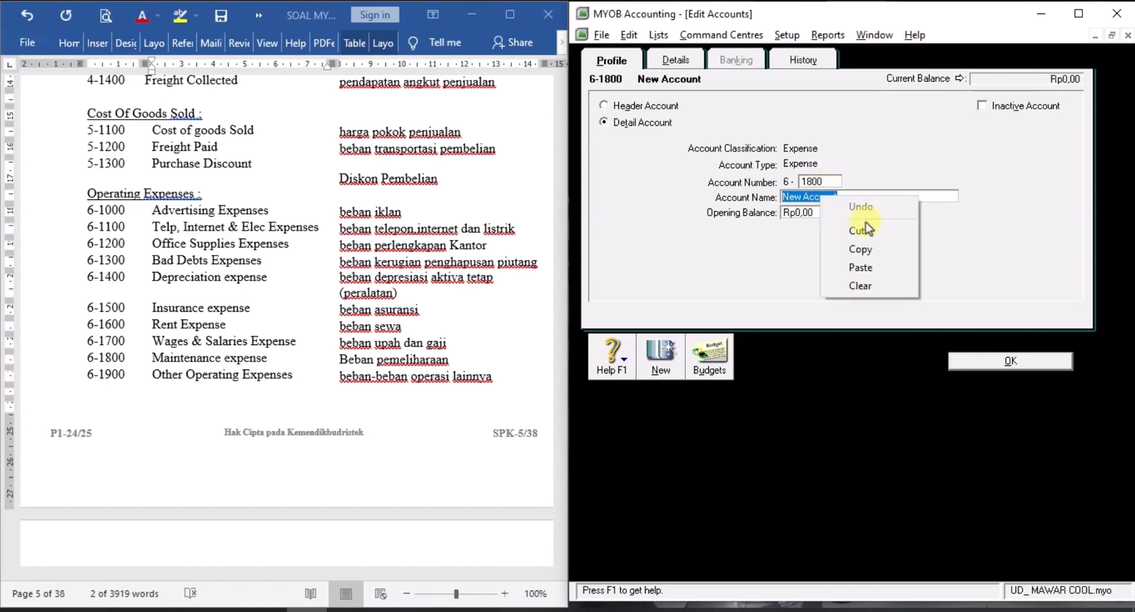
left_click(884, 266)
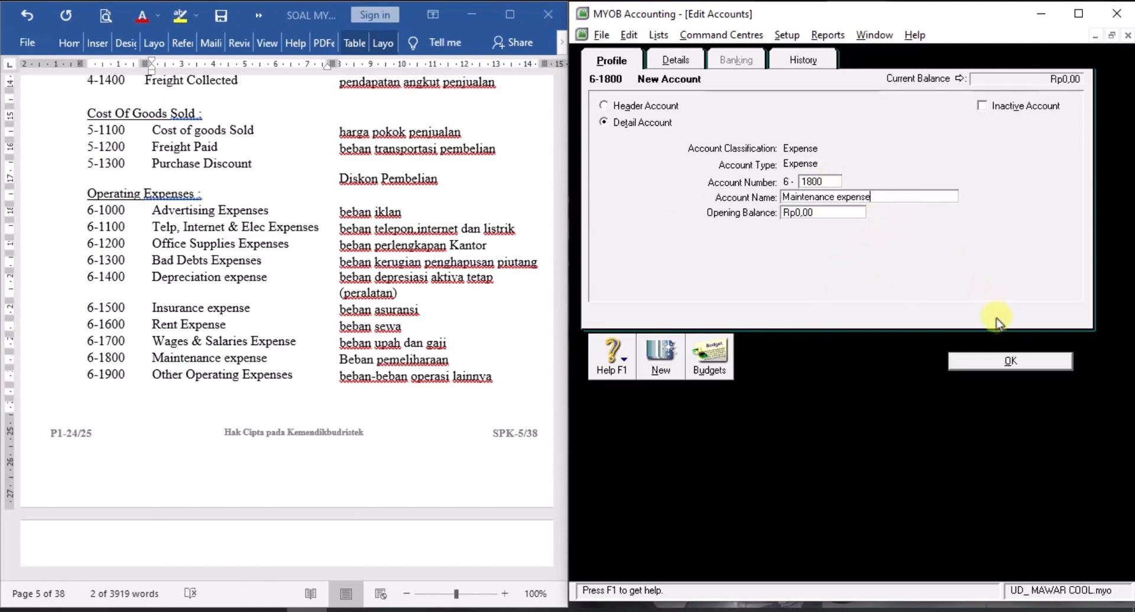
left_click(1001, 361)
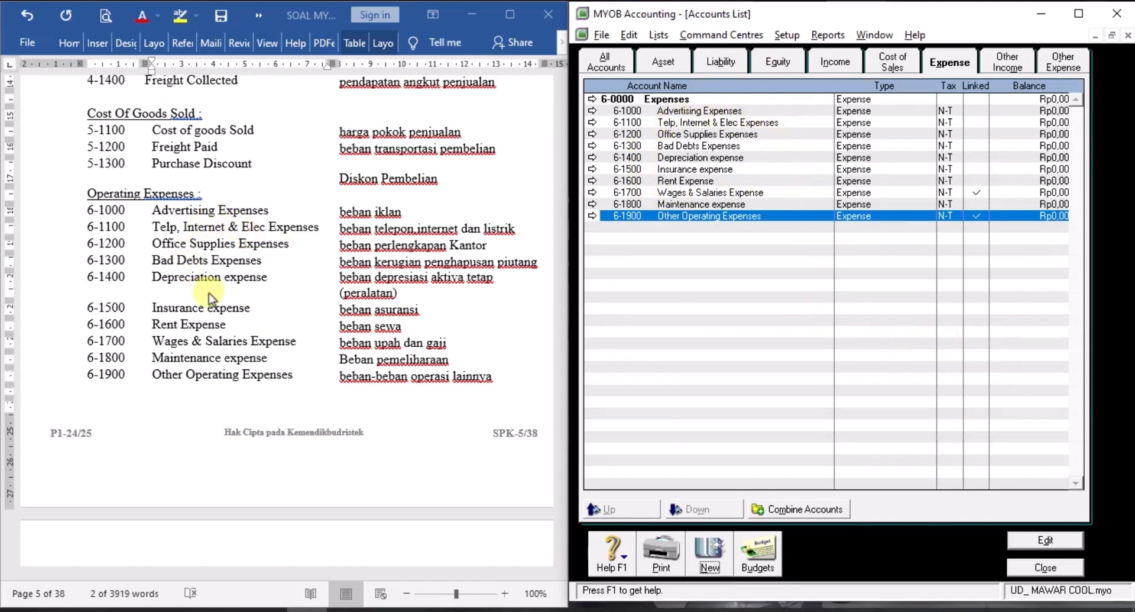
Add an Other Income detail account numbered 8-1100, name it "Interest Revenue" with the name copied from the document, and return to the accounts list.
left_click(249, 262)
scroll(248, 262, "down", 5)
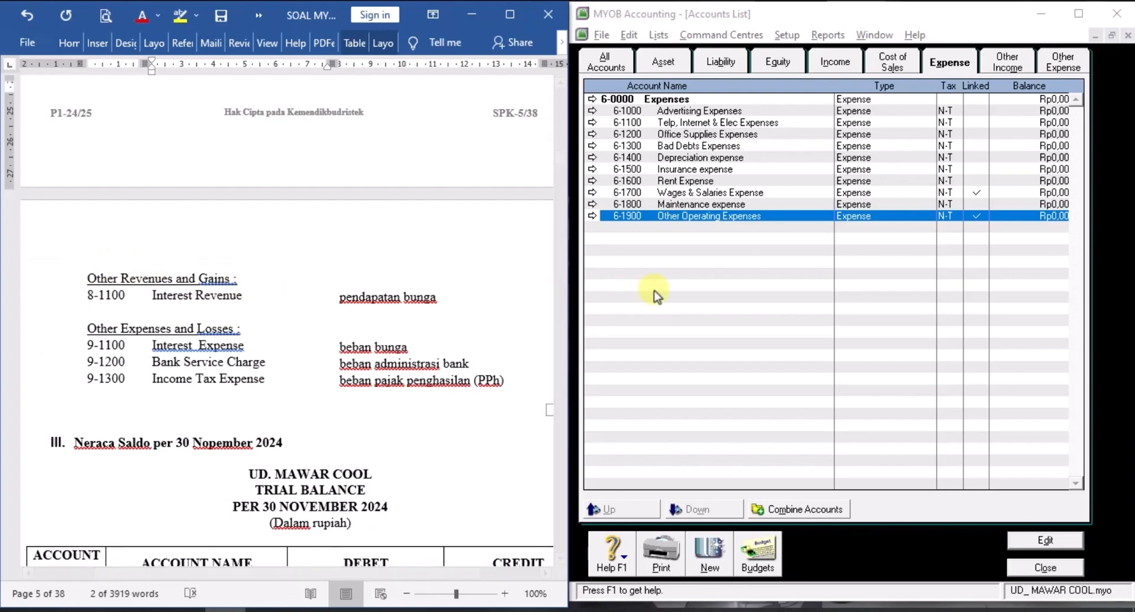
left_click(1012, 65)
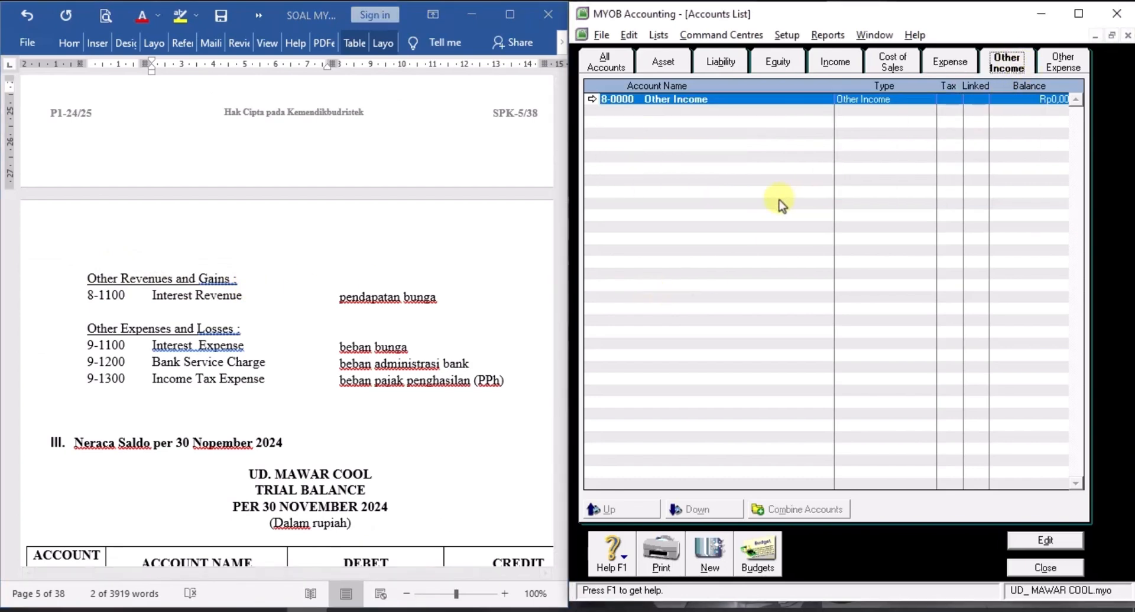
left_click(710, 551)
triple_click(162, 294)
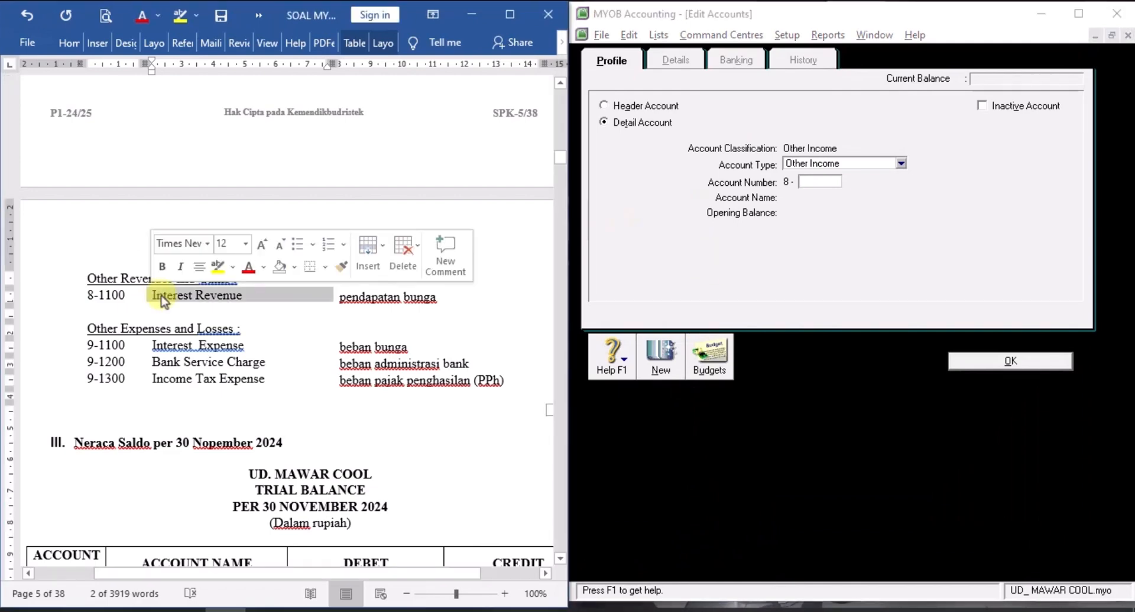
right_click(175, 294)
left_click(214, 325)
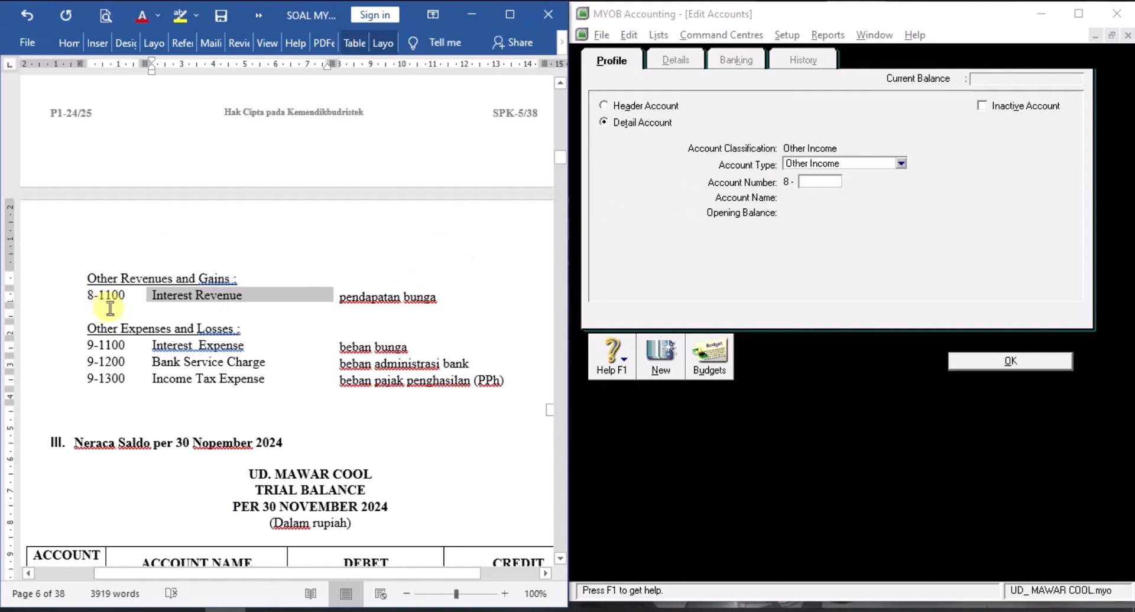
left_click(823, 182)
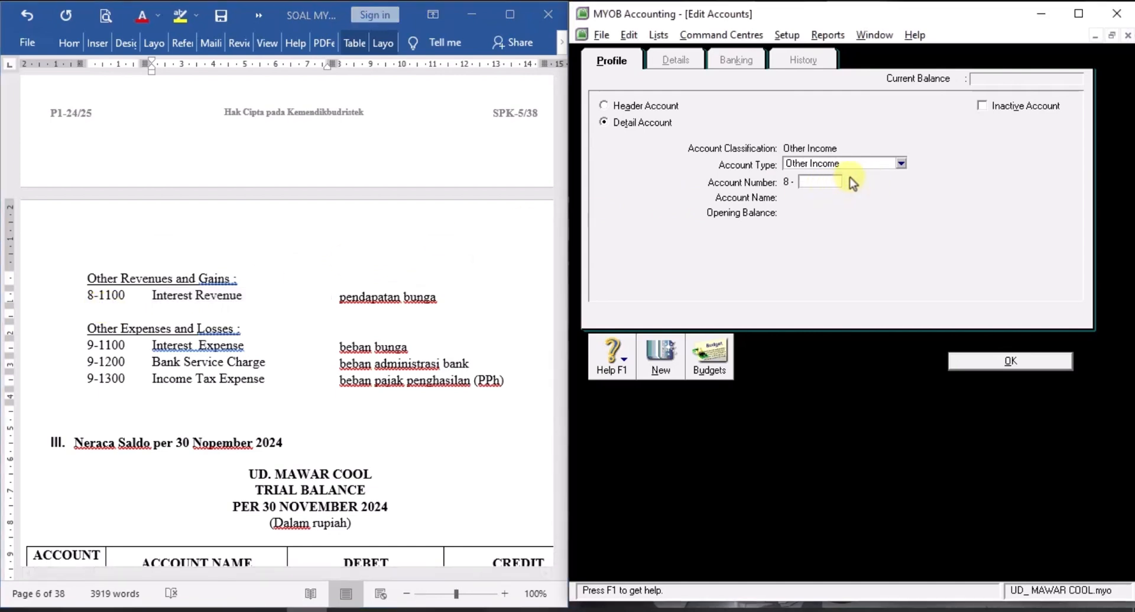
type("1100")
key("Tab")
right_click(818, 199)
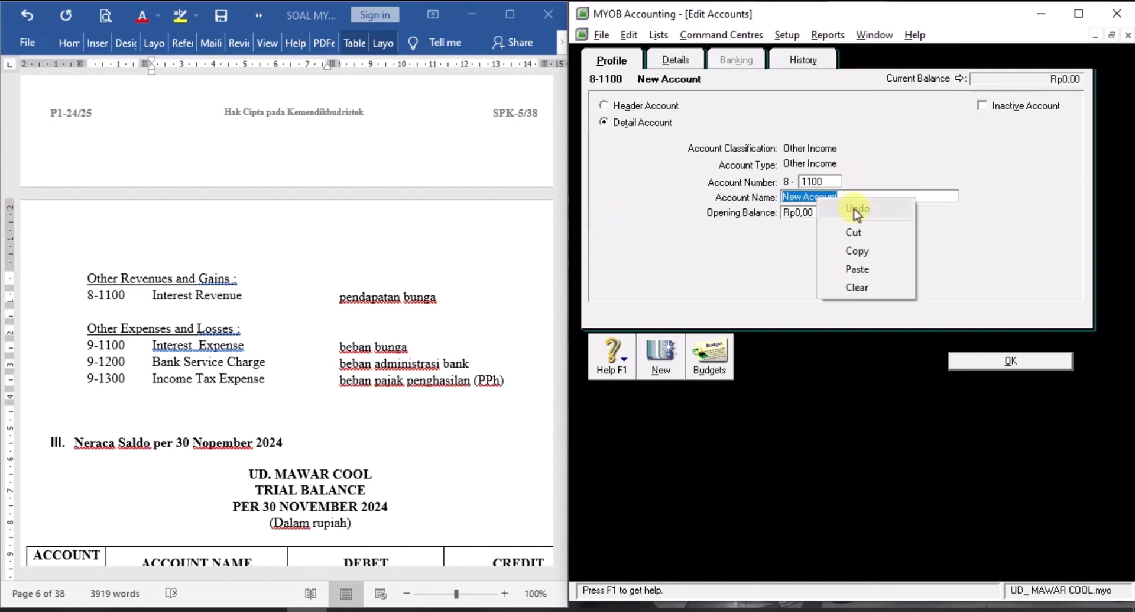
left_click(858, 268)
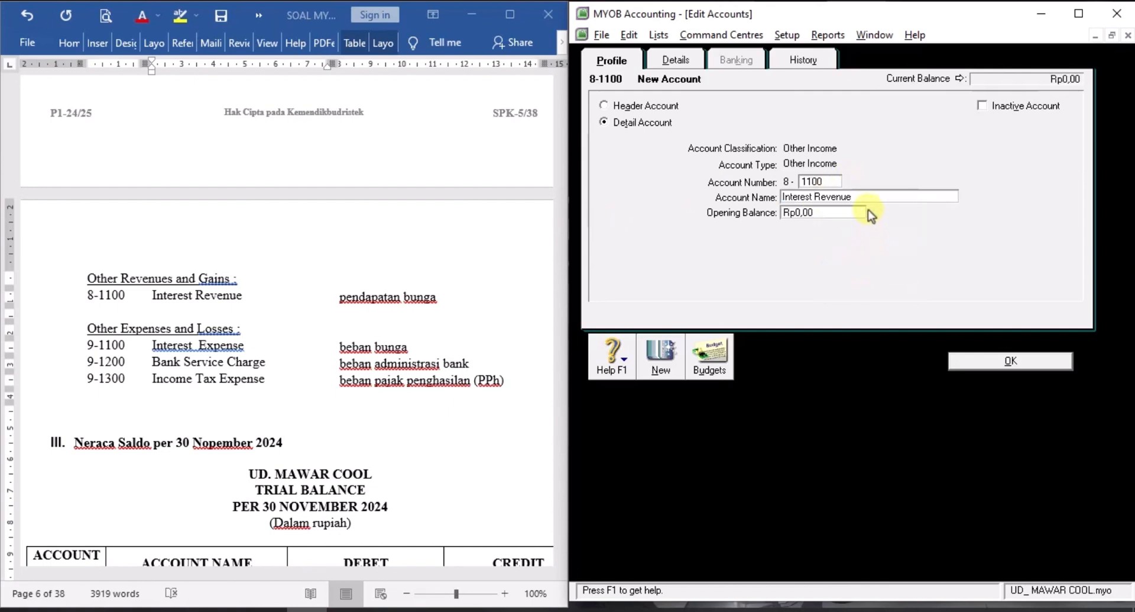
left_click(1013, 361)
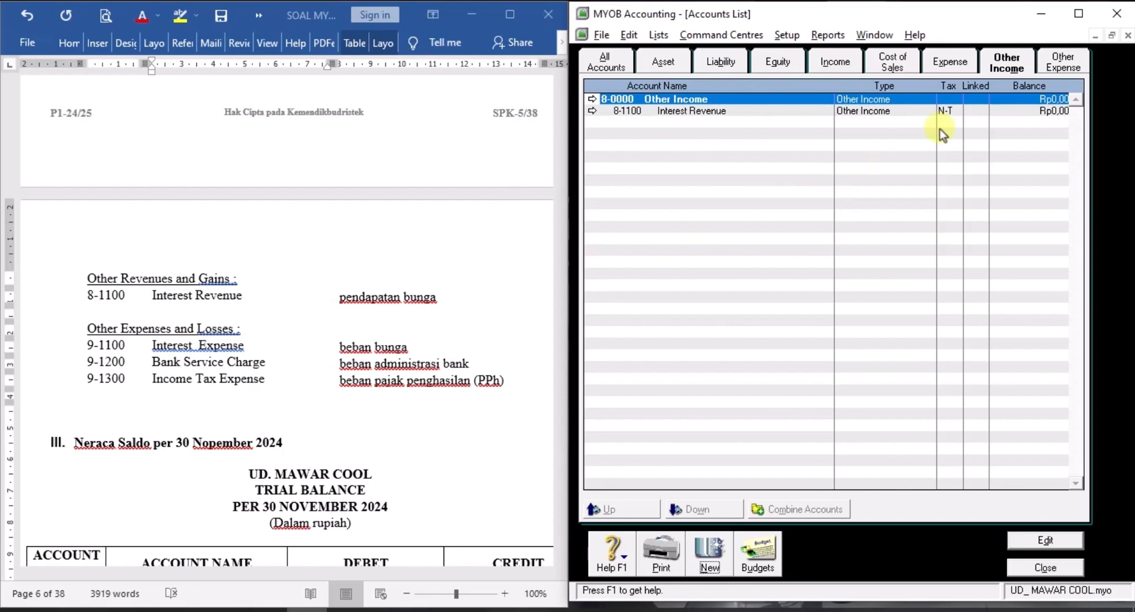
Add an Other Expense detail account numbered 9-1100 and name it "Interest Expense" with the name copied from the document.
left_click(1062, 61)
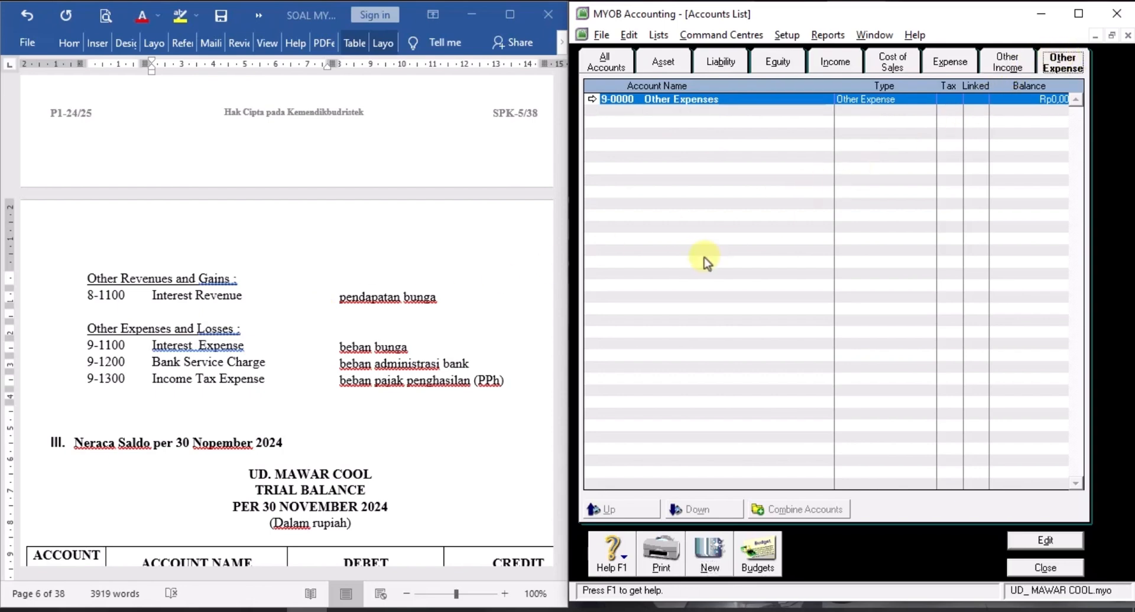
left_click(154, 355)
left_click(149, 349)
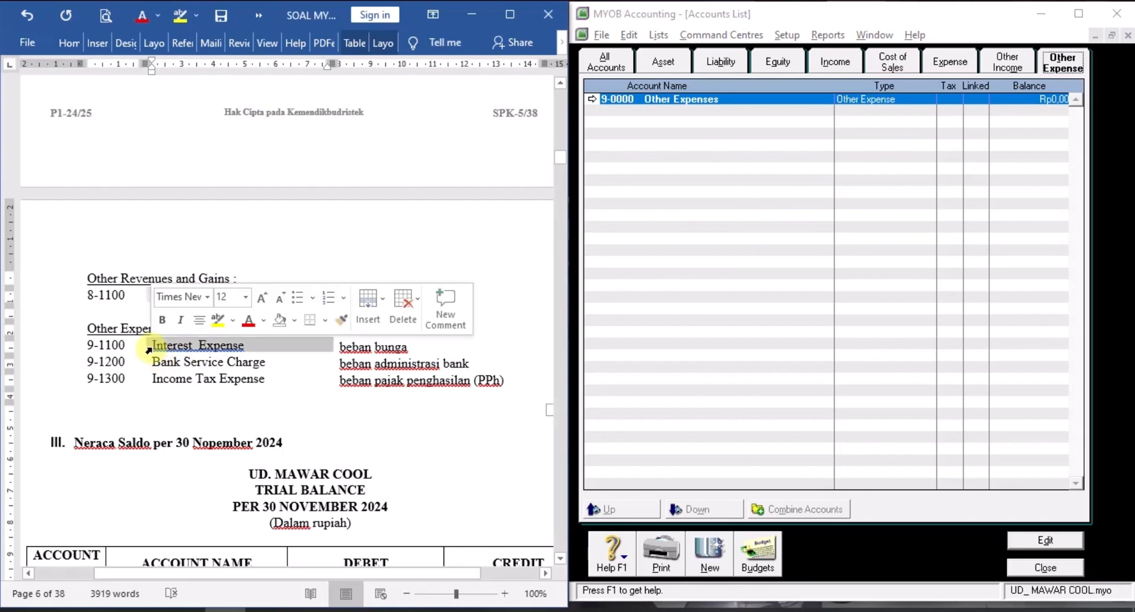
right_click(182, 346)
left_click(240, 372)
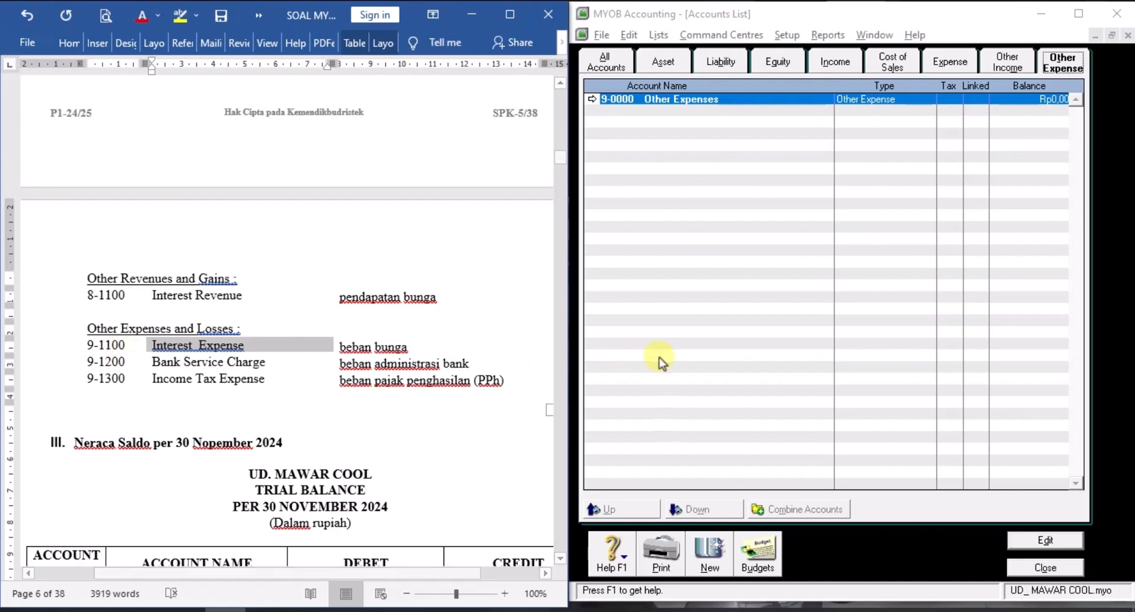
left_click(712, 553)
left_click(712, 553)
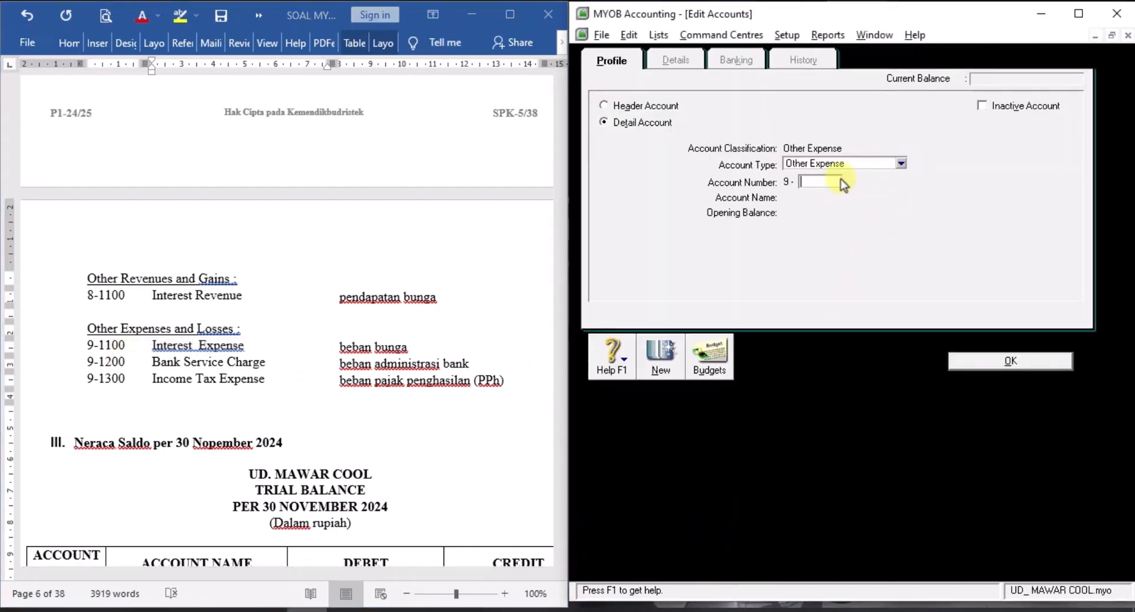
key("Tab")
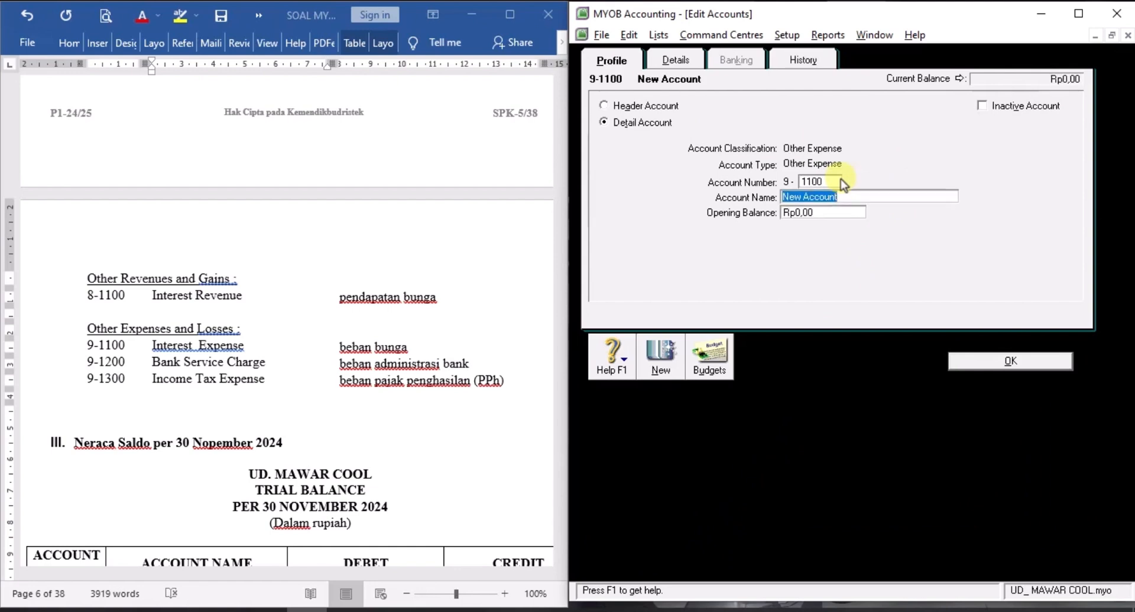
right_click(832, 198)
left_click(889, 265)
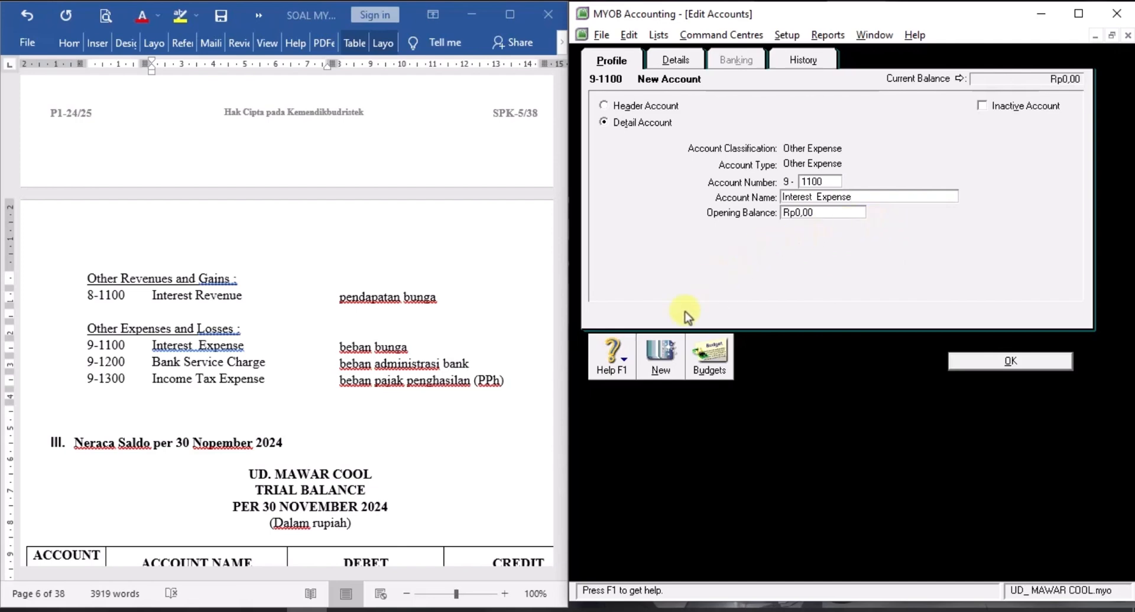
Add a new Other Expense detail account numbered 9-1200 and name it "Bank Service Charge" with the name copied from the document.
left_click(659, 354)
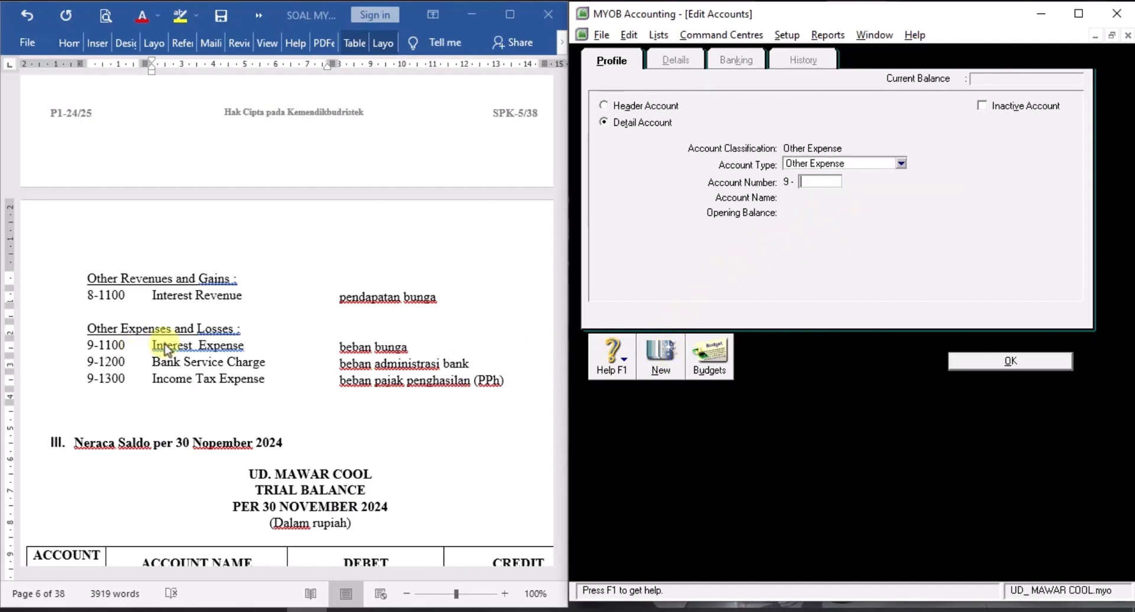
left_click(149, 361)
right_click(160, 364)
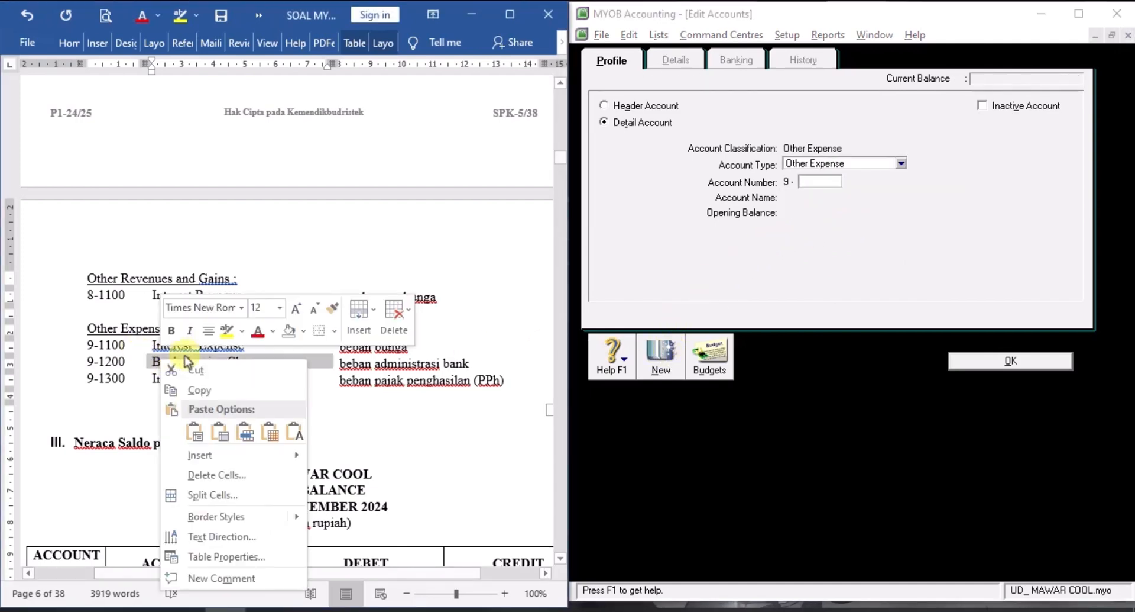
left_click(204, 381)
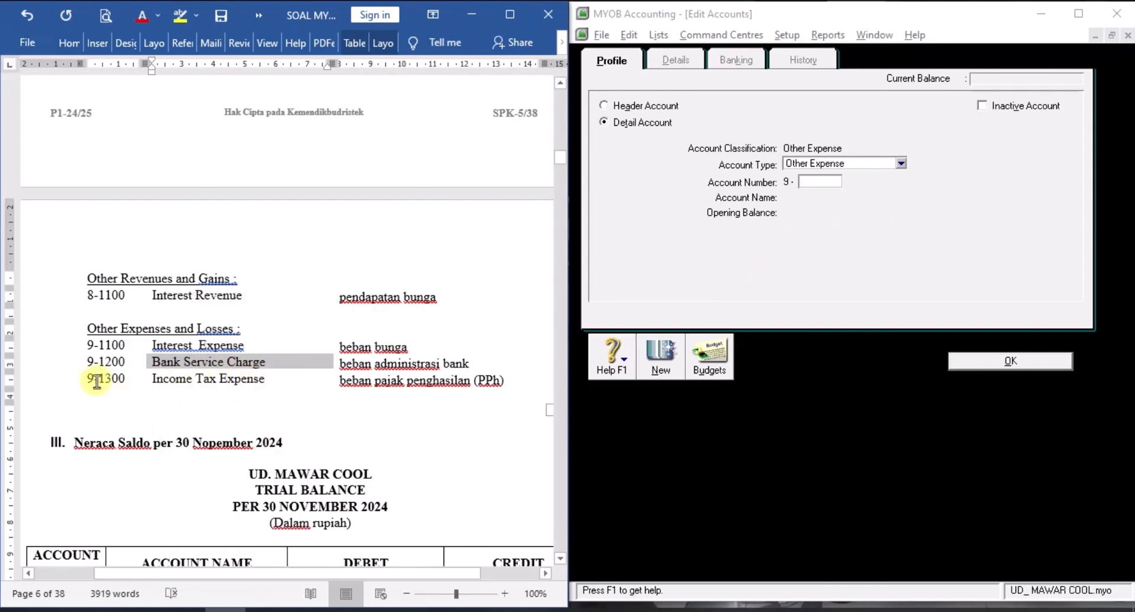
left_click(821, 183)
type("1")
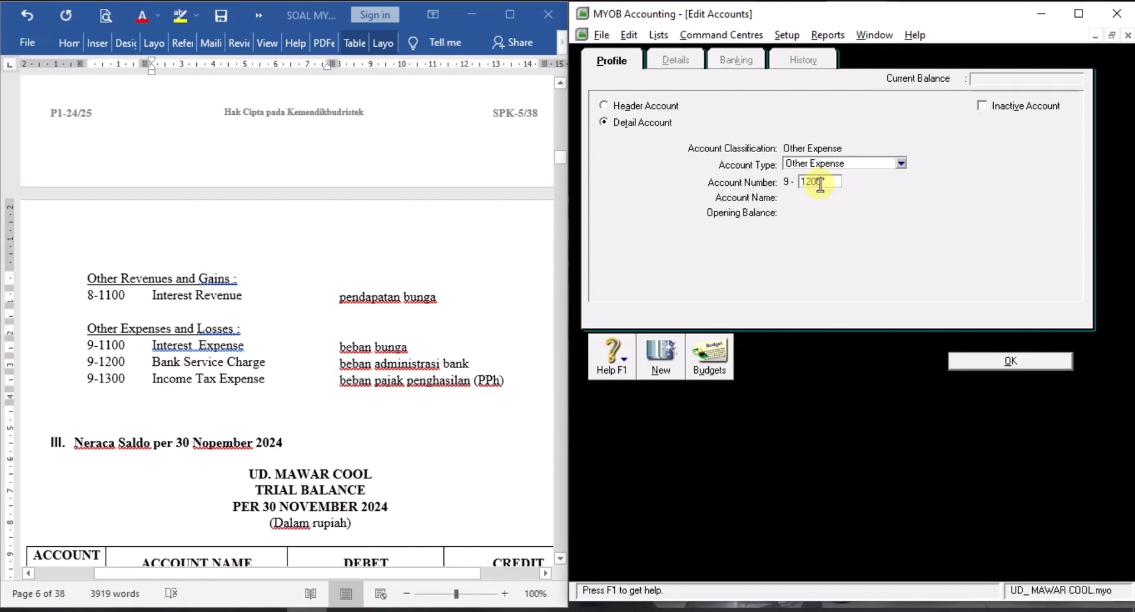
type("200")
key("Tab")
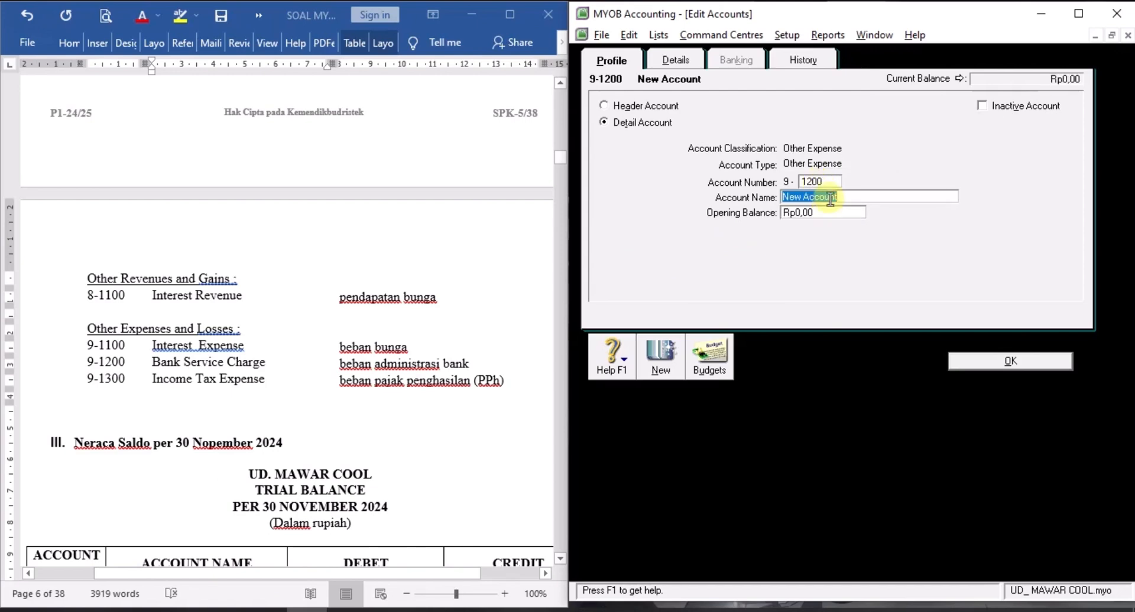
right_click(830, 198)
left_click(905, 269)
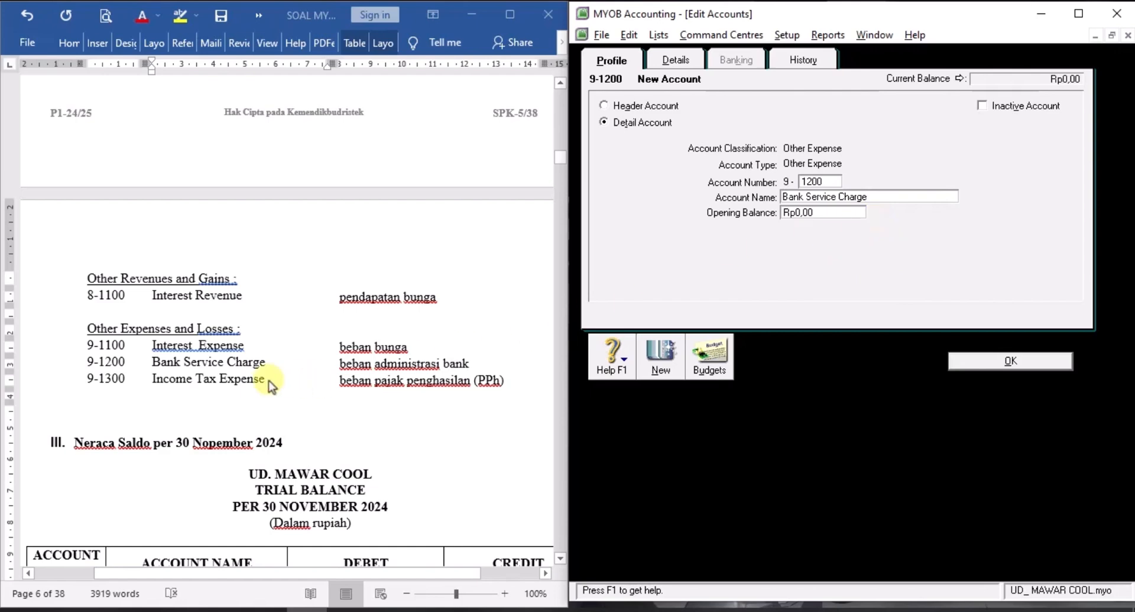
Add an Other Expense detail account numbered 9-1300, name it "Income Tax Expense" with the name copied from the document, and return to the accounts list.
left_click(203, 385)
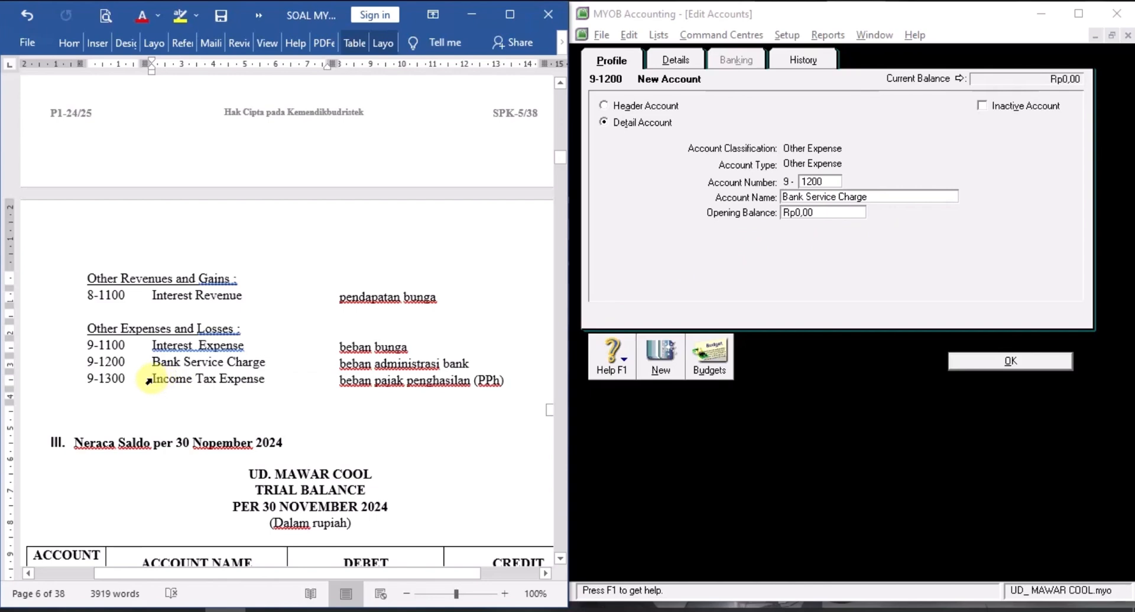
left_click(149, 380)
right_click(195, 379)
left_click(248, 181)
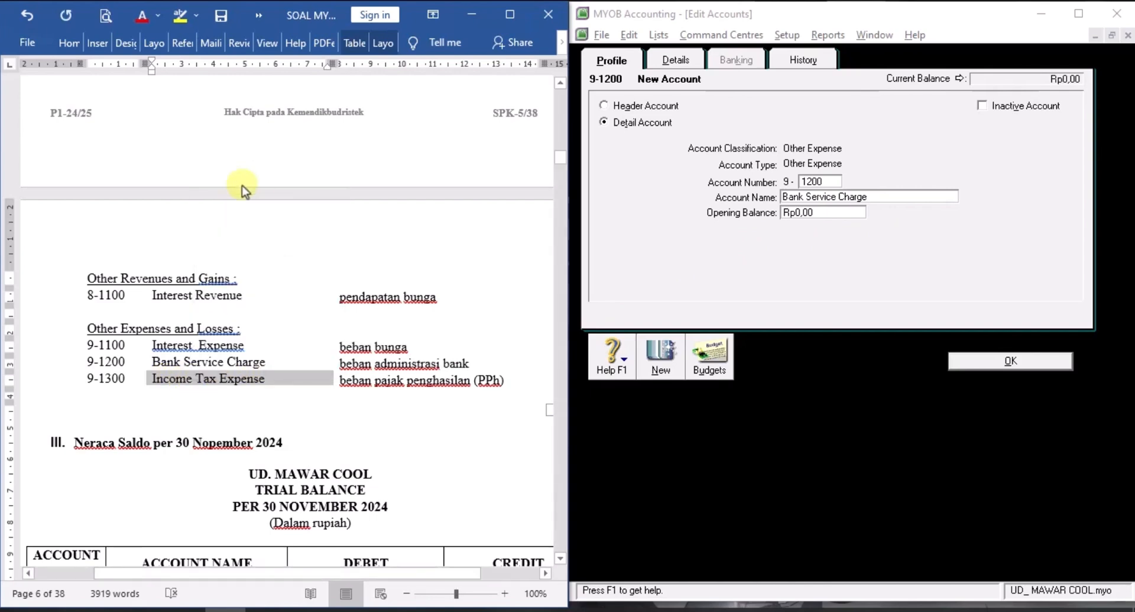
left_click(661, 352)
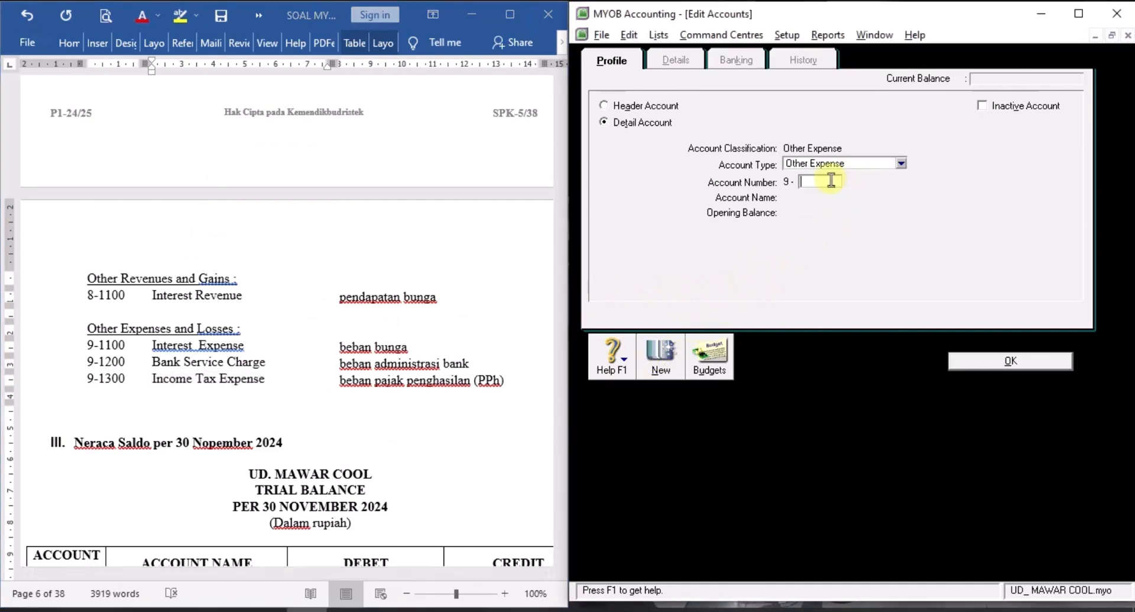
type("1300")
key("Tab")
right_click(827, 197)
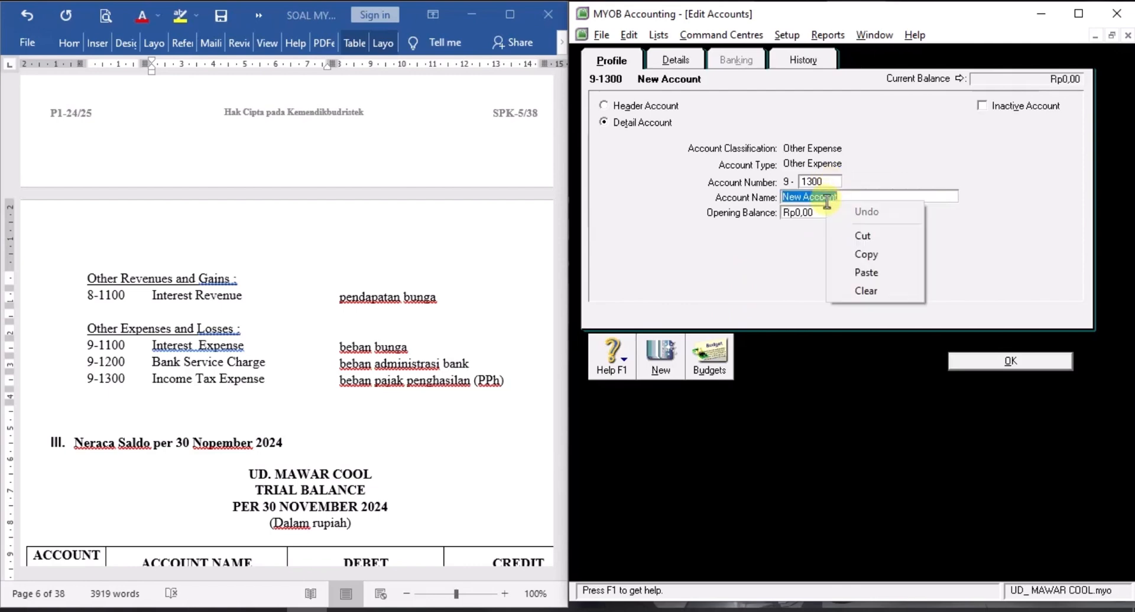
left_click(889, 272)
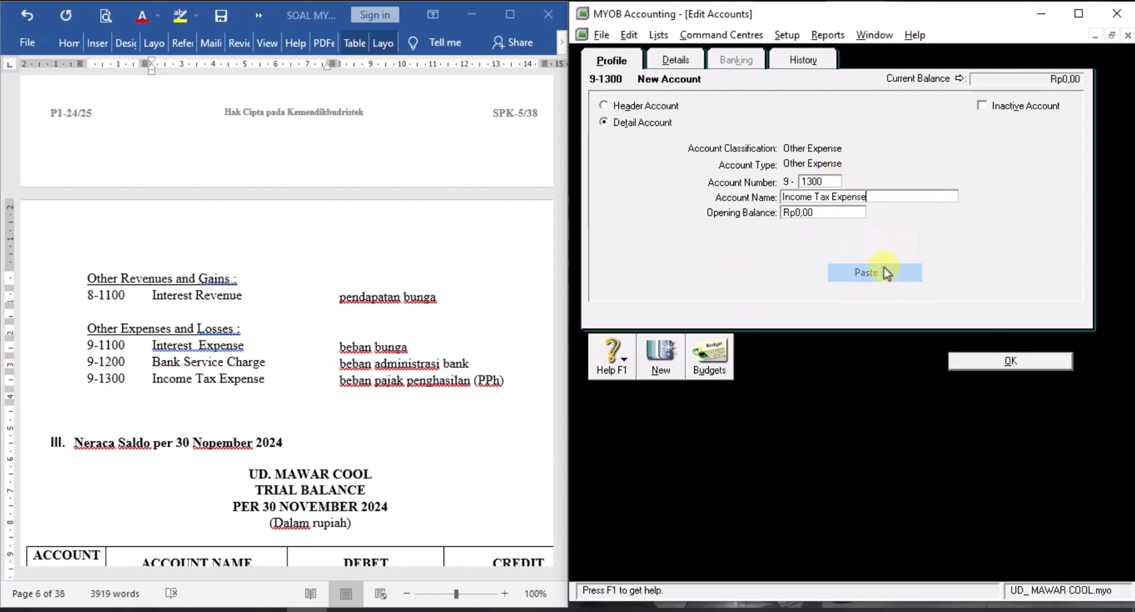
left_click(1010, 360)
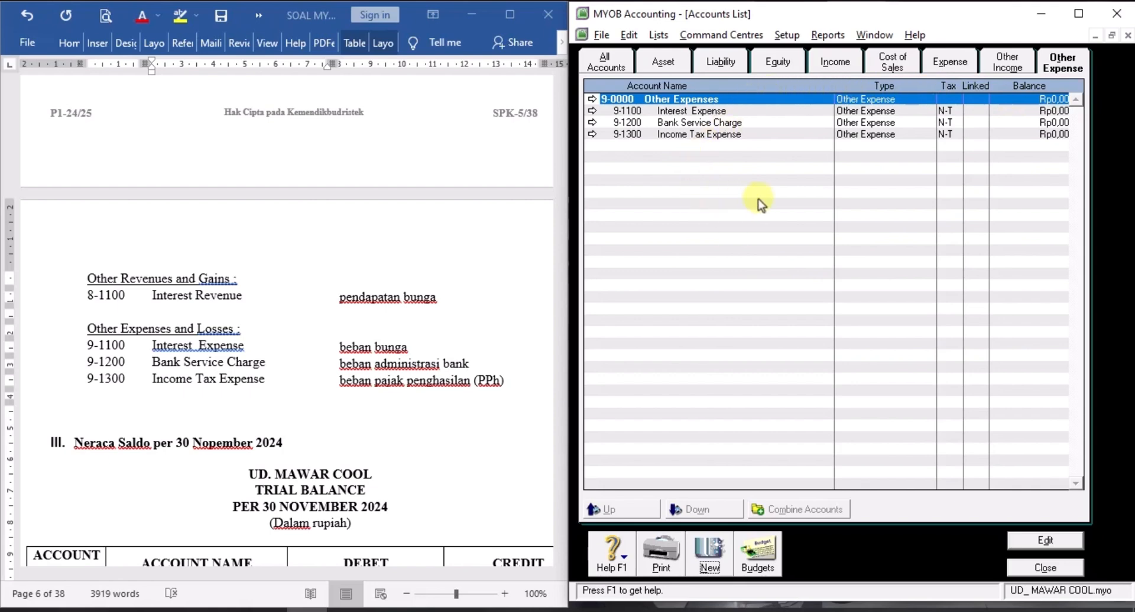
Review the full list of all accounts against the DAFTAR AKUN account table in the exercise document.
left_click(607, 62)
scroll(809, 199, "down", 5)
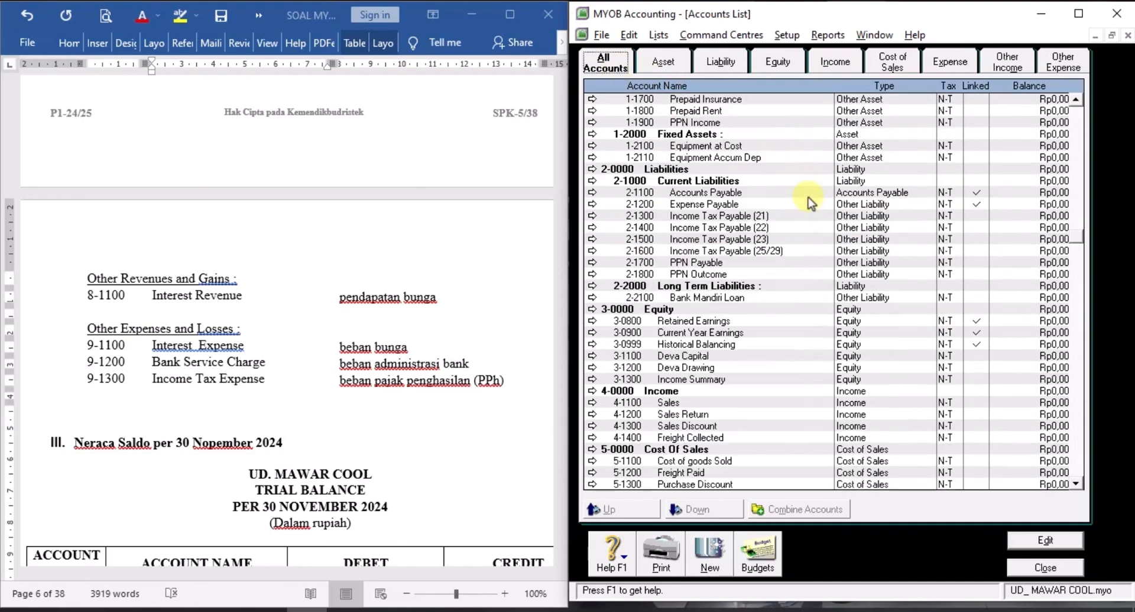
scroll(810, 201, "down", 1)
scroll(967, 395, "down", 1)
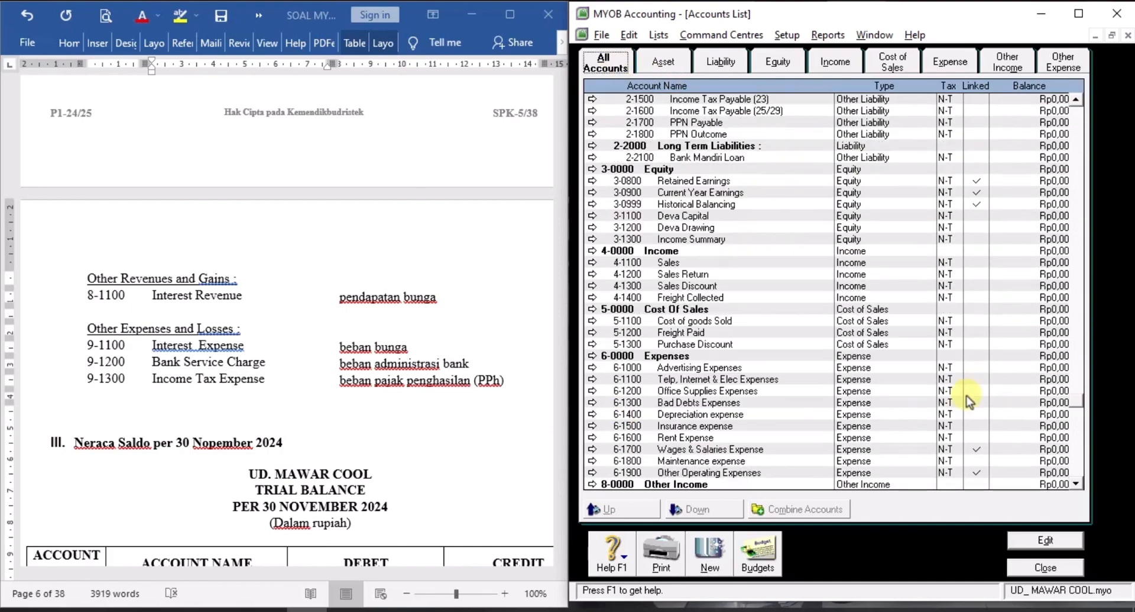
scroll(887, 396, "up", 7)
left_click(503, 385)
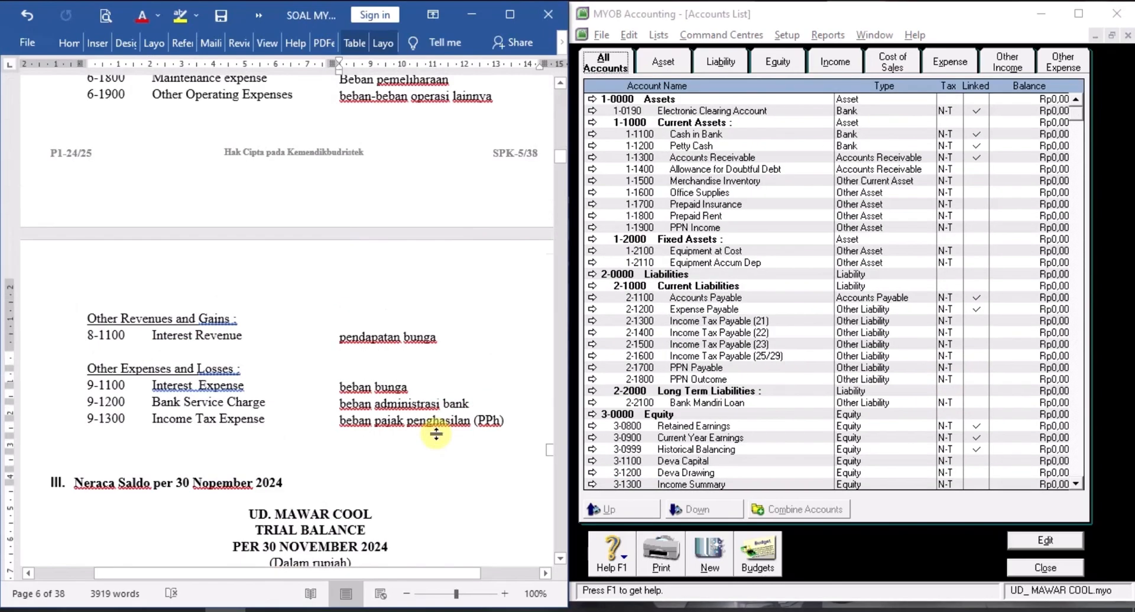
scroll(473, 414, "up", 6)
scroll(437, 435, "up", 10)
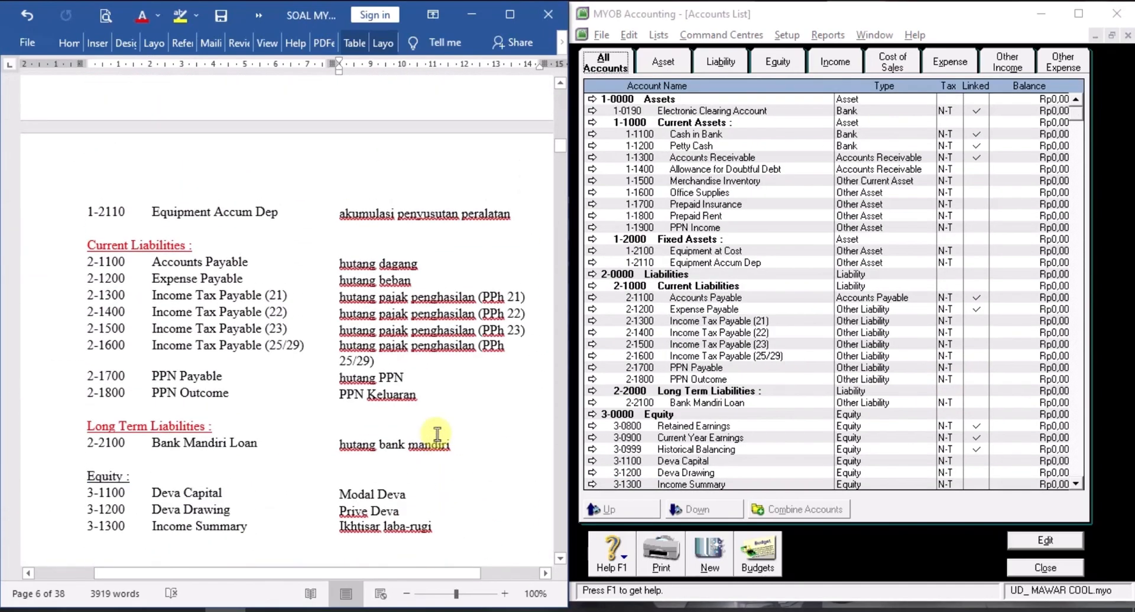
scroll(437, 434, "up", 8)
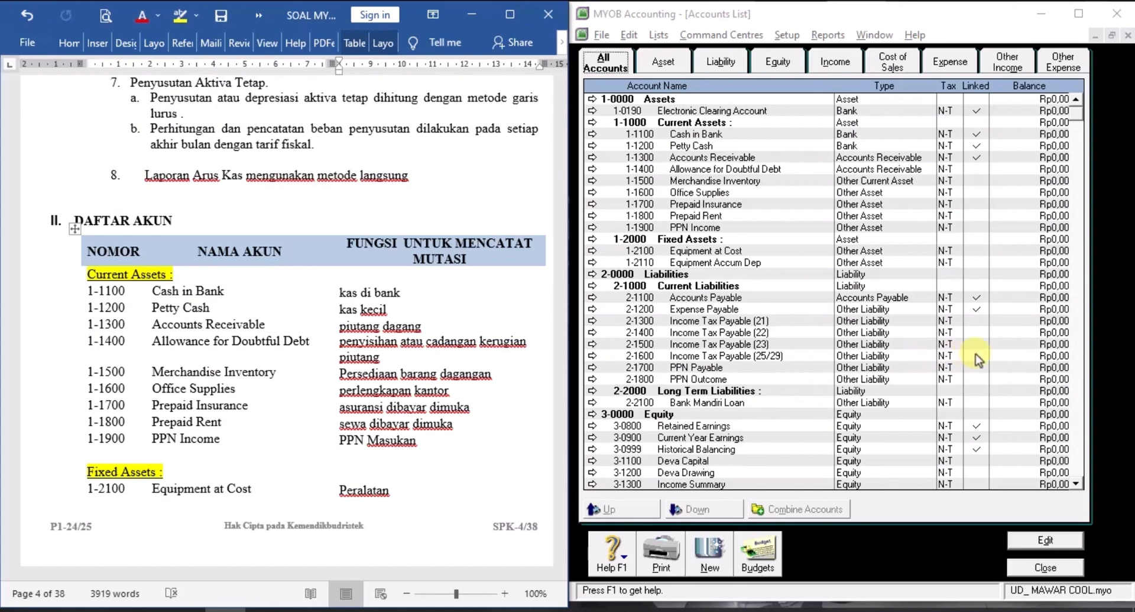
Close the accounts list and maximize the MYOB window.
left_click(1072, 567)
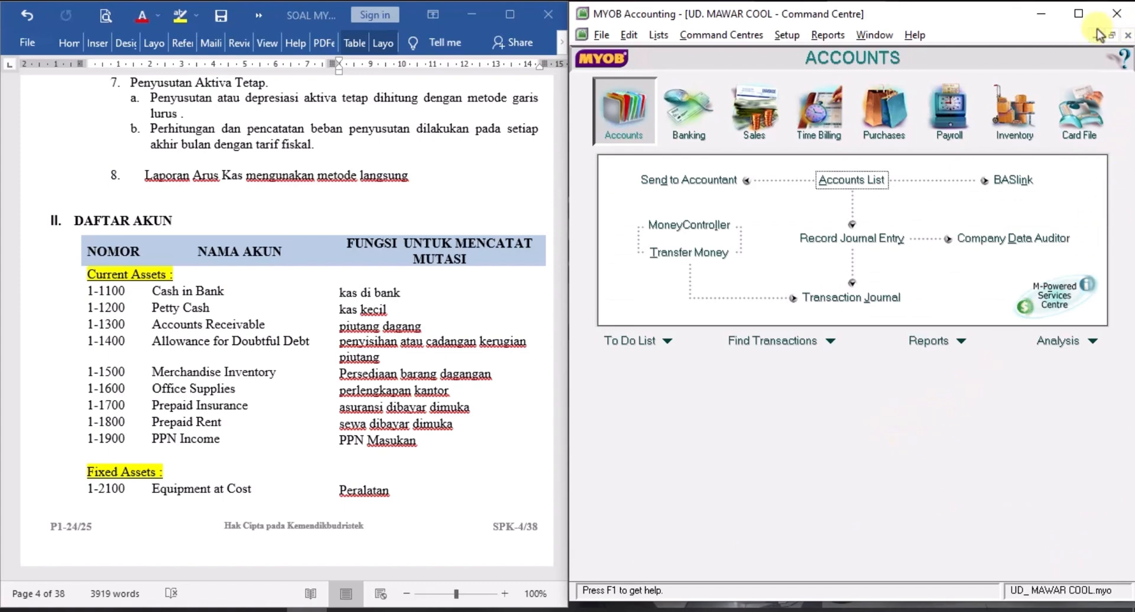
left_click(1077, 16)
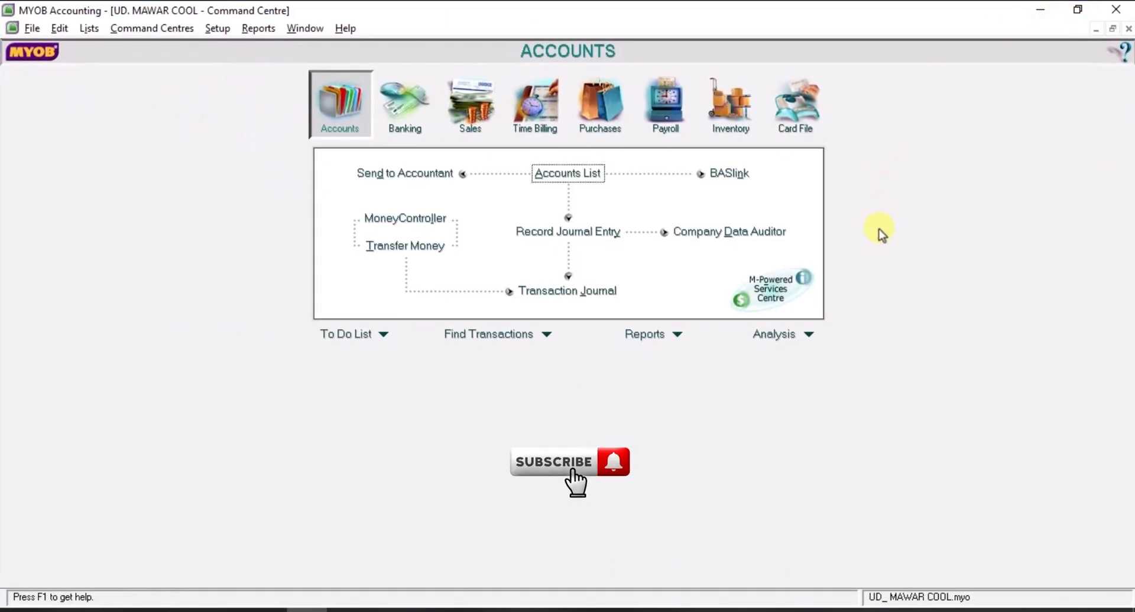